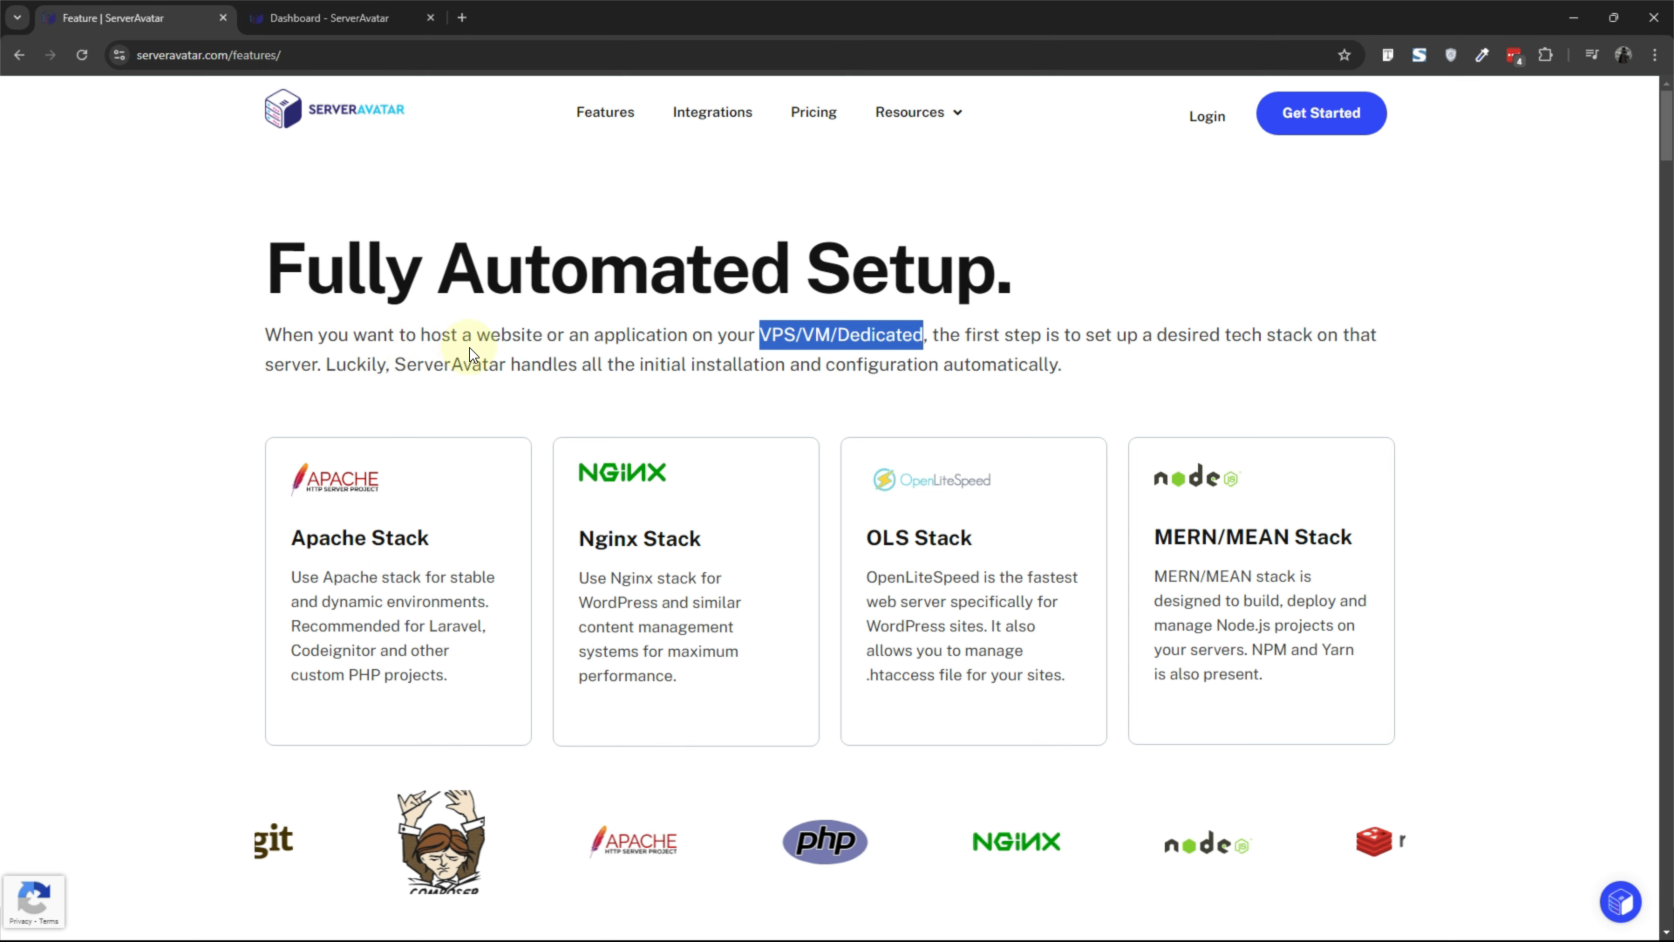
# - Switch to the ServerAvatar dashboard and start creating a new server
pyautogui.click(502, 333)
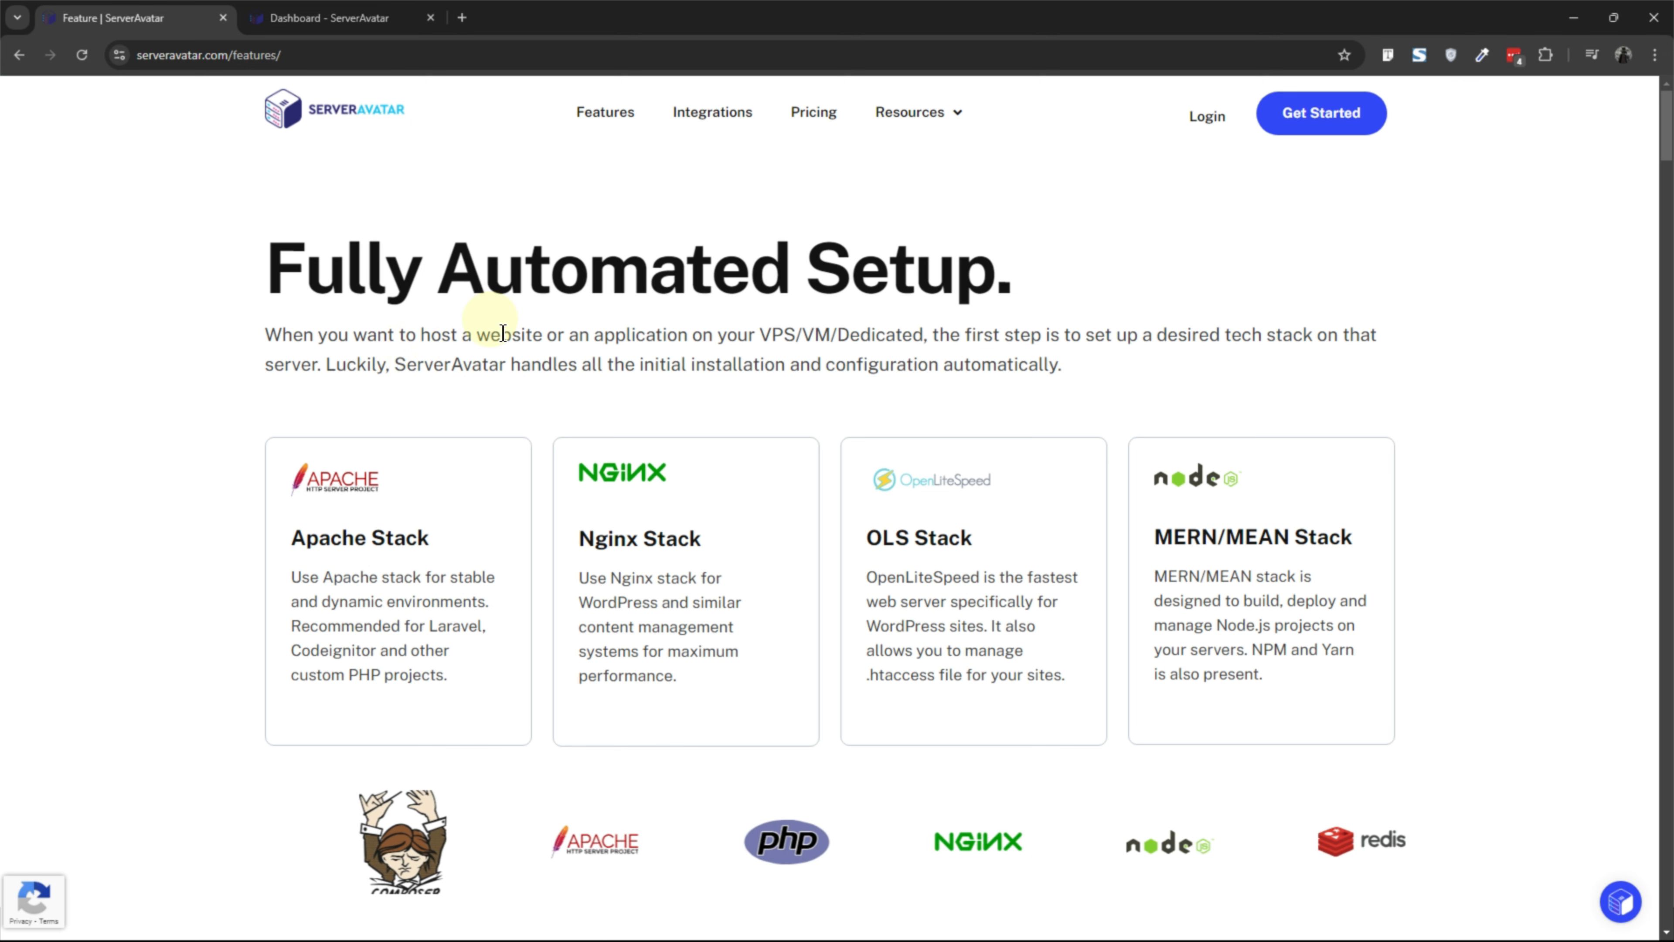
pyautogui.click(349, 16)
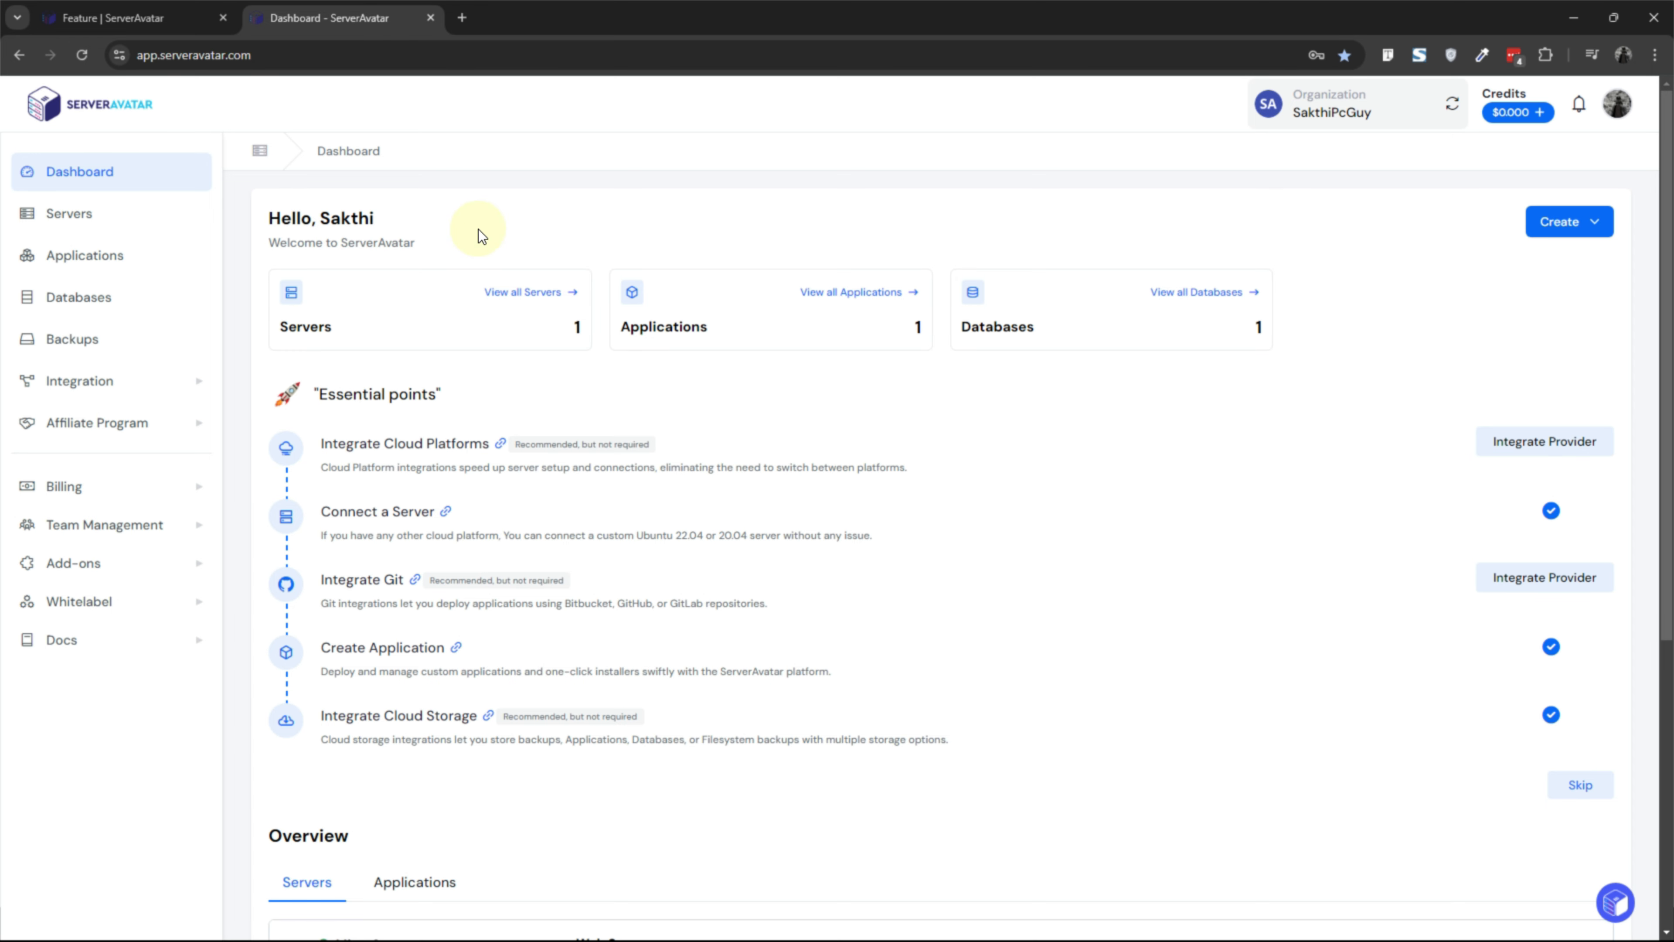
pyautogui.doubleClick(303, 327)
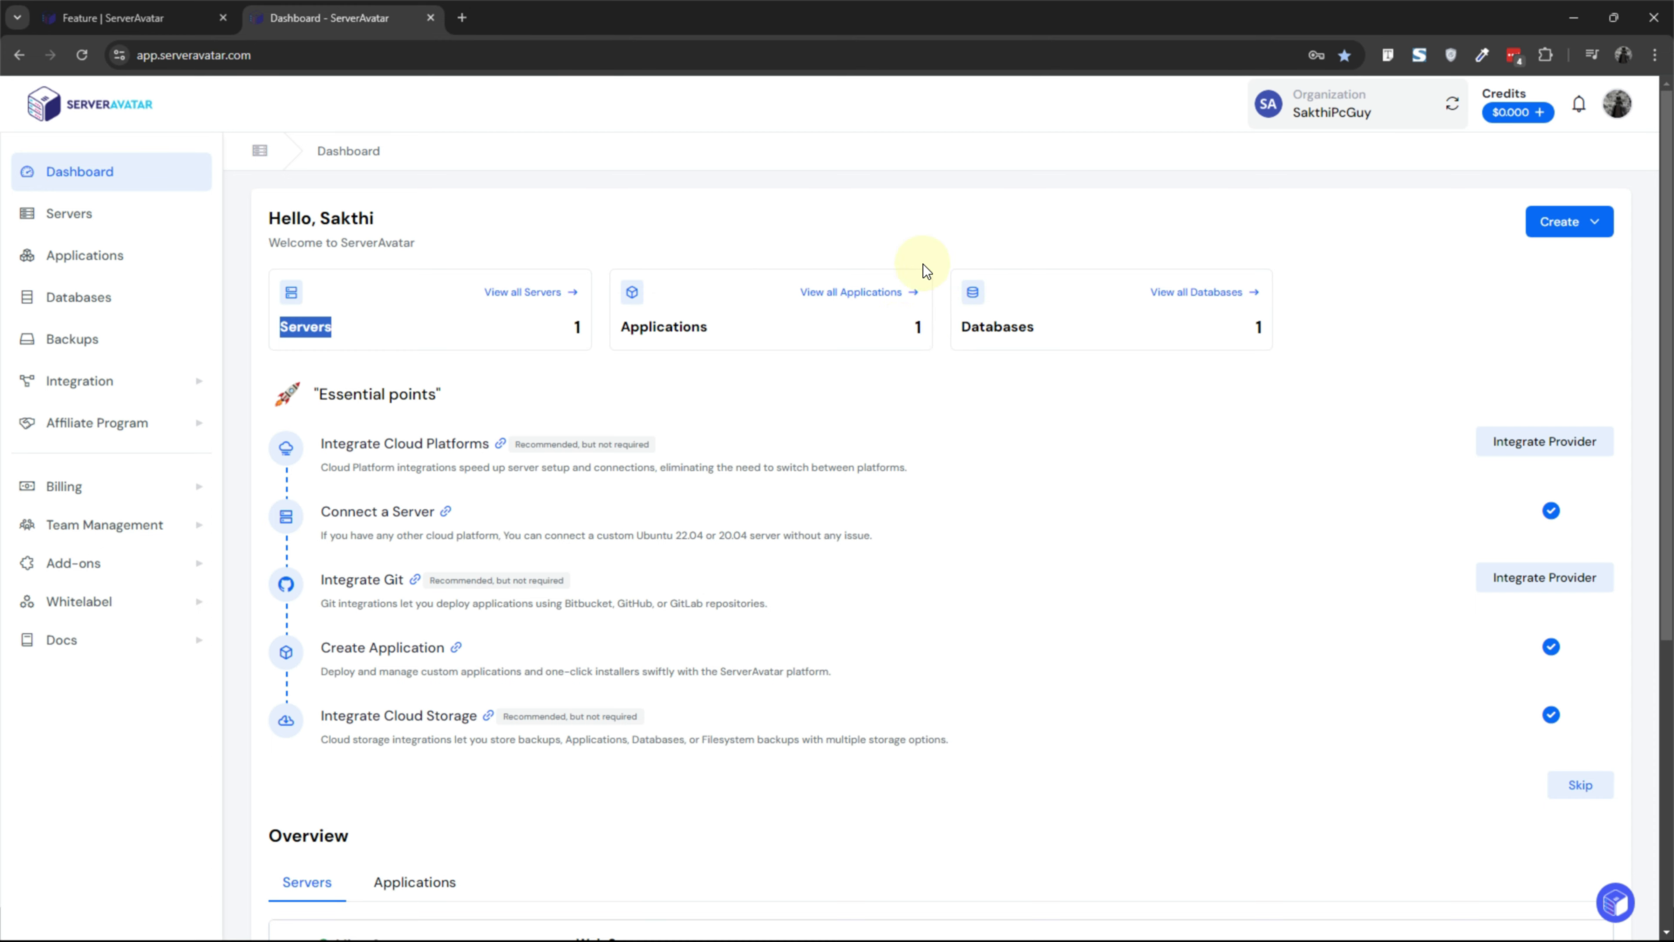
pyautogui.click(901, 226)
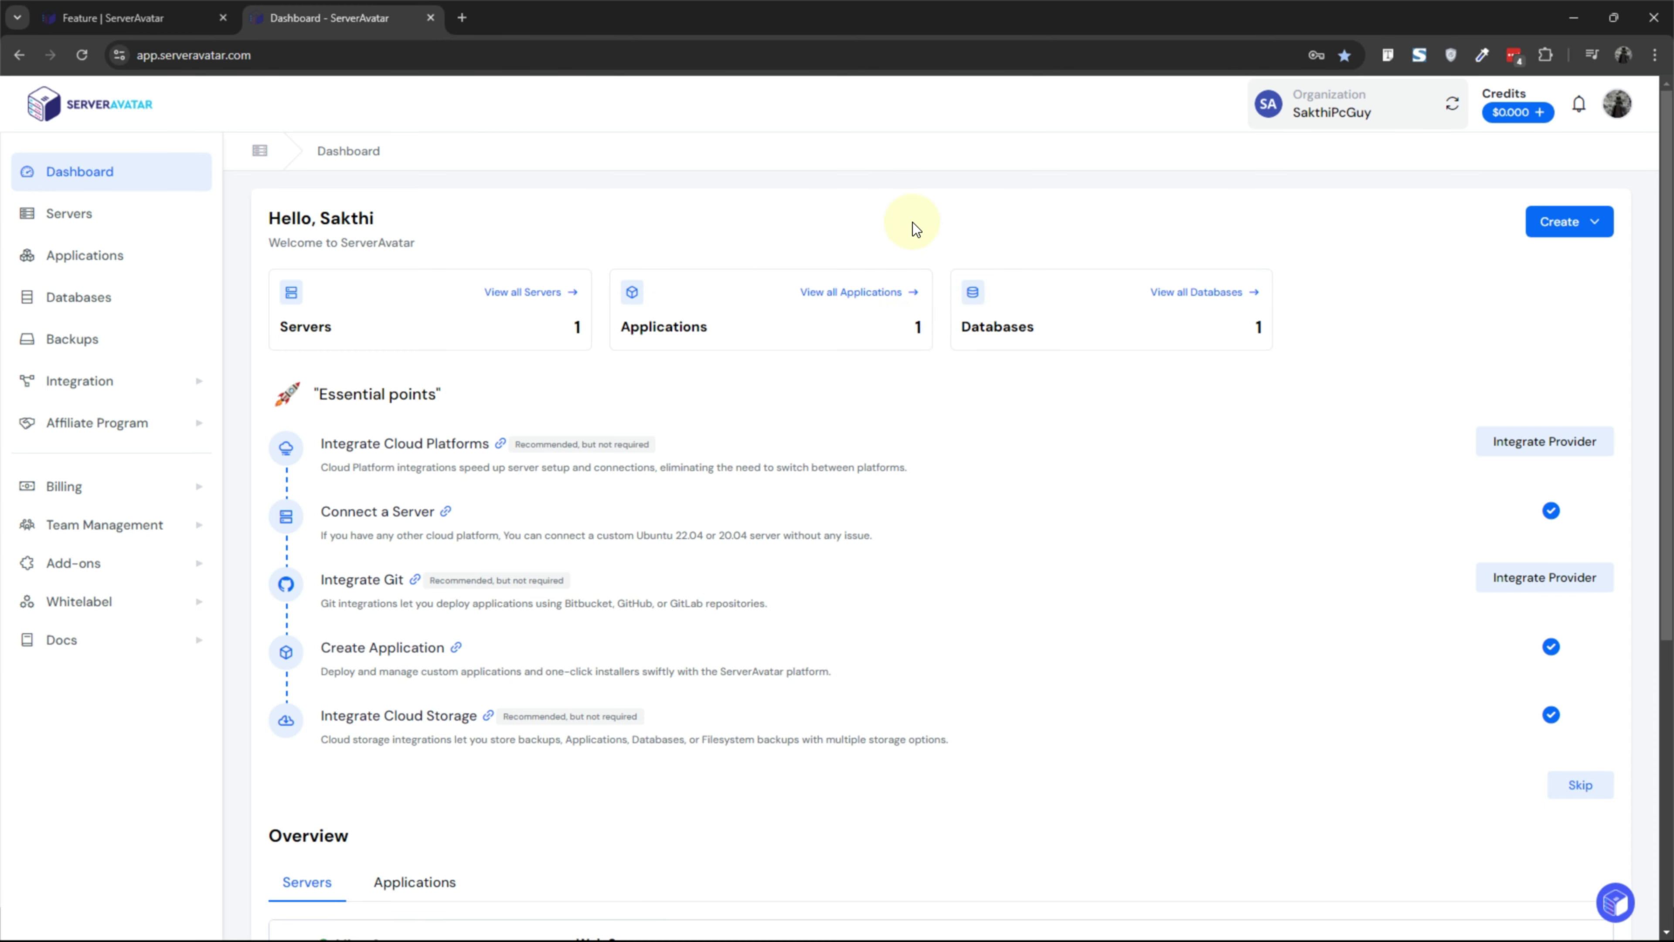
pyautogui.click(1590, 223)
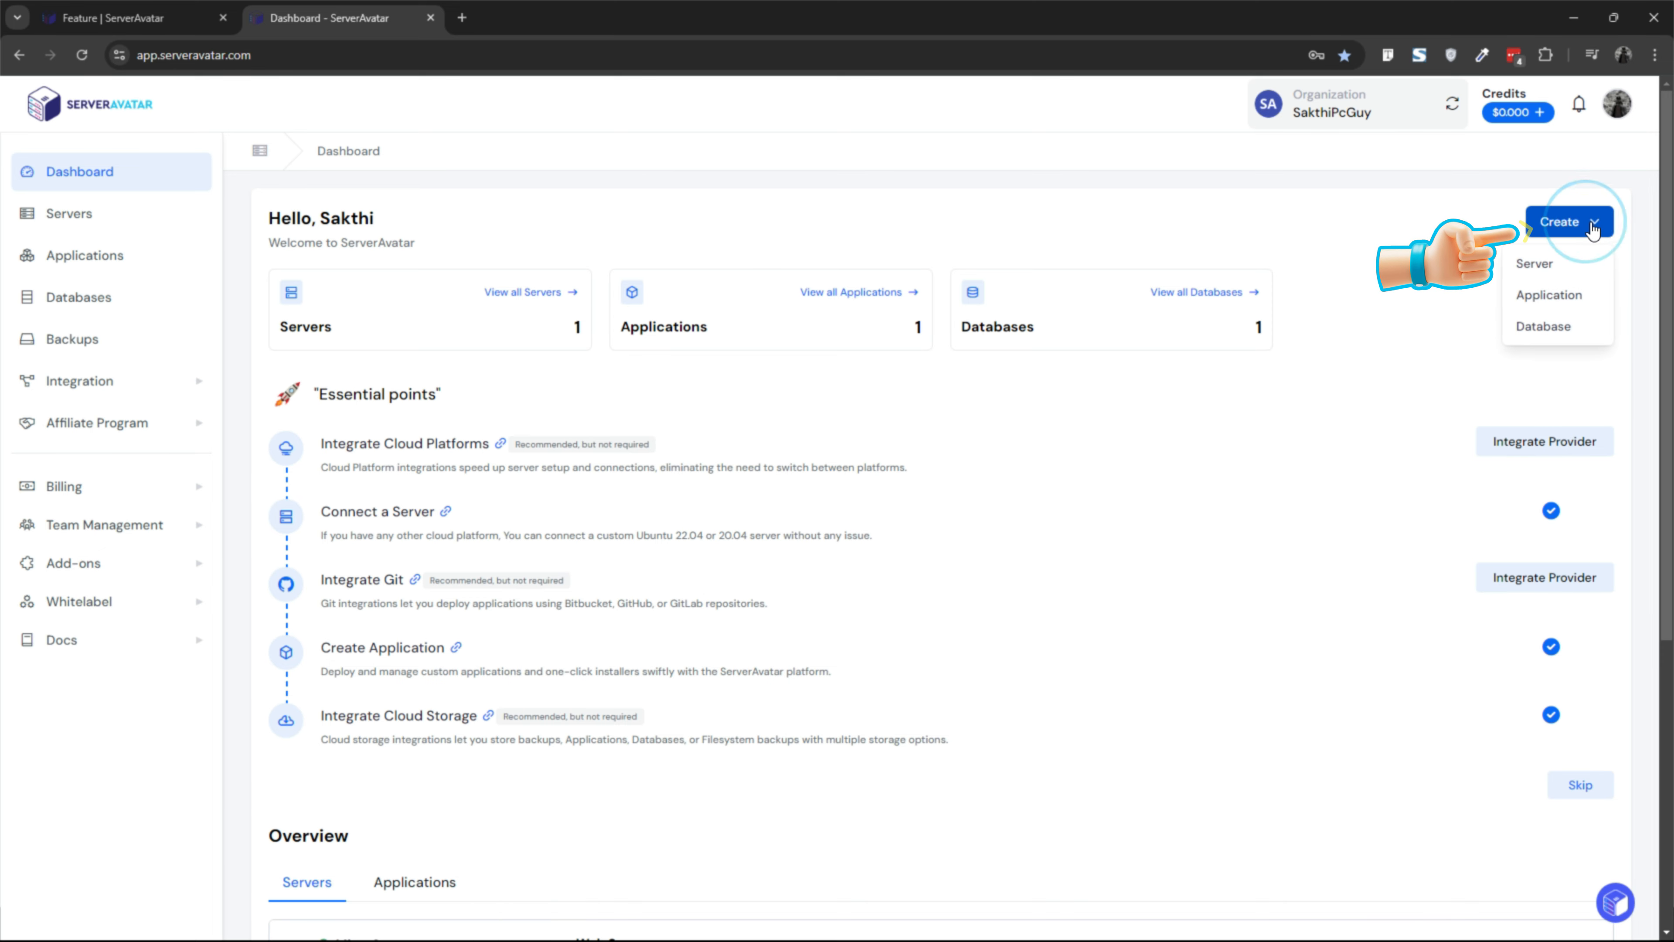
pyautogui.click(1569, 271)
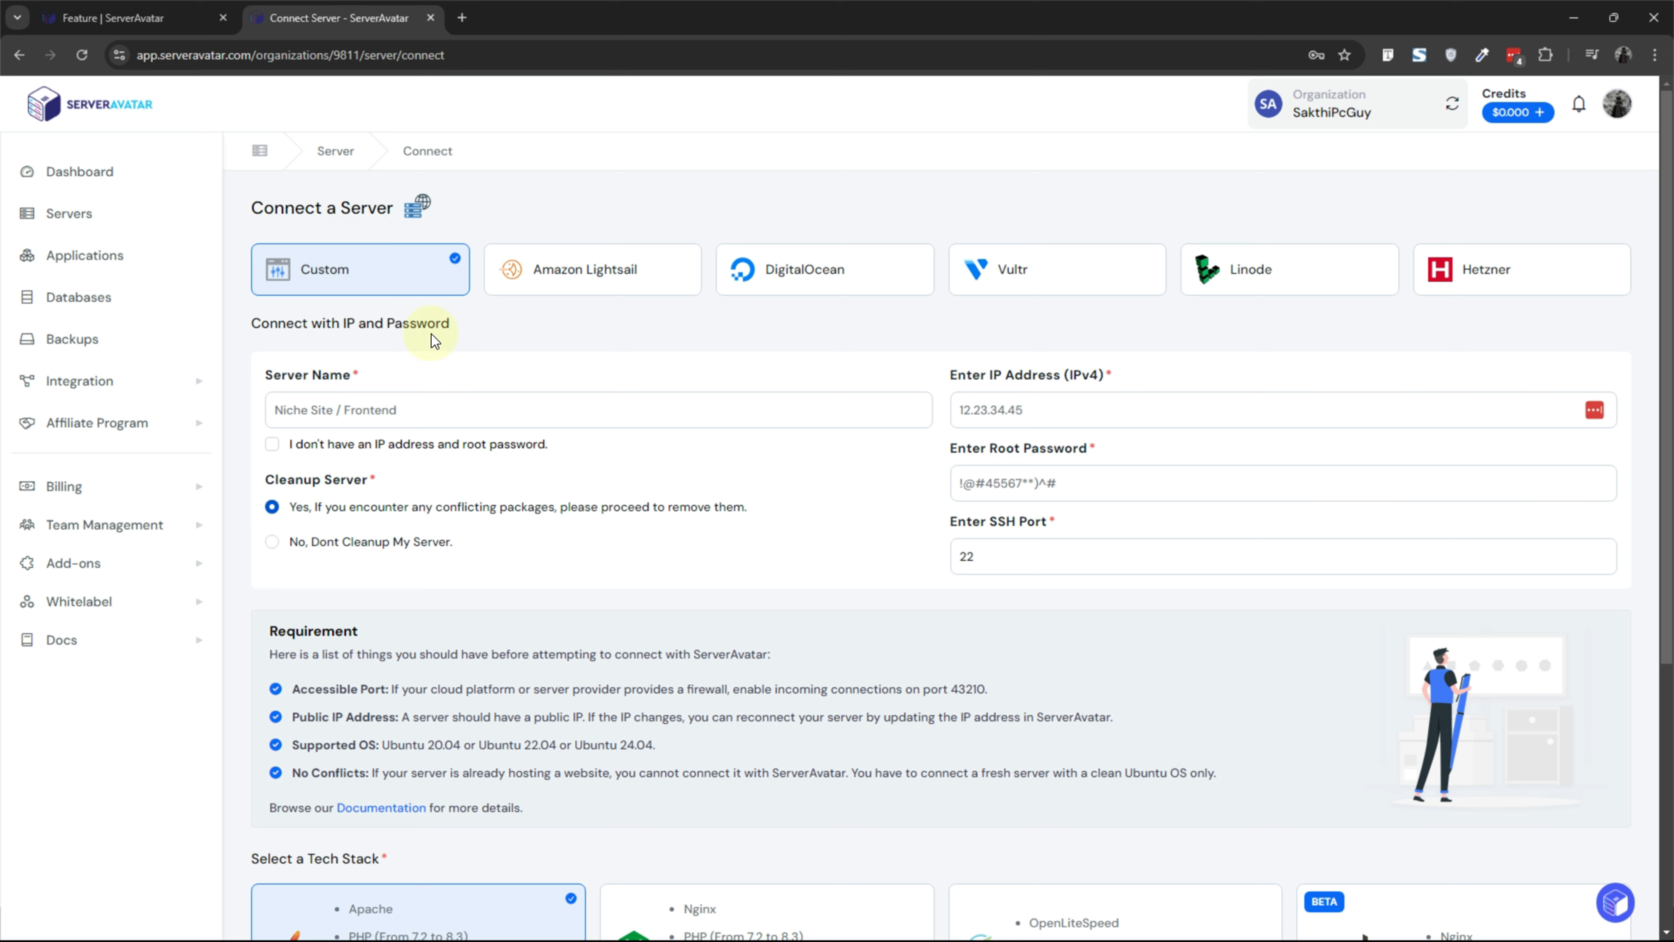
# - Examine the server name, root password and SSH port fields of the custom connection form
pyautogui.click(403, 412)
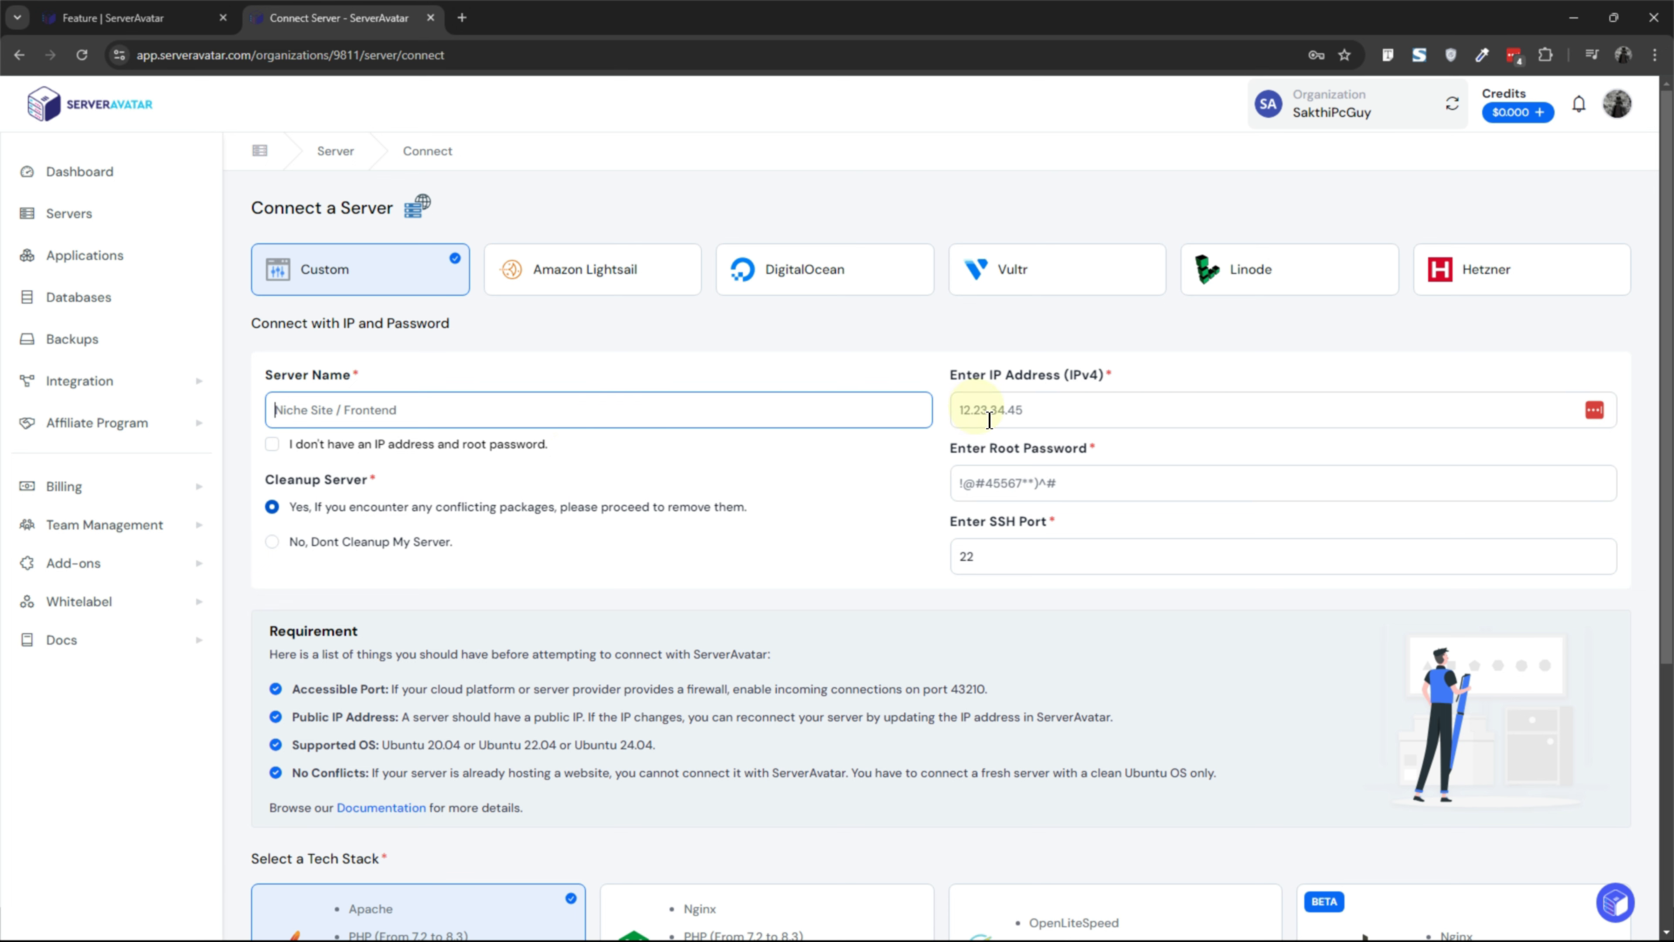
pyautogui.click(999, 482)
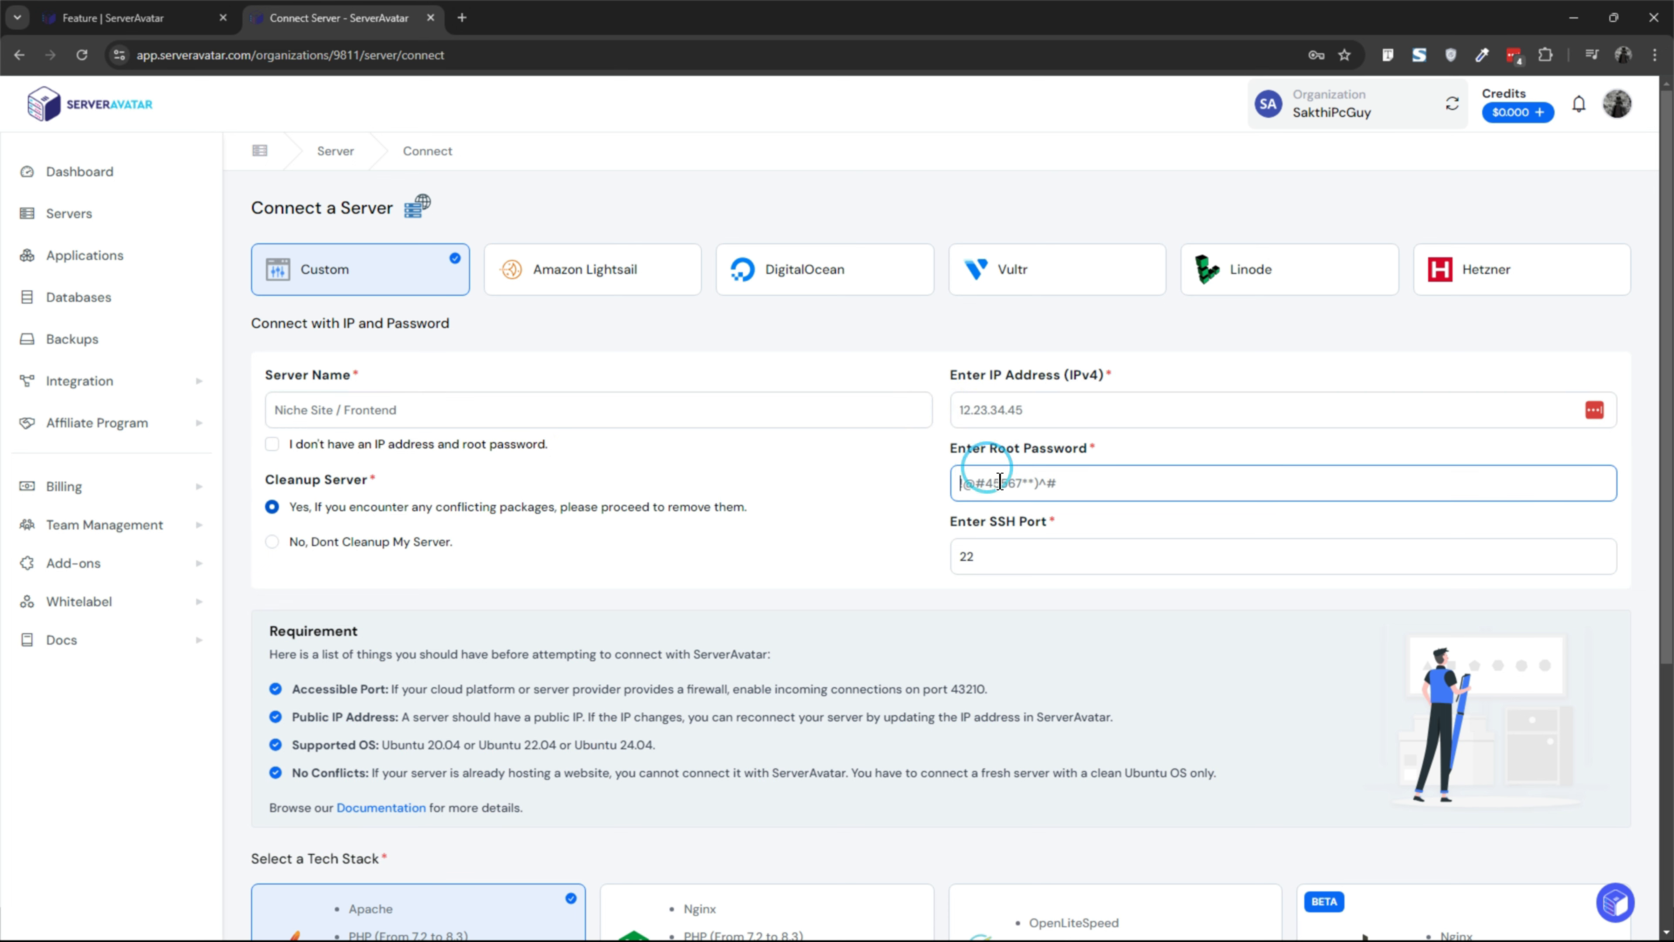
pyautogui.click(1008, 549)
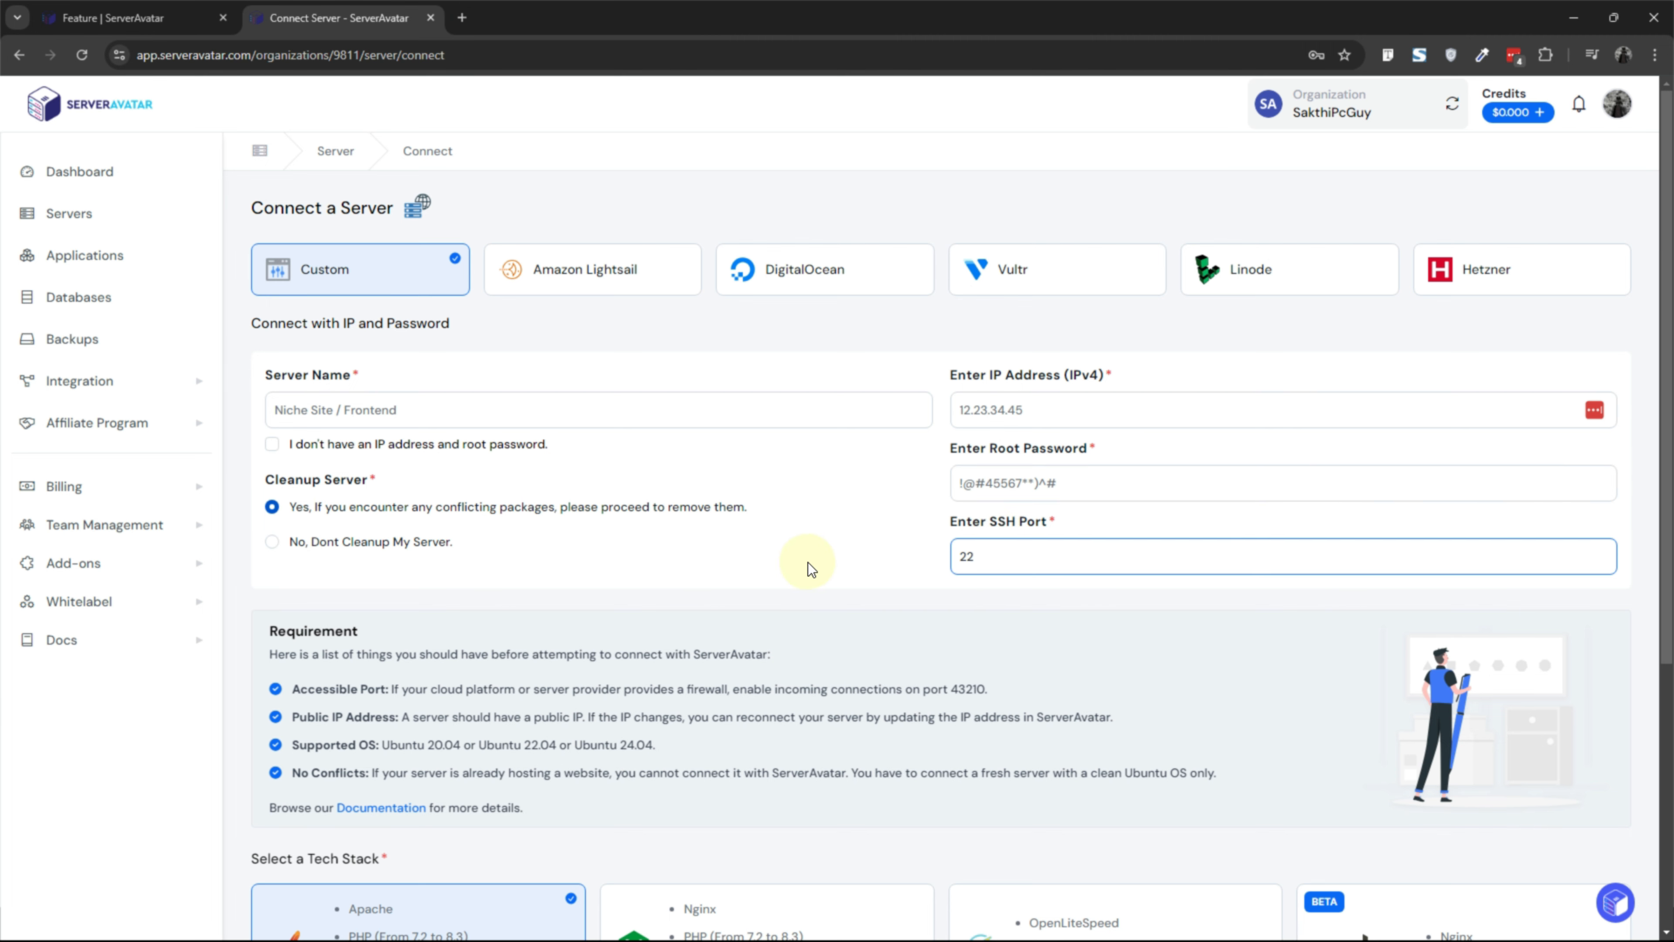
# - Read the server connection requirements, including the accessible port, public IP address and supported operating systems
pyautogui.scroll(-2, 794, 554)
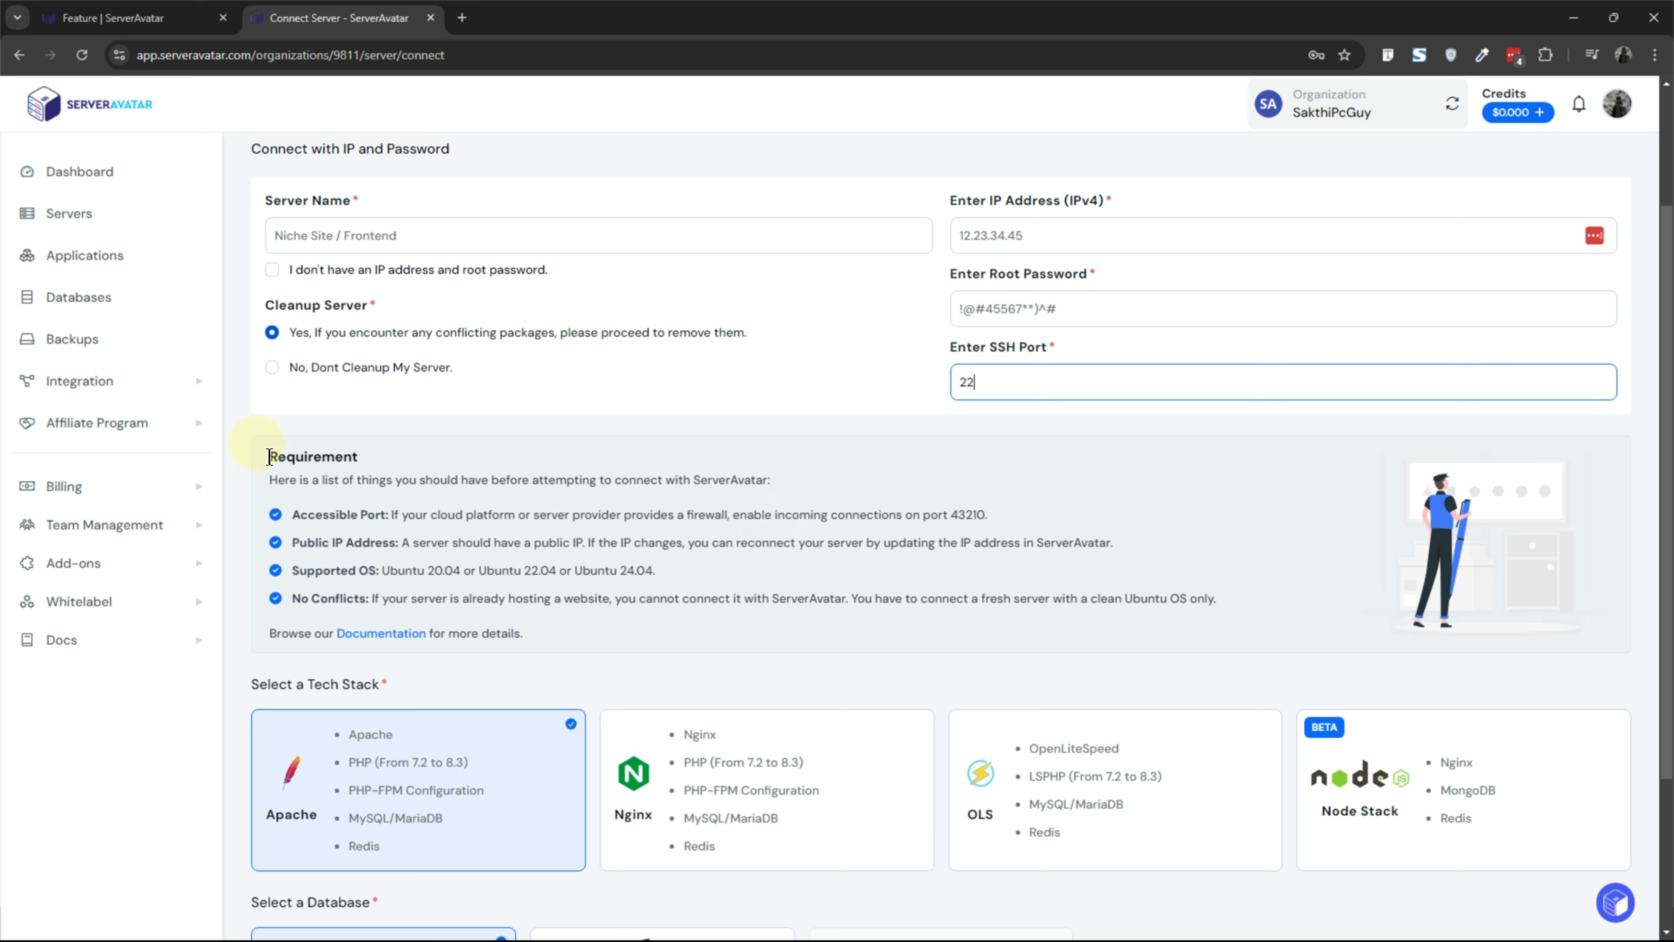
pyautogui.doubleClick(287, 457)
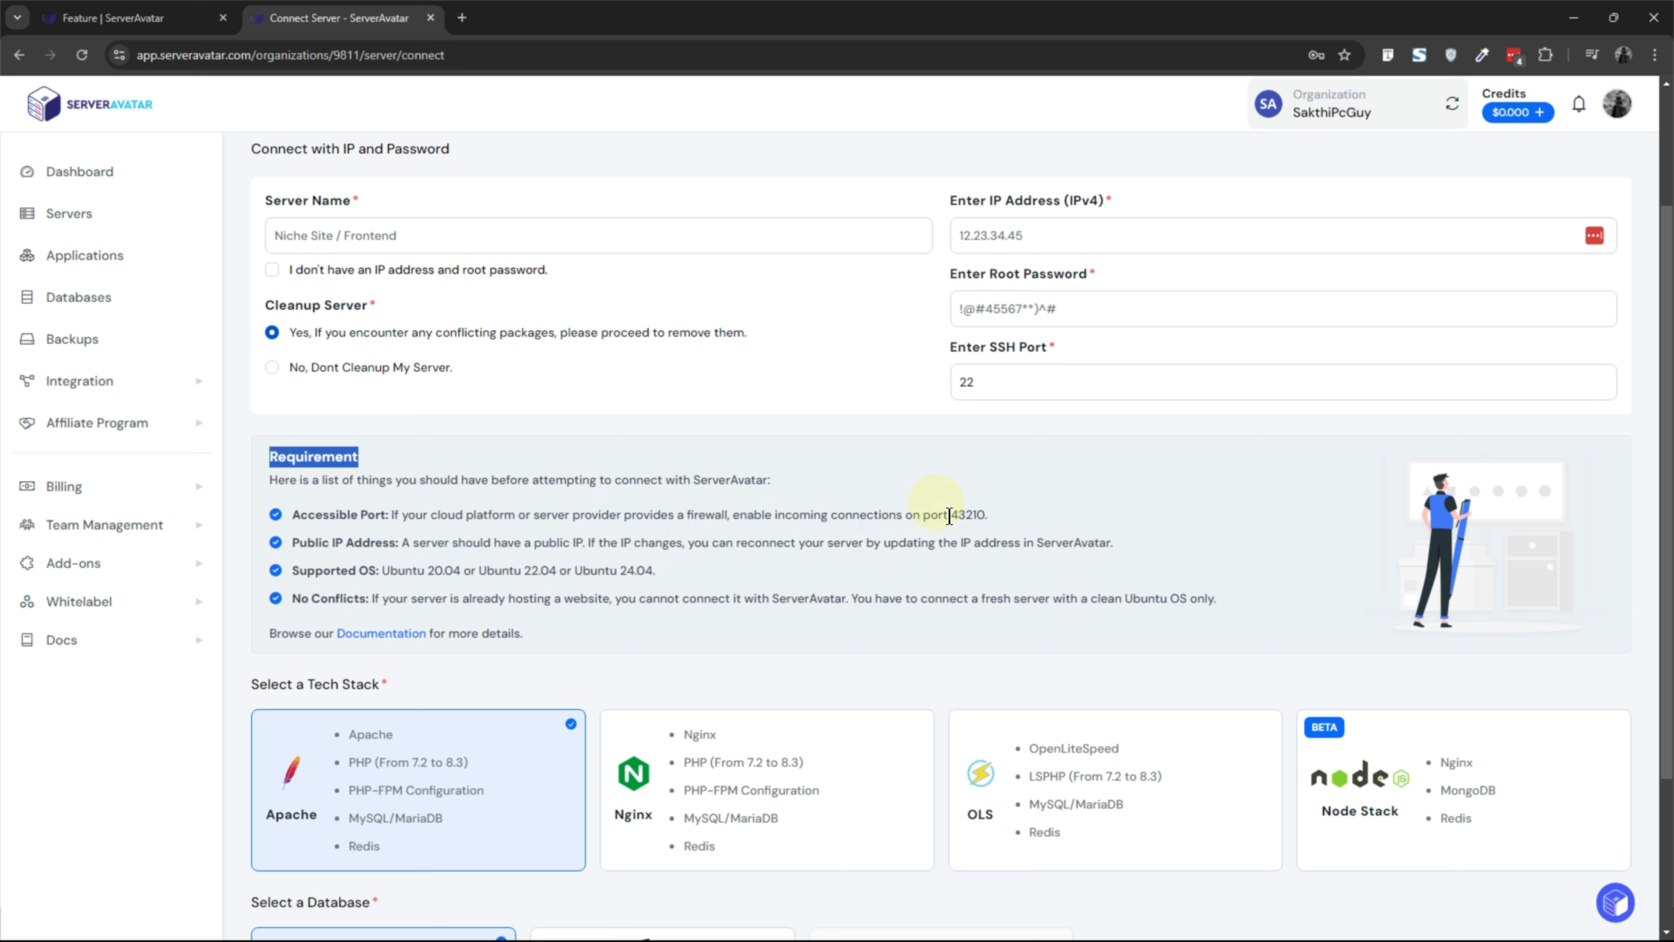
pyautogui.moveTo(950, 515); pyautogui.dragTo(984, 515)
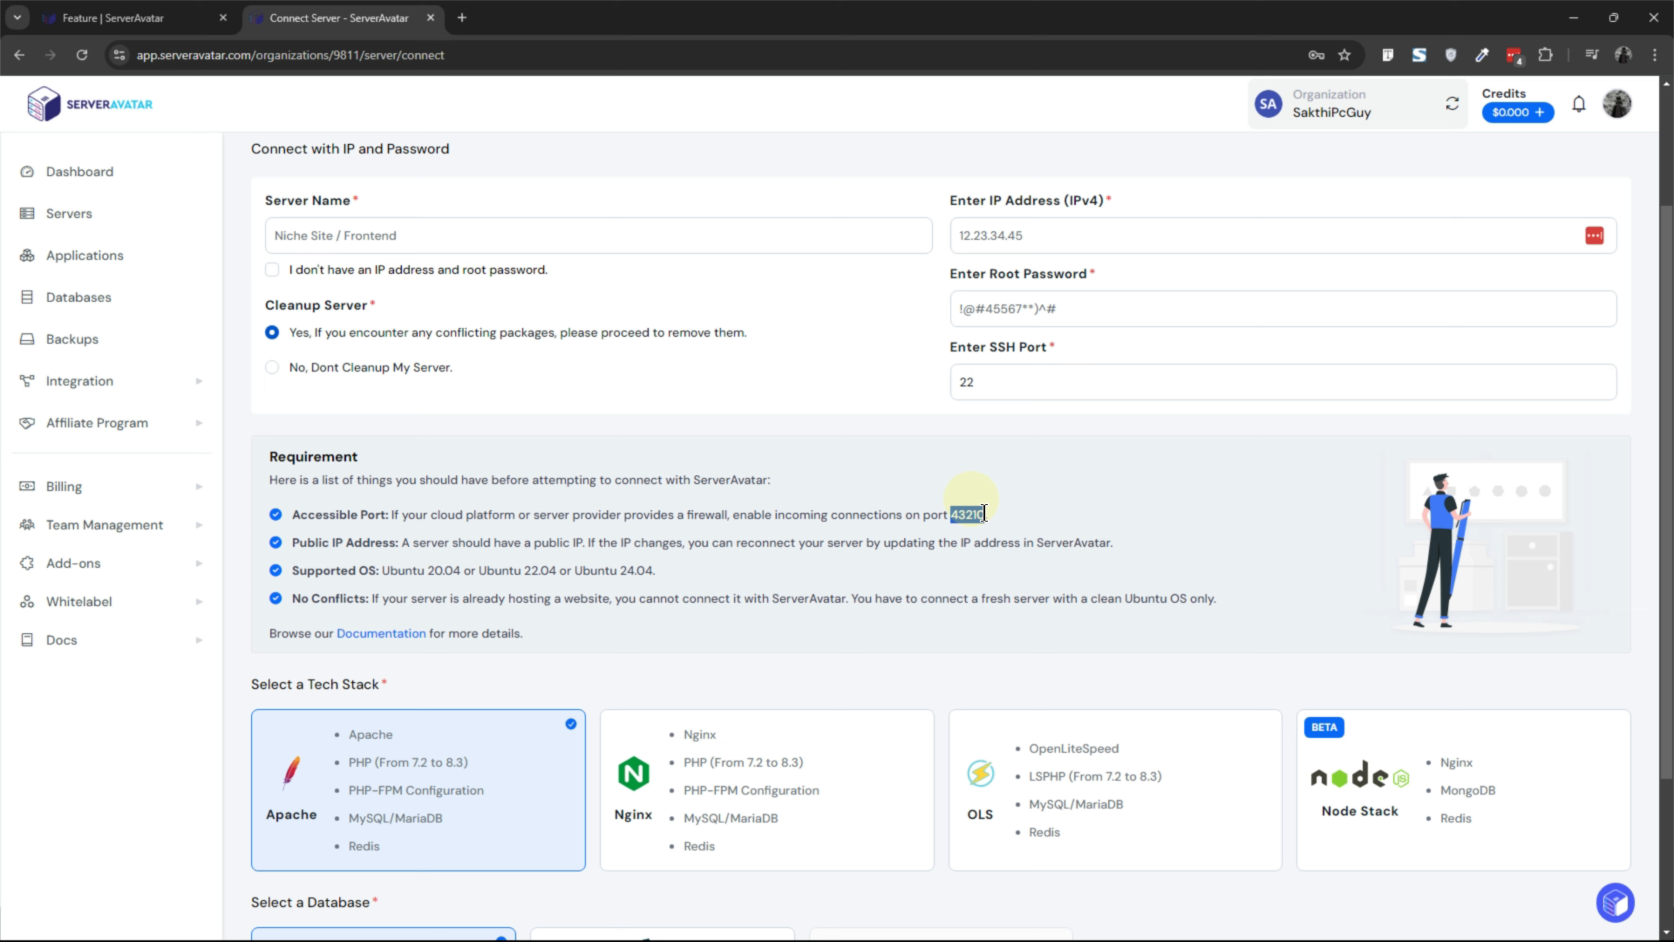
pyautogui.moveTo(395, 541); pyautogui.dragTo(647, 572)
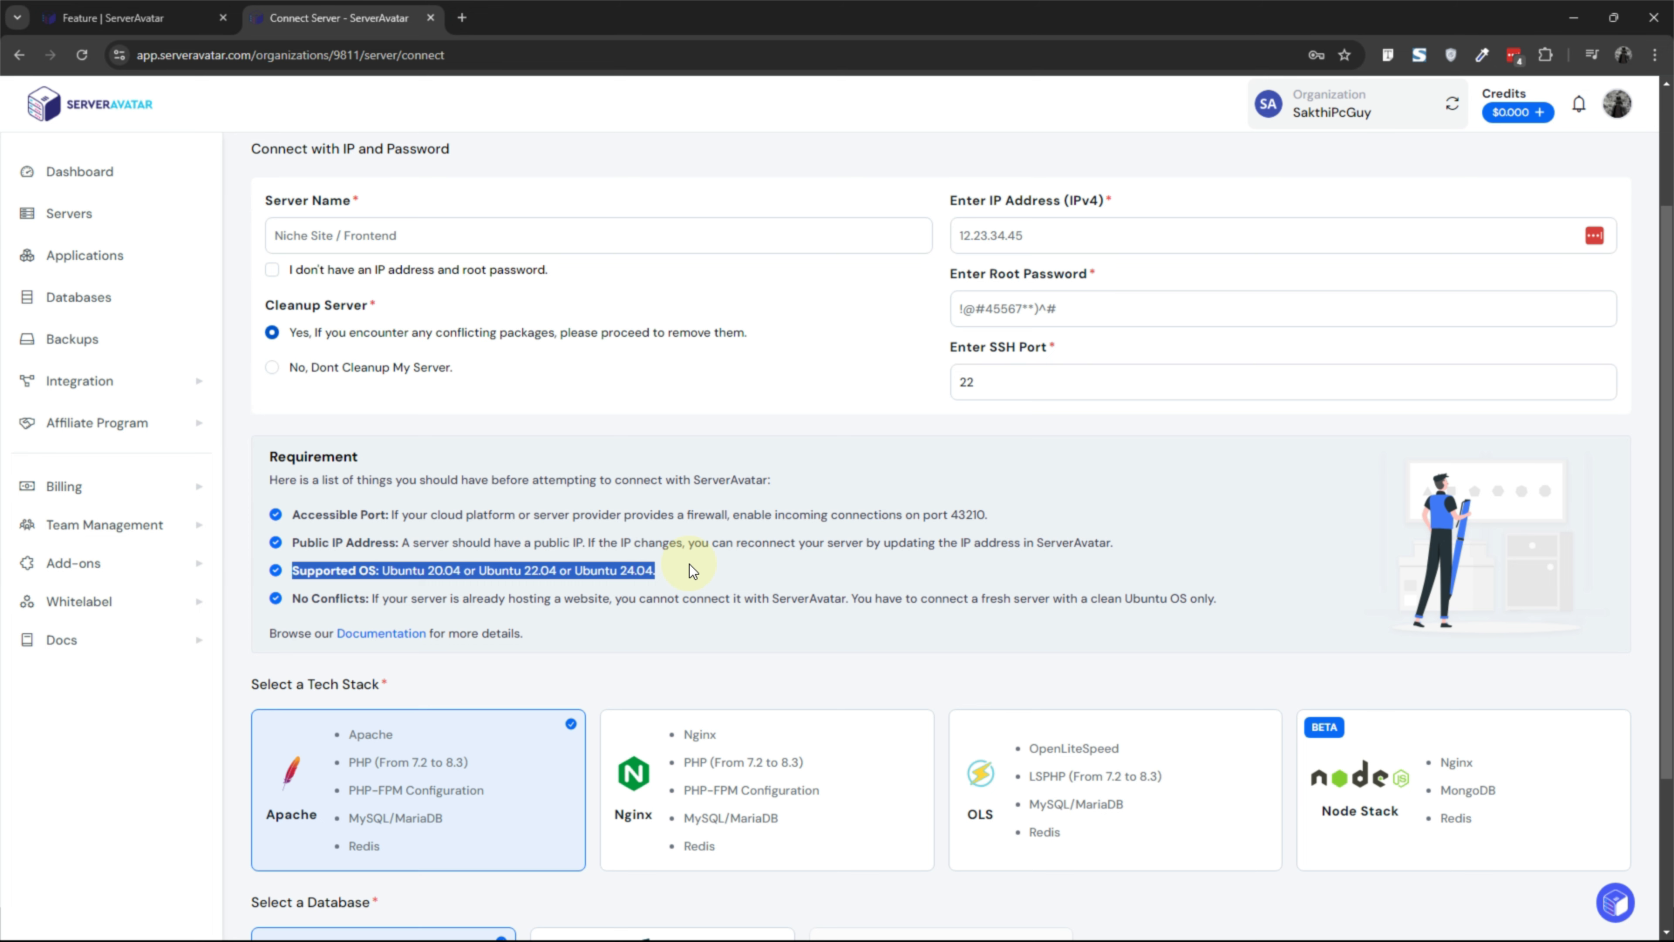
# - Select the OLS tech stack and MariaDB as the database for the new server
pyautogui.scroll(-3, 689, 569)
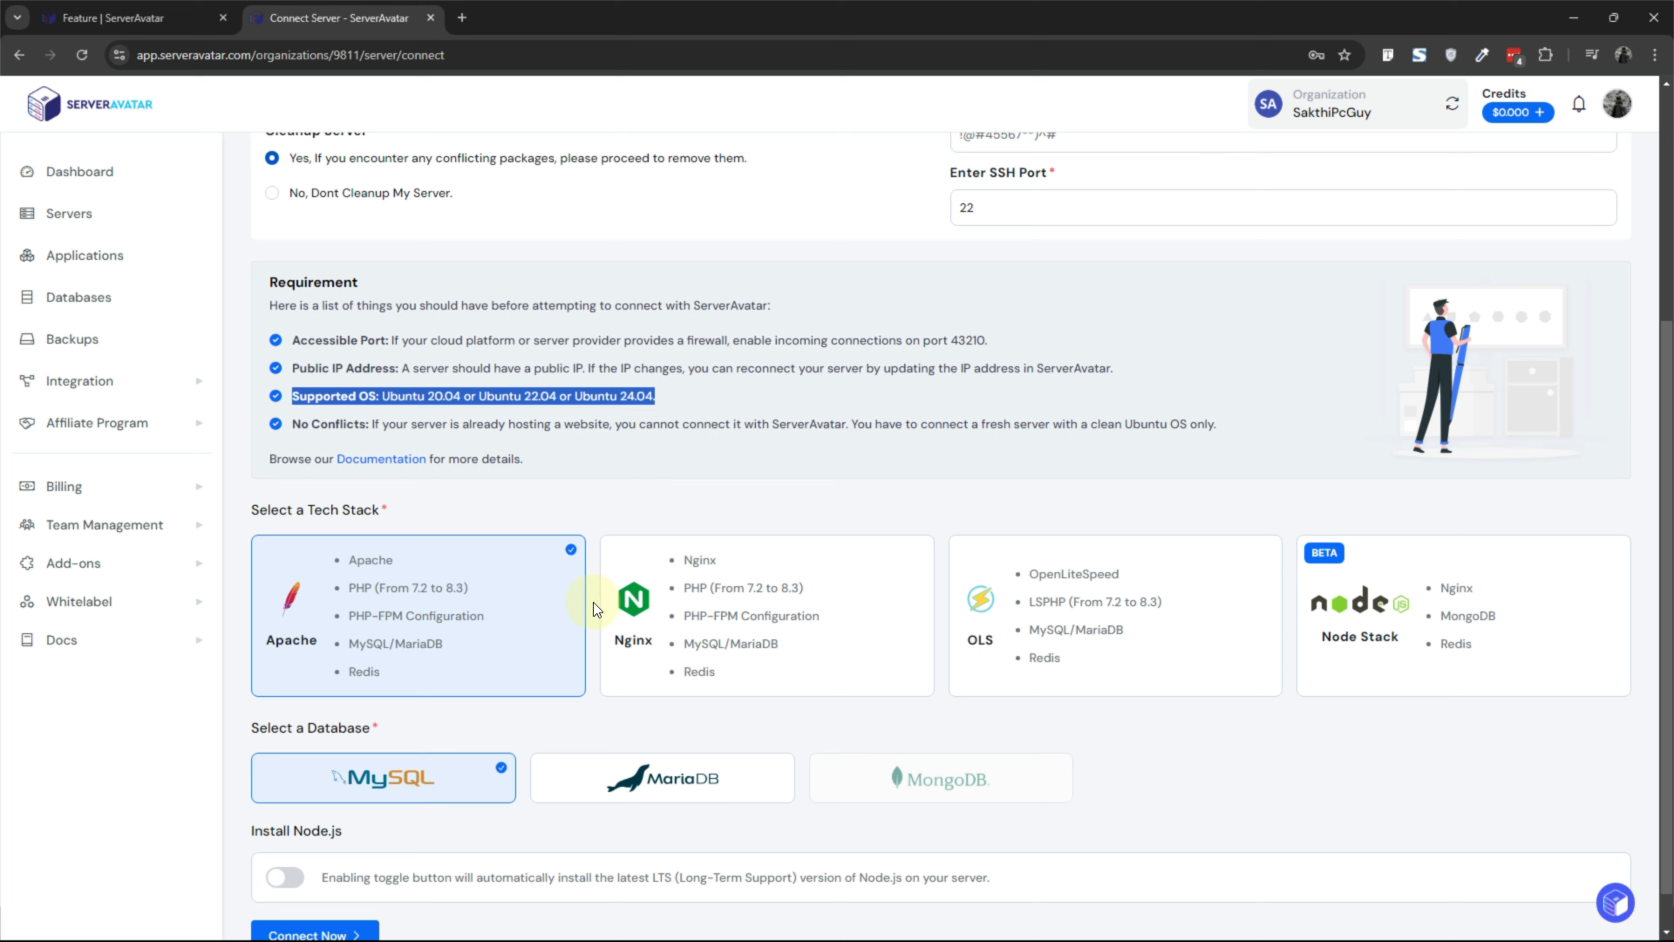
pyautogui.click(905, 597)
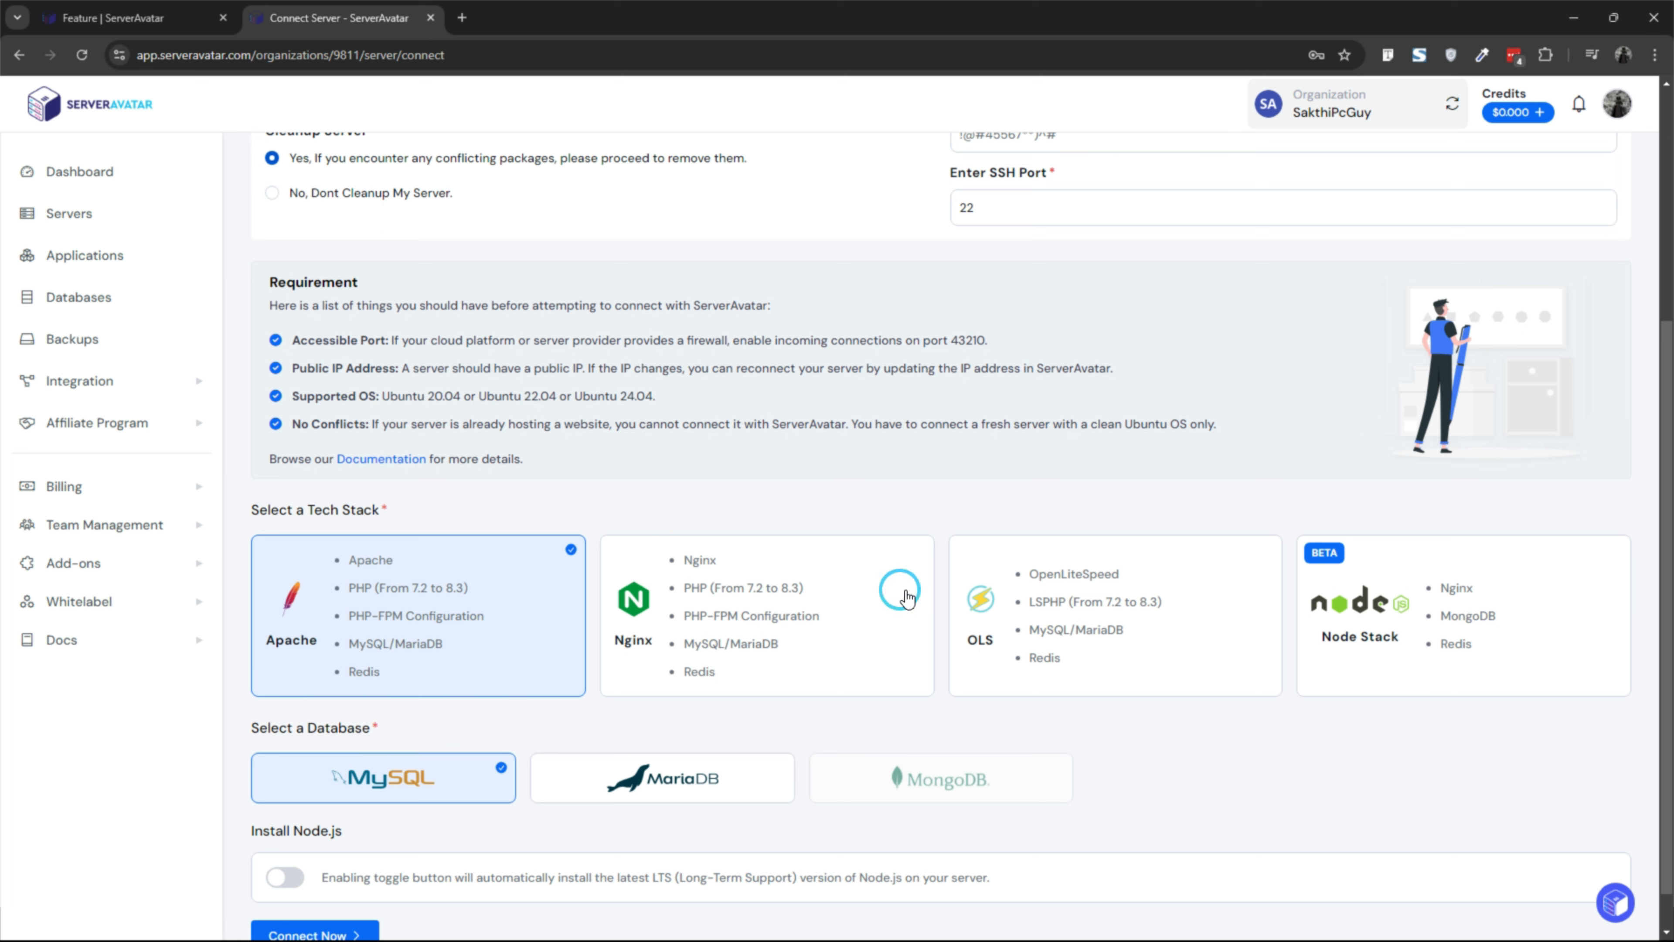
pyautogui.click(1094, 593)
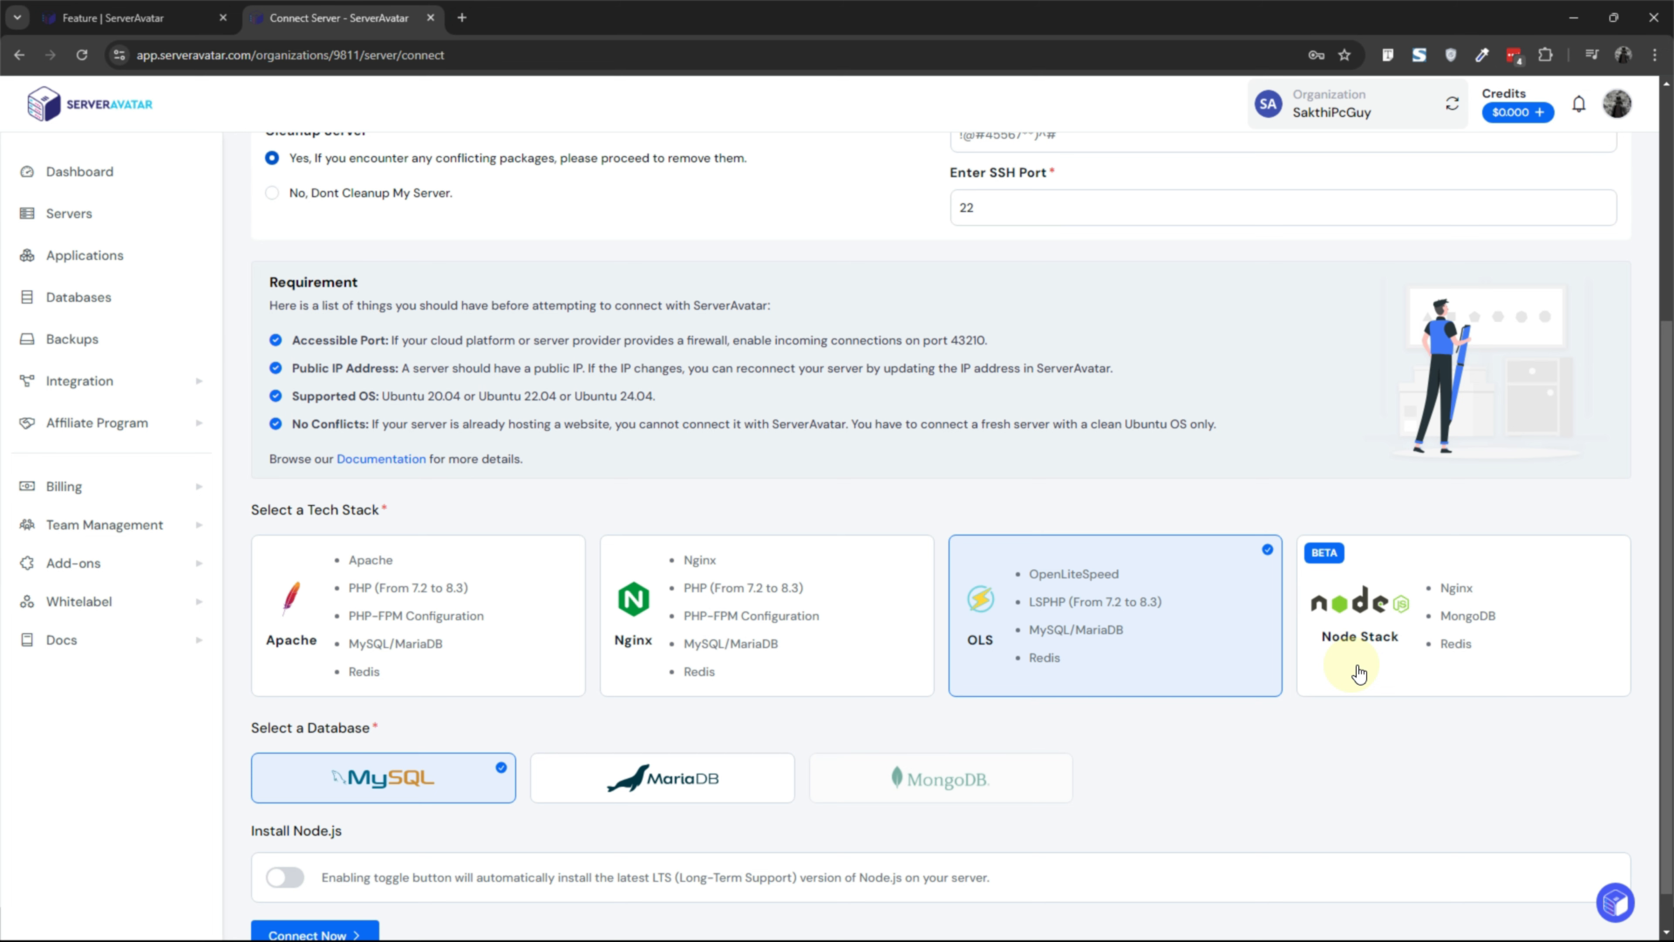
pyautogui.scroll(-1, 965, 698)
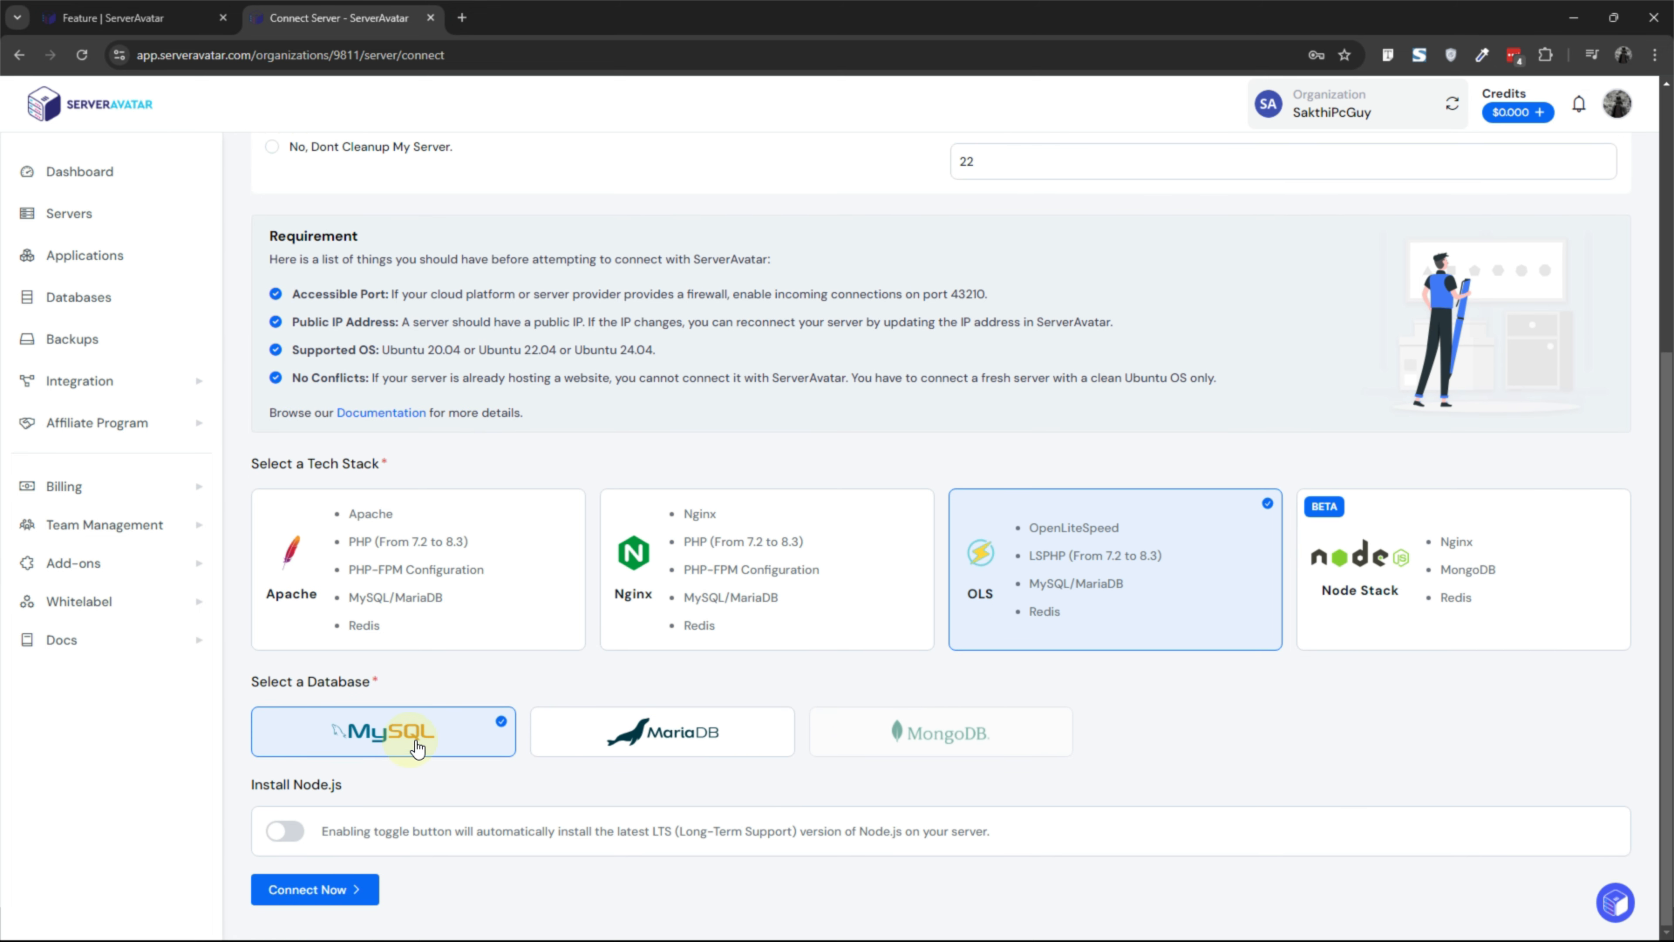
pyautogui.click(653, 738)
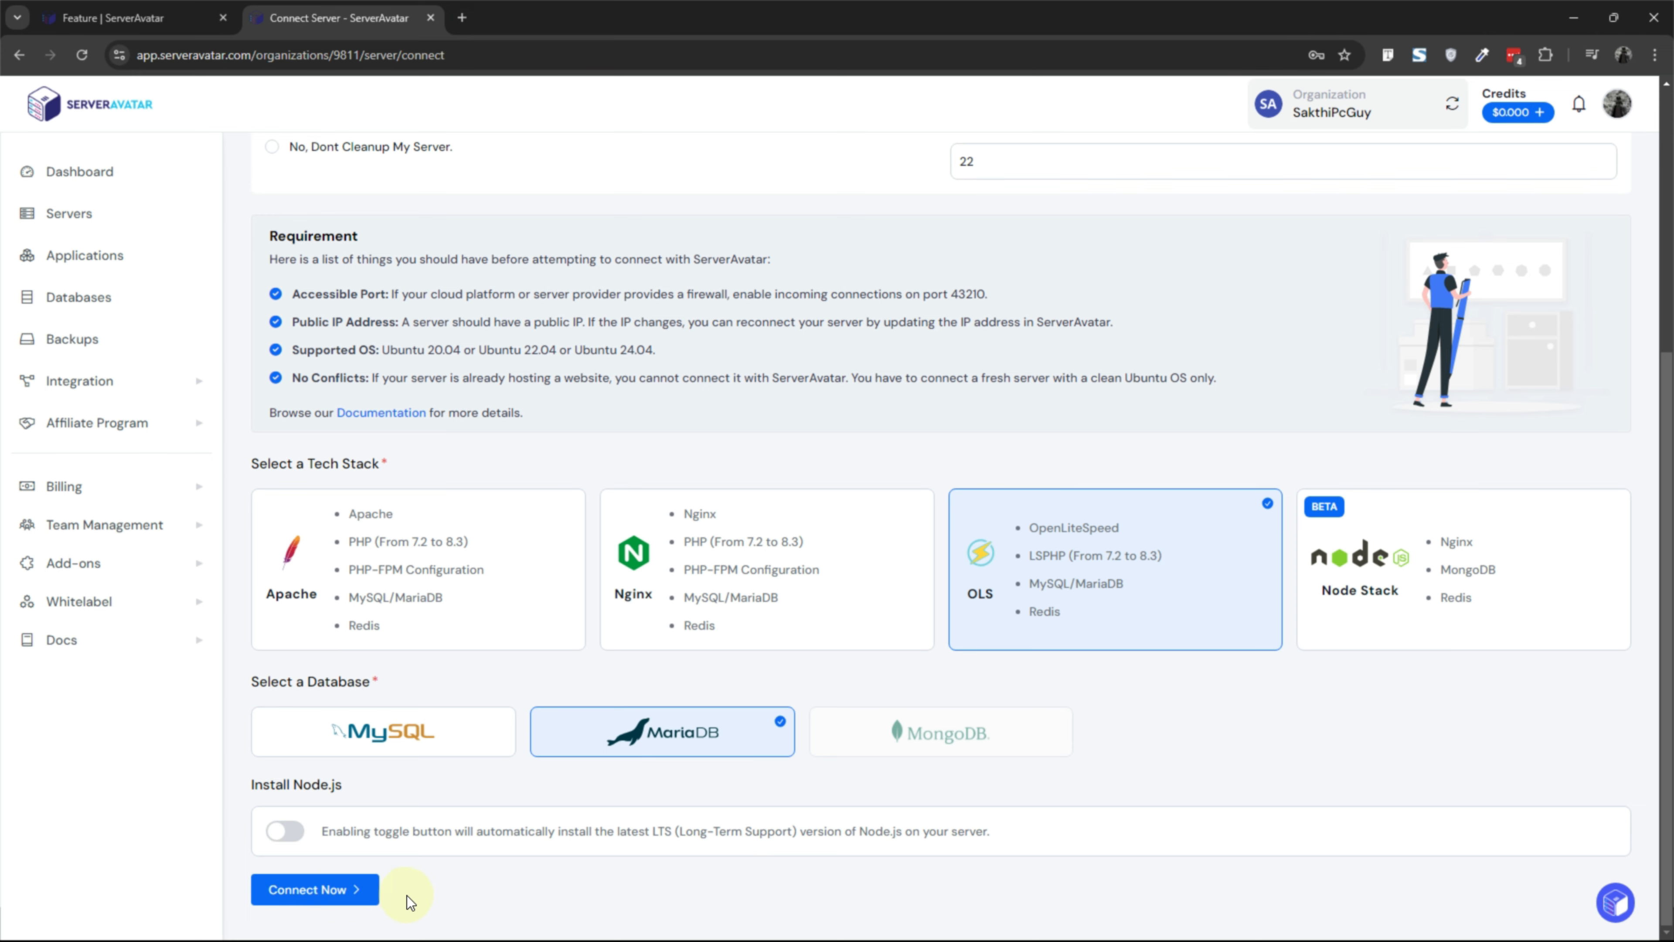
# - Look through the Amazon Lightsail, DigitalOcean and Vultr connection options and return to the Custom option
pyautogui.scroll(5, 595, 778)
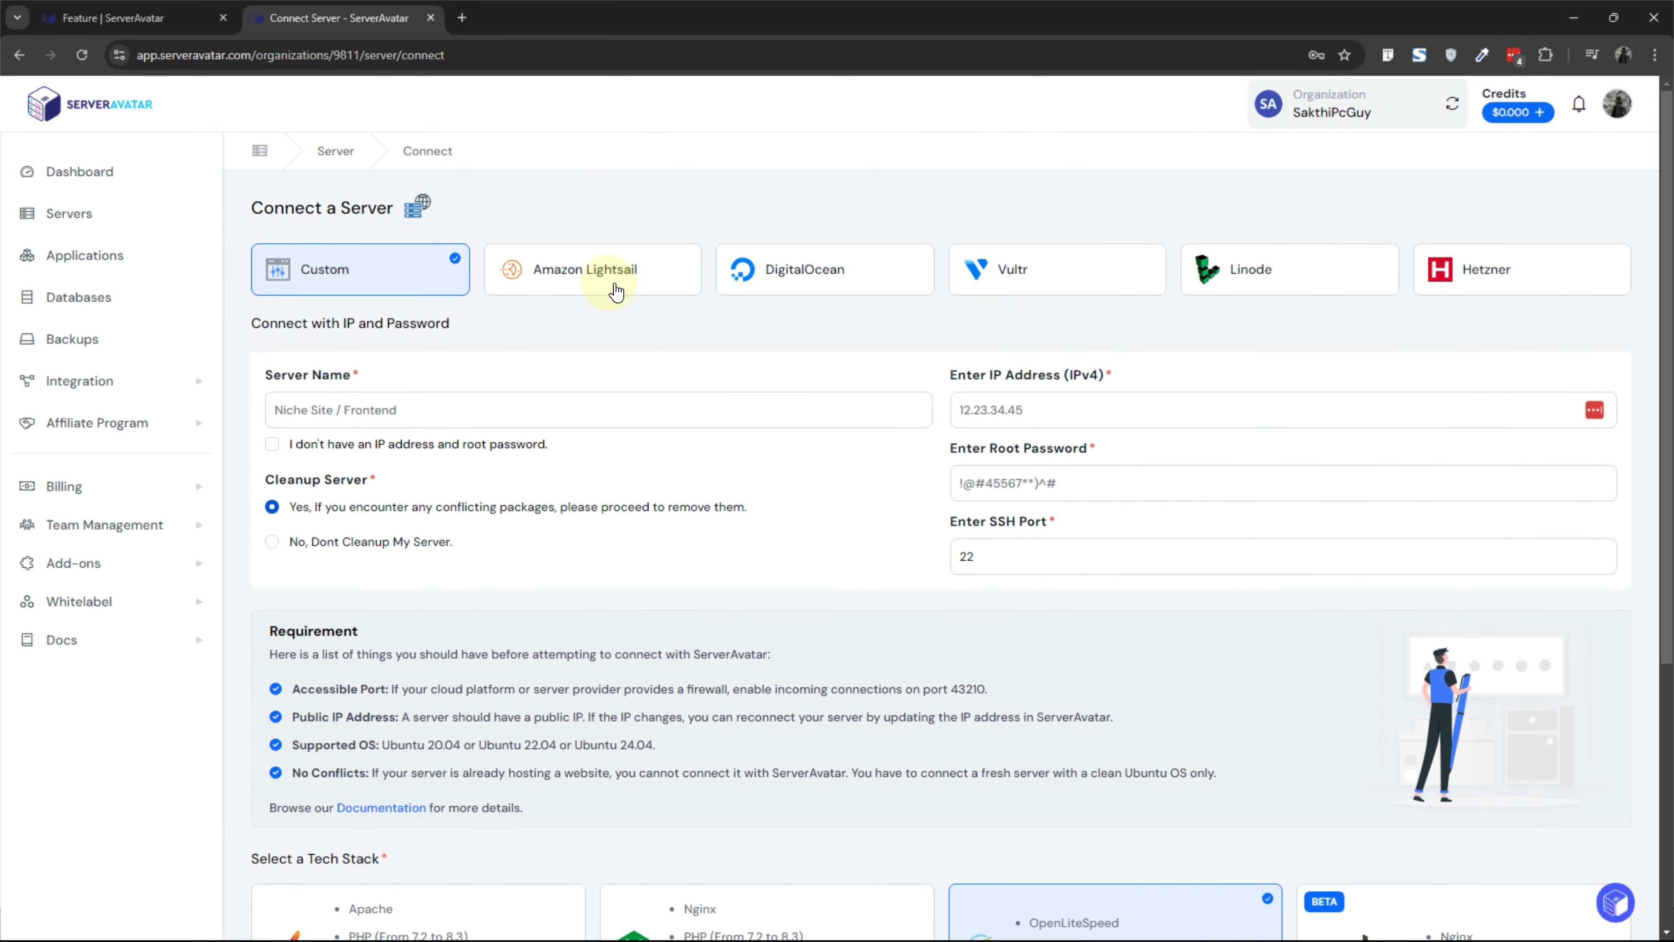
pyautogui.click(680, 279)
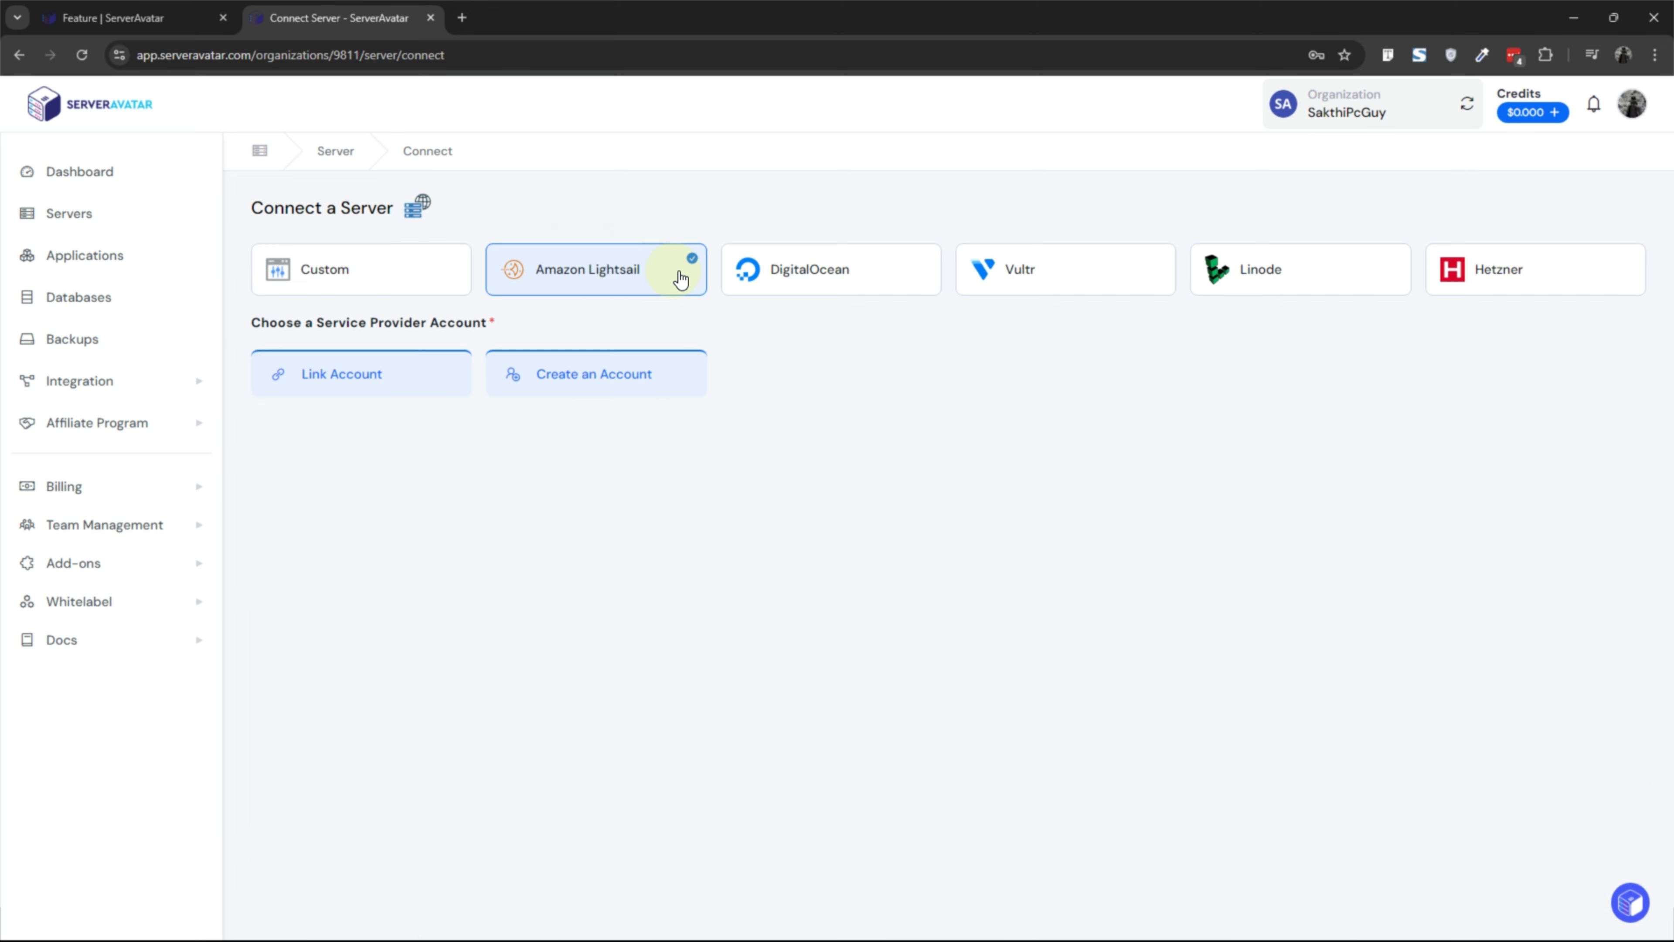
pyautogui.click(778, 277)
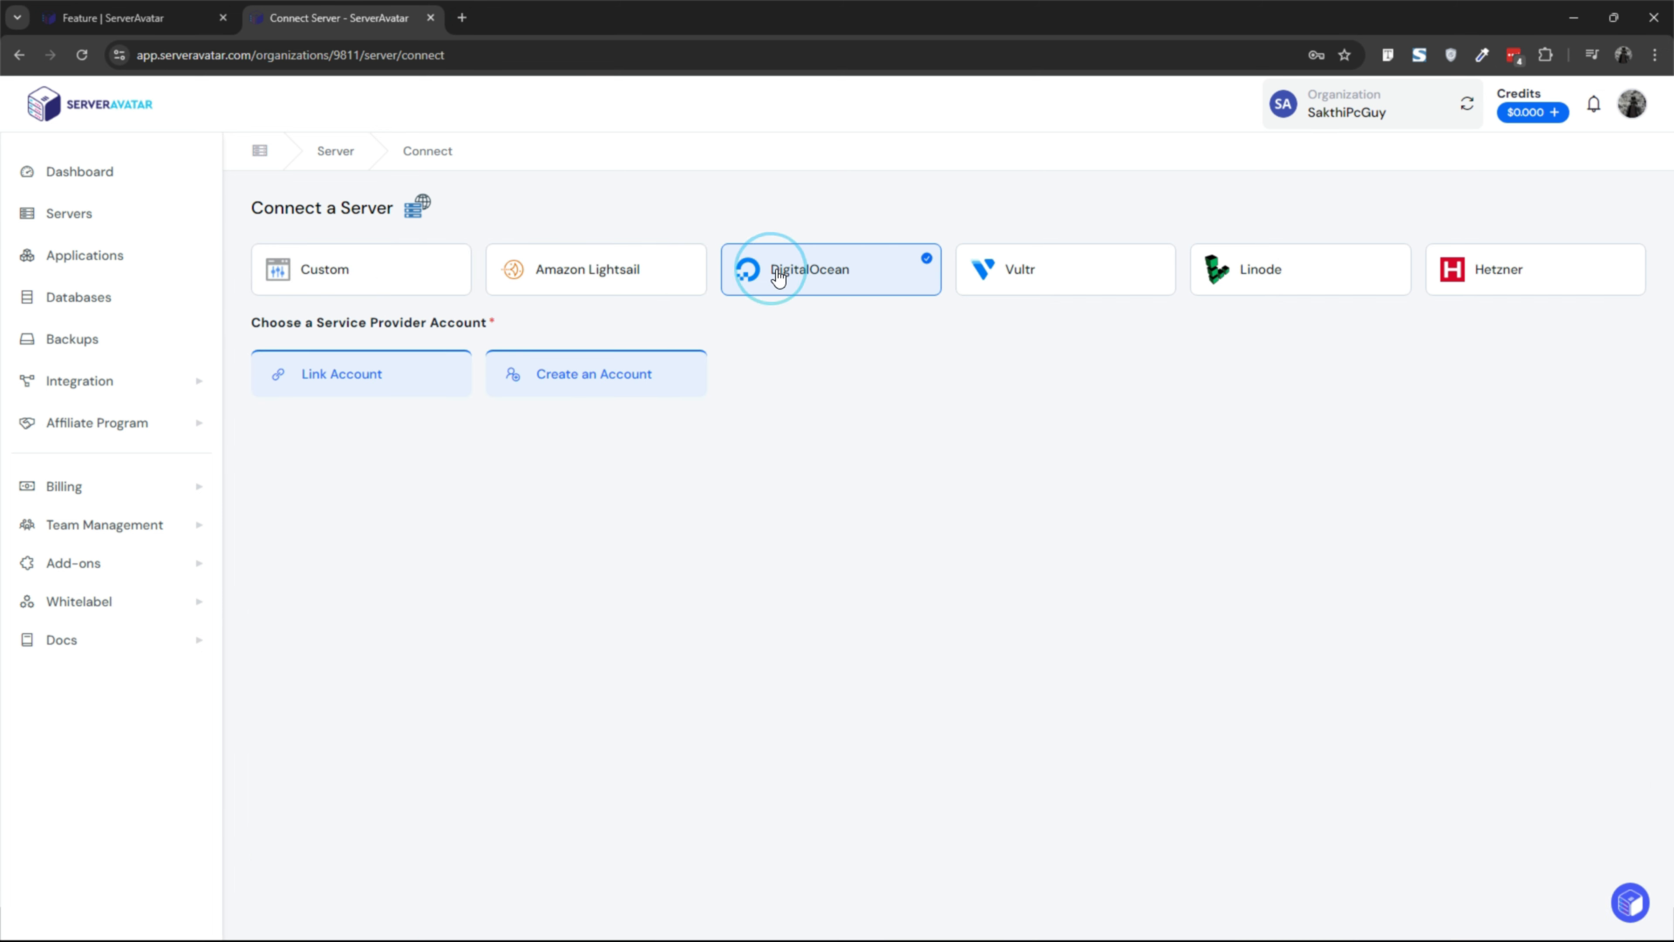
pyautogui.click(1038, 287)
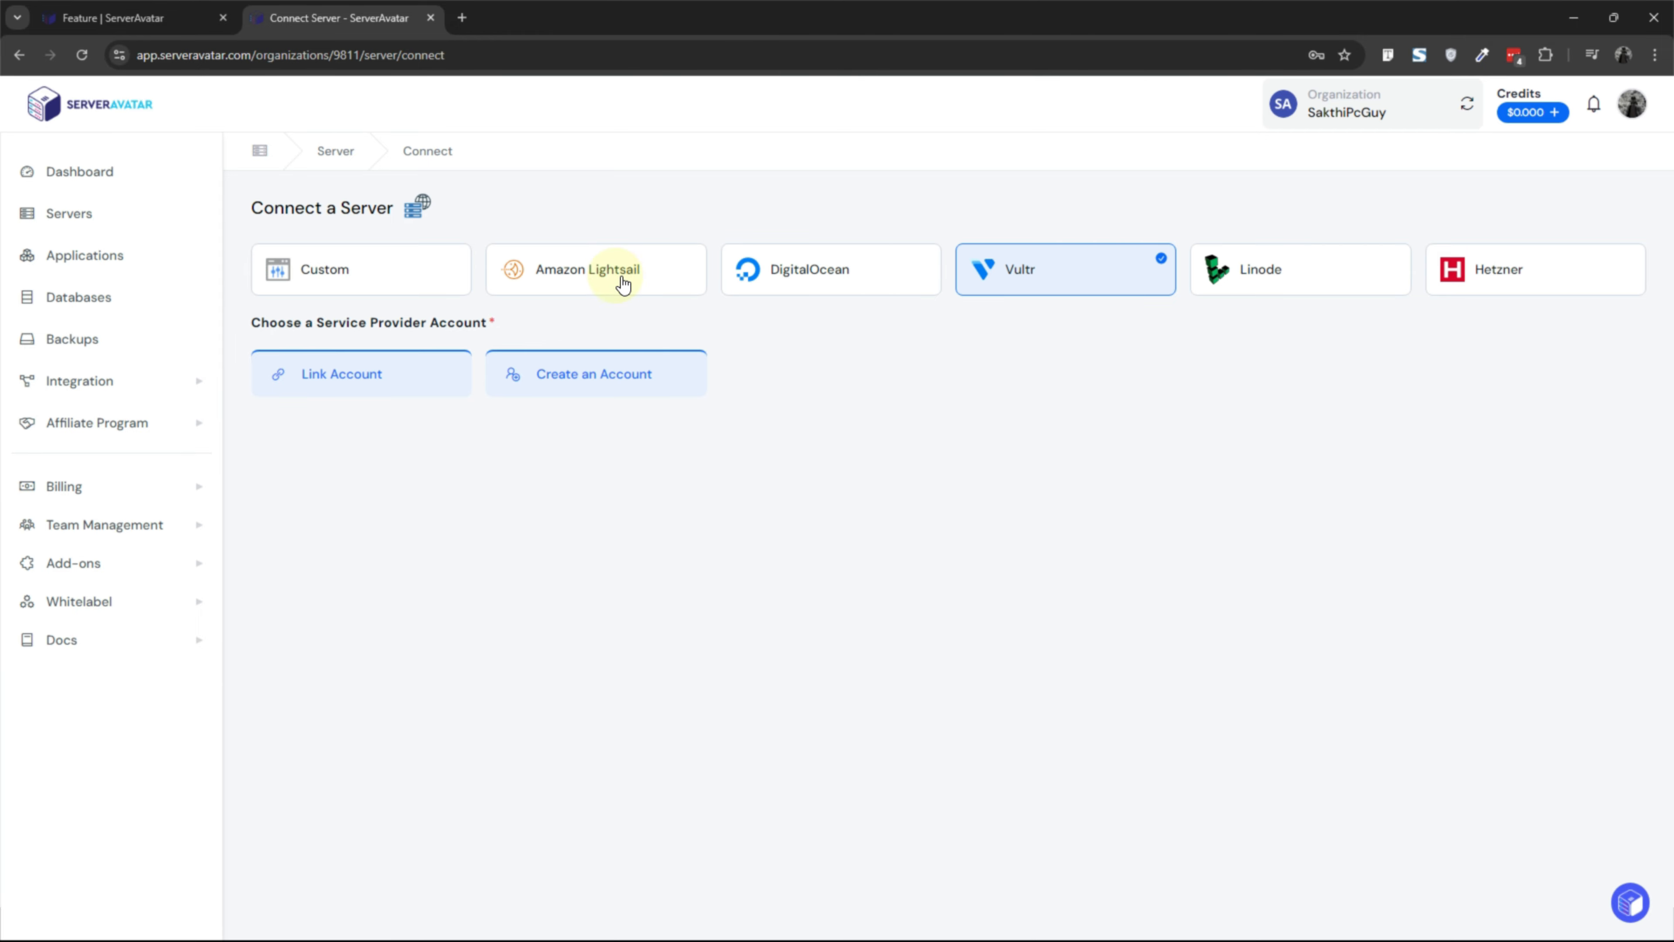
pyautogui.click(416, 274)
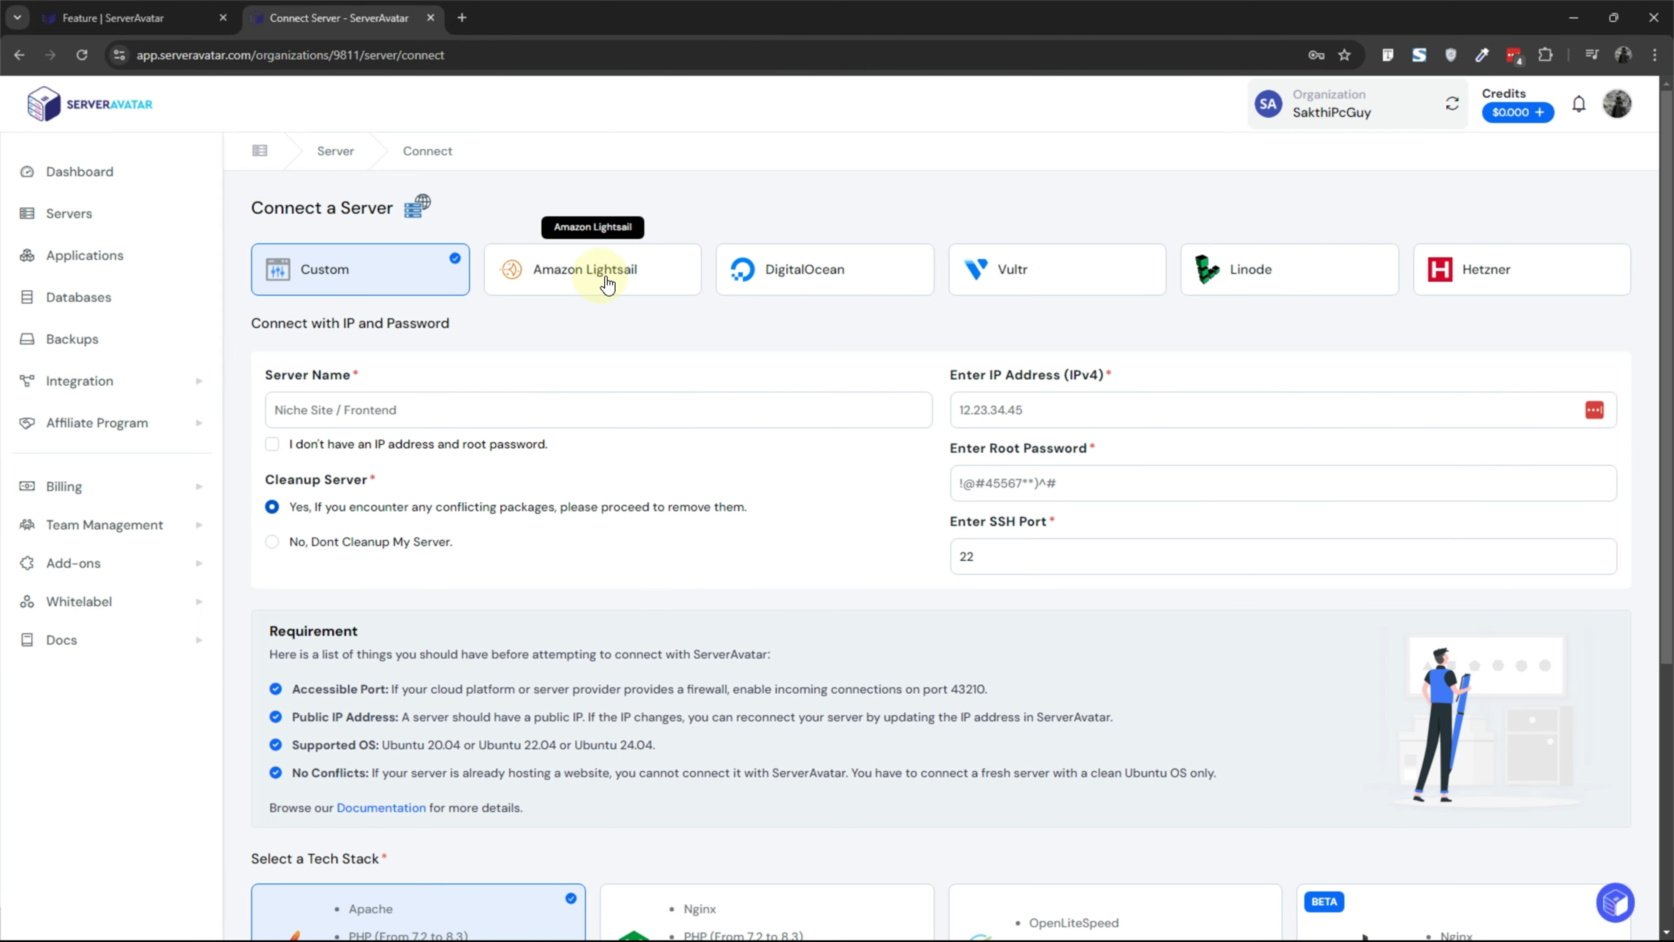
# - Review the available integrations for cloud platforms, Git and cloud storage, including S3 Compatible Storage
pyautogui.click(198, 385)
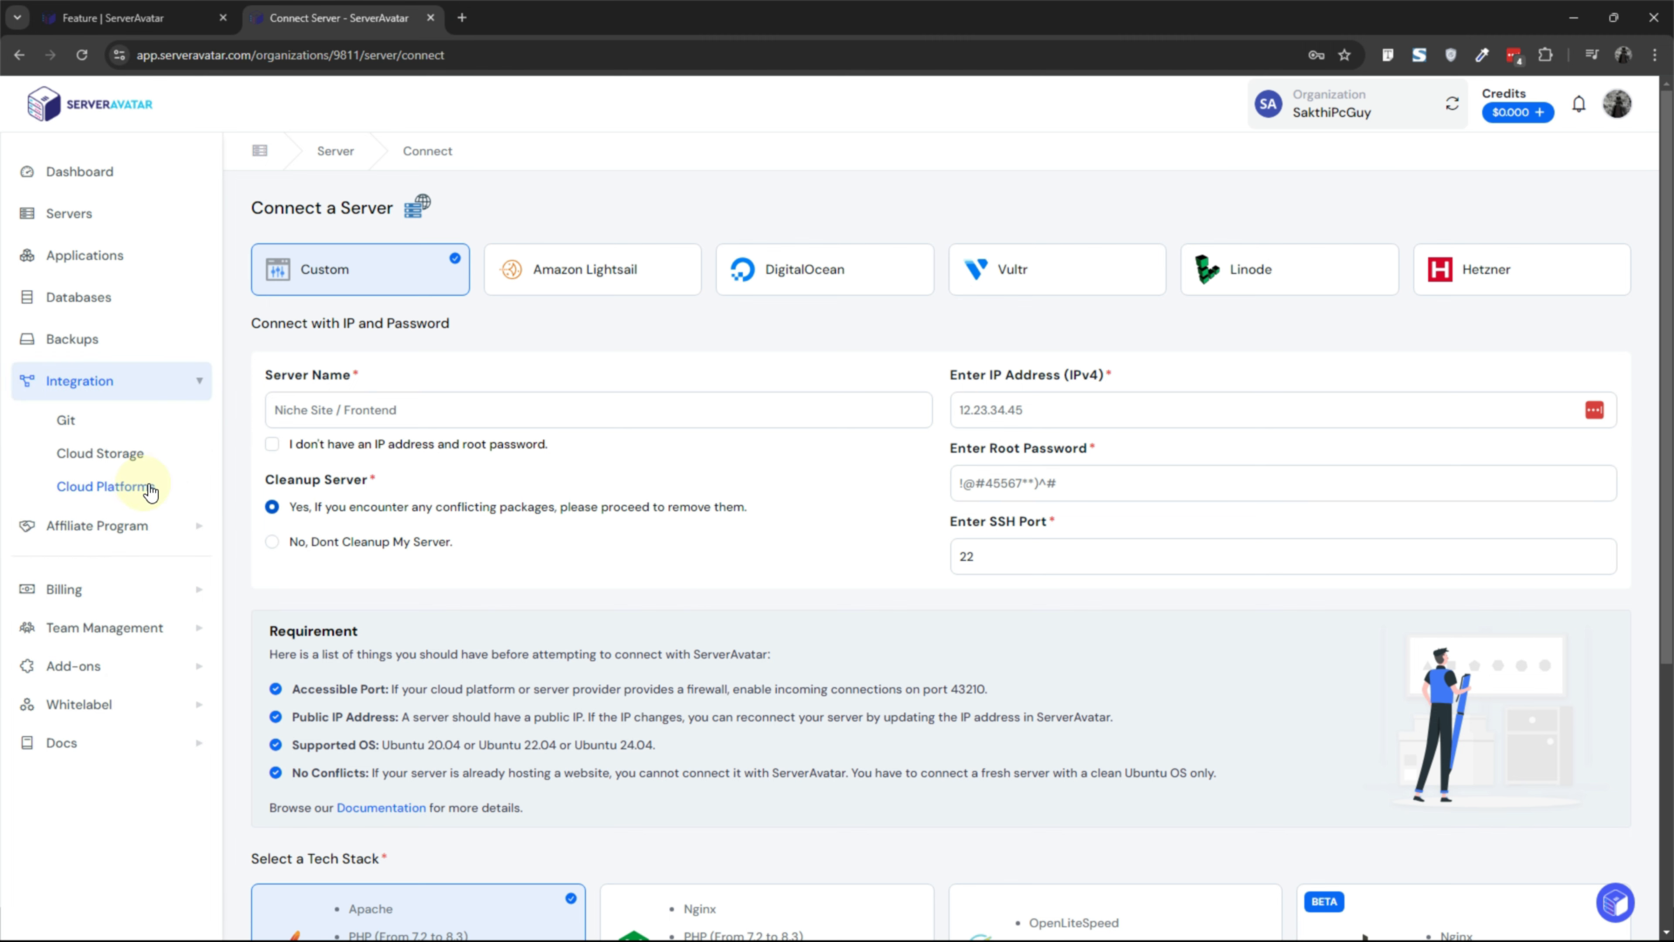
pyautogui.click(117, 495)
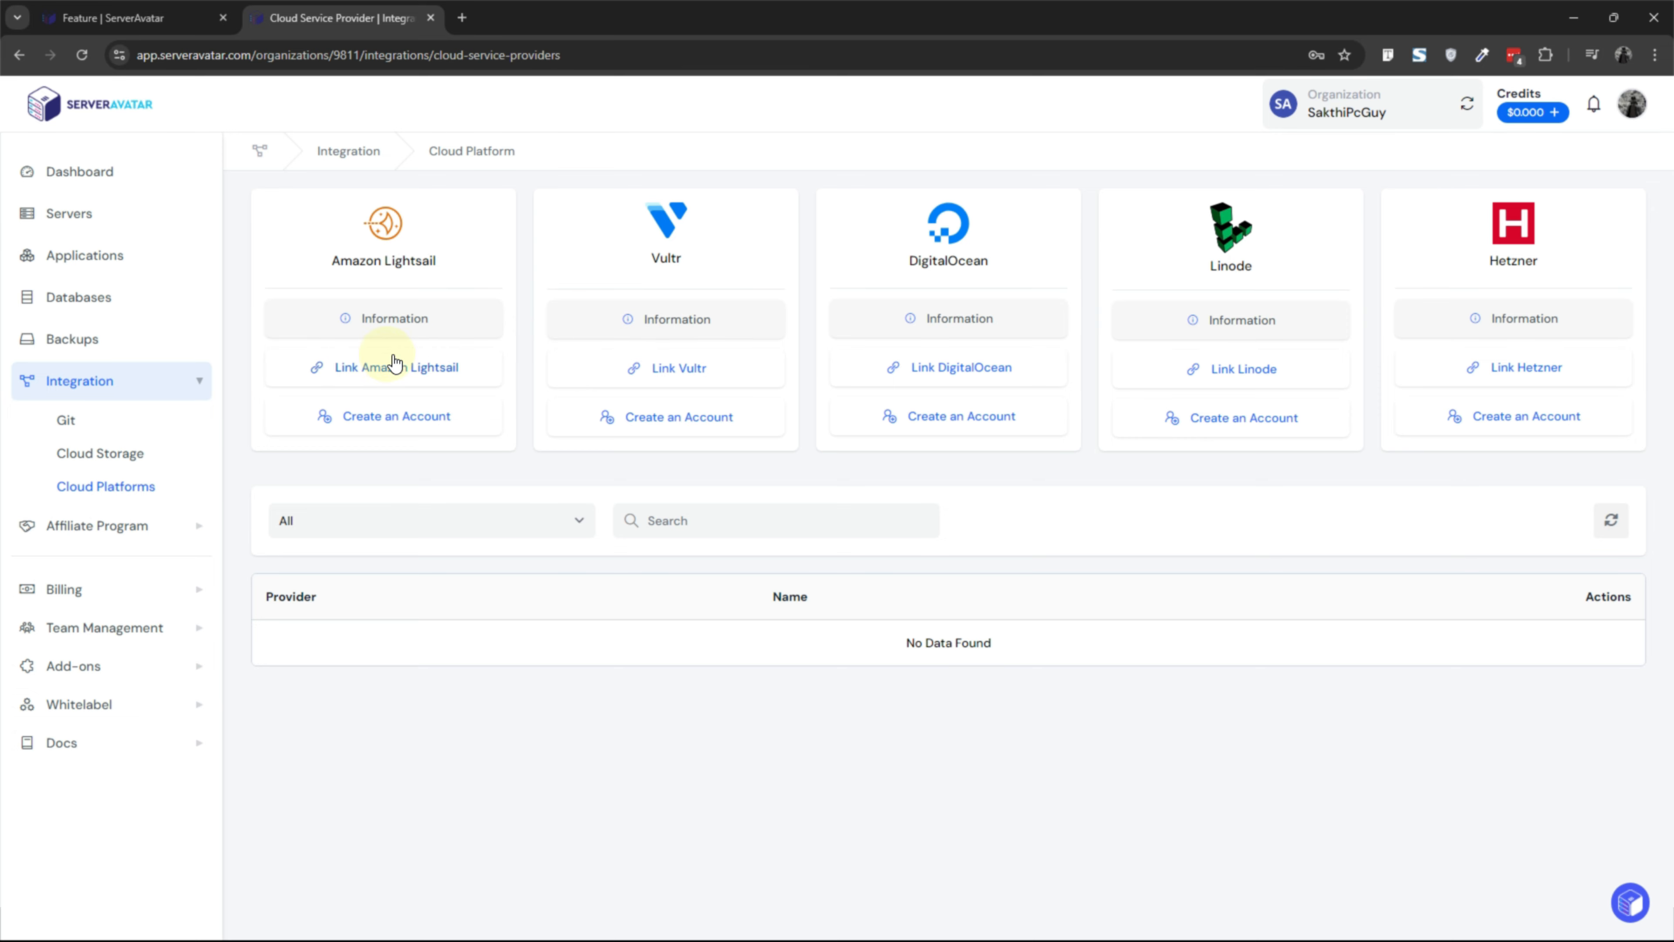
pyautogui.click(66, 427)
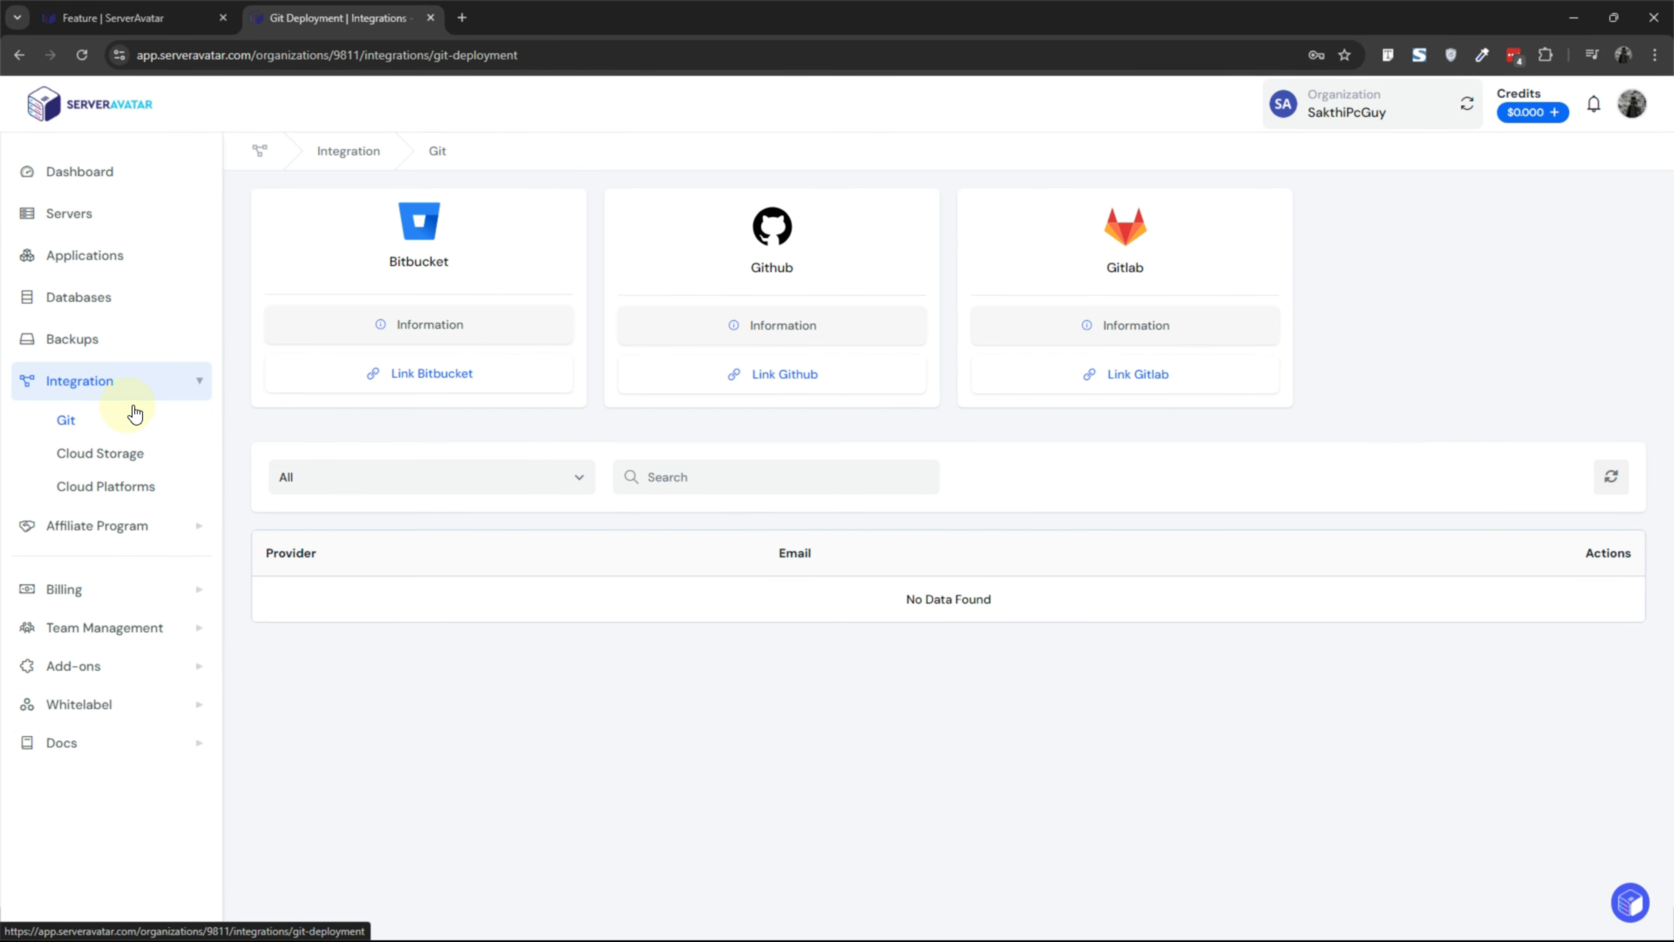
pyautogui.click(141, 458)
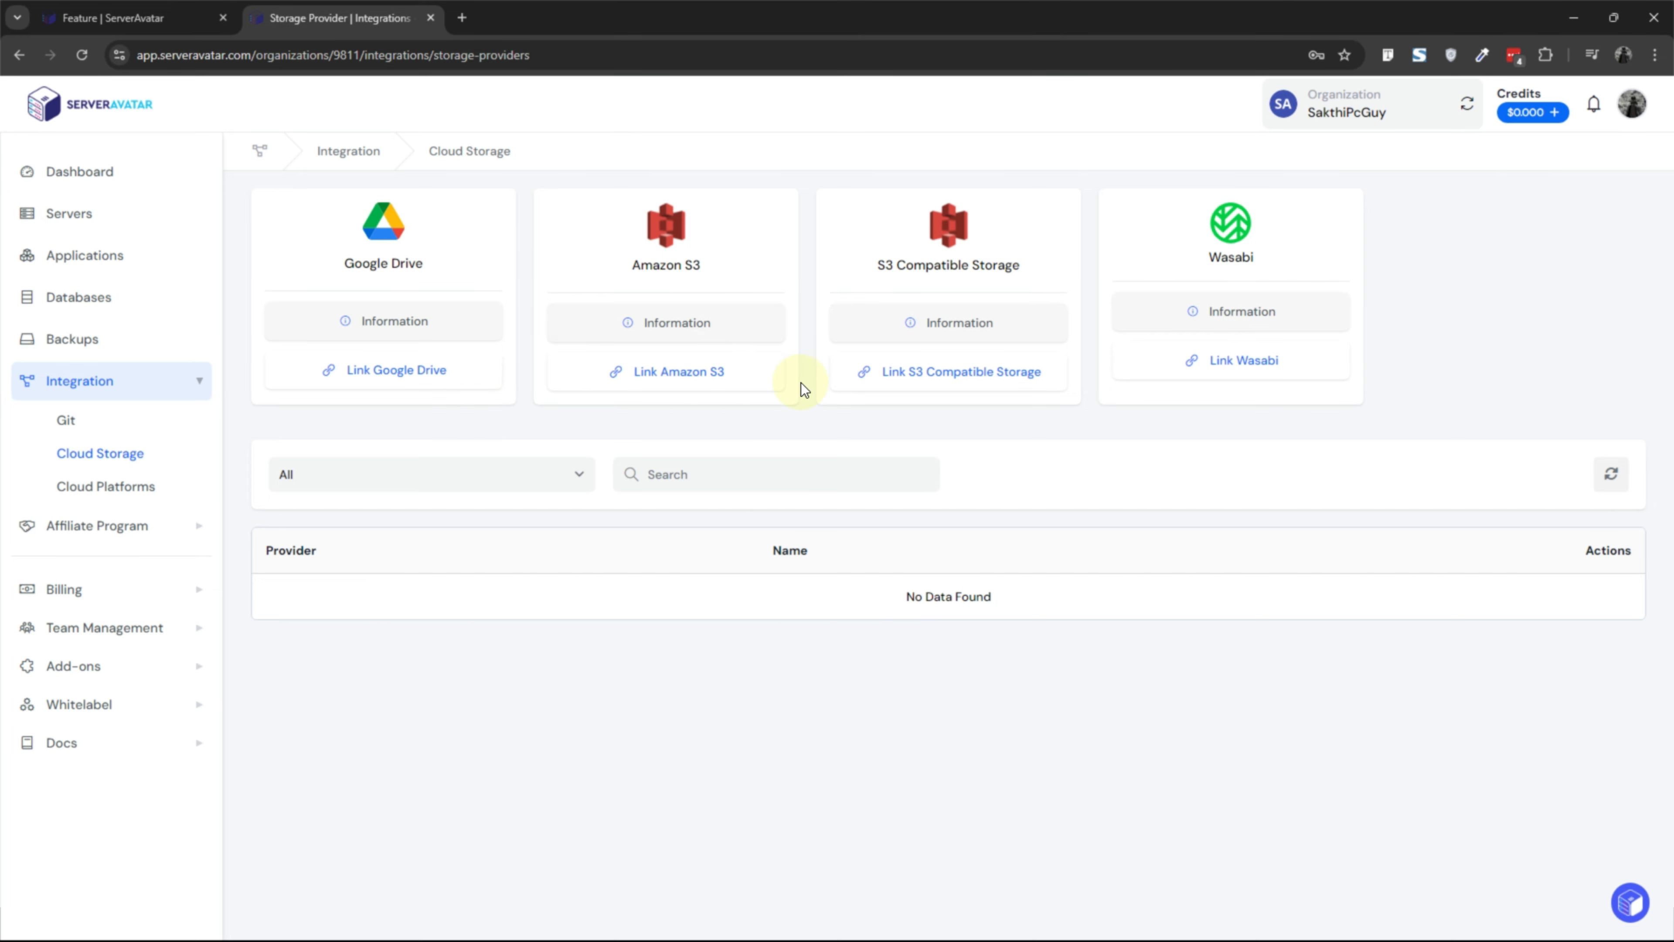
pyautogui.tripleClick(954, 261)
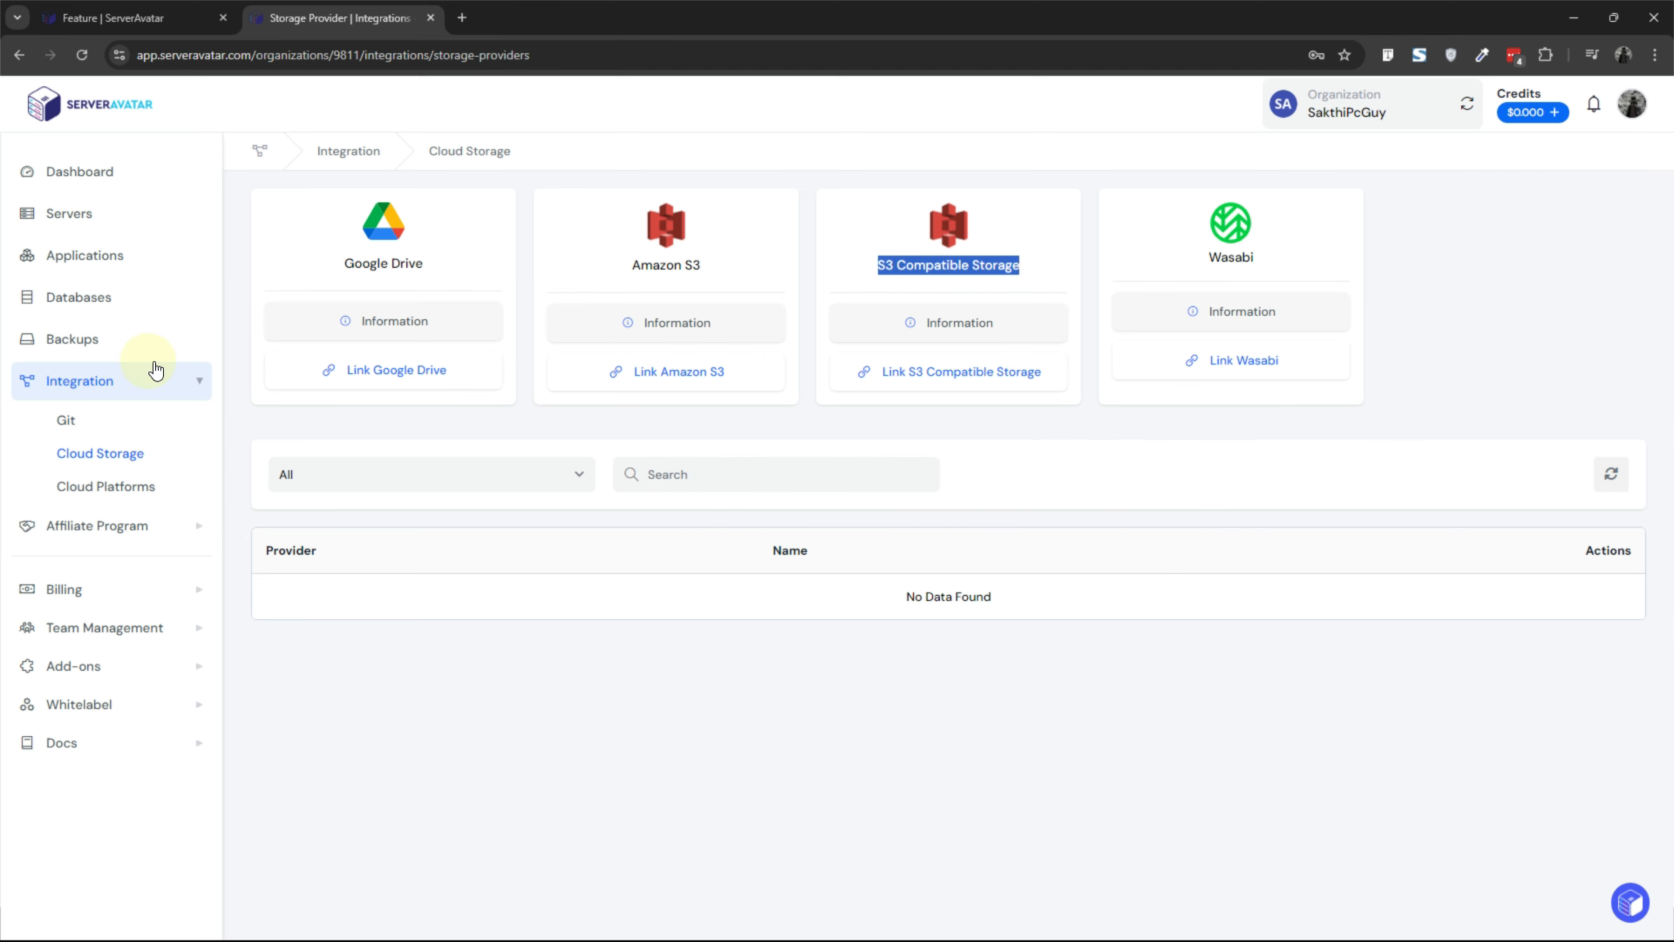
# - Start a new instant backup and name it Backupname
pyautogui.click(108, 349)
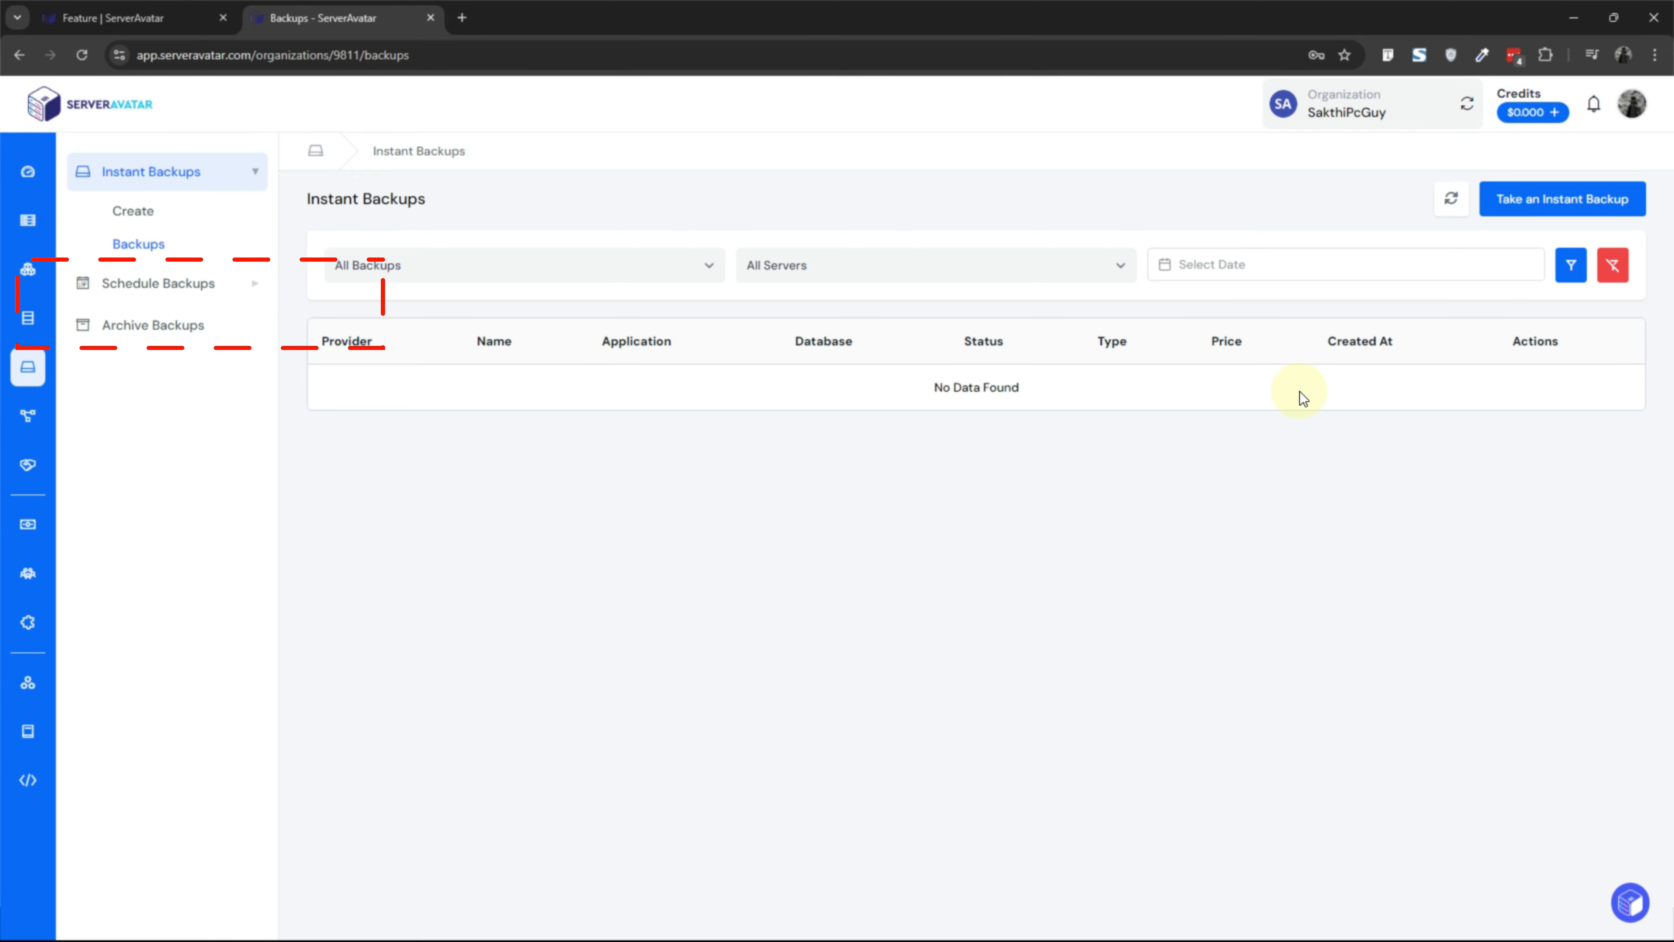
pyautogui.click(1547, 203)
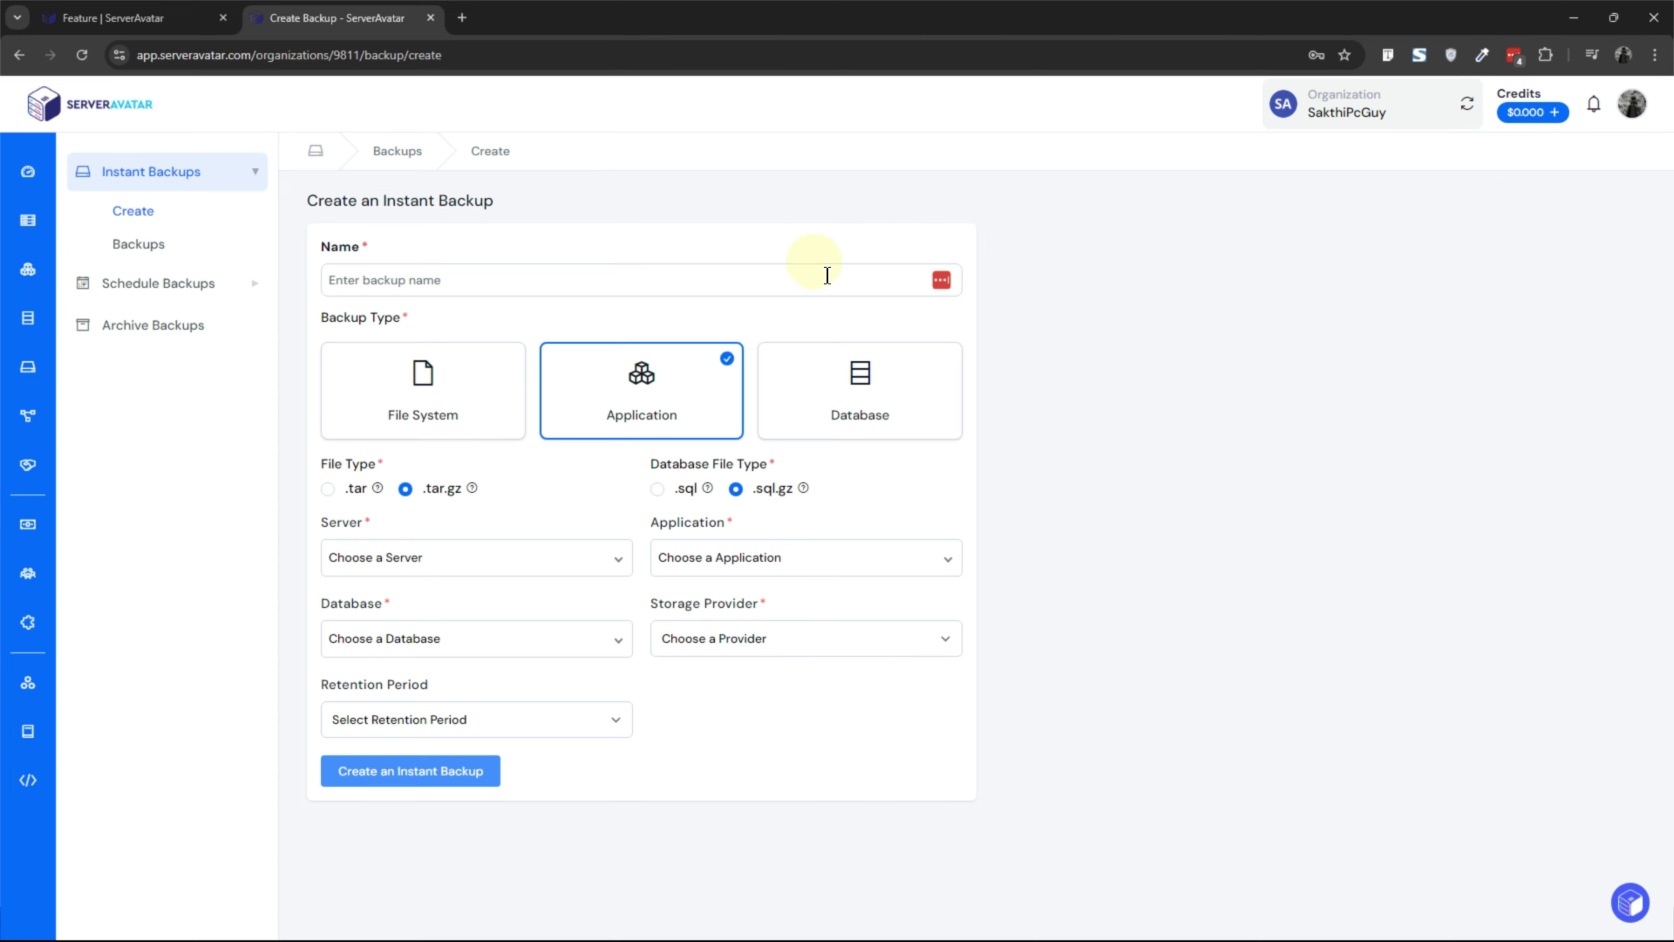
pyautogui.click(422, 282)
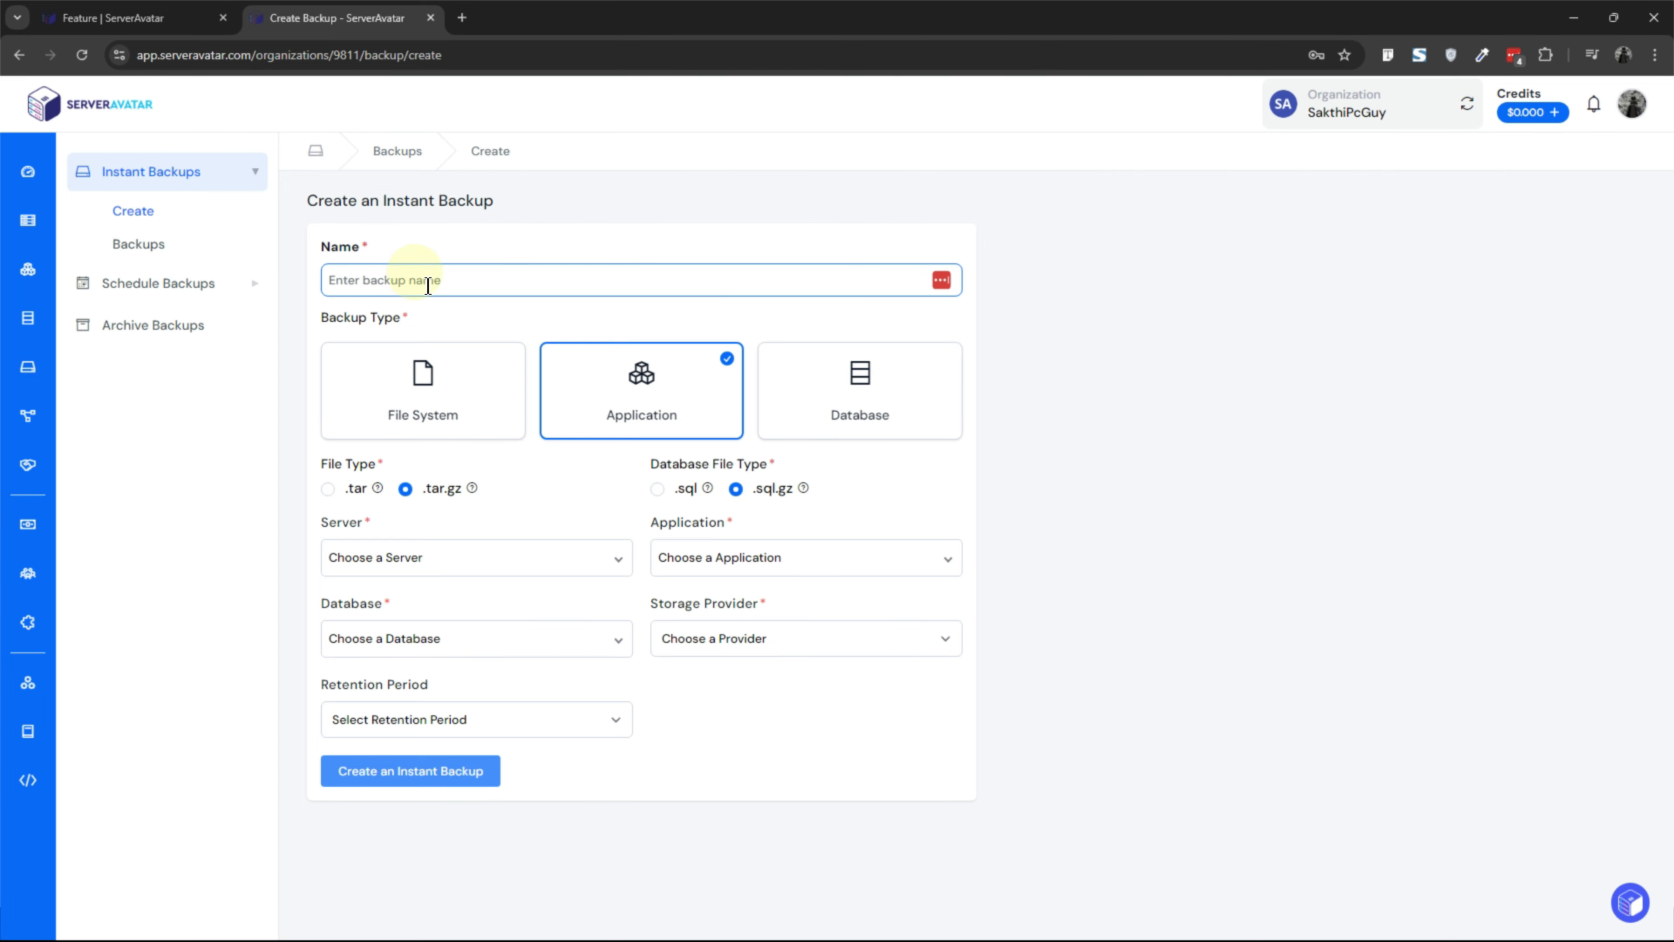
pyautogui.write('Backupname')
# - Compare the File System and Database backup types with Application, and keep Application as the backup type
pyautogui.click(459, 389)
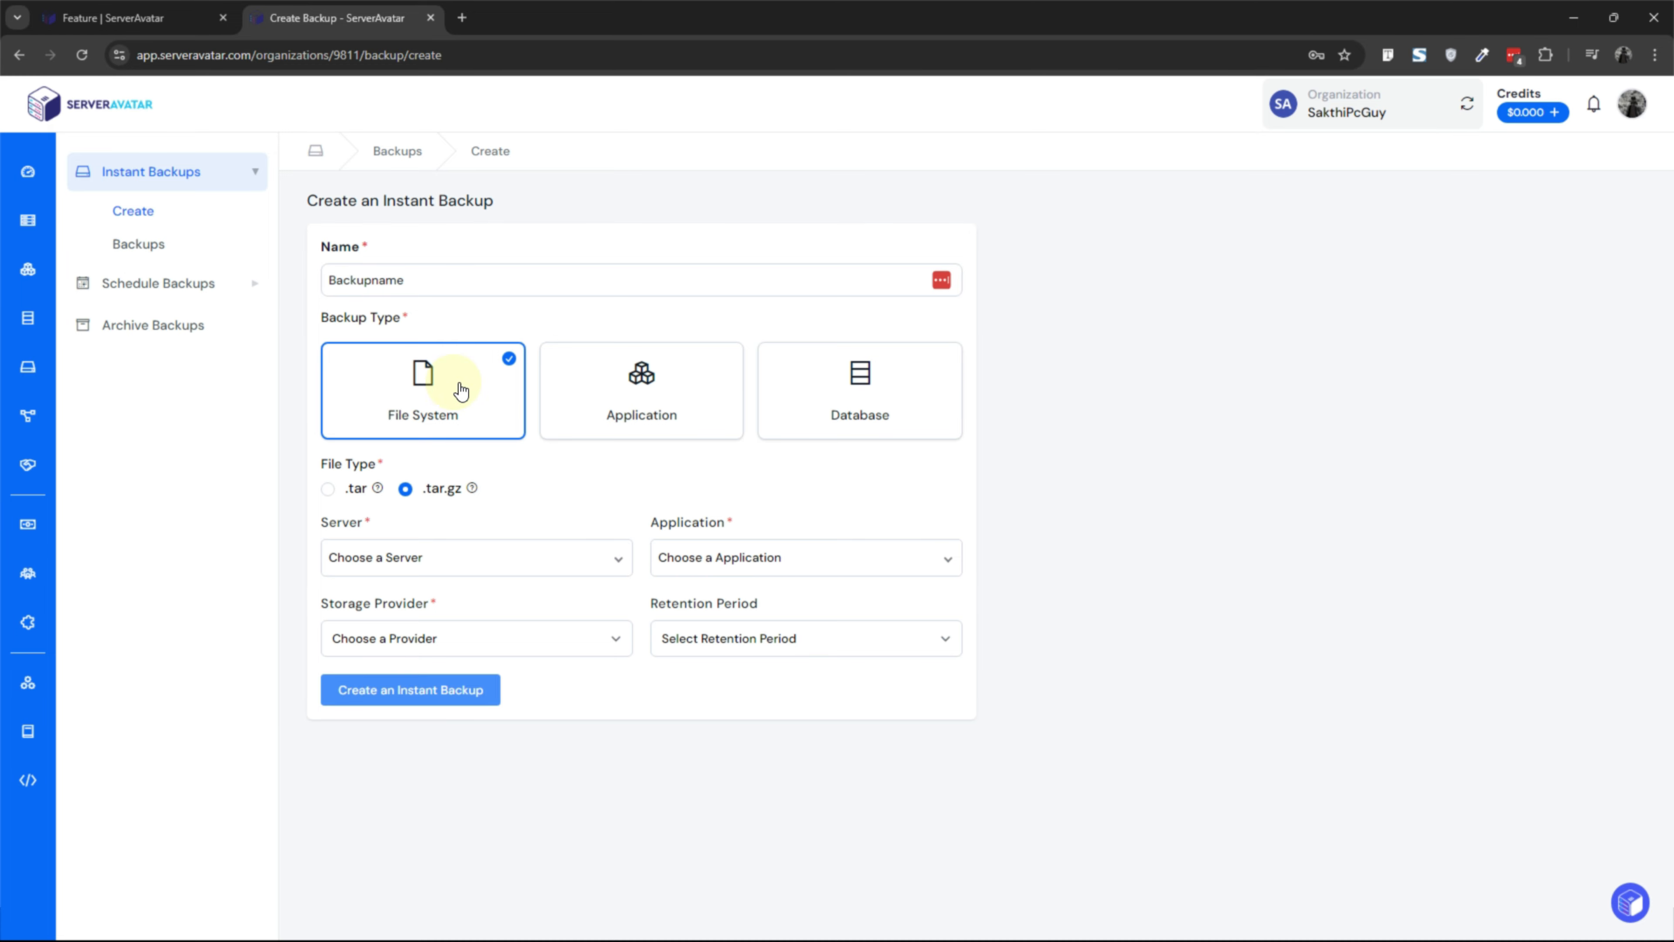
pyautogui.click(851, 400)
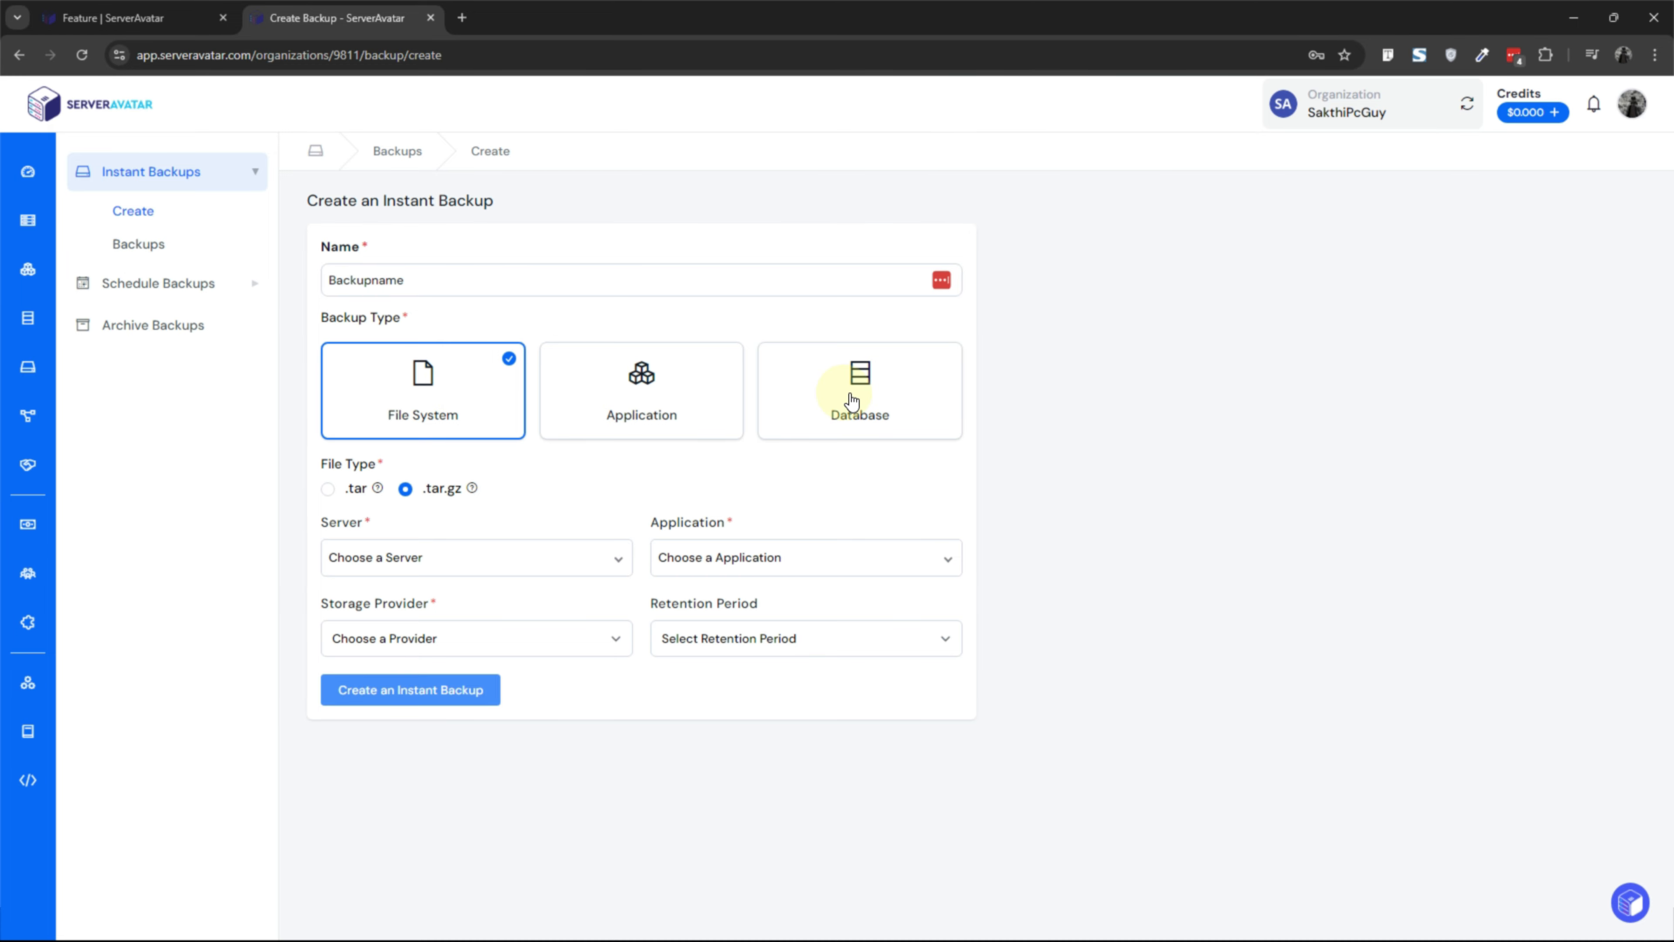
pyautogui.click(657, 397)
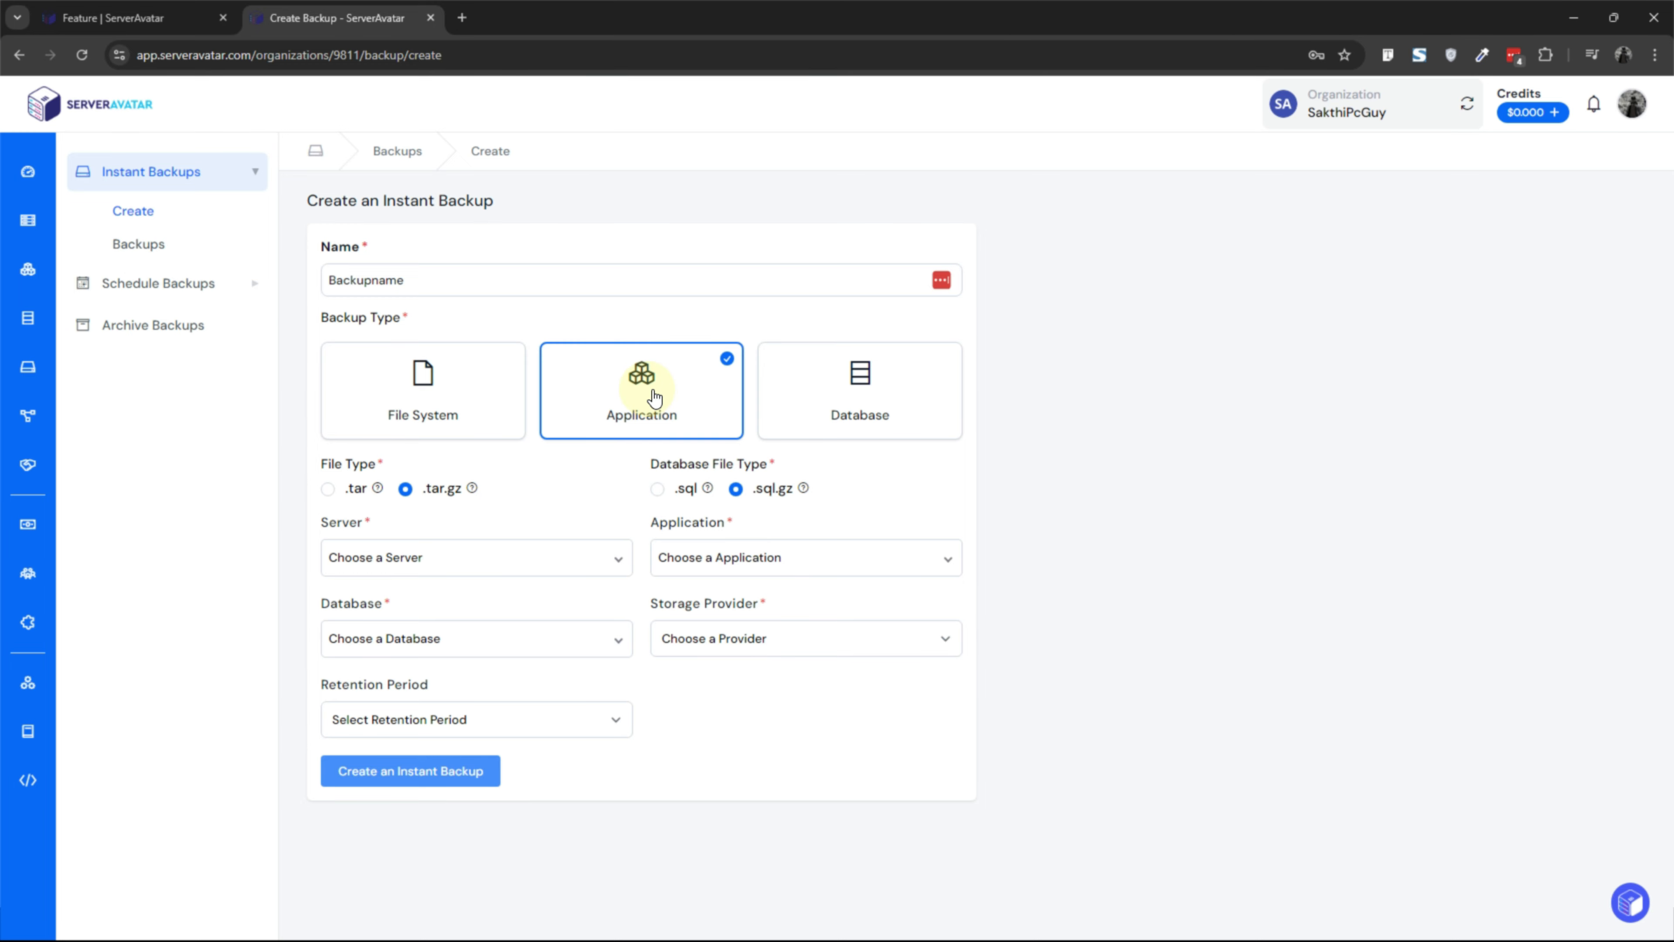
# - Choose MicroServer as the server, SakthiPCGuy as the application and sakthipcguy as the database for the backup
pyautogui.click(553, 563)
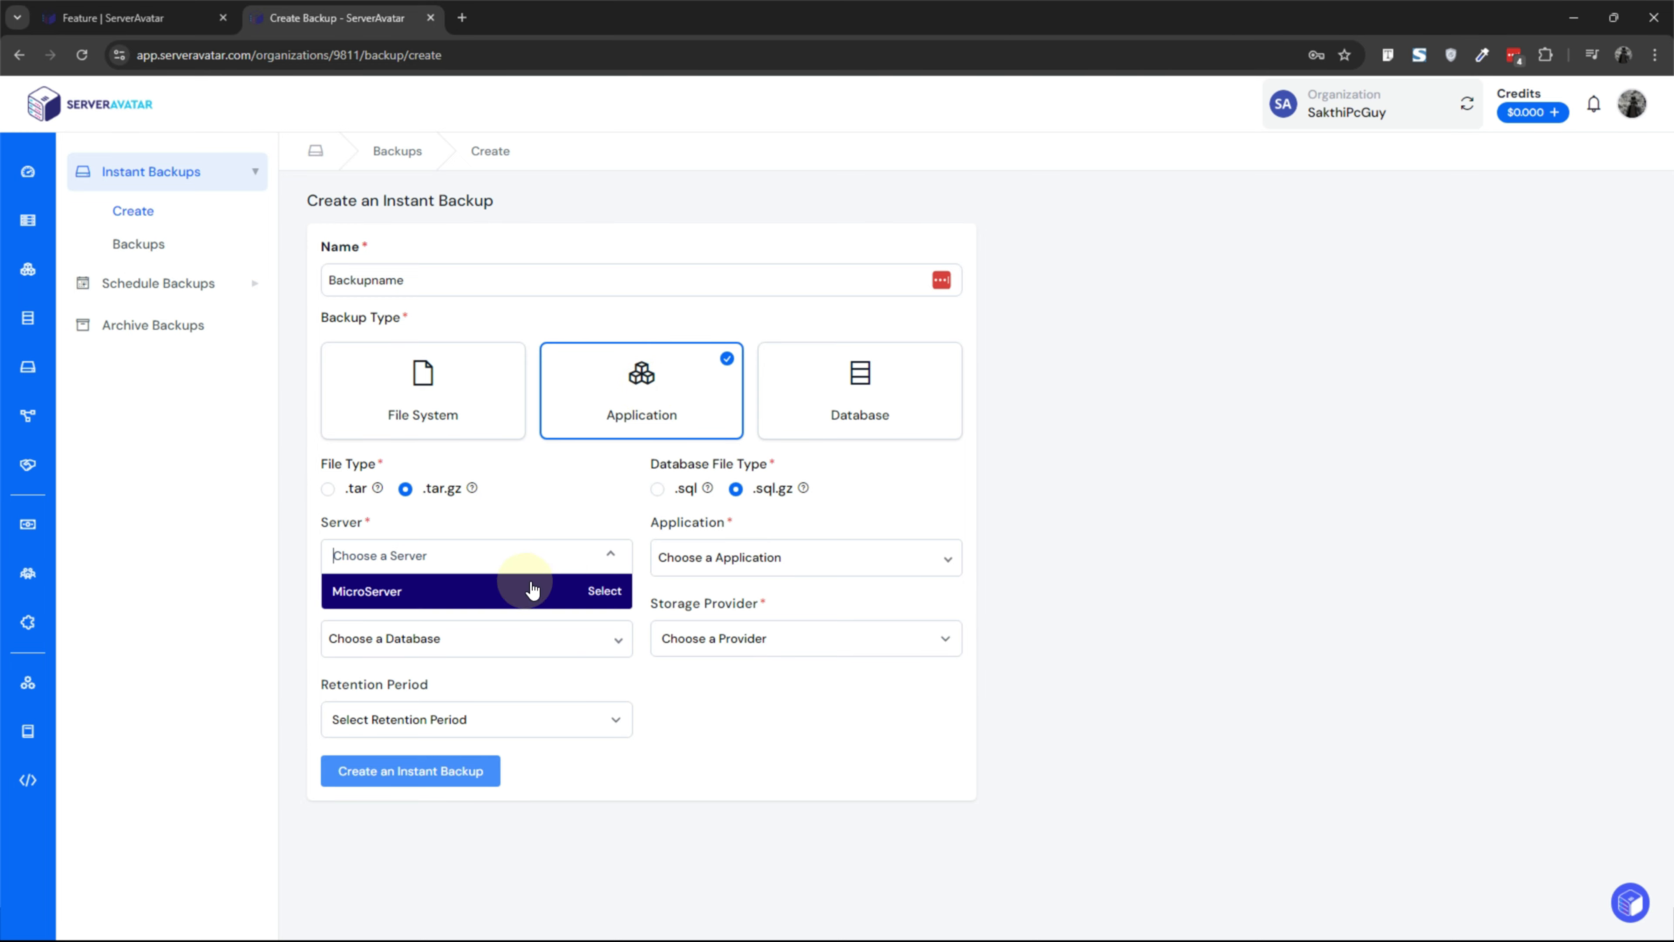
pyautogui.click(499, 594)
pyautogui.click(725, 555)
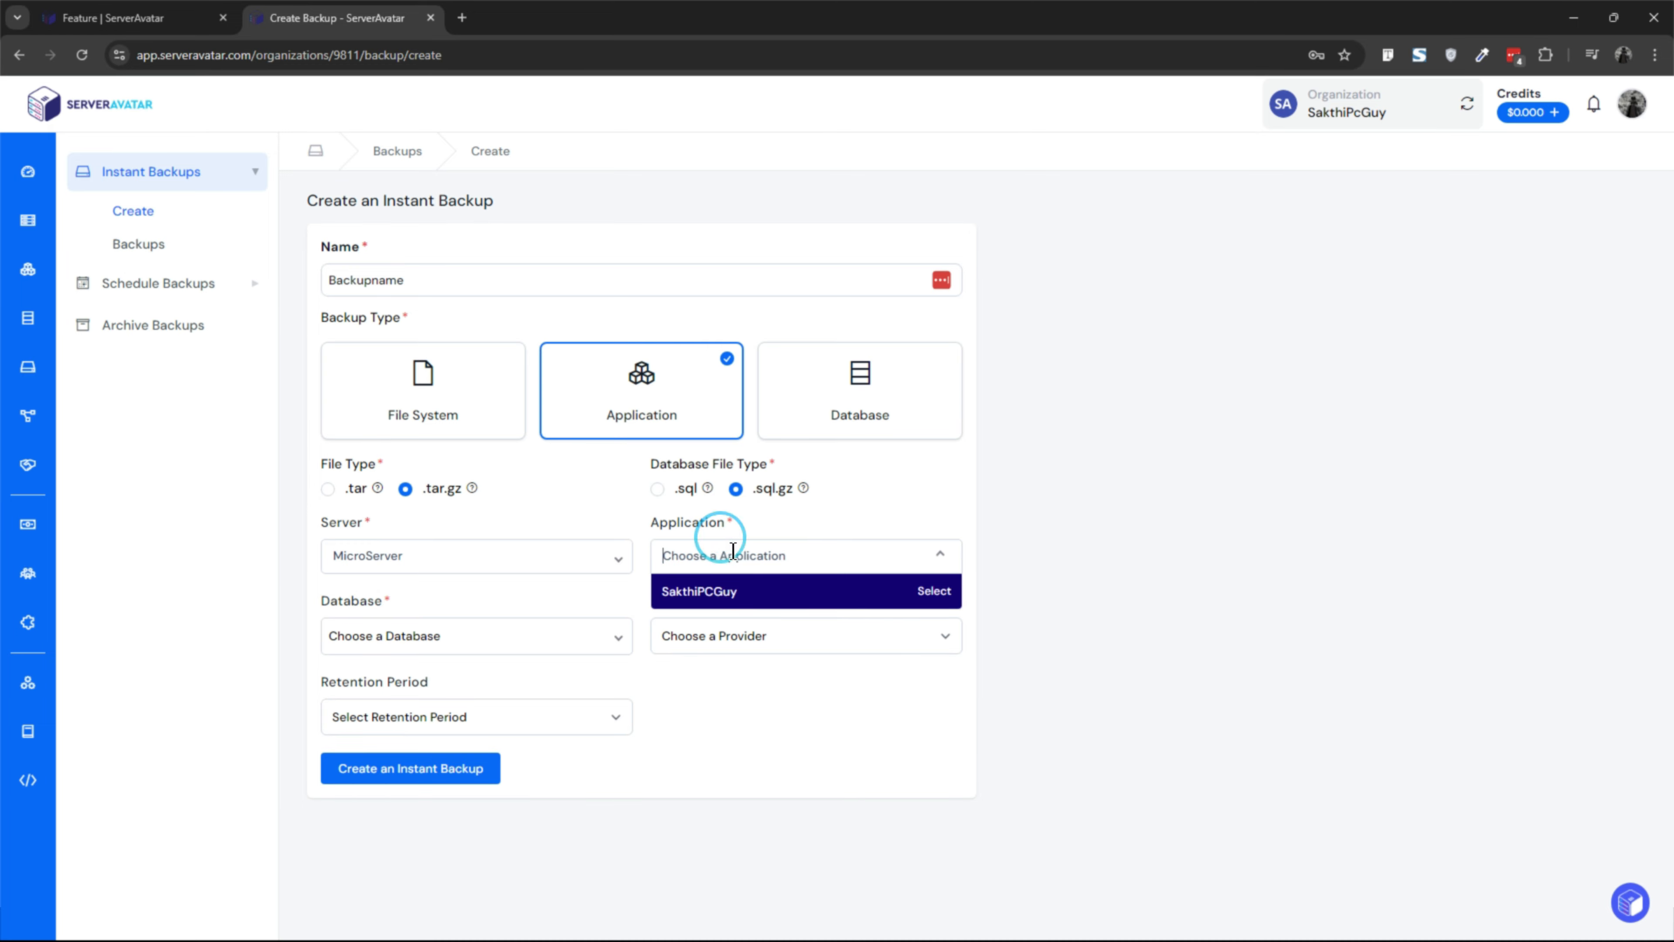
pyautogui.click(725, 591)
pyautogui.click(460, 637)
pyautogui.click(412, 671)
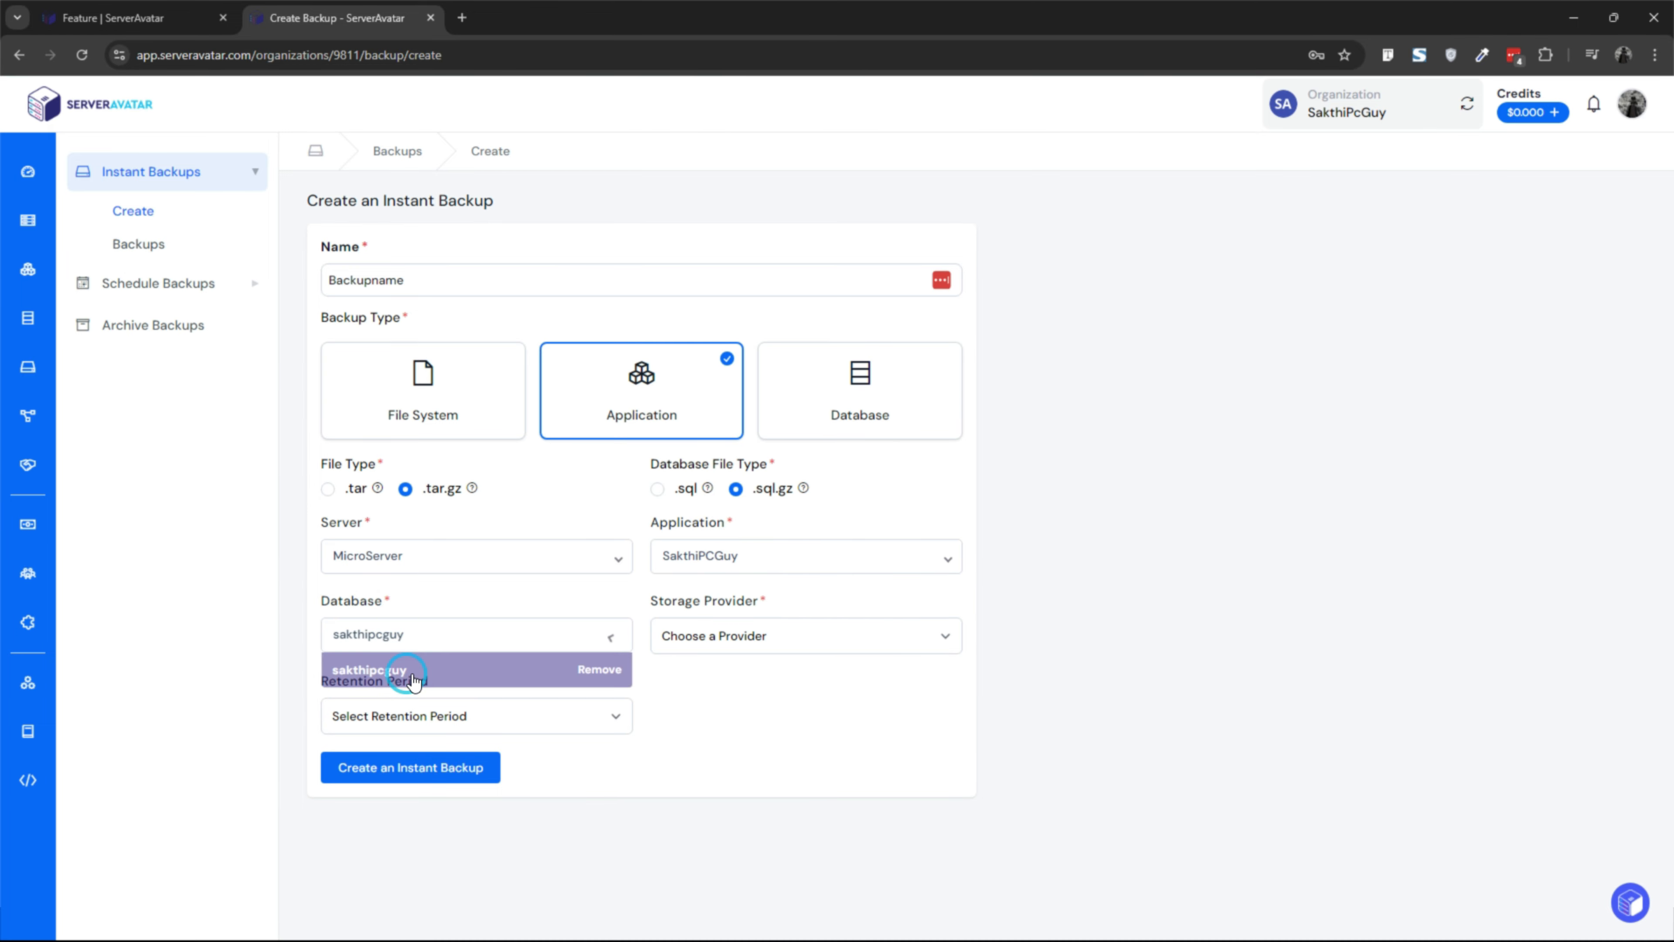
# - Select ServerAvatar as the backup's storage provider and check its monthly backup price
pyautogui.click(715, 638)
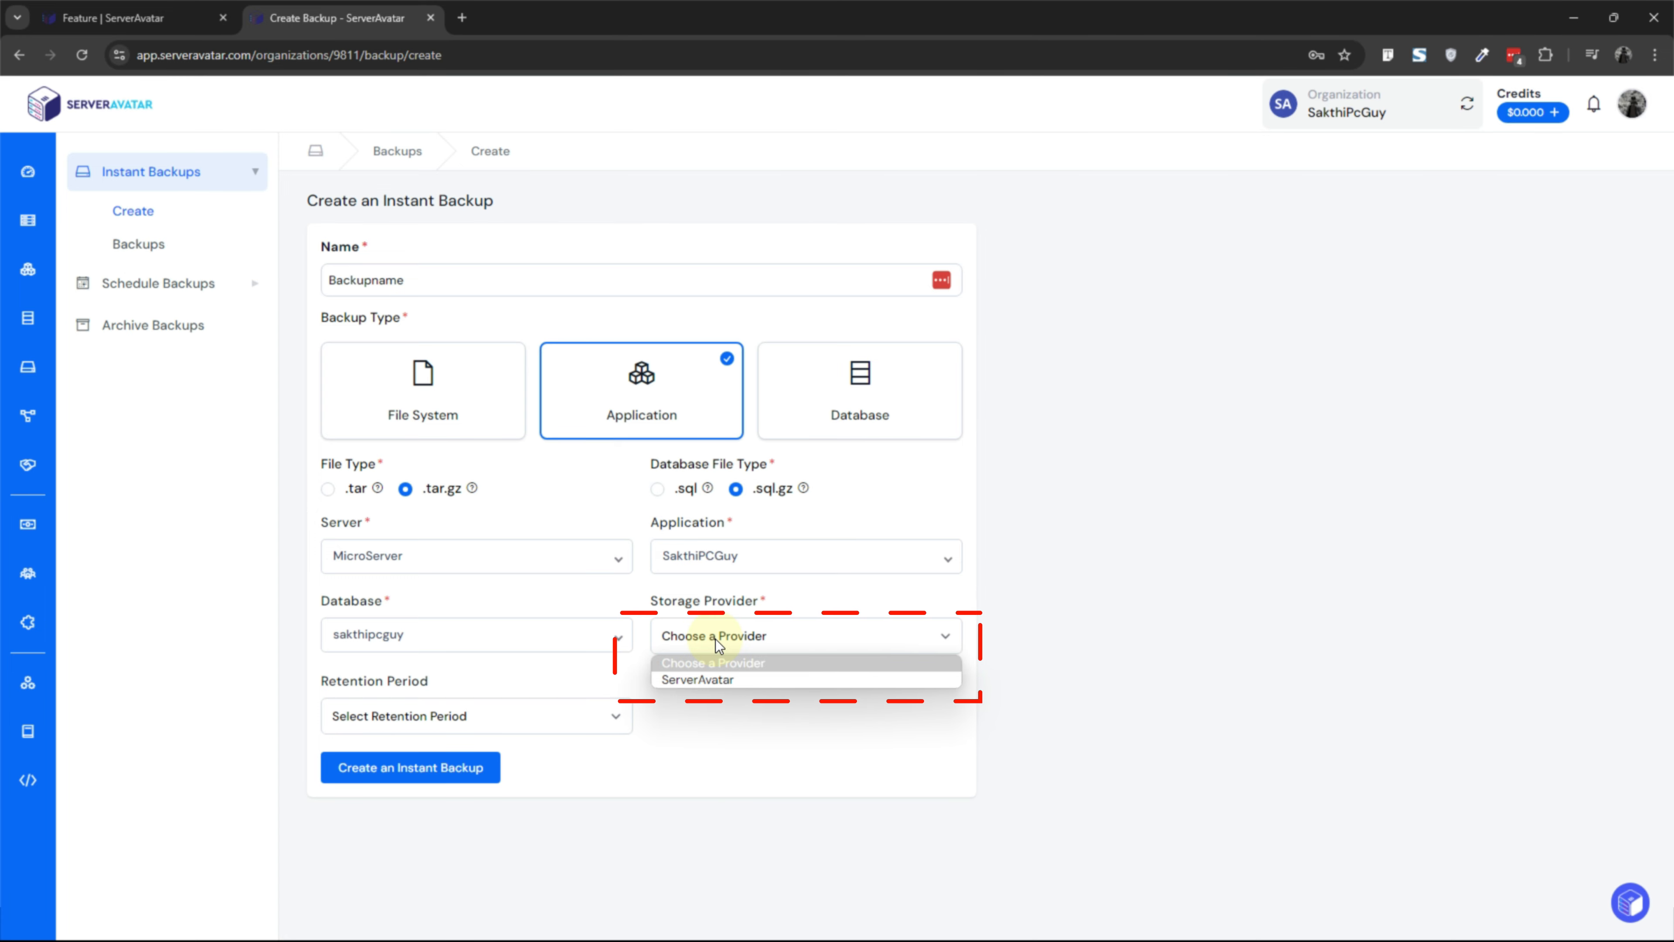
pyautogui.click(715, 681)
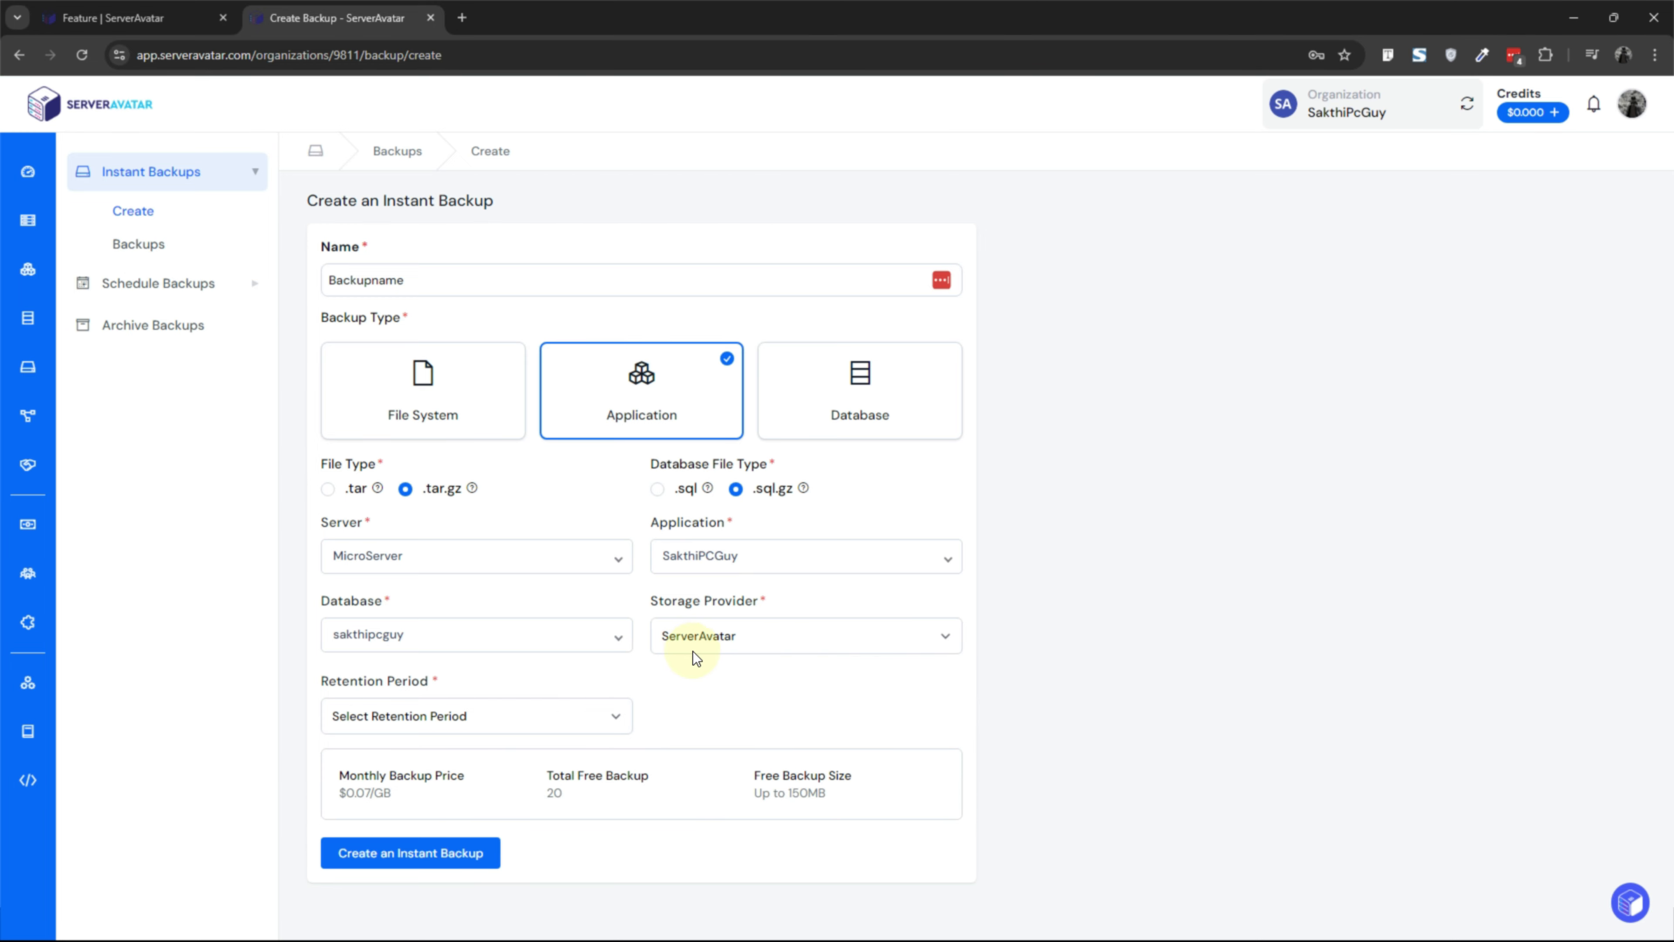
pyautogui.moveTo(339, 791); pyautogui.dragTo(394, 796)
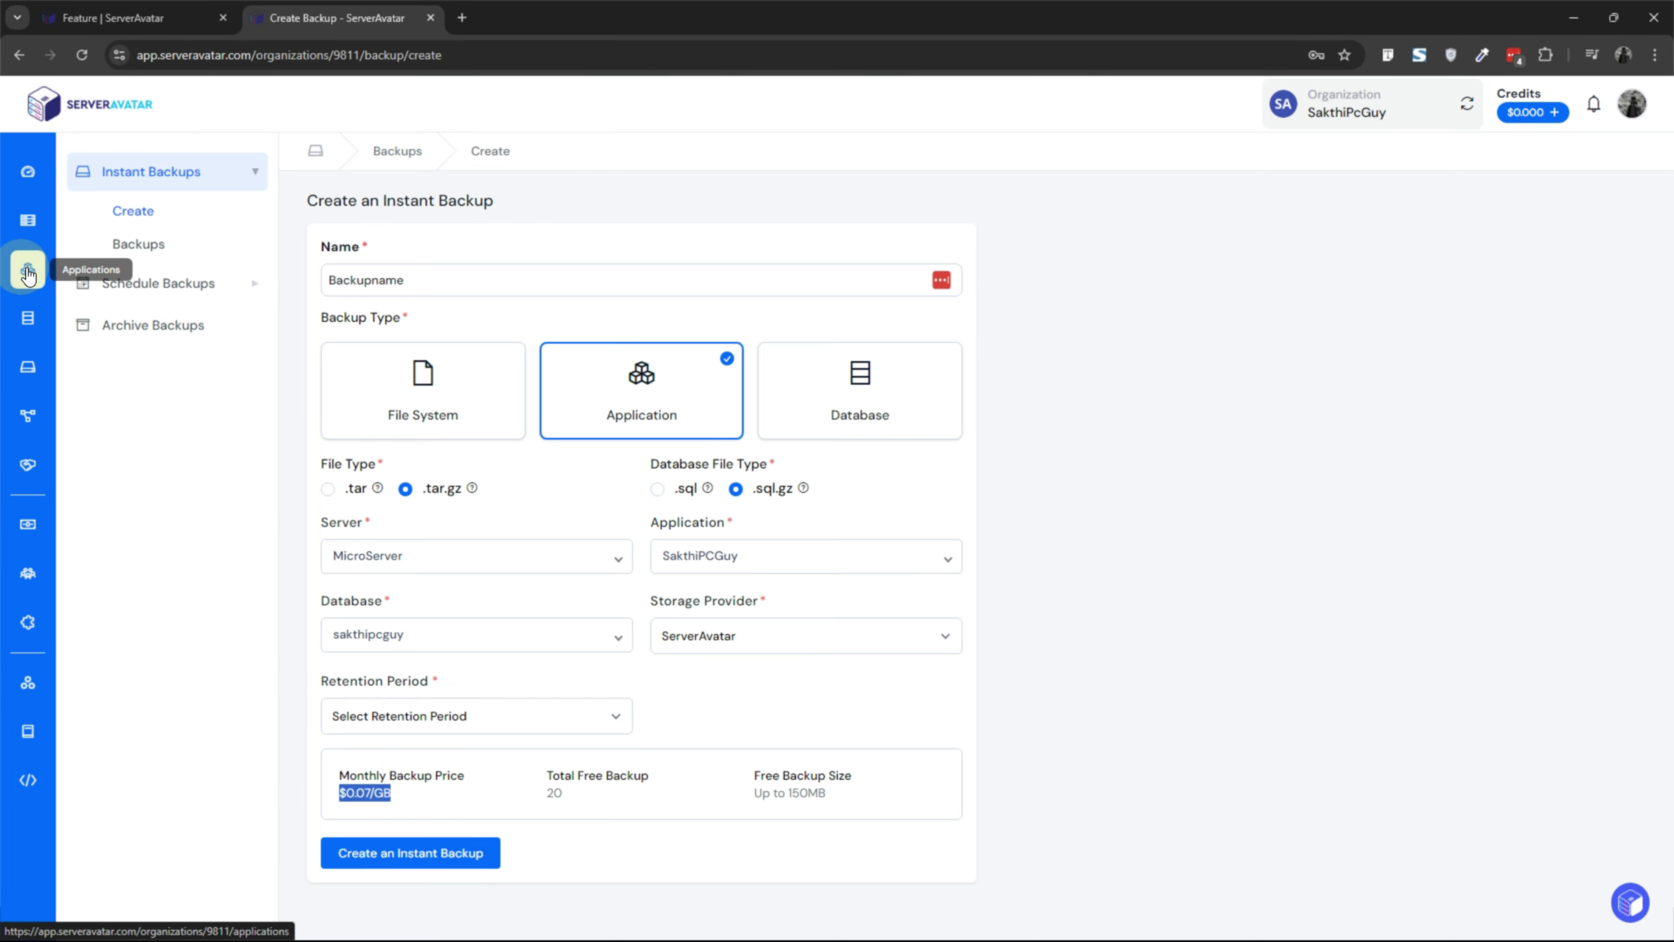
# - Review the organization's Databases and Applications lists, including the server filter options on each
pyautogui.click(26, 321)
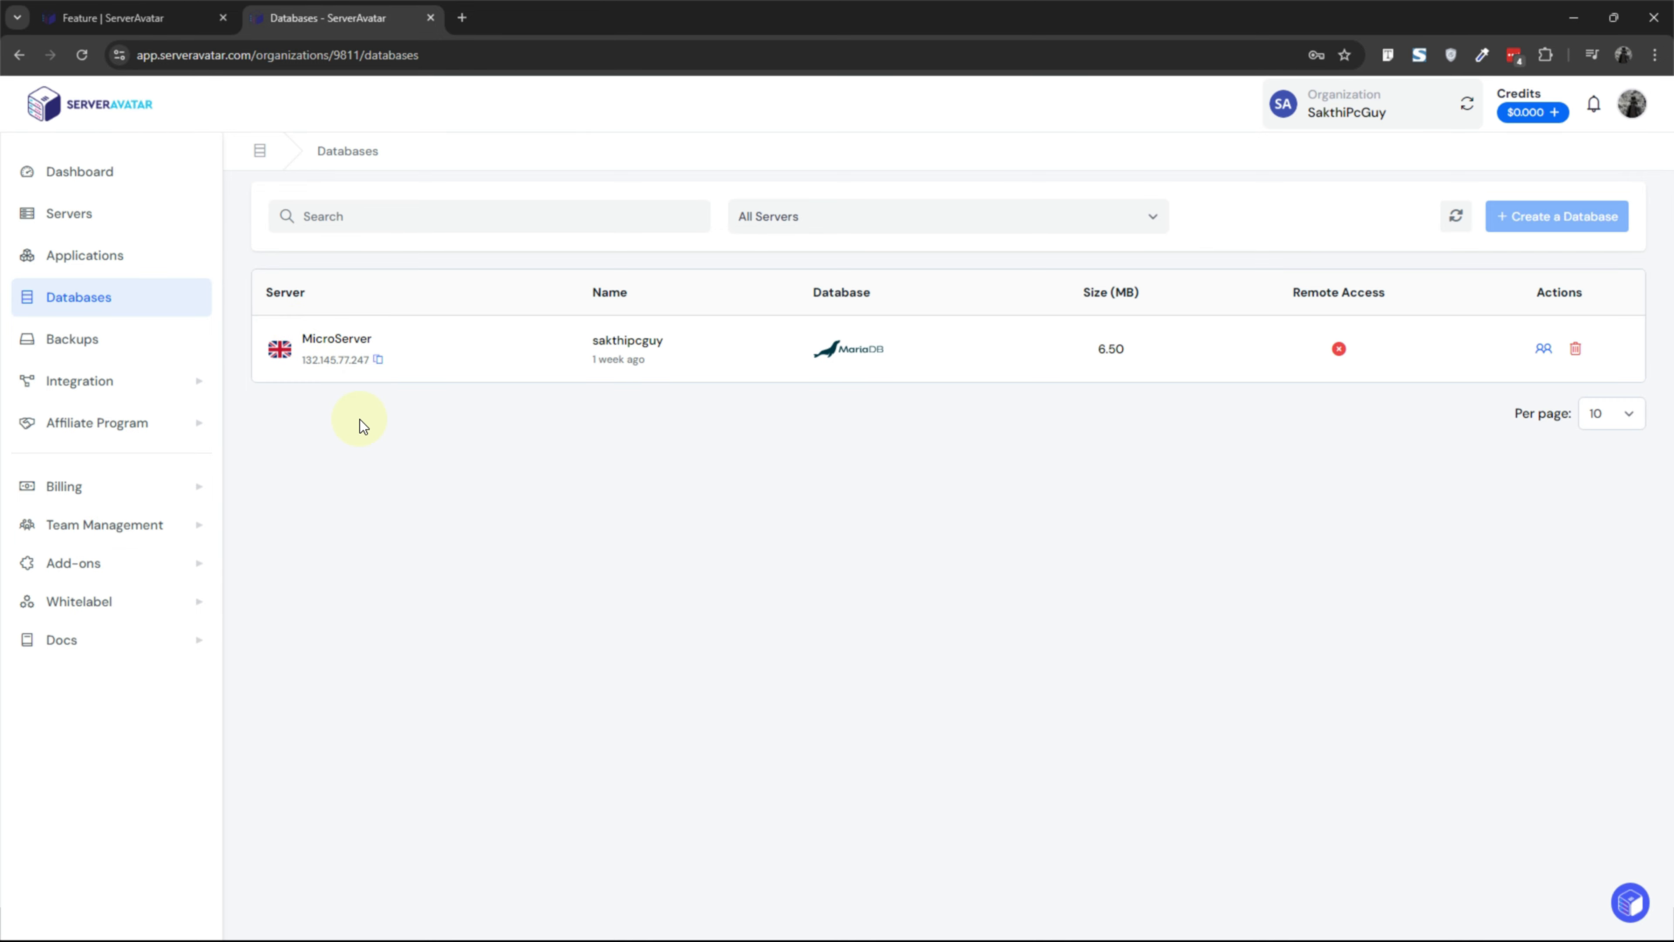
pyautogui.click(833, 219)
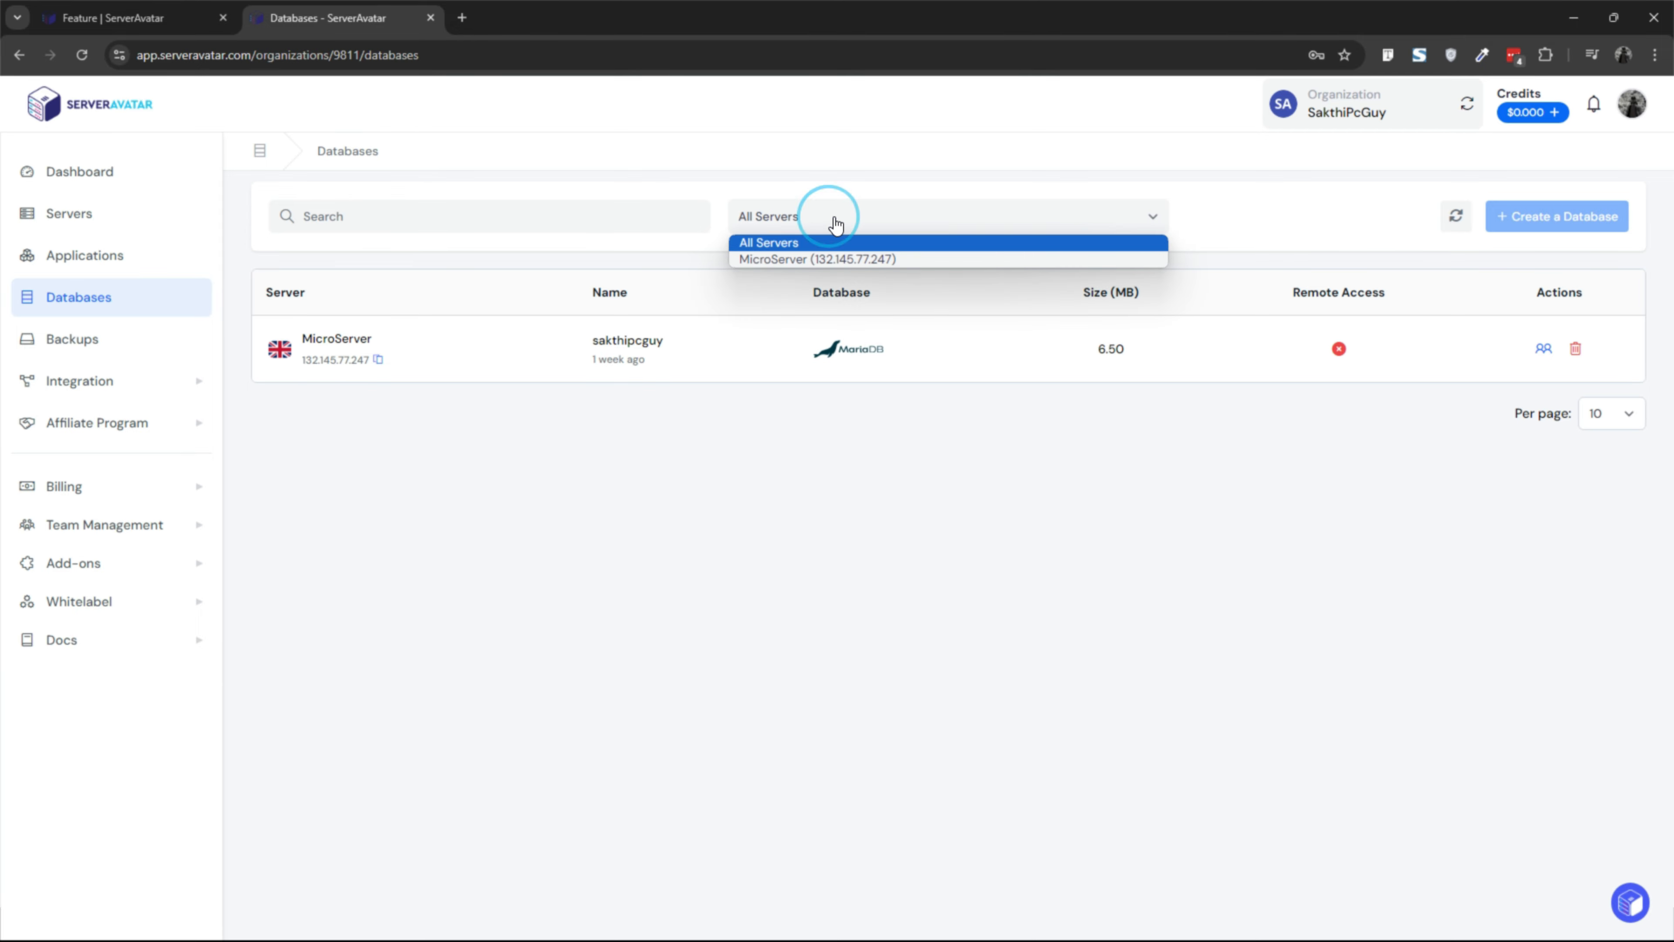
pyautogui.click(162, 257)
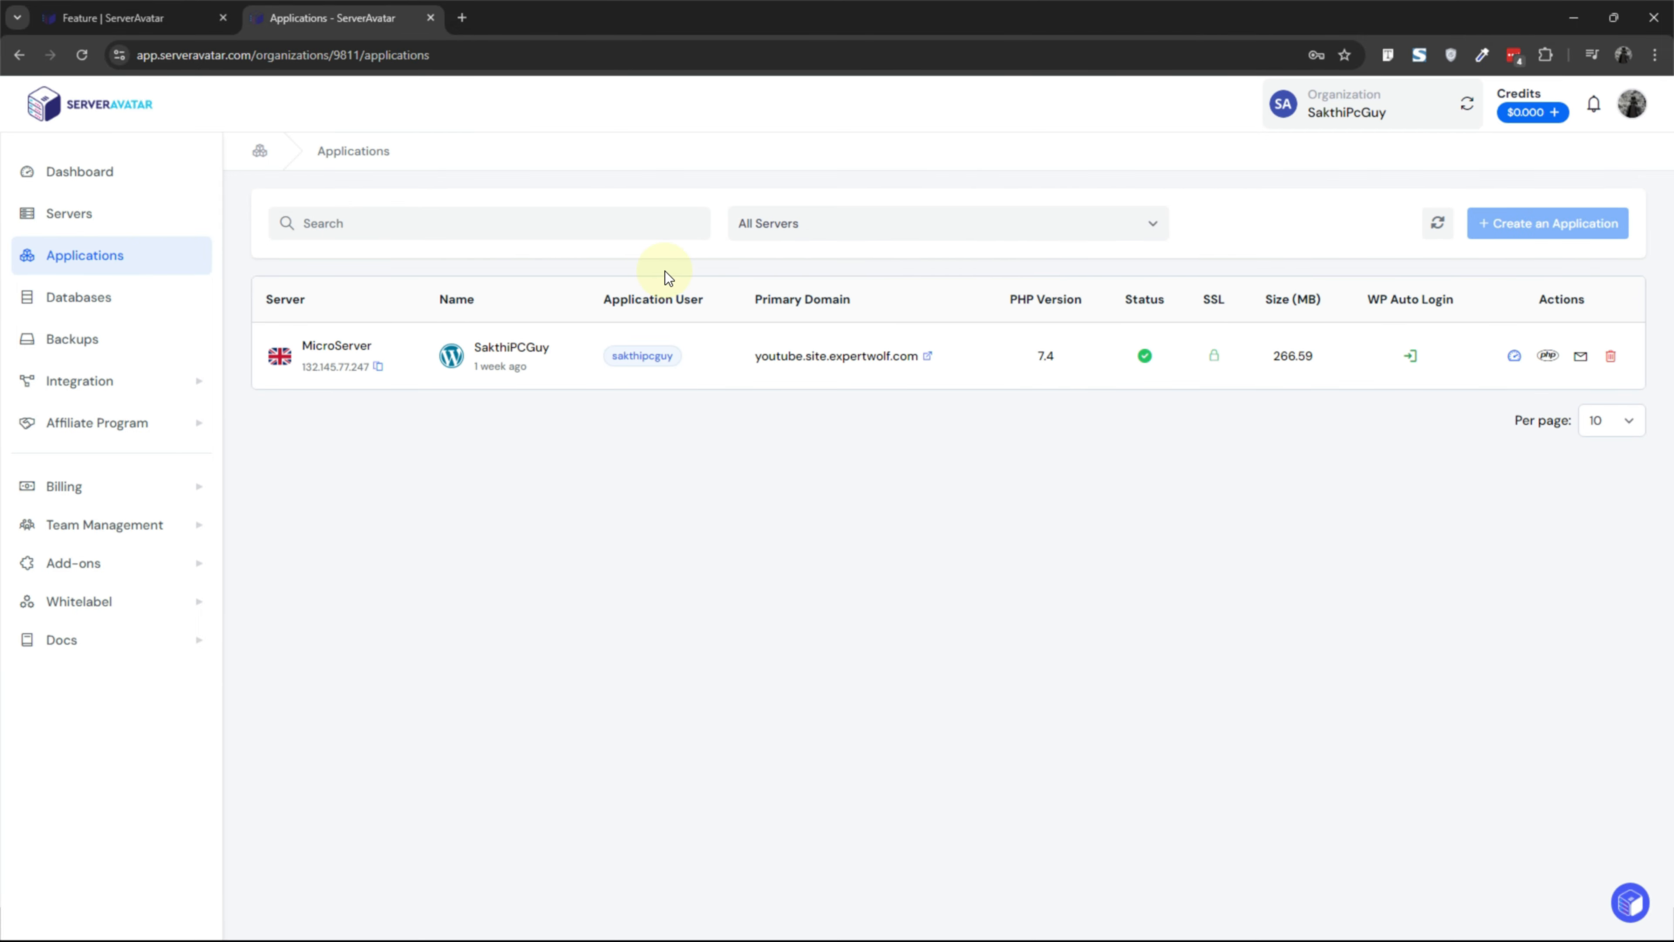
pyautogui.click(821, 230)
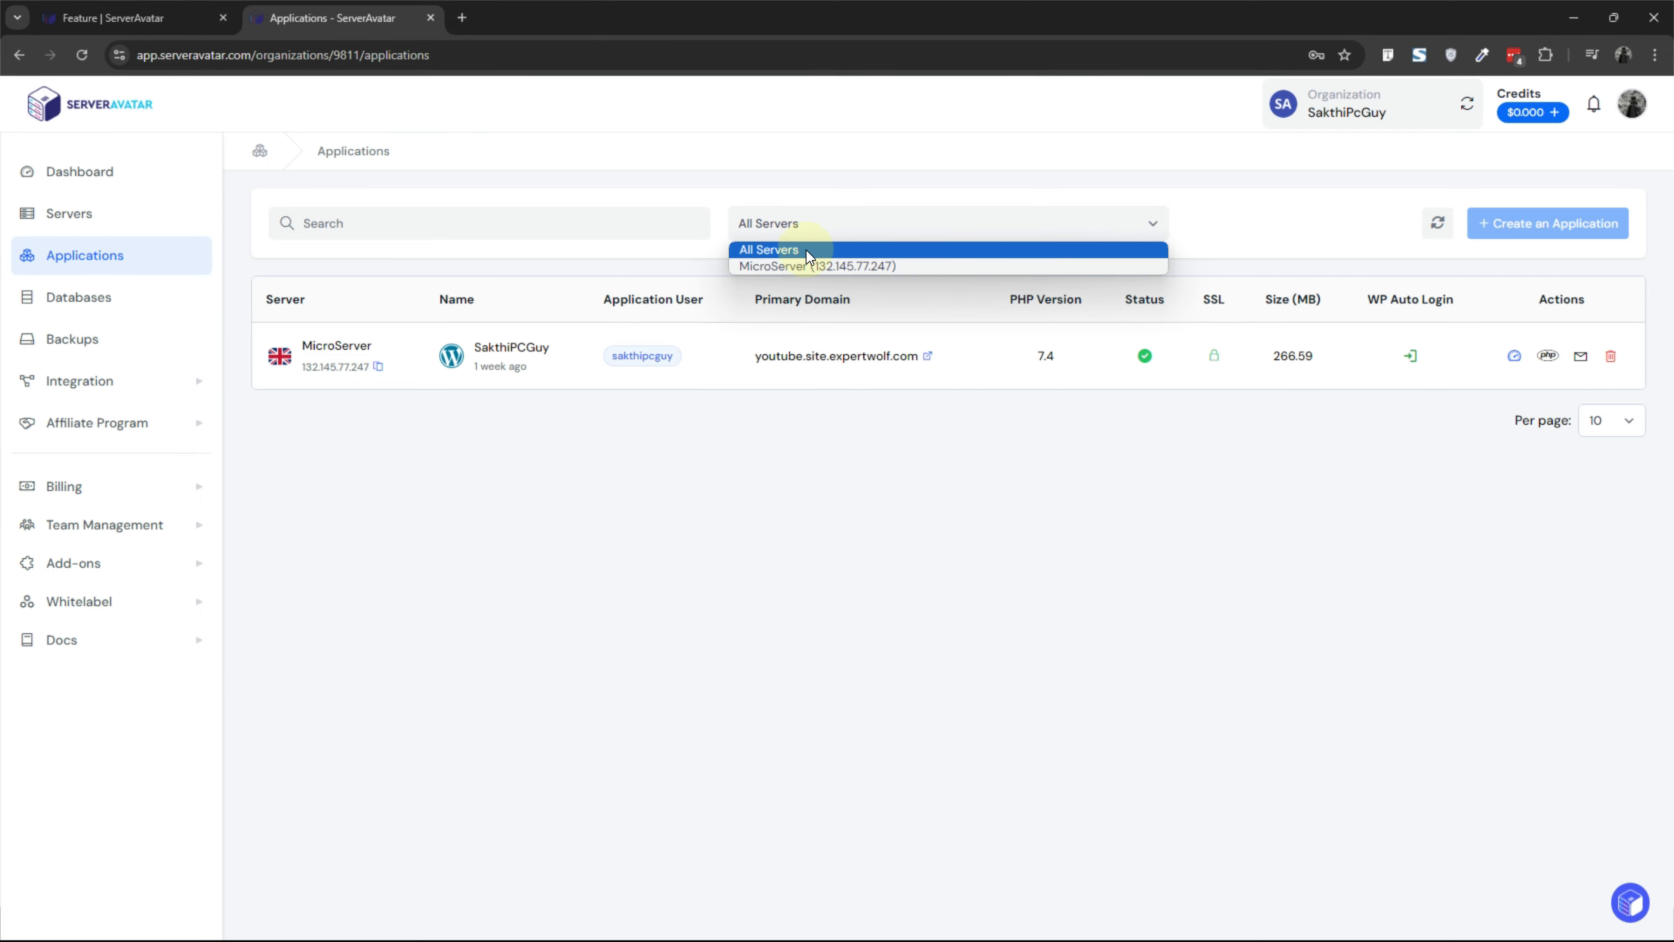
# - Open MicroServer from the server list and review its firewall setting, web server, database and core count
pyautogui.click(86, 221)
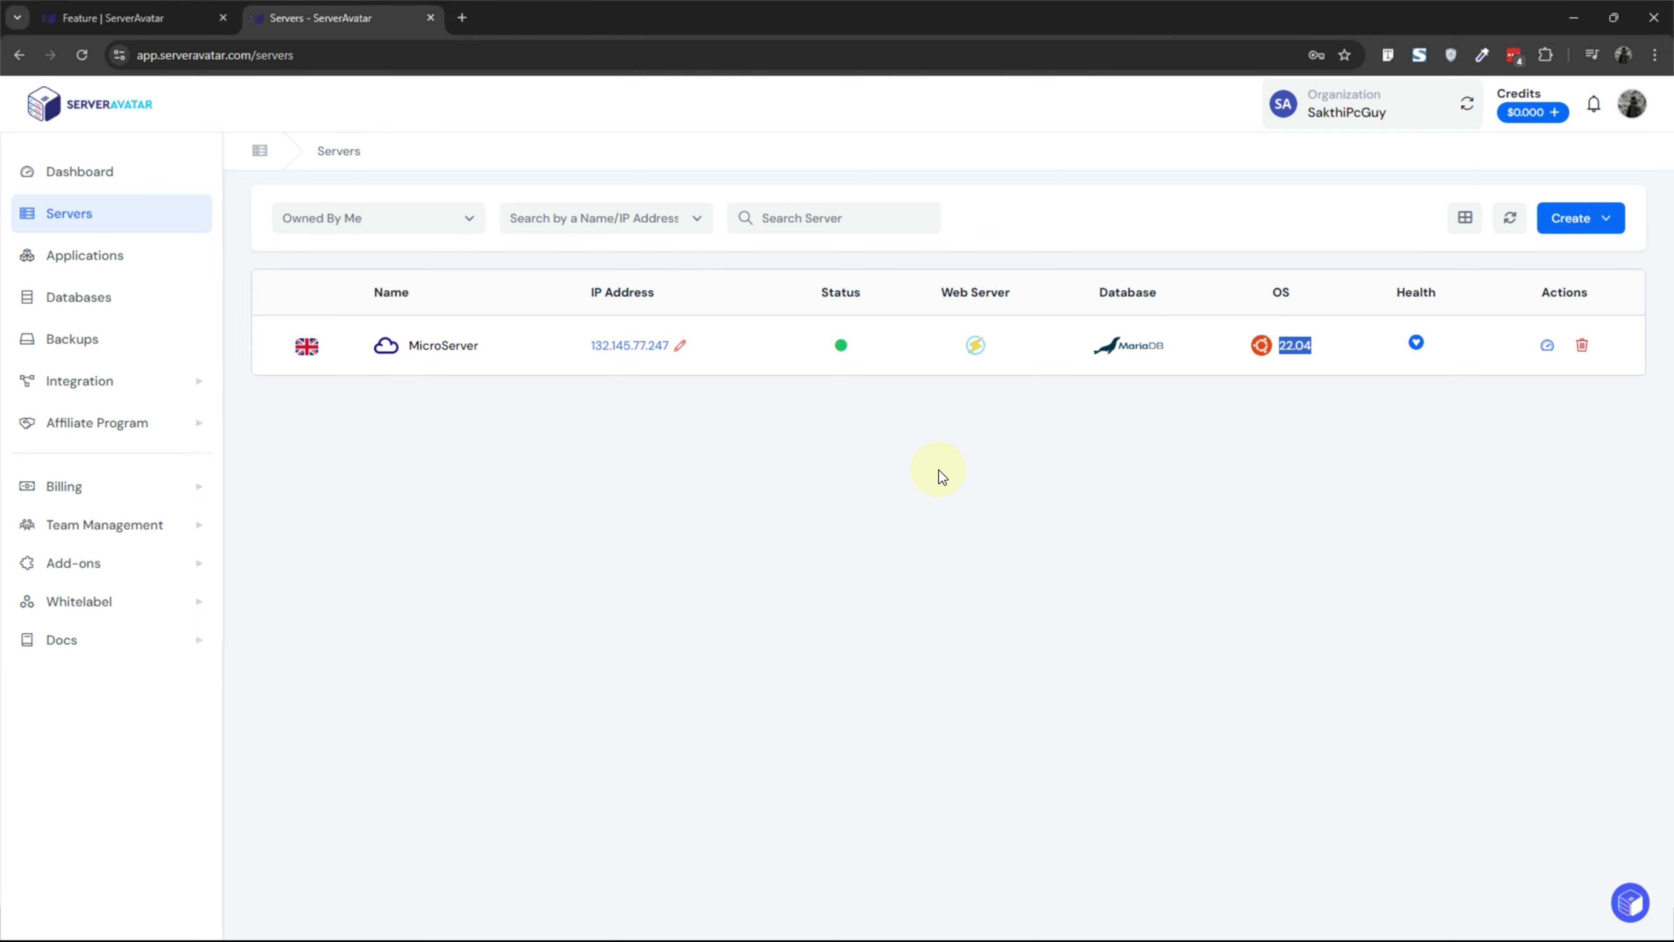
pyautogui.click(459, 354)
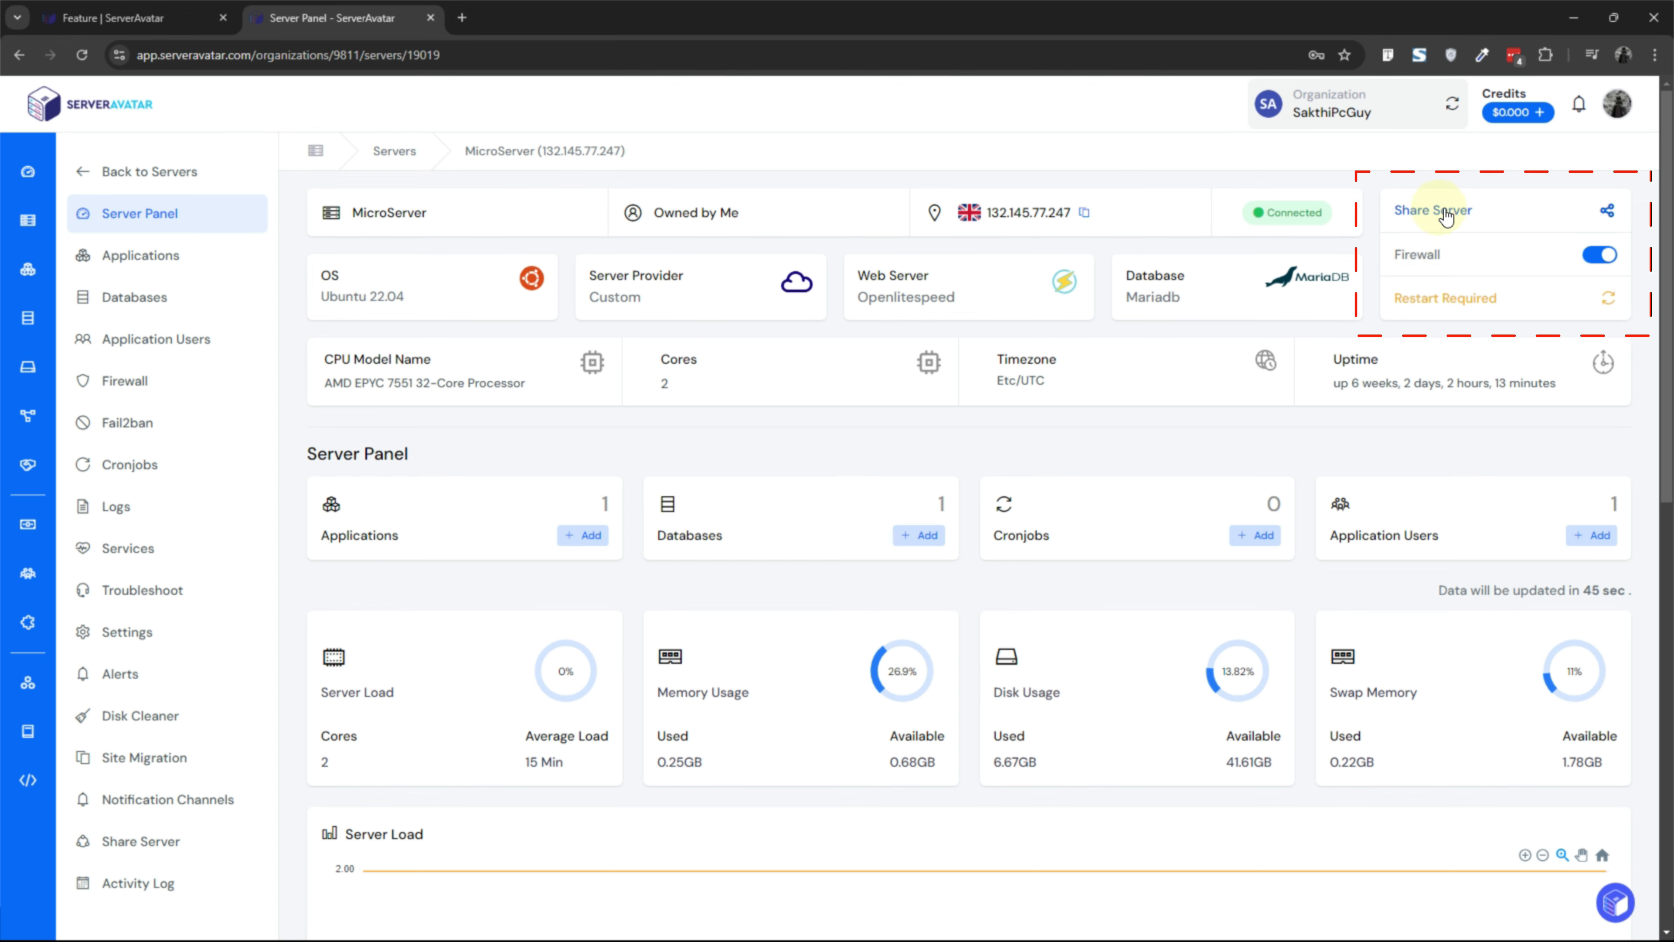
pyautogui.moveTo(1401, 255); pyautogui.dragTo(1444, 255)
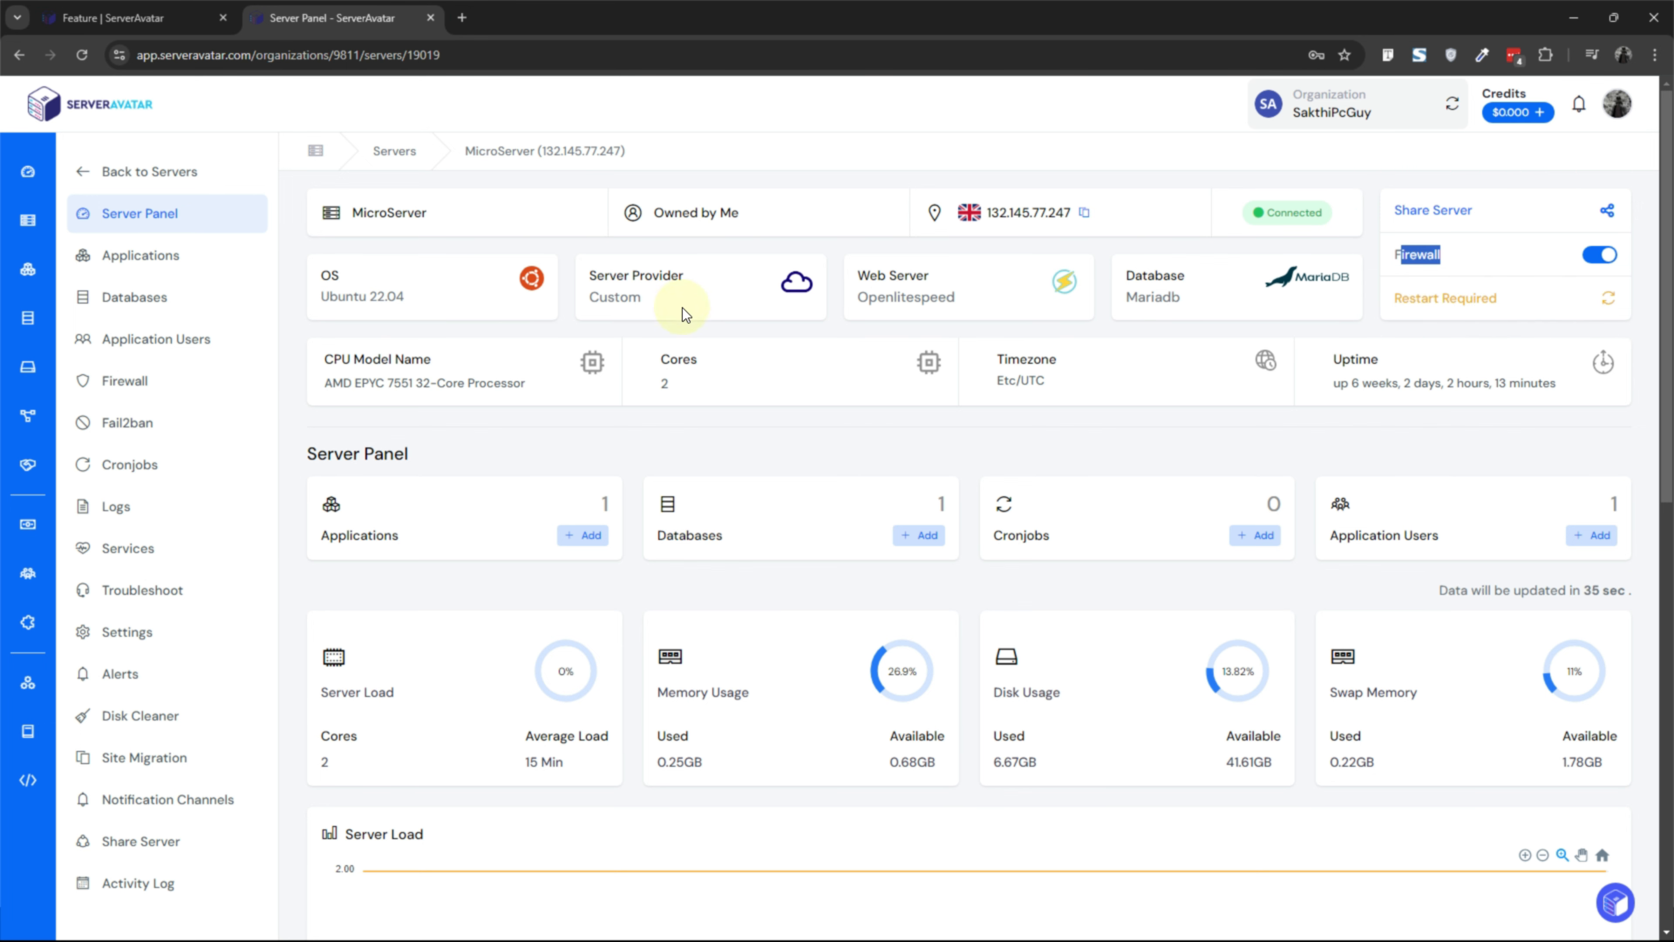
pyautogui.doubleClick(916, 295)
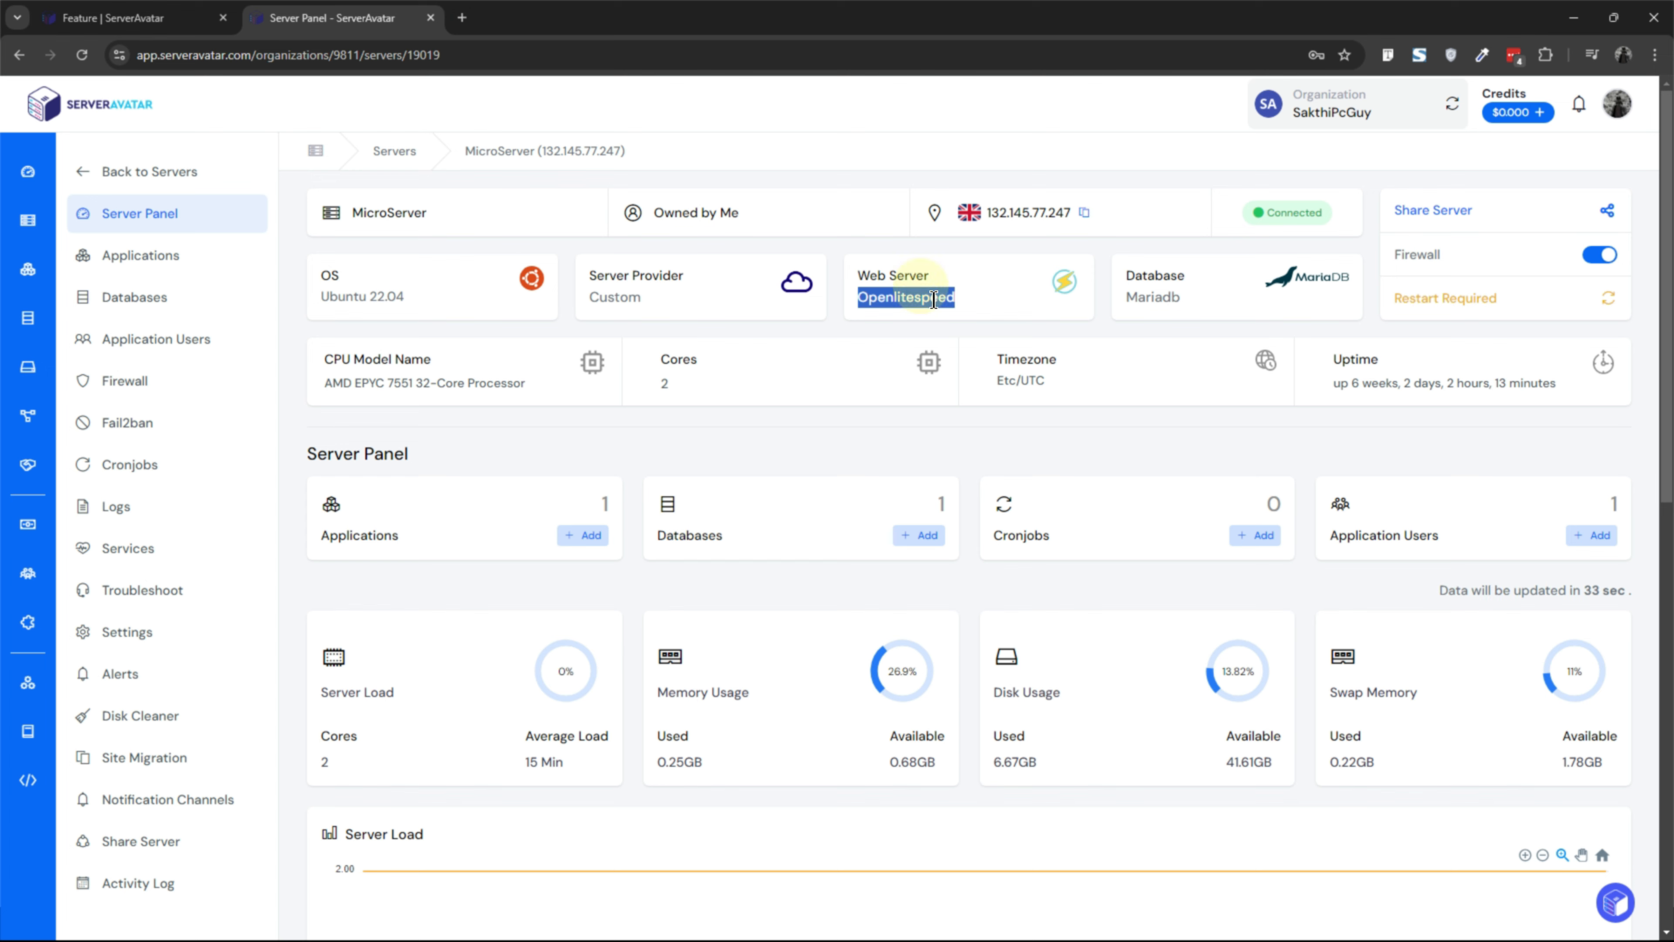
pyautogui.doubleClick(1130, 297)
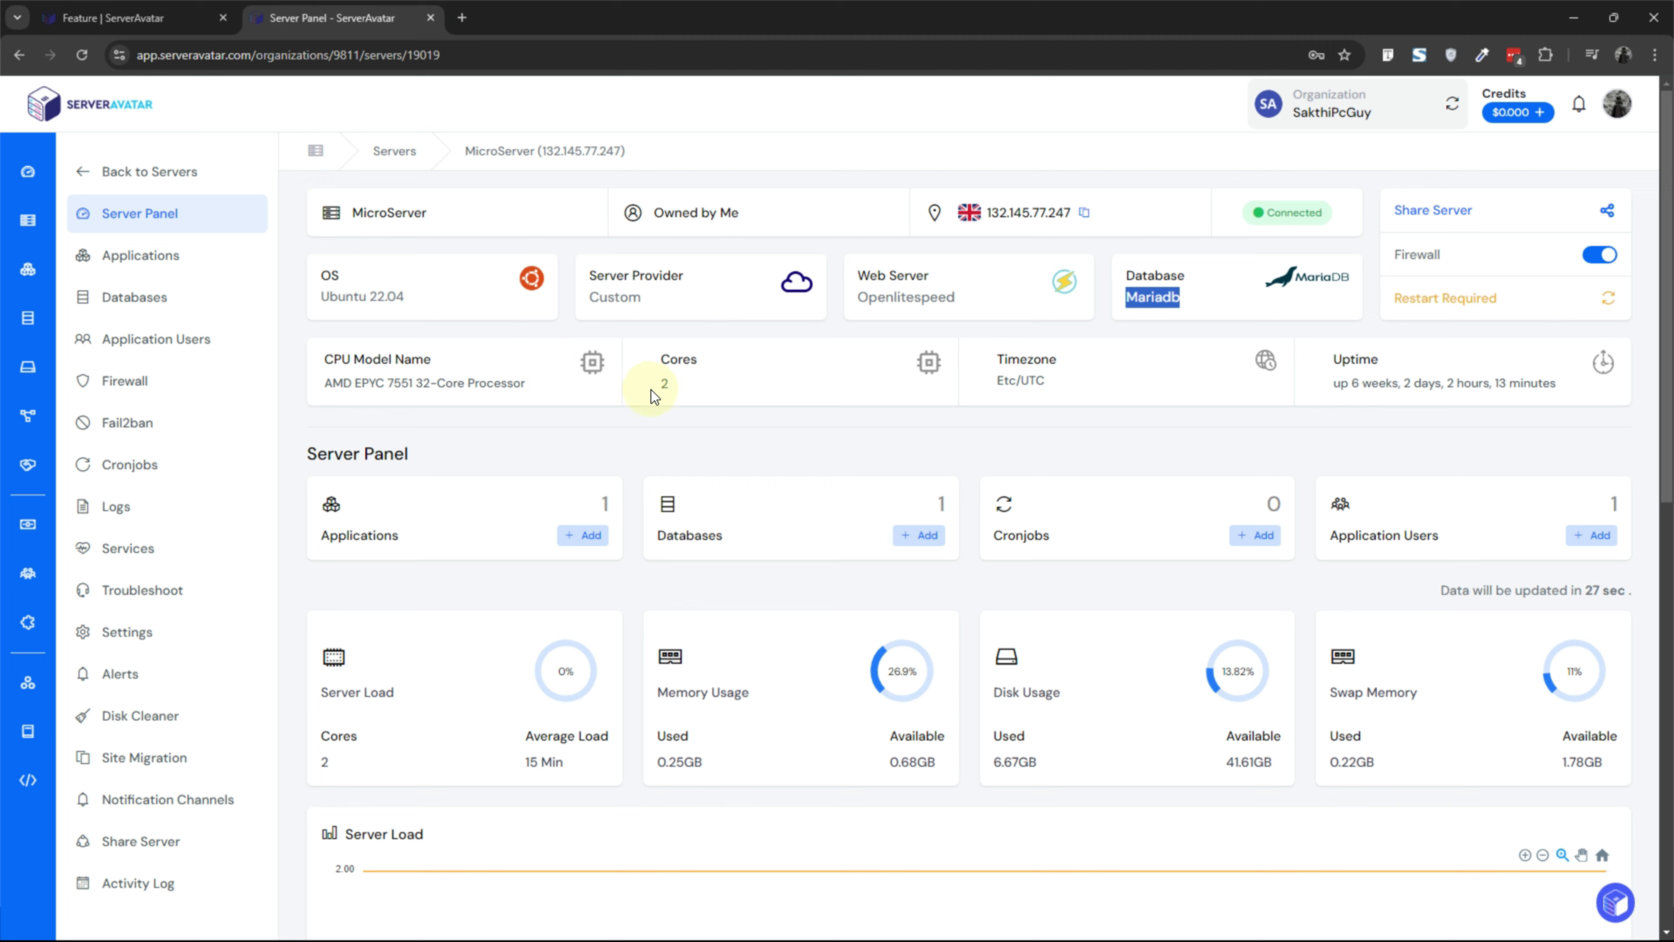
pyautogui.moveTo(661, 387); pyautogui.dragTo(697, 391)
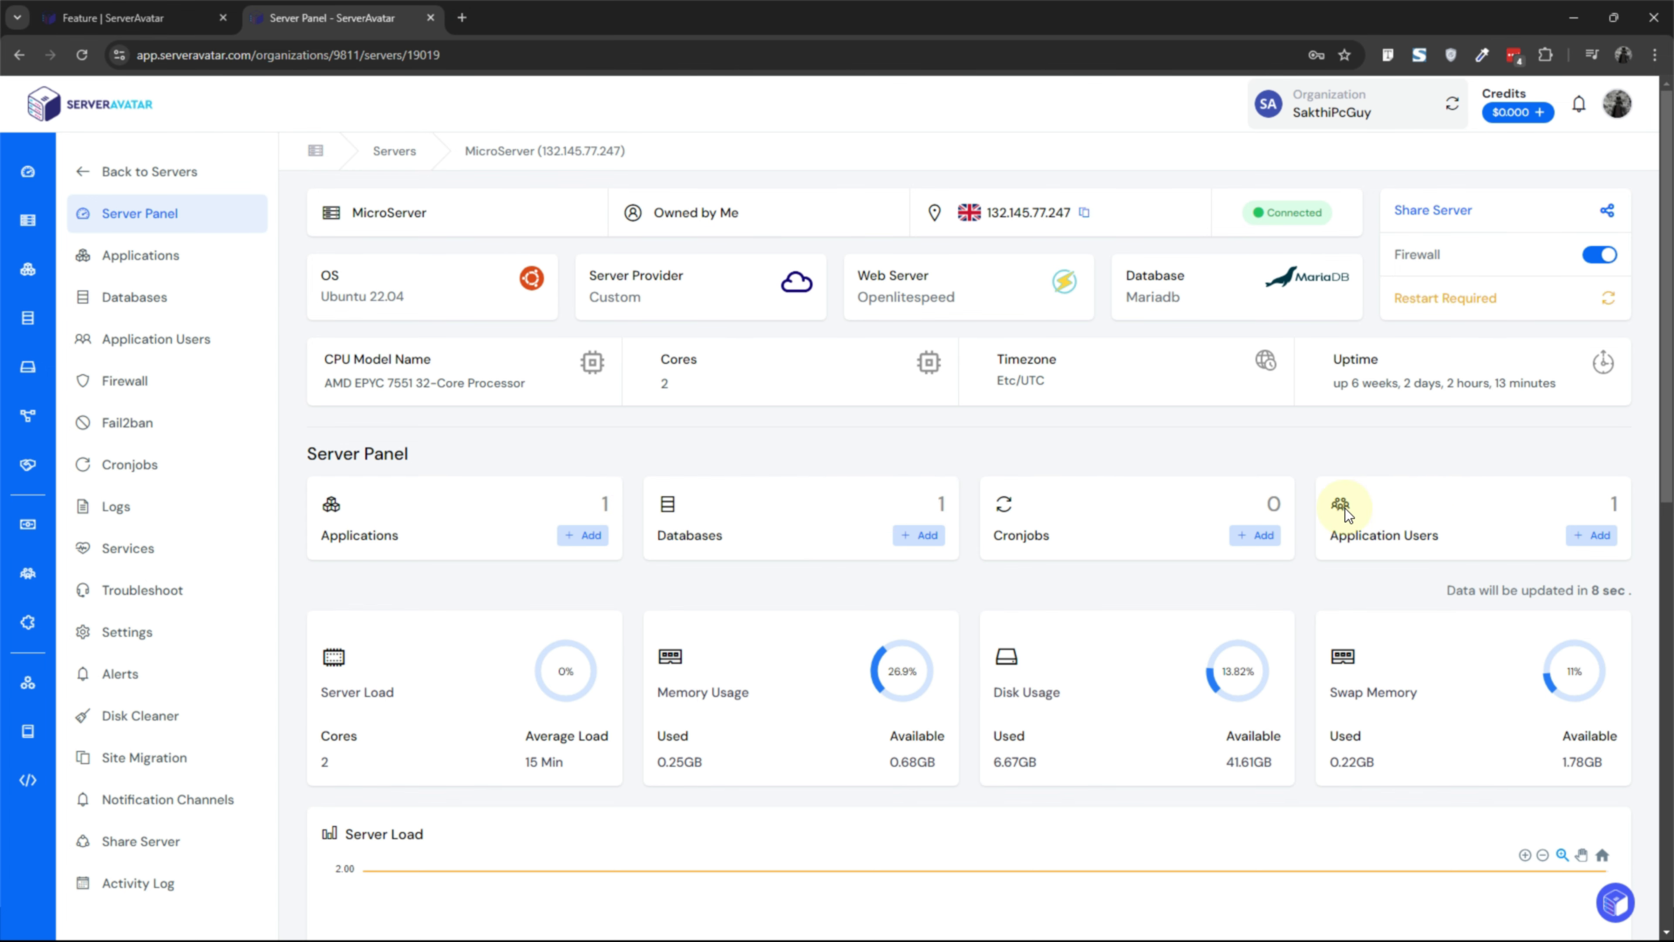
# - Examine MicroServer's load, memory, disk and swap usage, along with the server load, resource usage and query monitor graphs
pyautogui.scroll(-3, 1344, 508)
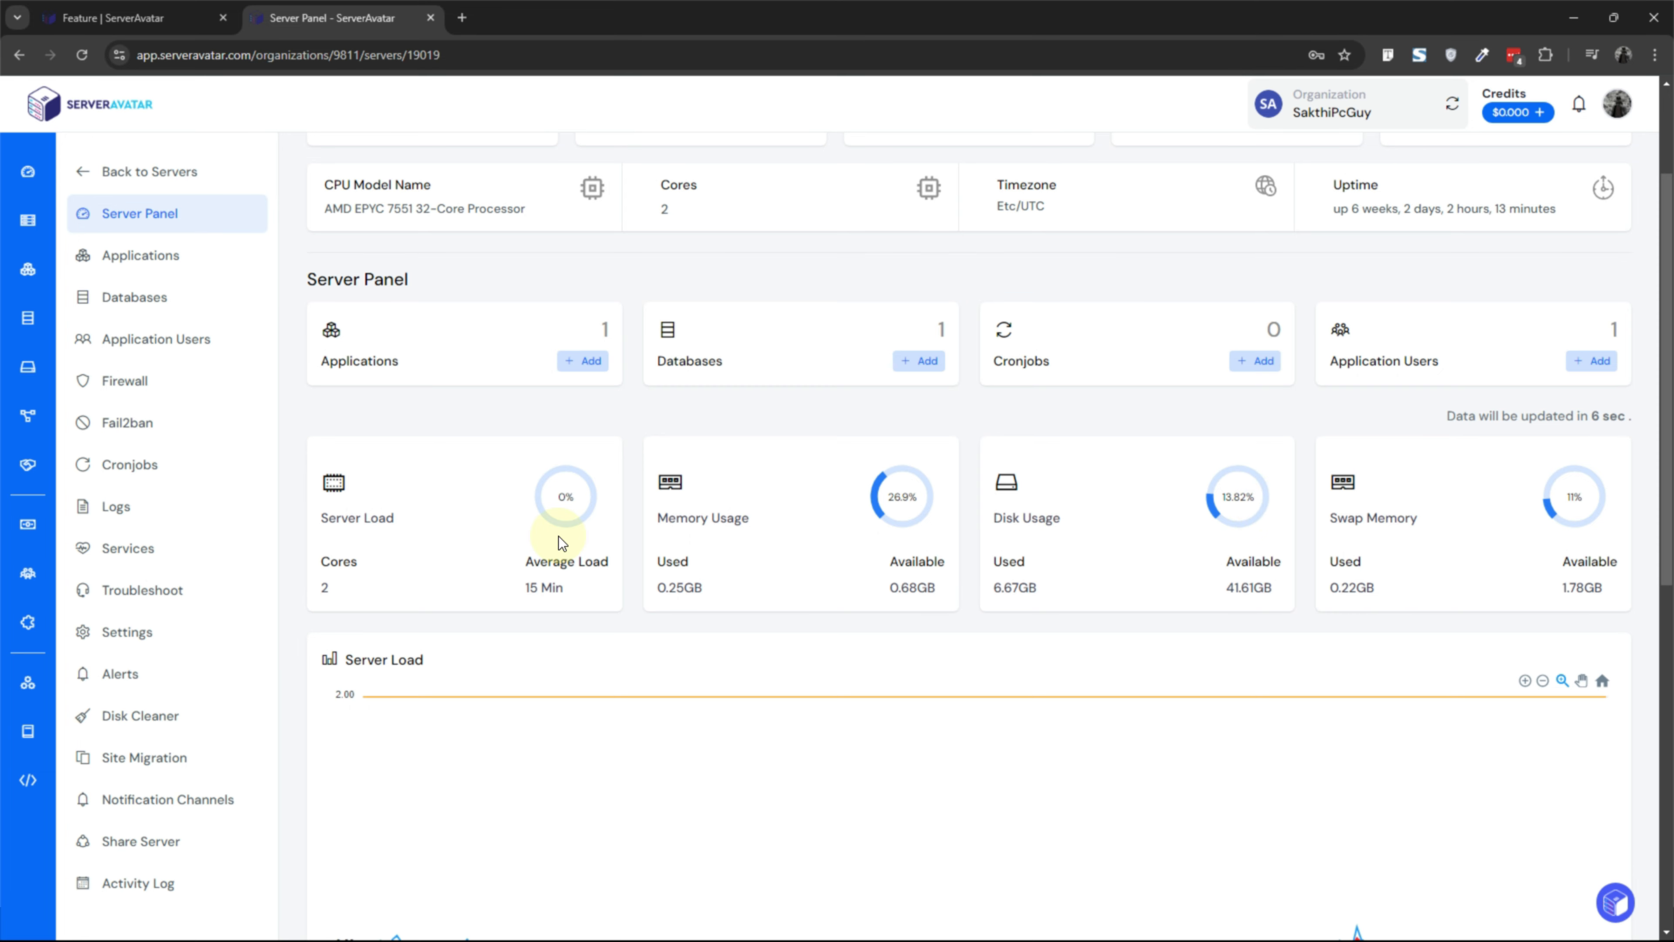
pyautogui.scroll(-3, 439, 471)
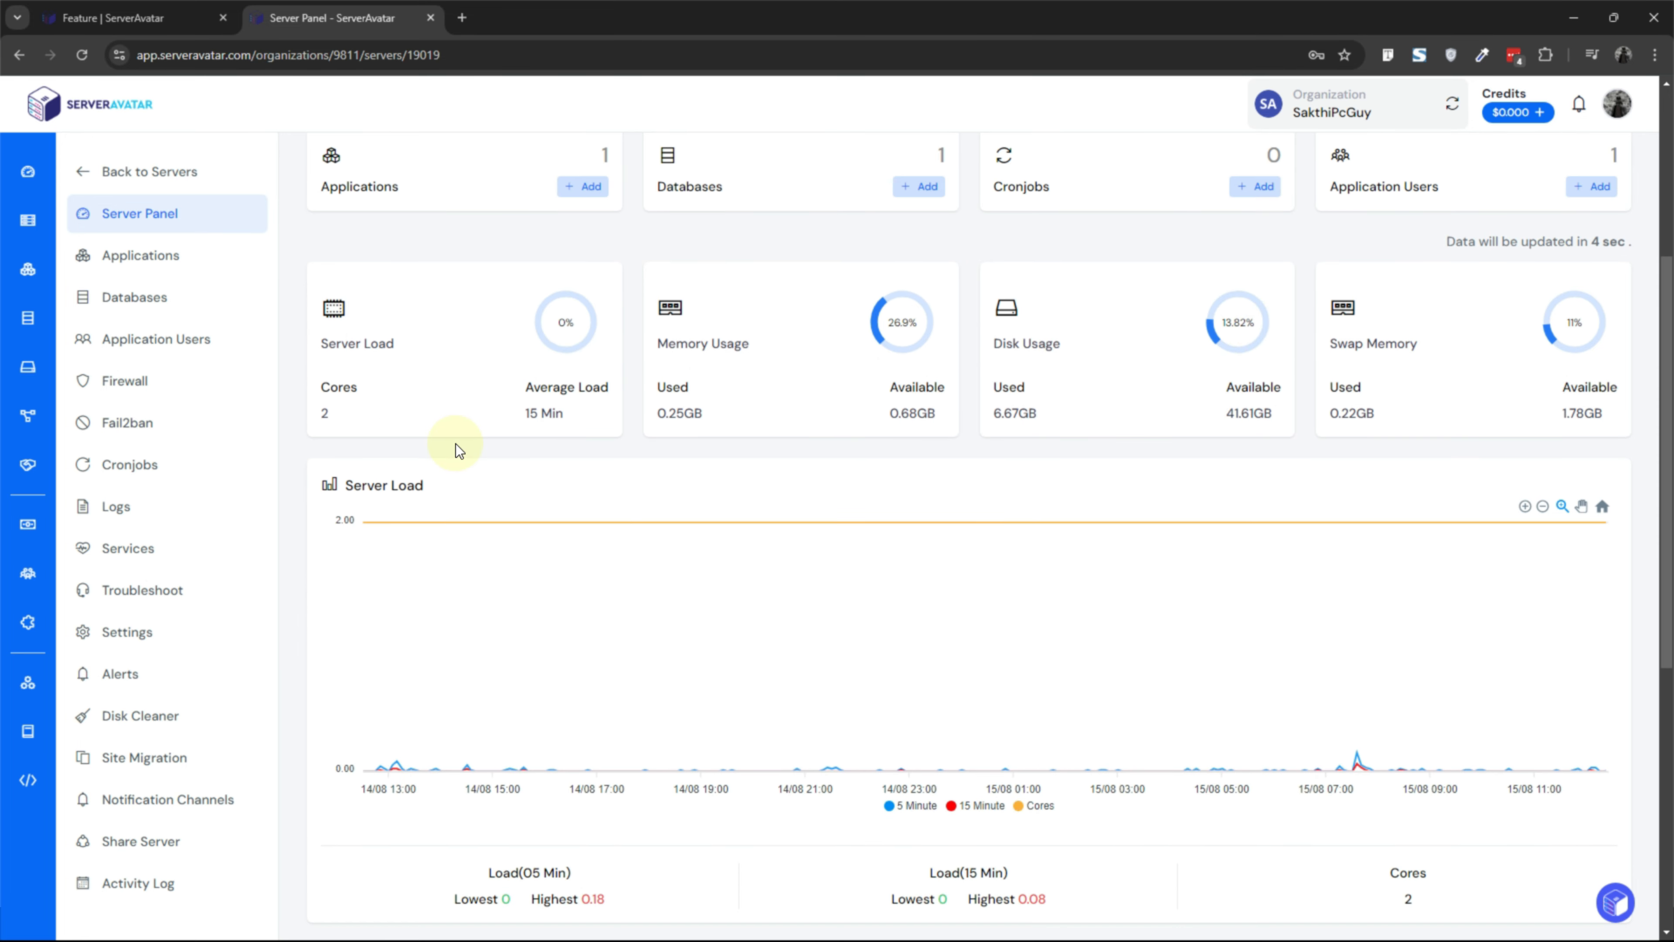
pyautogui.scroll(-2, 516, 394)
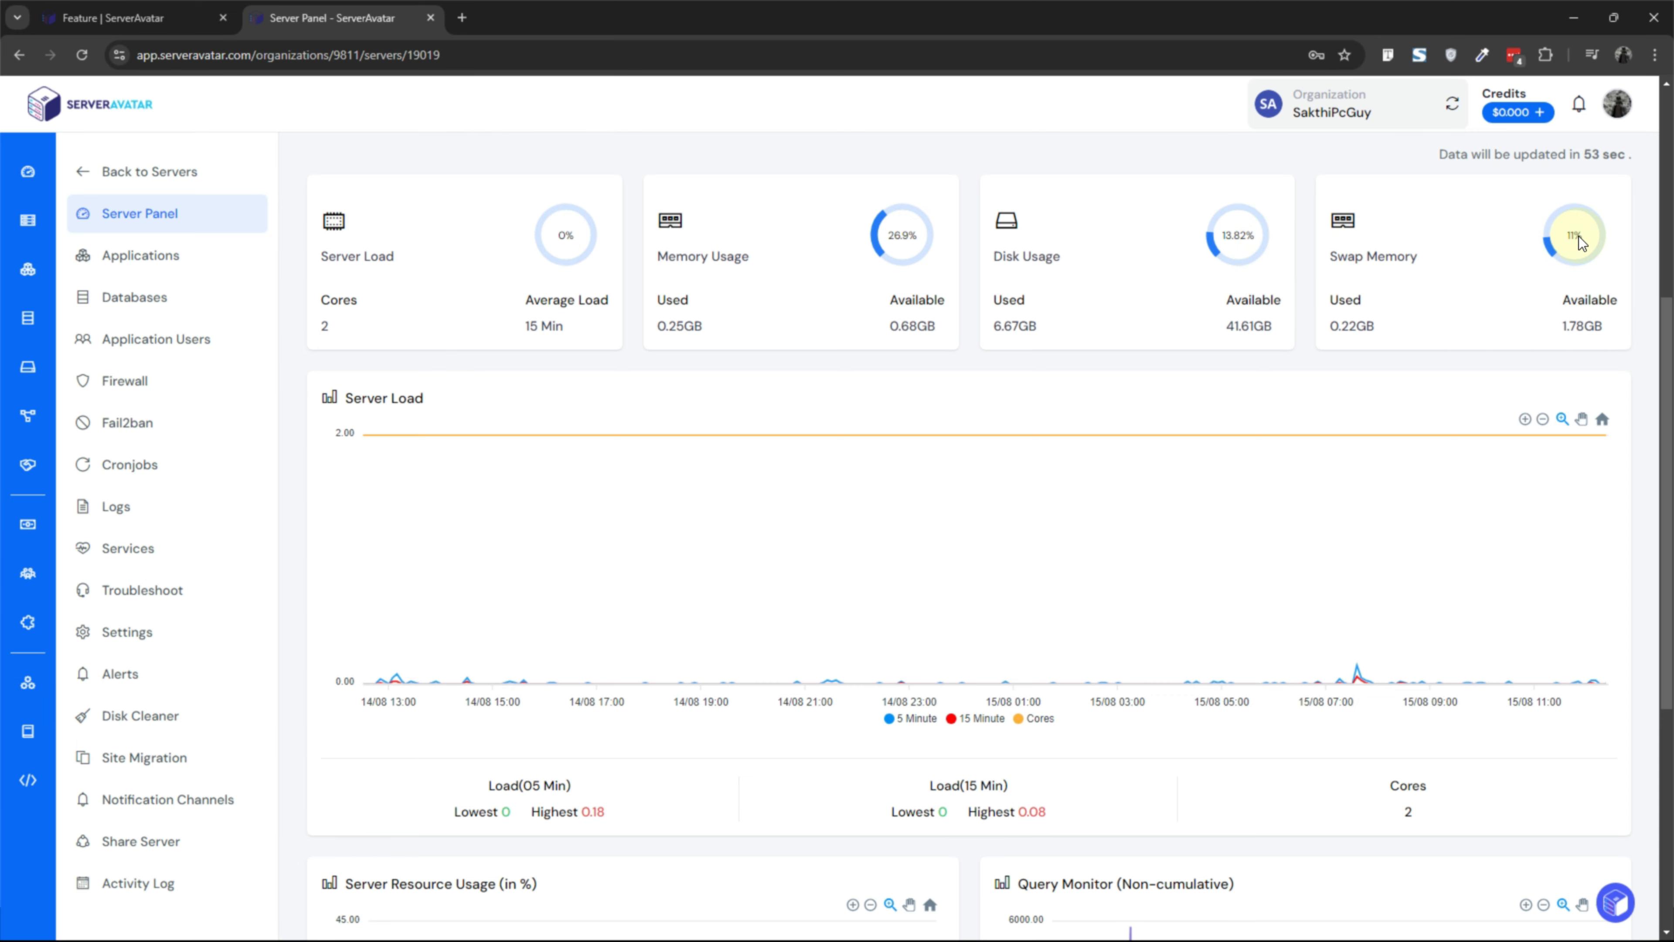
pyautogui.scroll(-4, 994, 353)
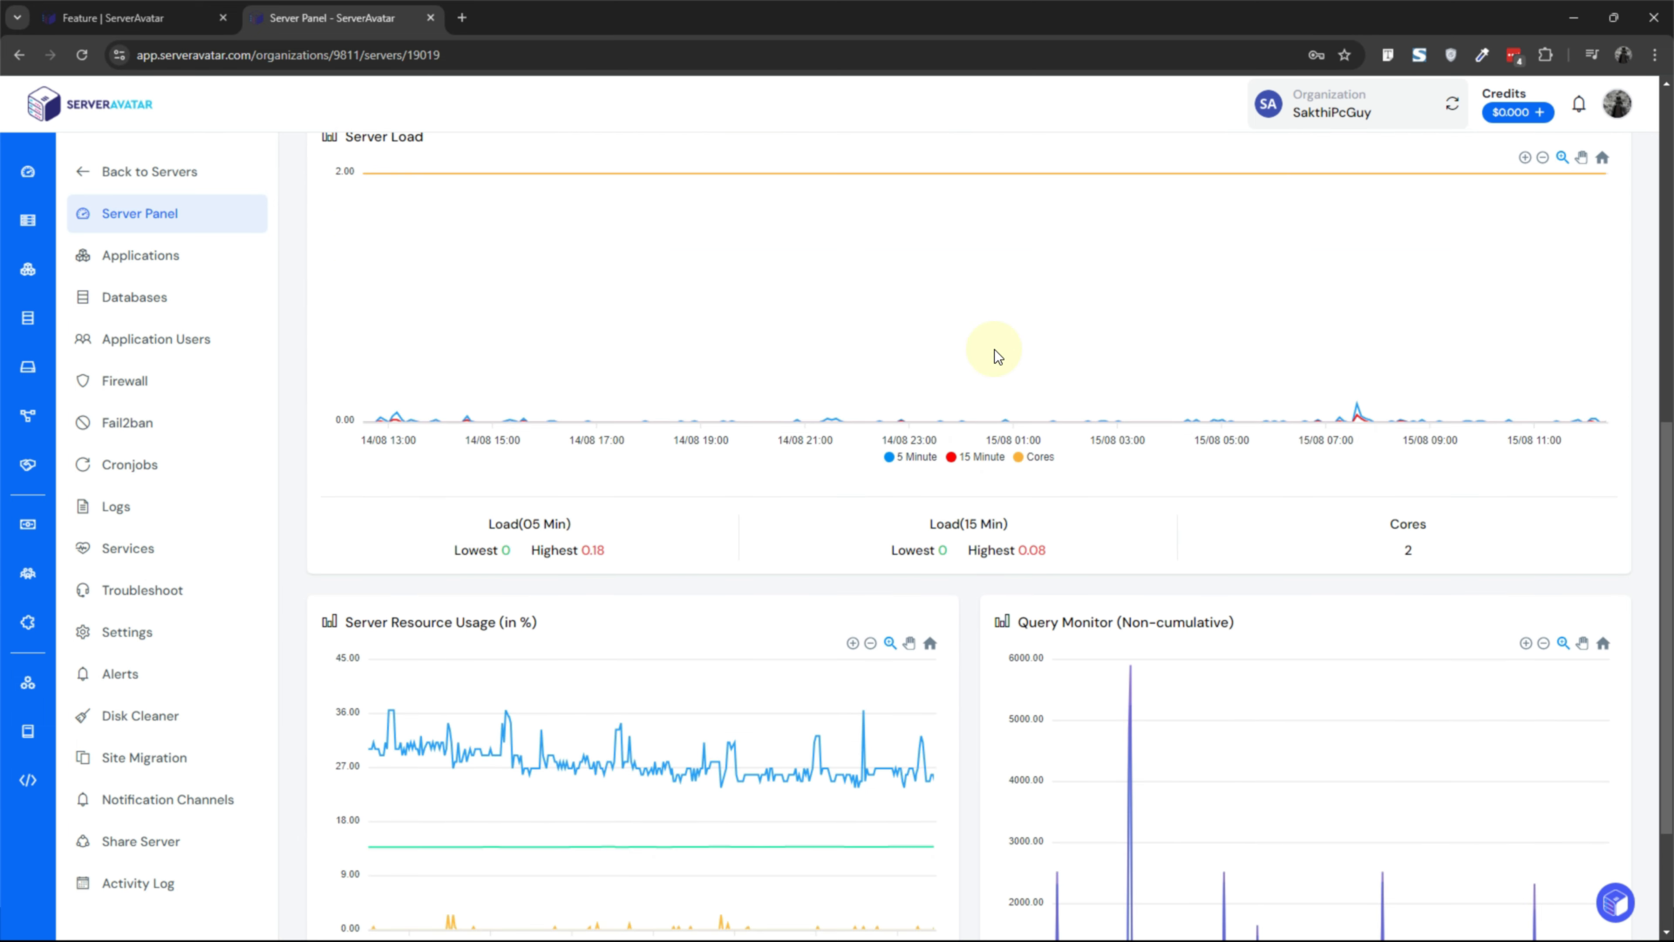
pyautogui.scroll(1, 797, 461)
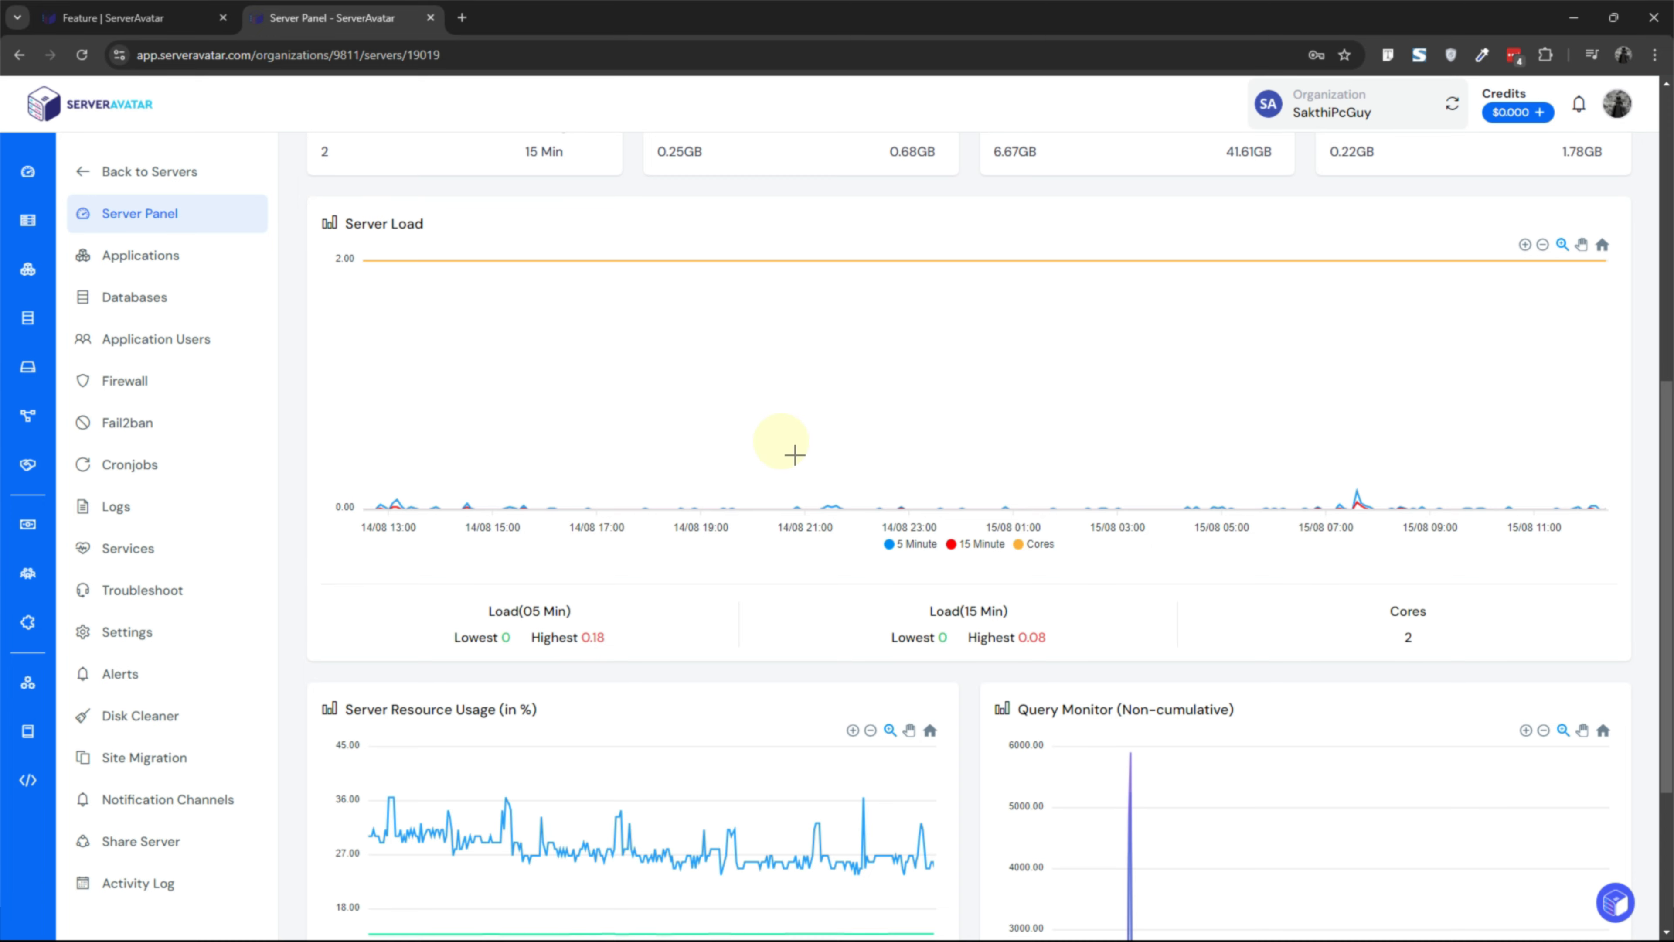
pyautogui.scroll(-4, 721, 465)
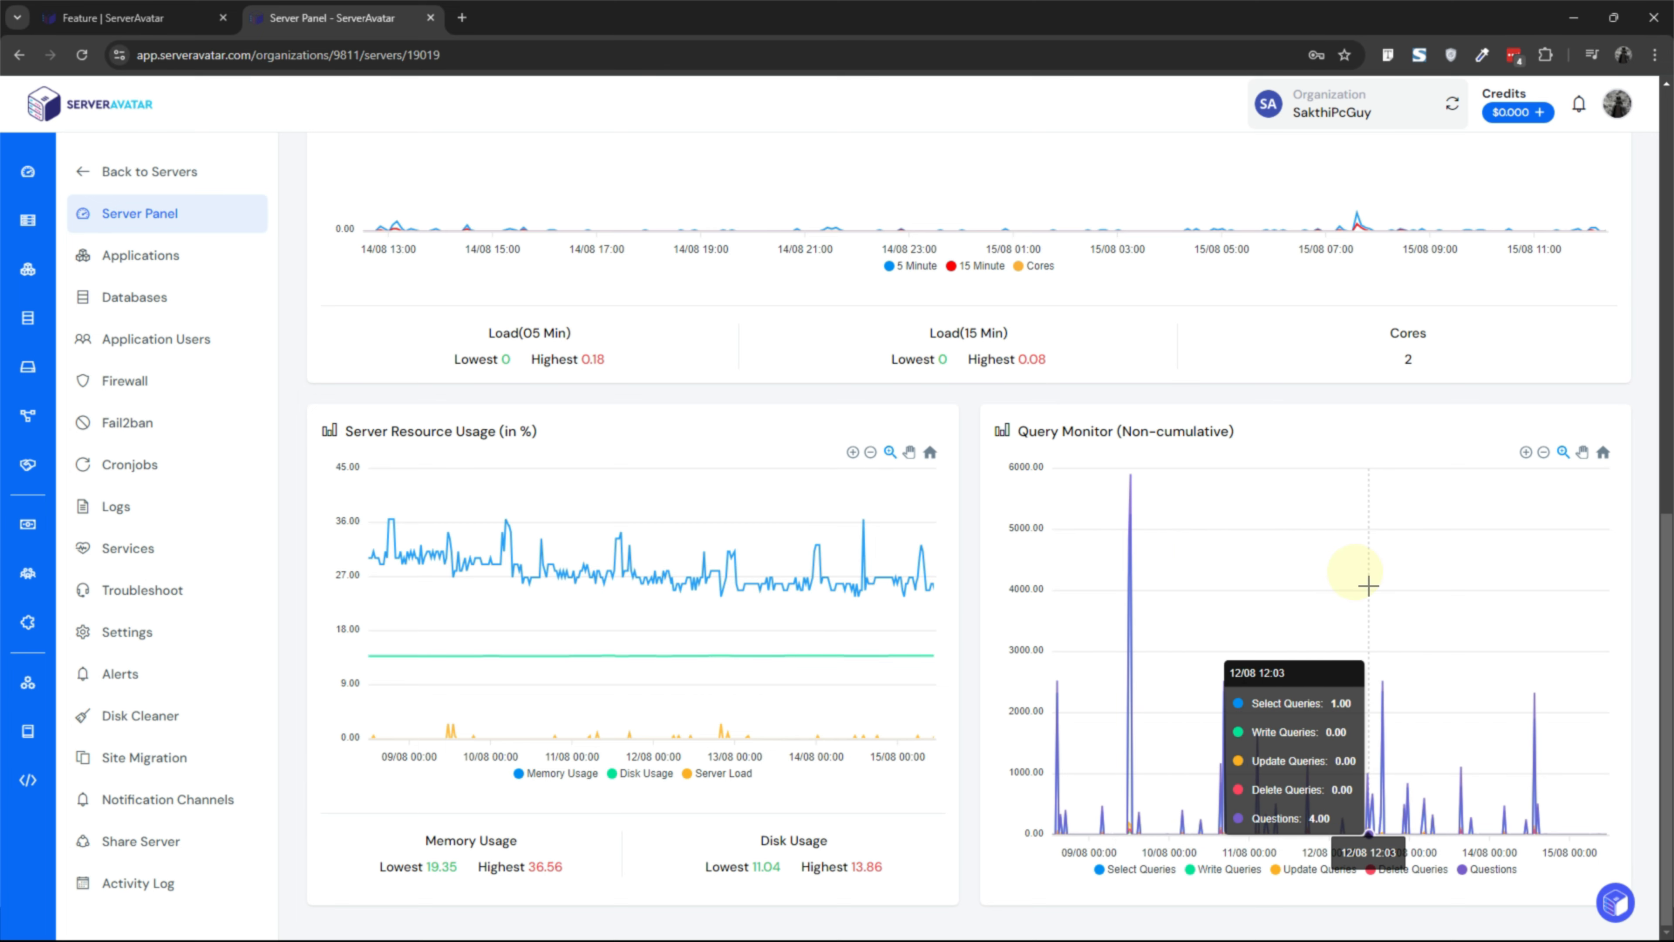
pyautogui.scroll(10, 880, 564)
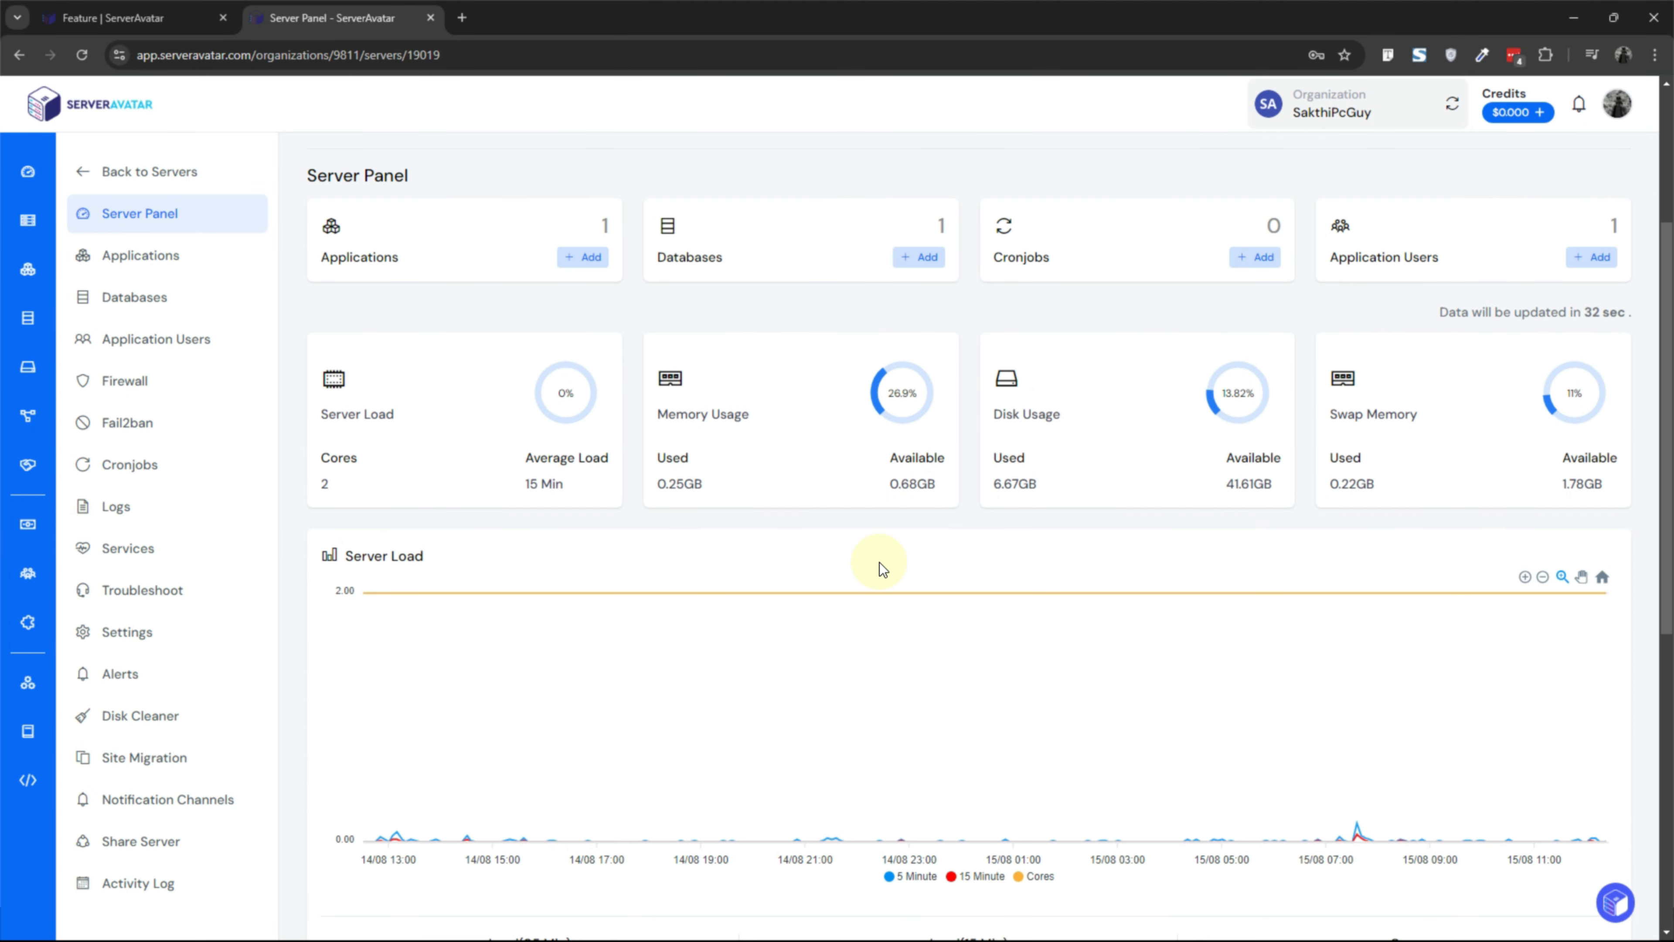
# - Review the applications, databases and application users set up on MicroServer
pyautogui.click(190, 265)
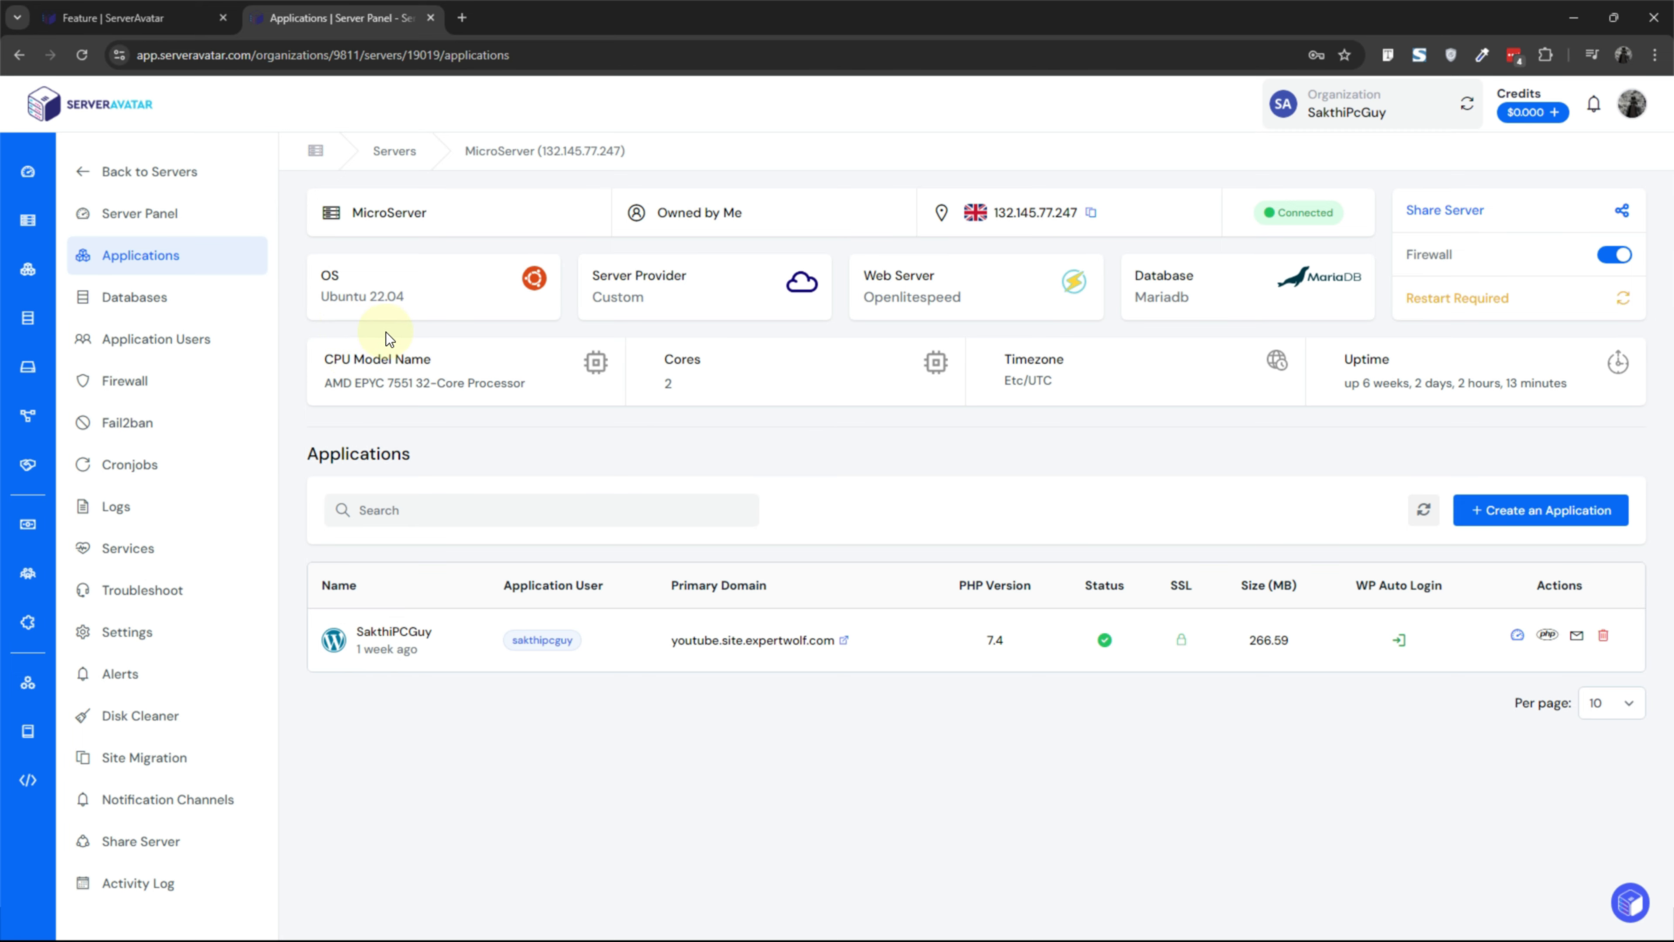
pyautogui.click(201, 302)
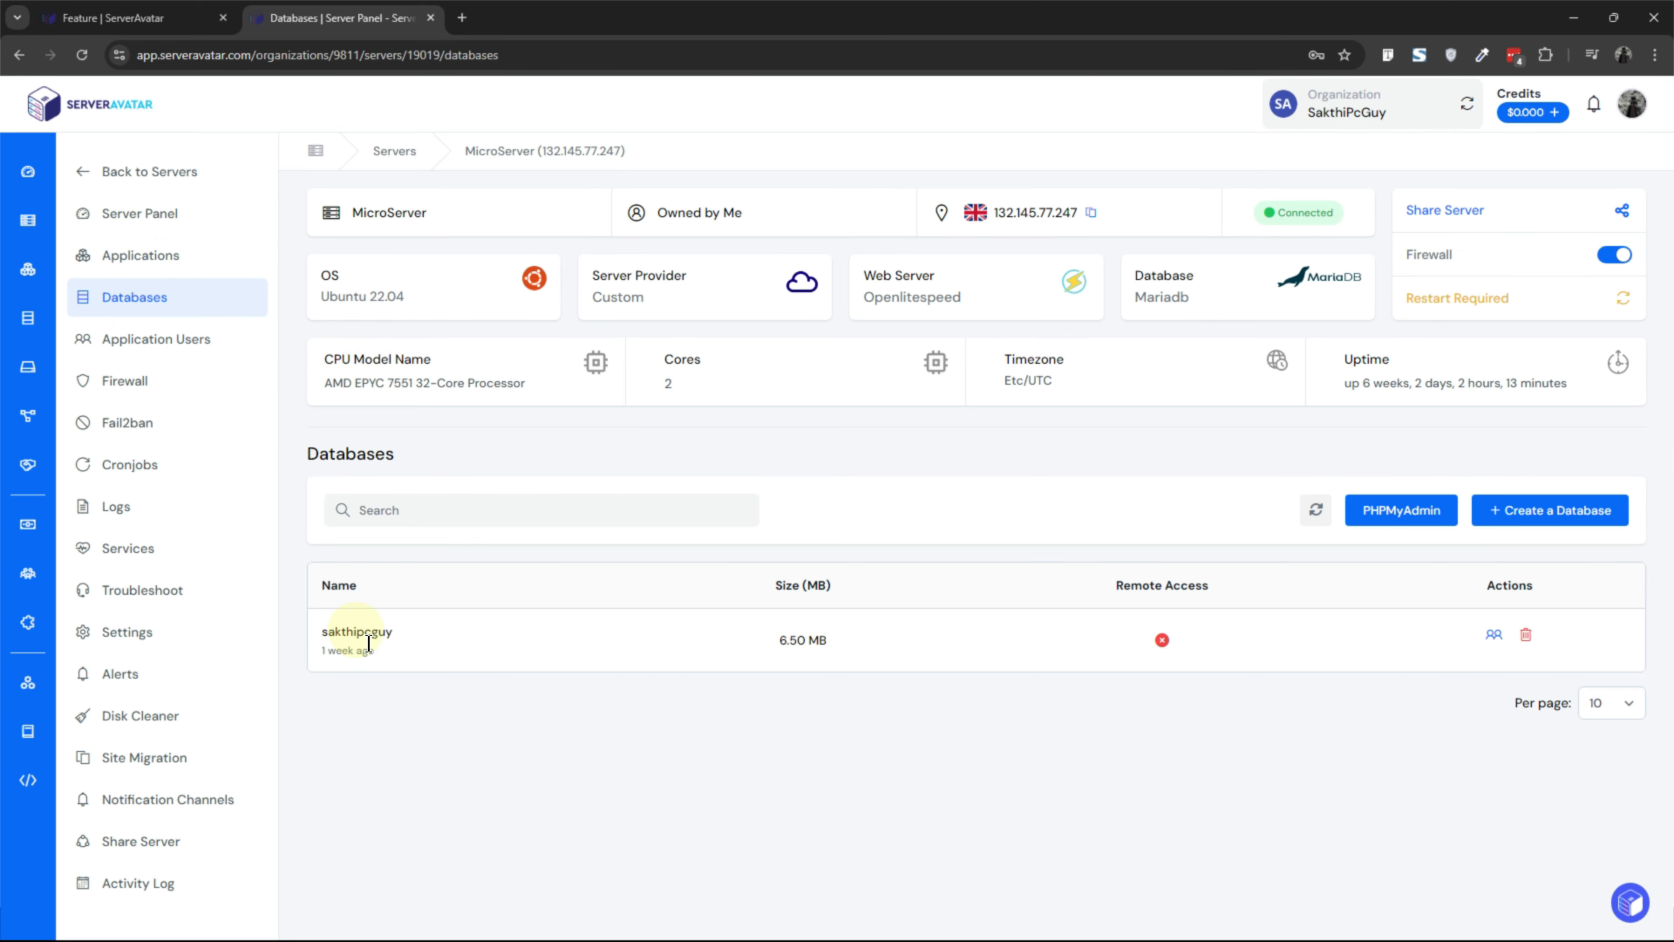
pyautogui.click(164, 355)
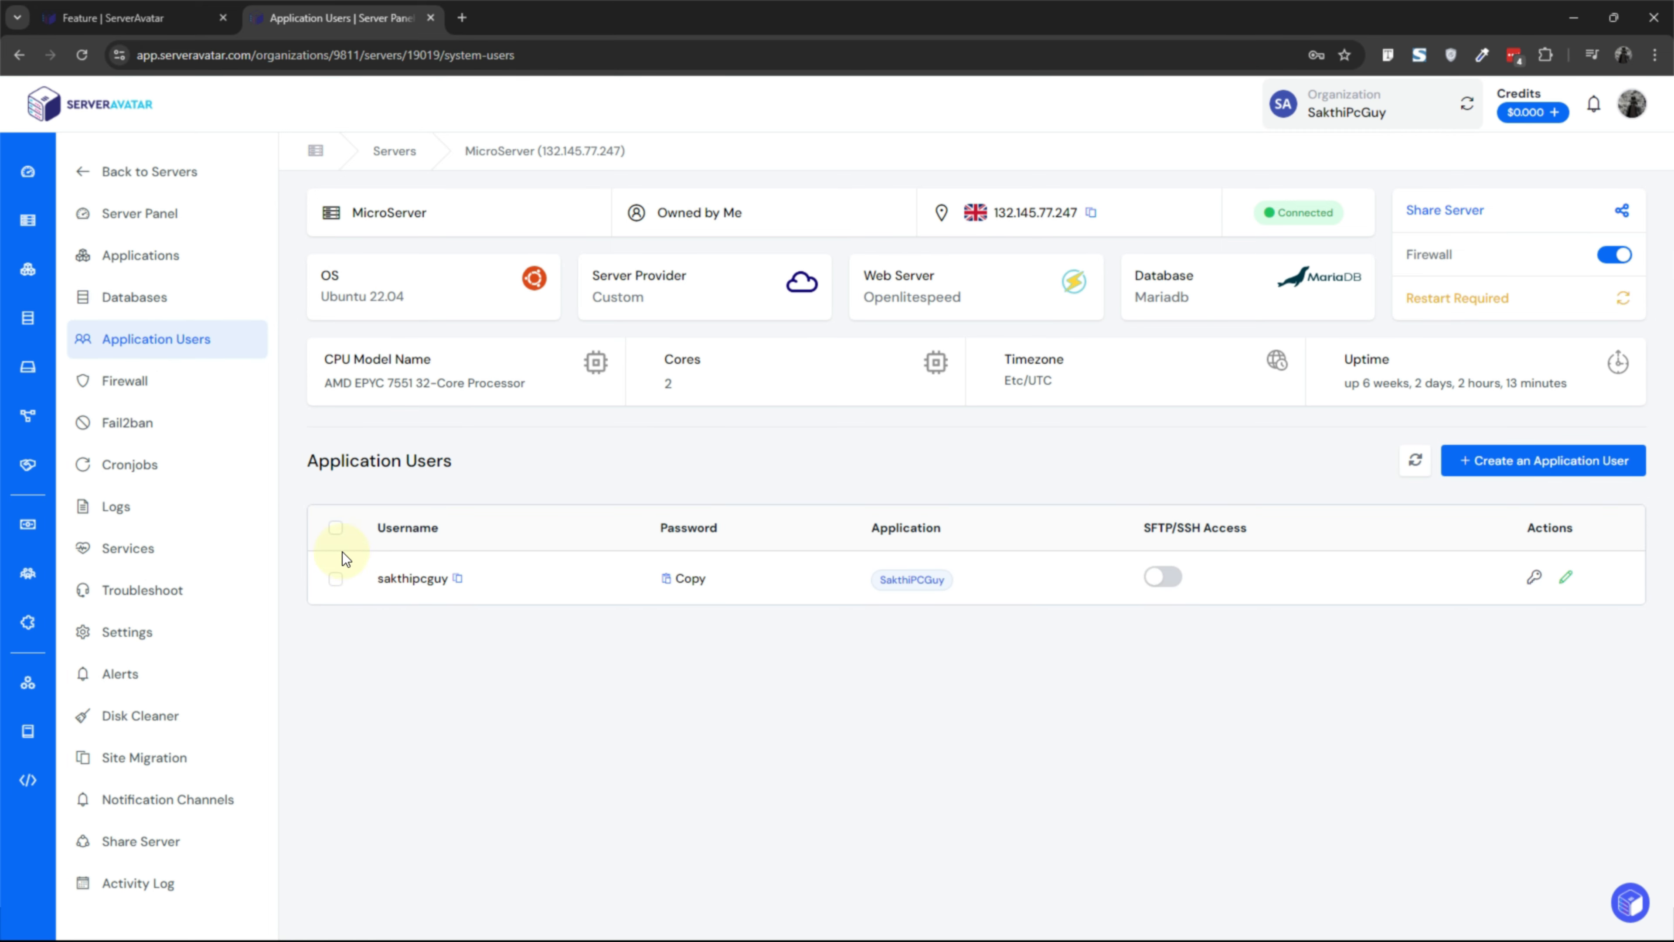
# - Review MicroServer's firewall rules and read the Fail2Ban explanation of Ban Time, Find Time and Max Retry
pyautogui.click(167, 382)
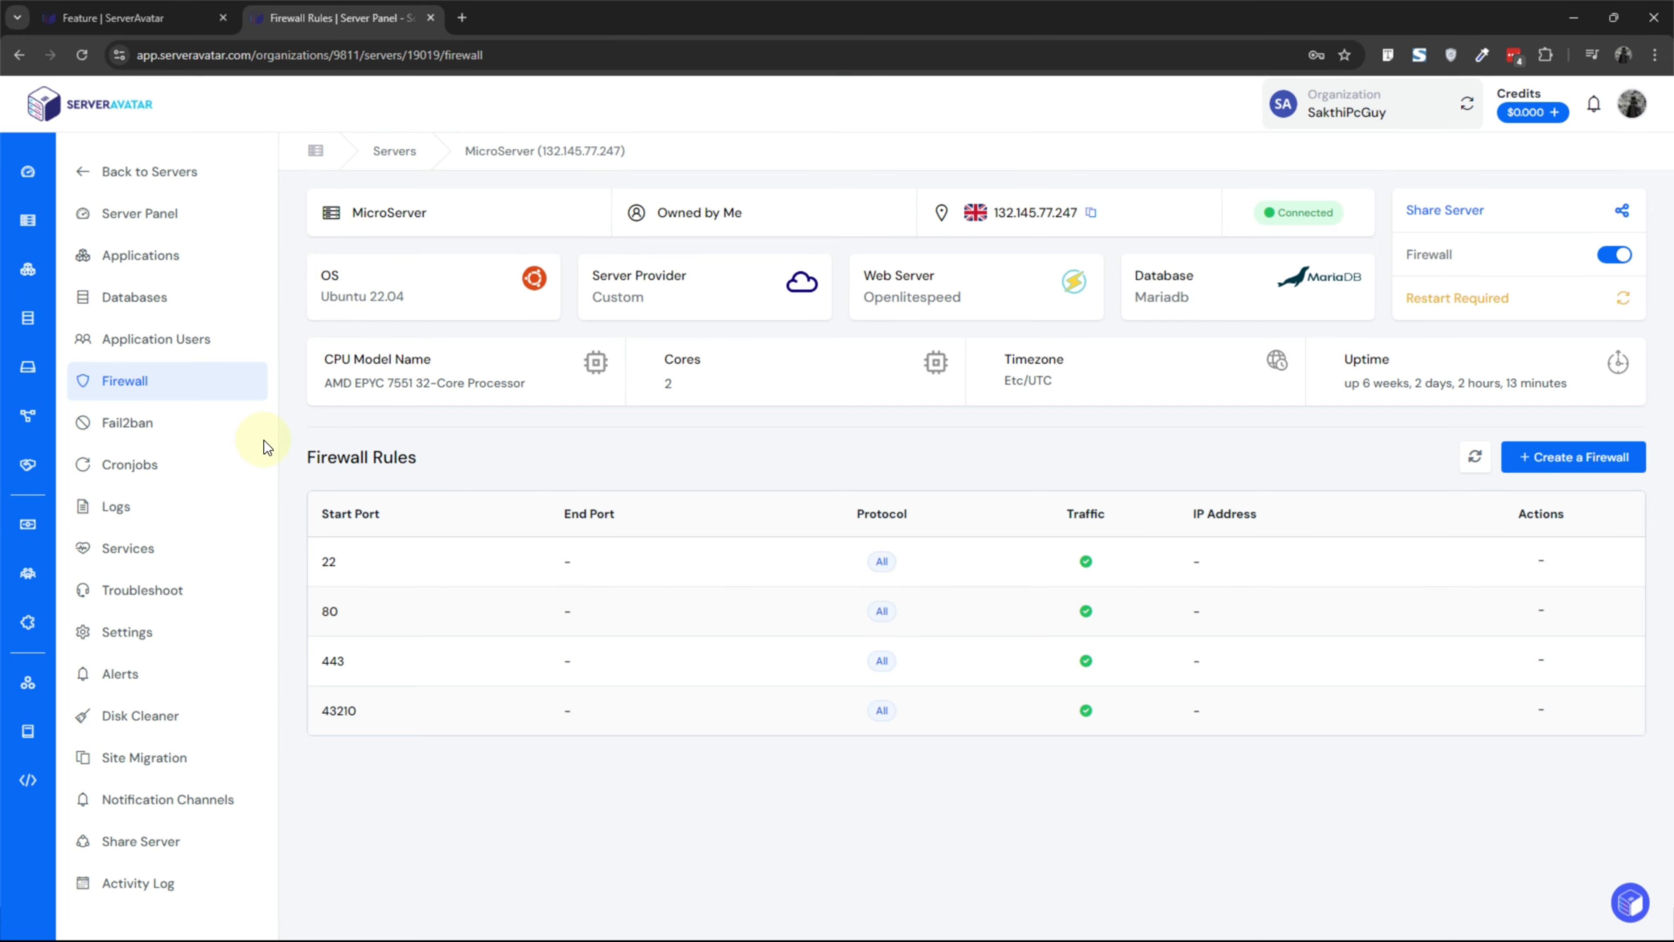
pyautogui.click(189, 433)
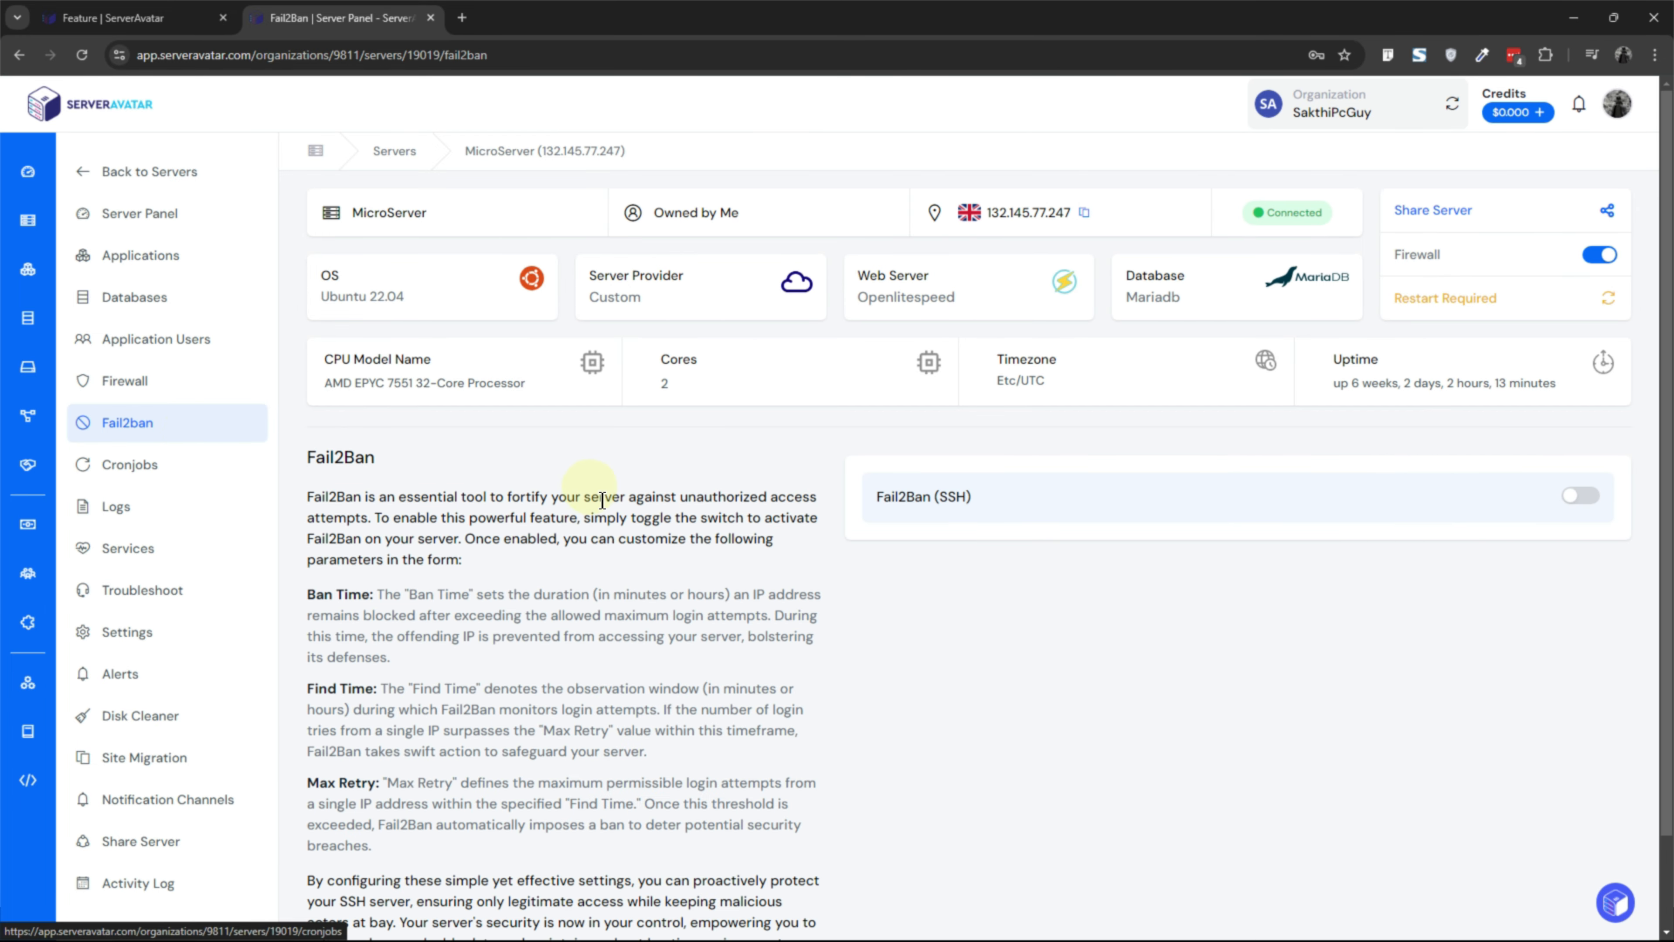
pyautogui.scroll(-2, 478, 479)
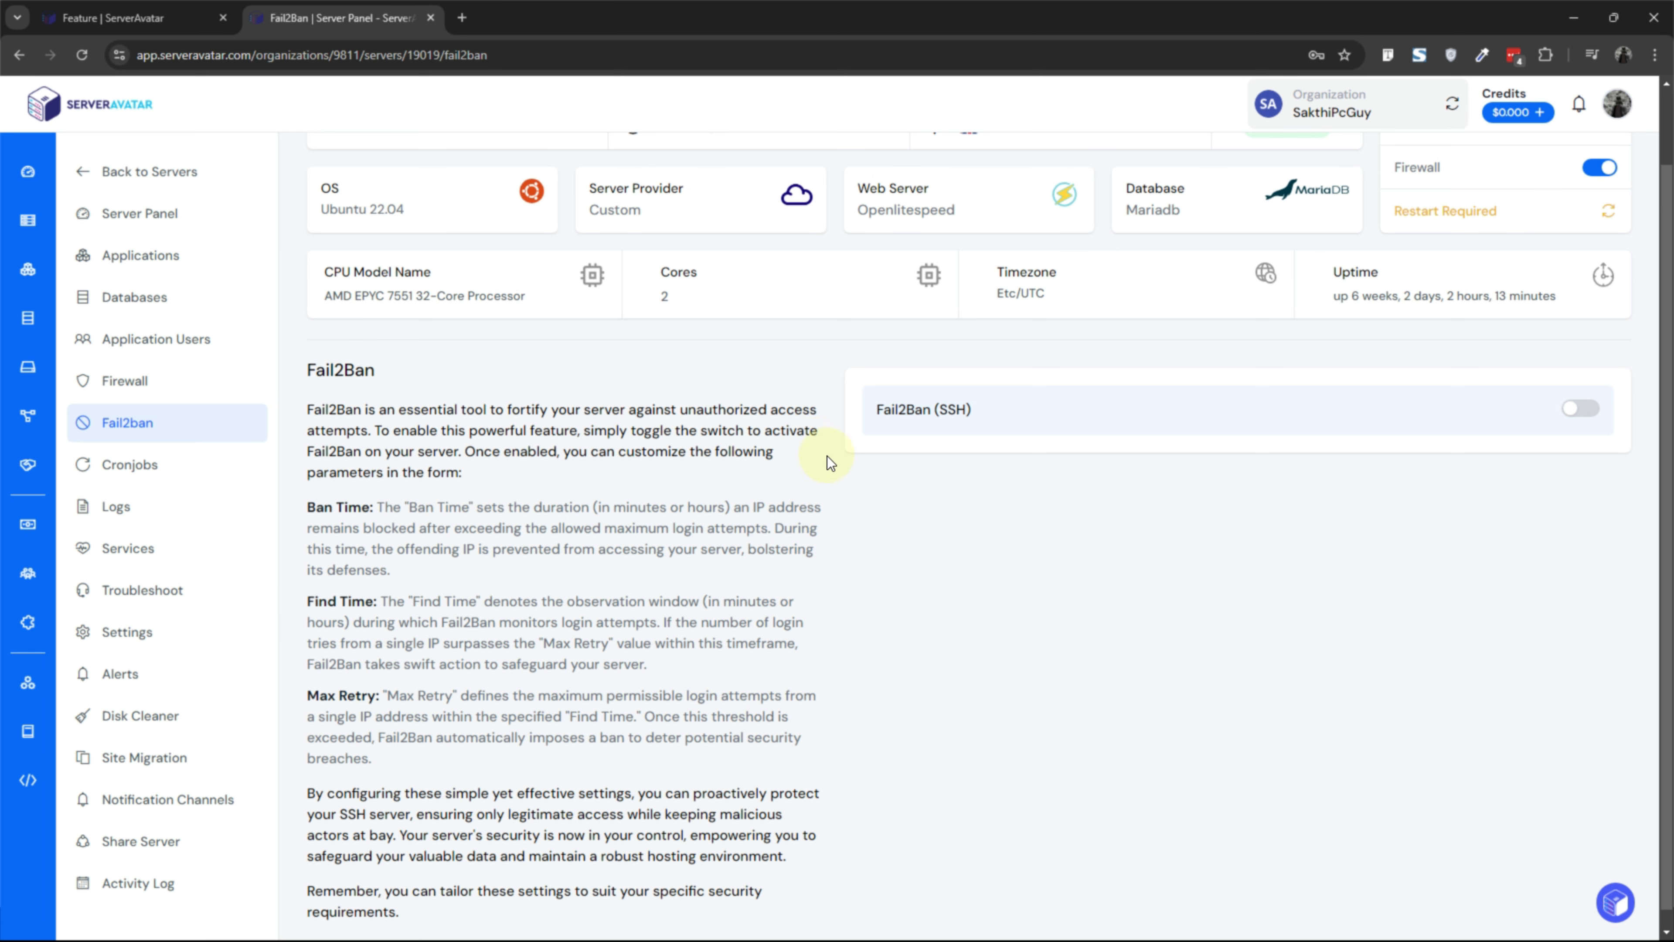
pyautogui.scroll(-1, 735, 470)
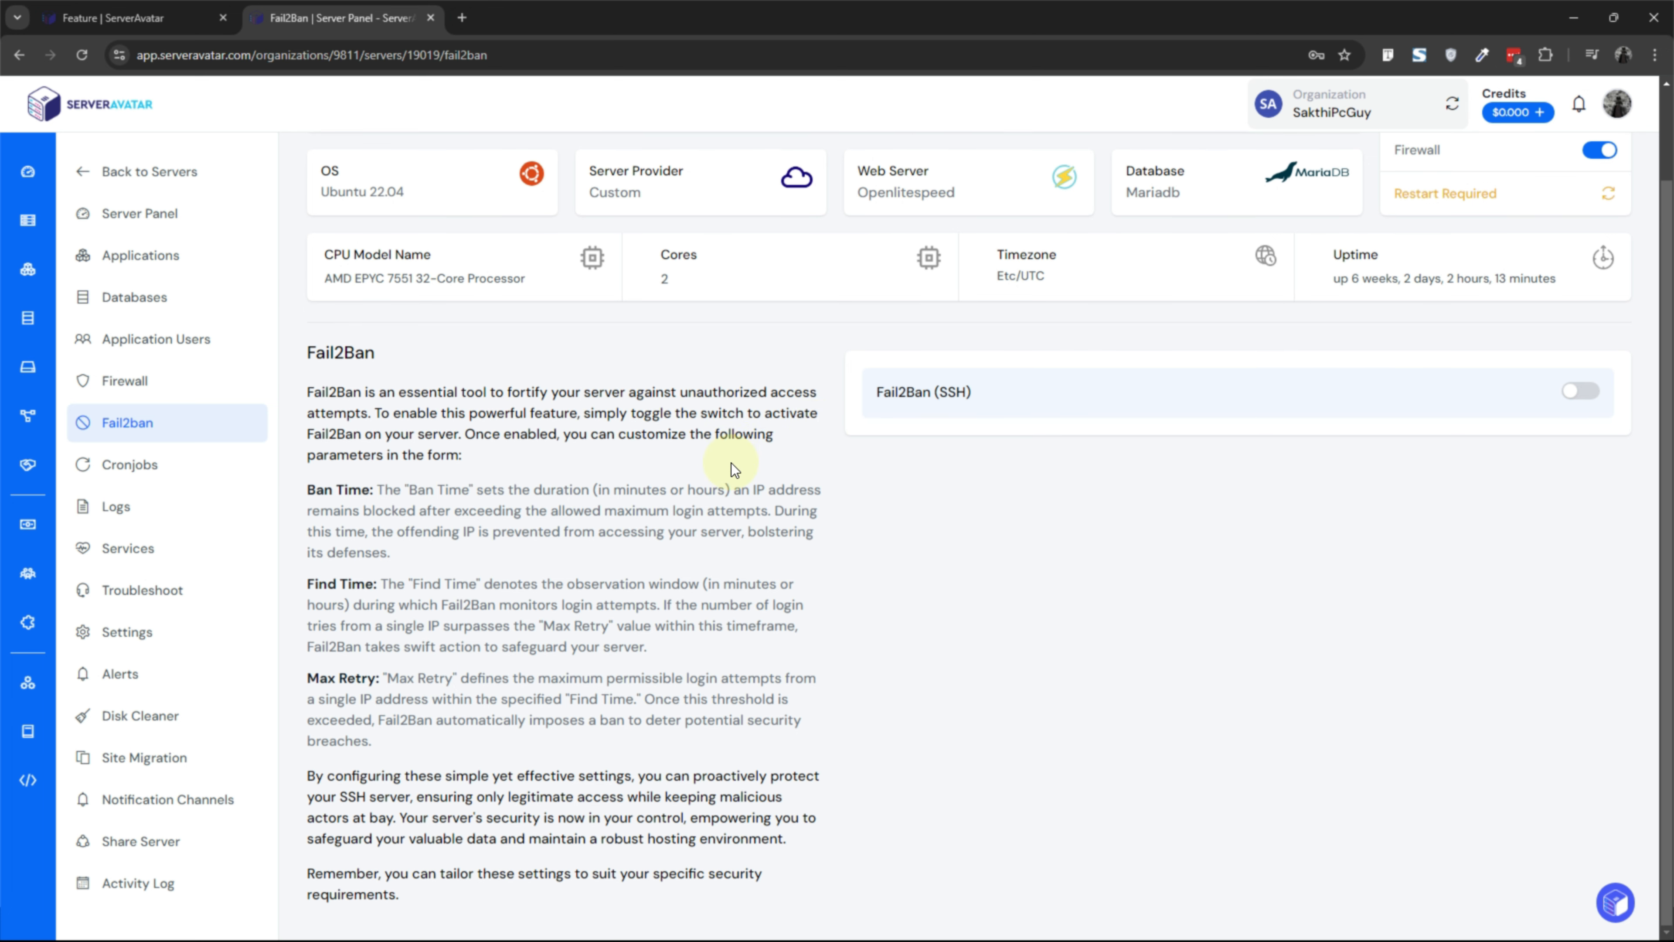
# - View MicroServer's cronjobs and open the form for creating a new cronjob
pyautogui.click(196, 470)
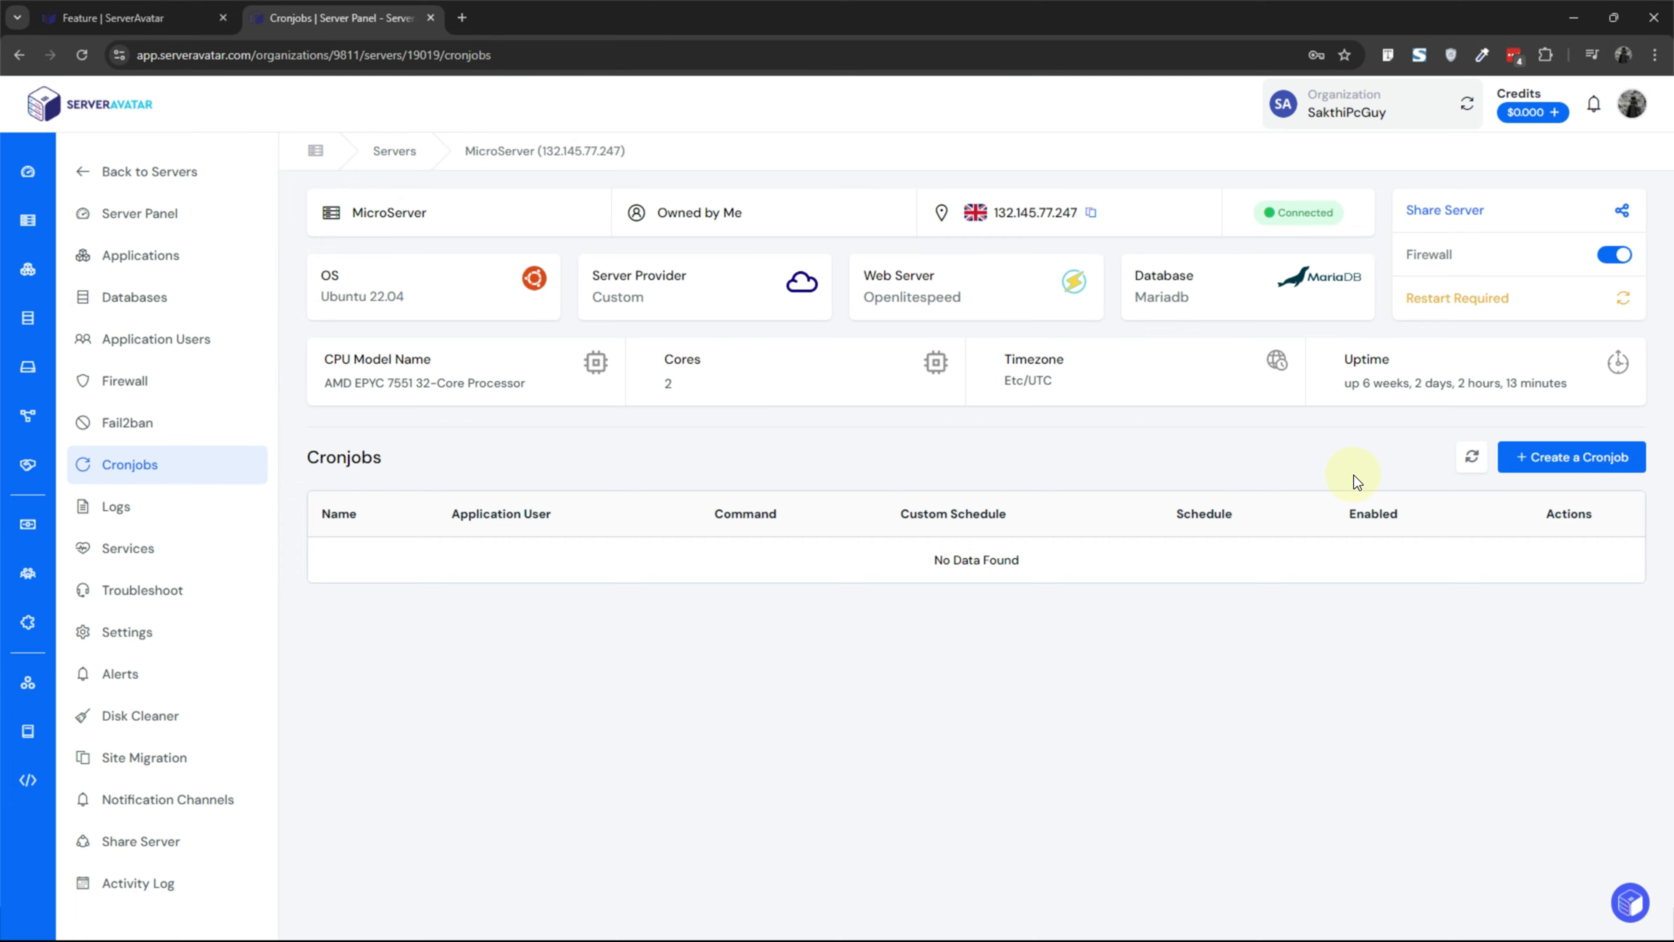
pyautogui.click(1552, 460)
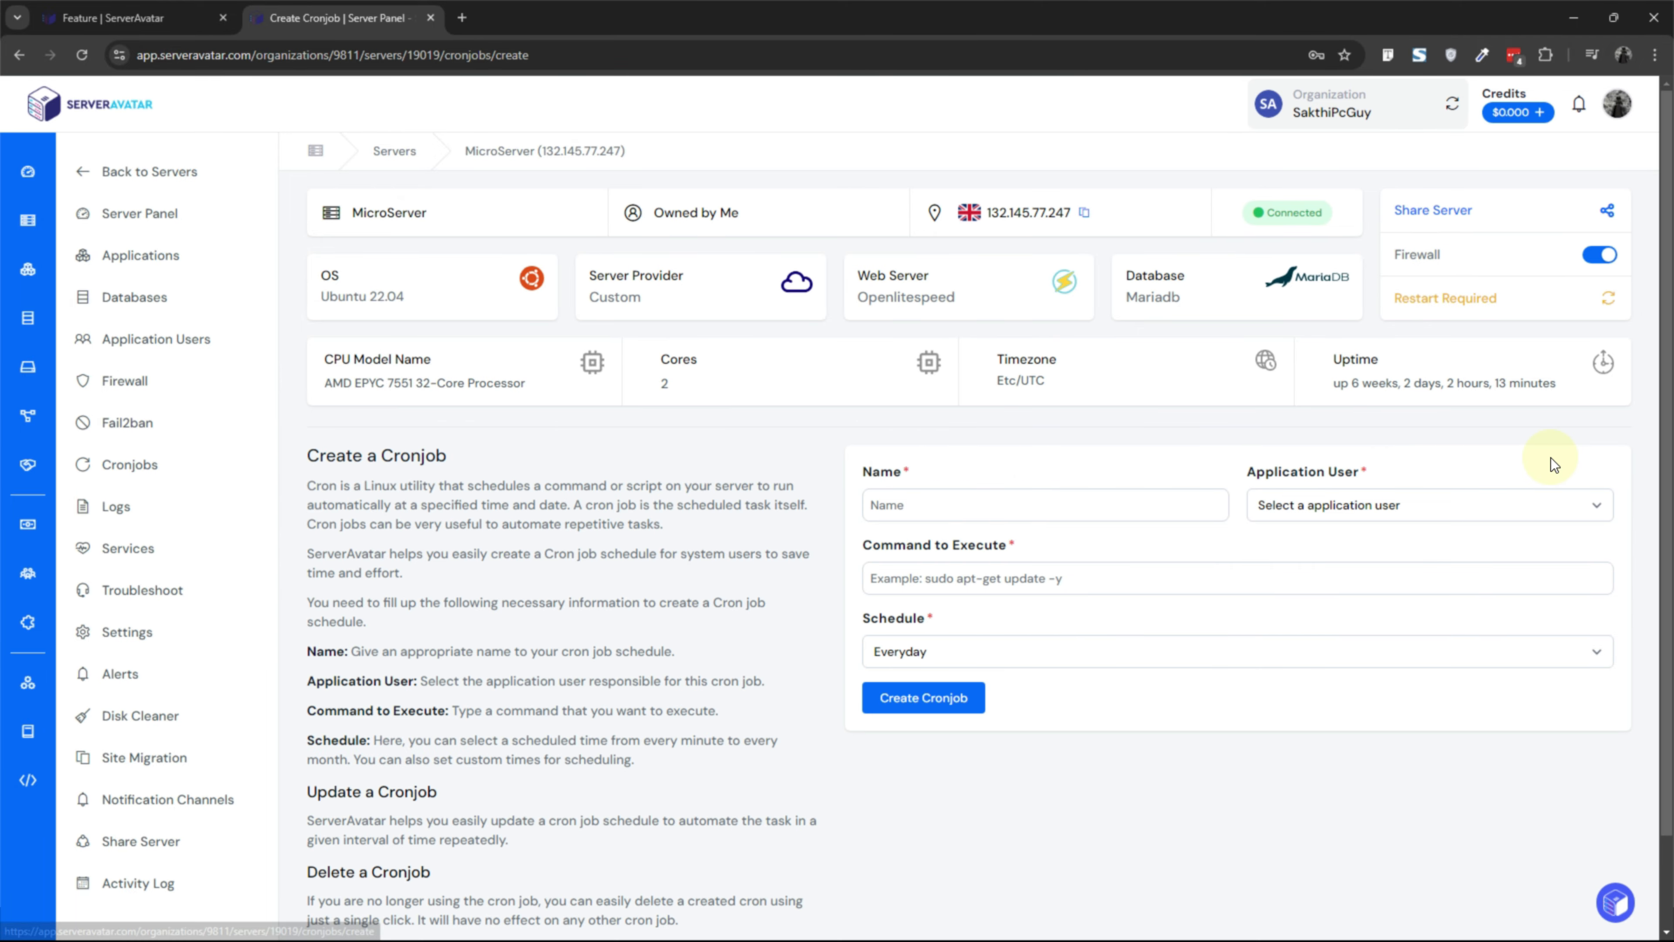
# - Fetch MicroServer's Letsencrypt log and read through its entries
pyautogui.scroll(-2, 877, 470)
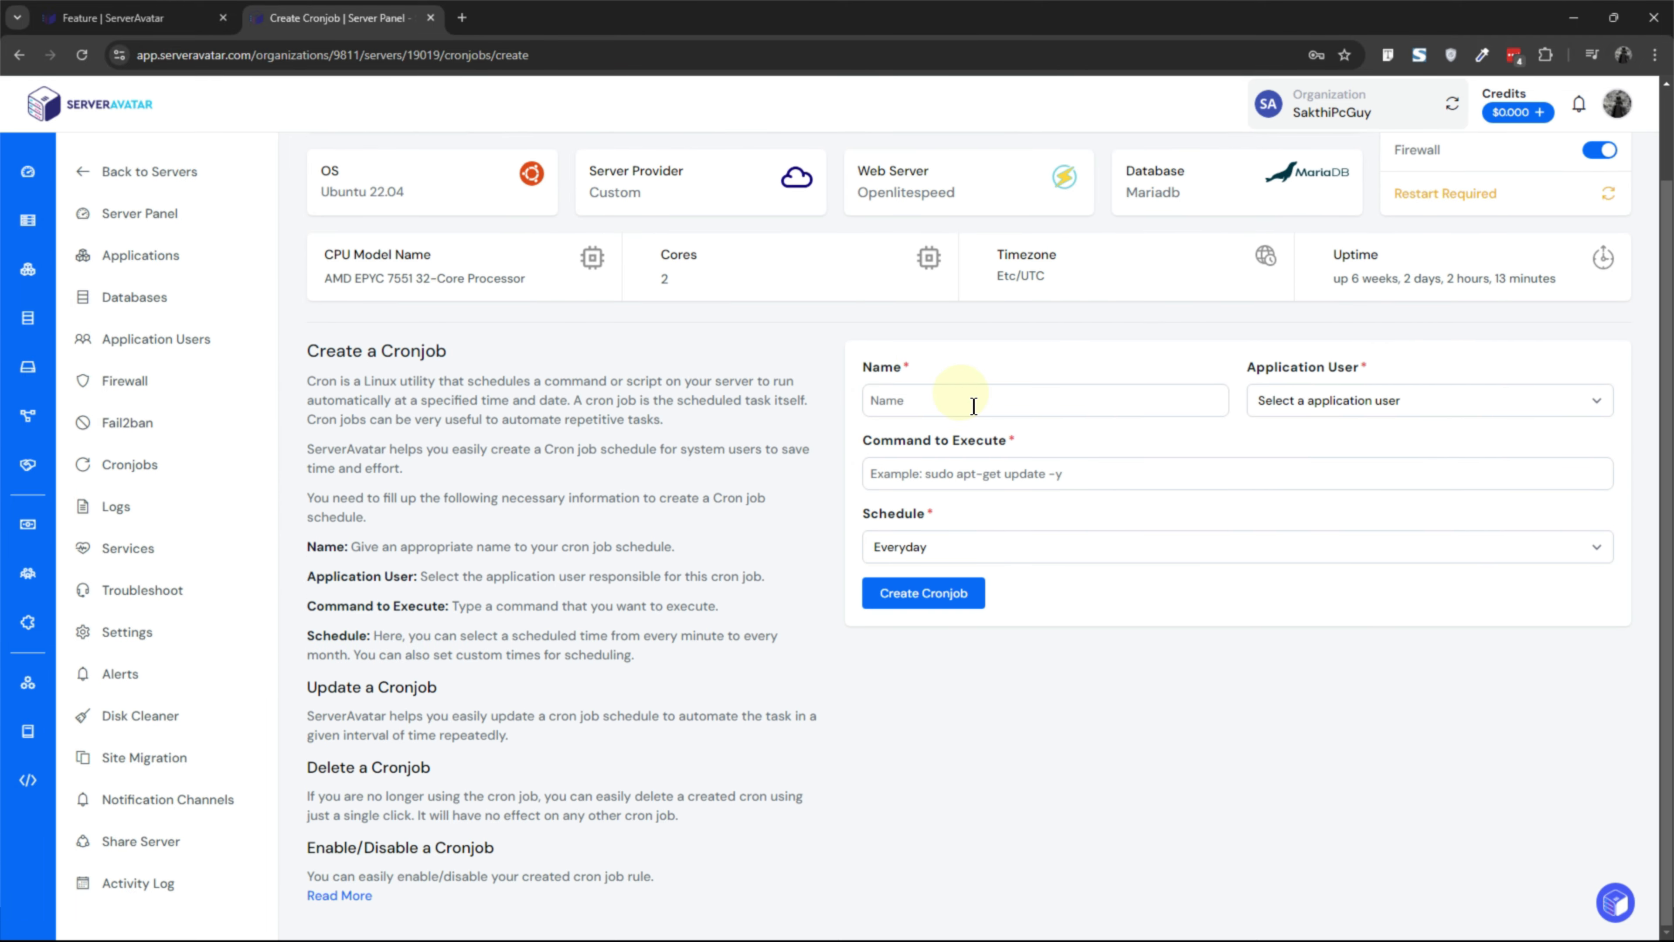
pyautogui.click(138, 504)
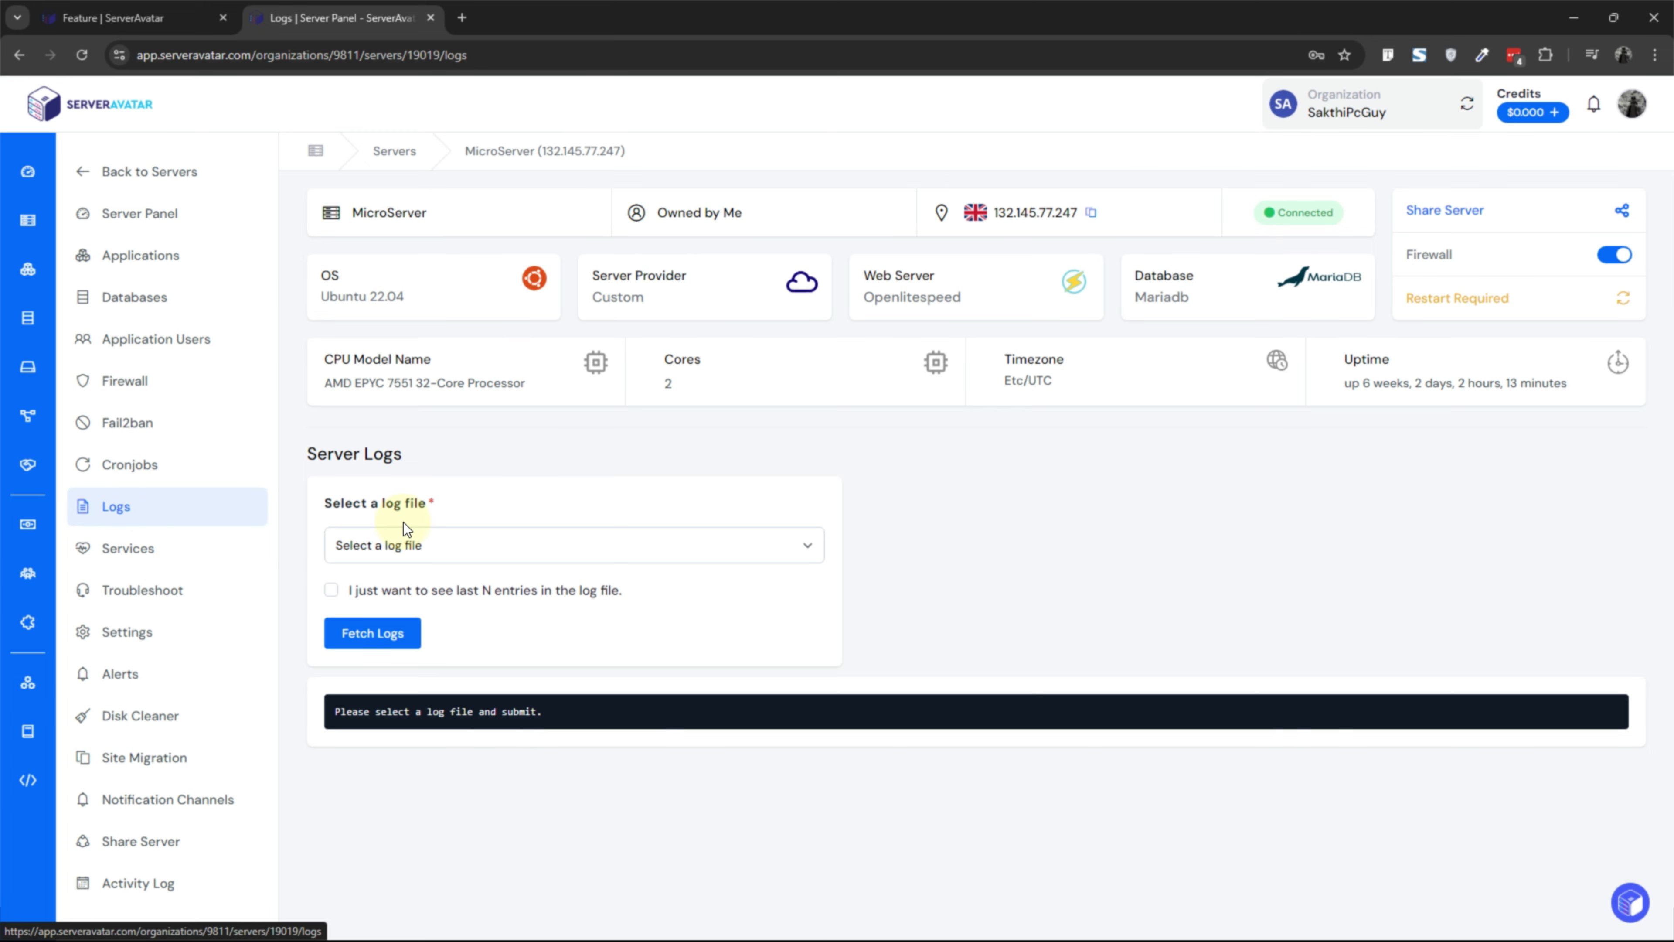
pyautogui.click(439, 543)
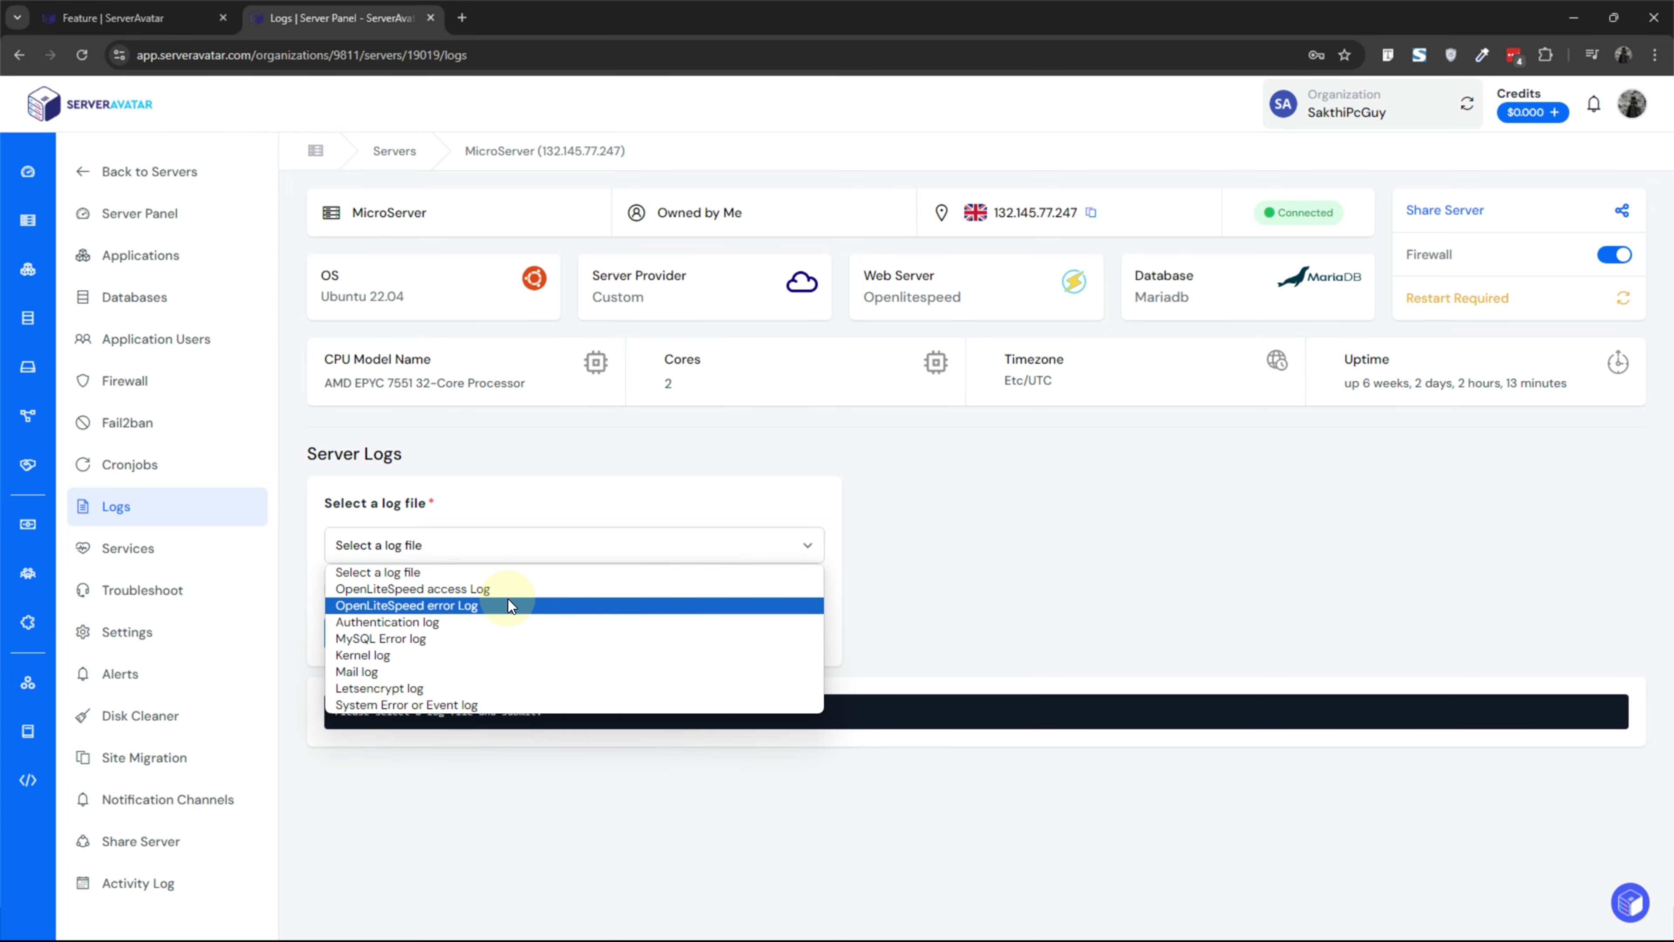
pyautogui.click(515, 687)
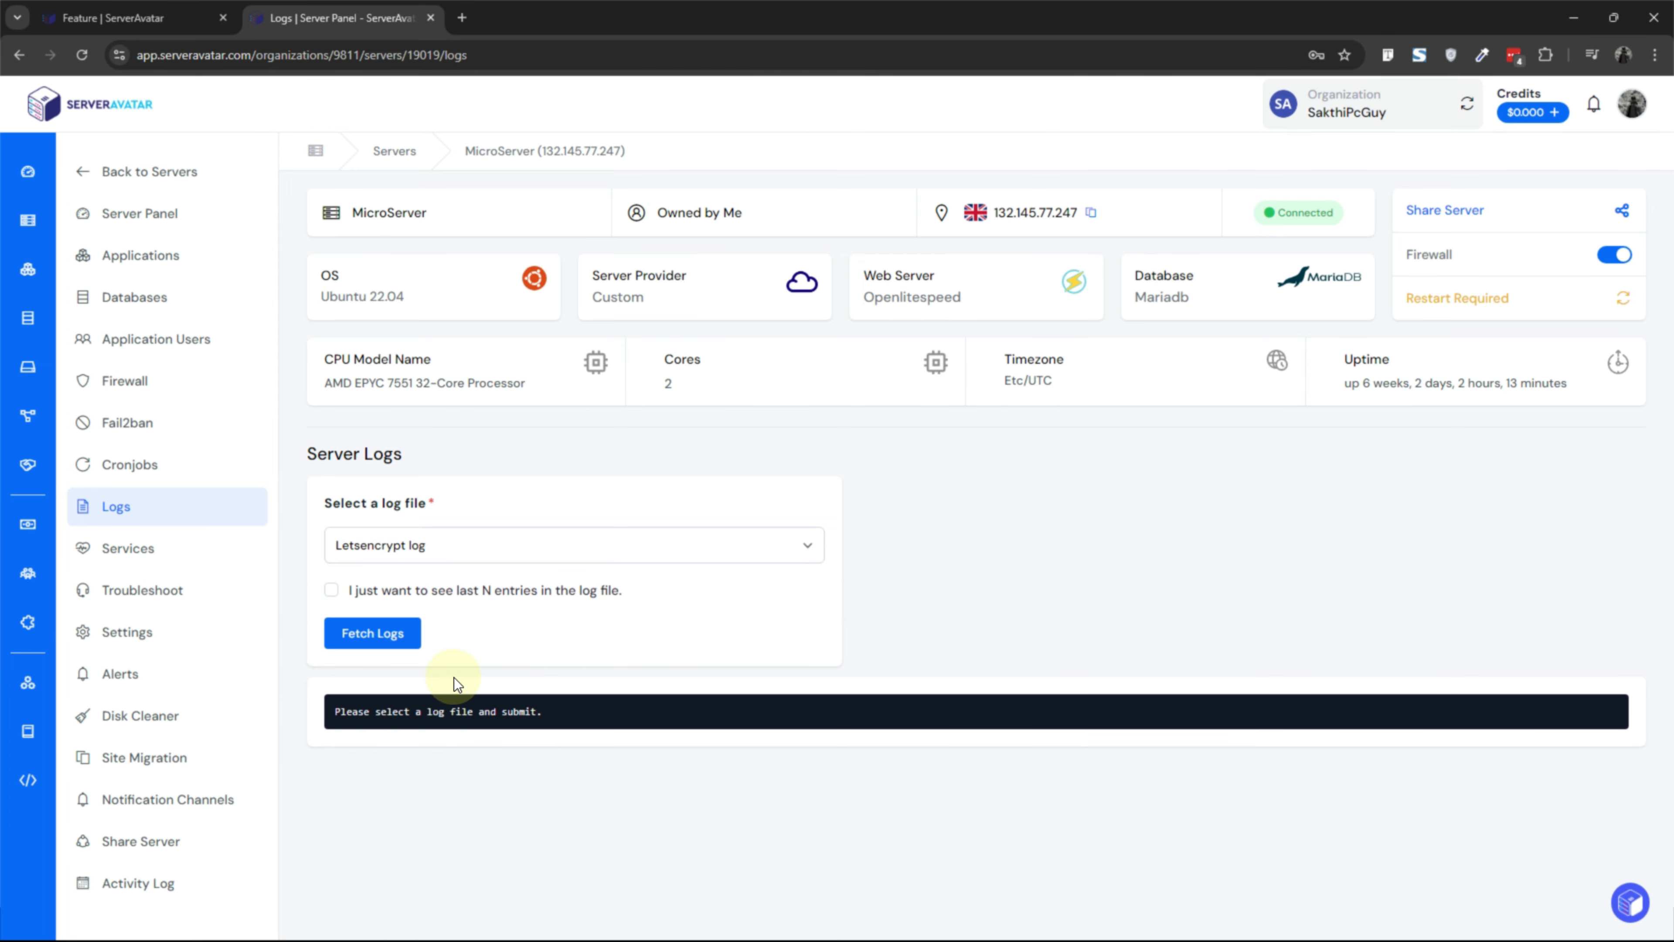
pyautogui.click(386, 641)
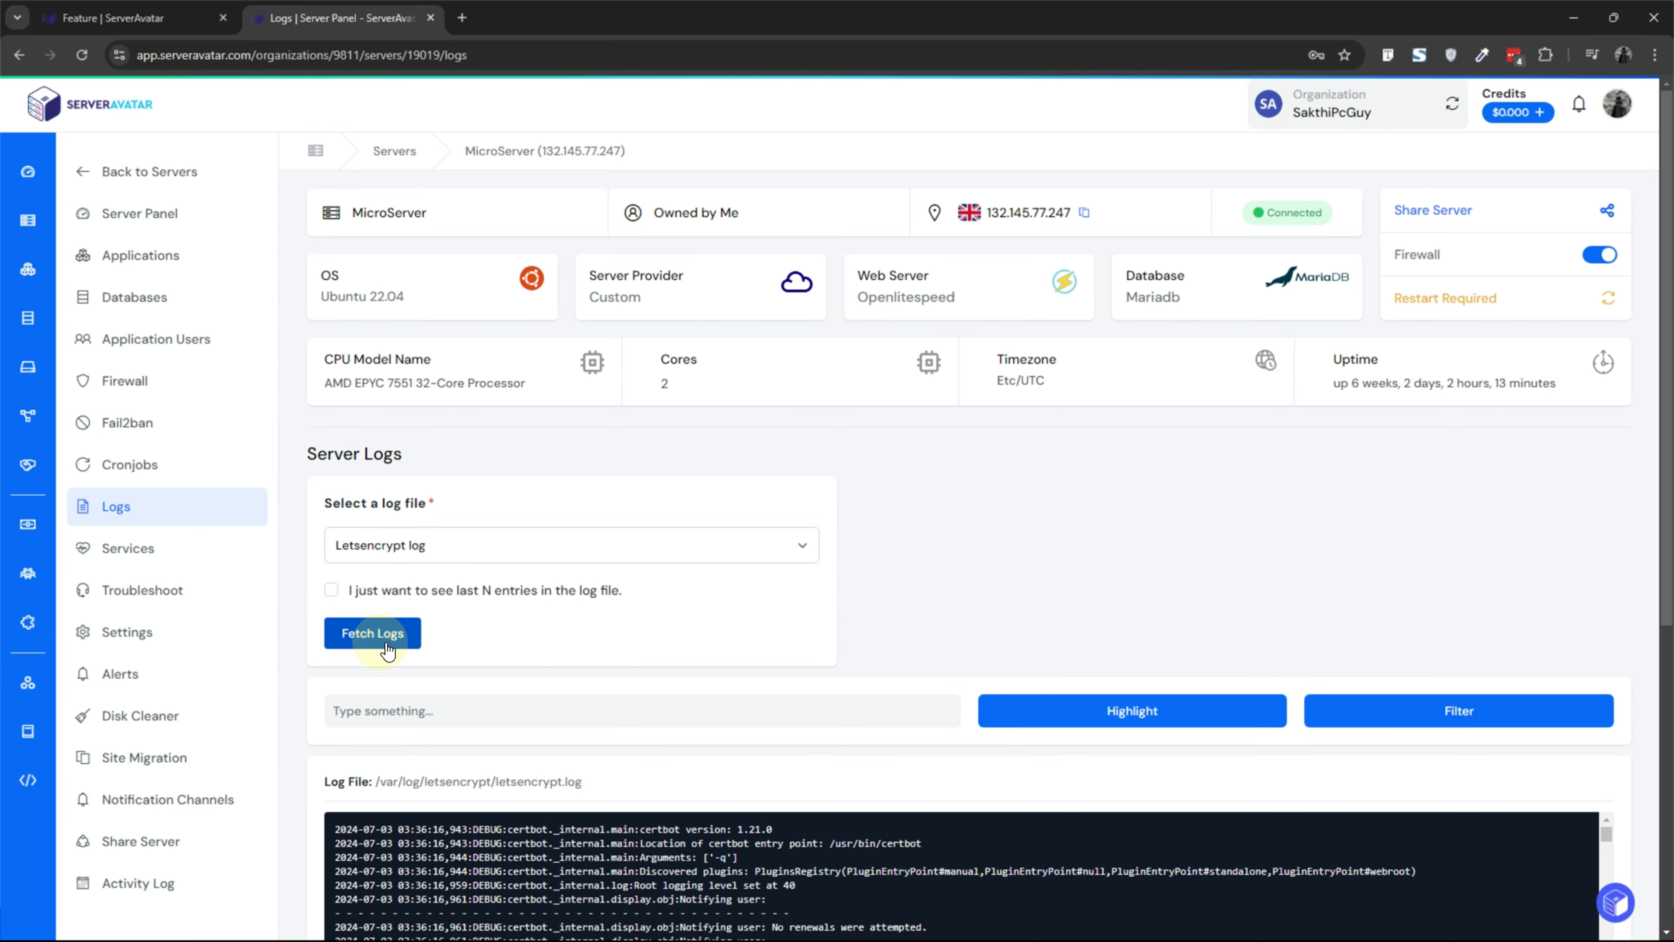
pyautogui.scroll(-4, 392, 642)
pyautogui.scroll(-3, 398, 647)
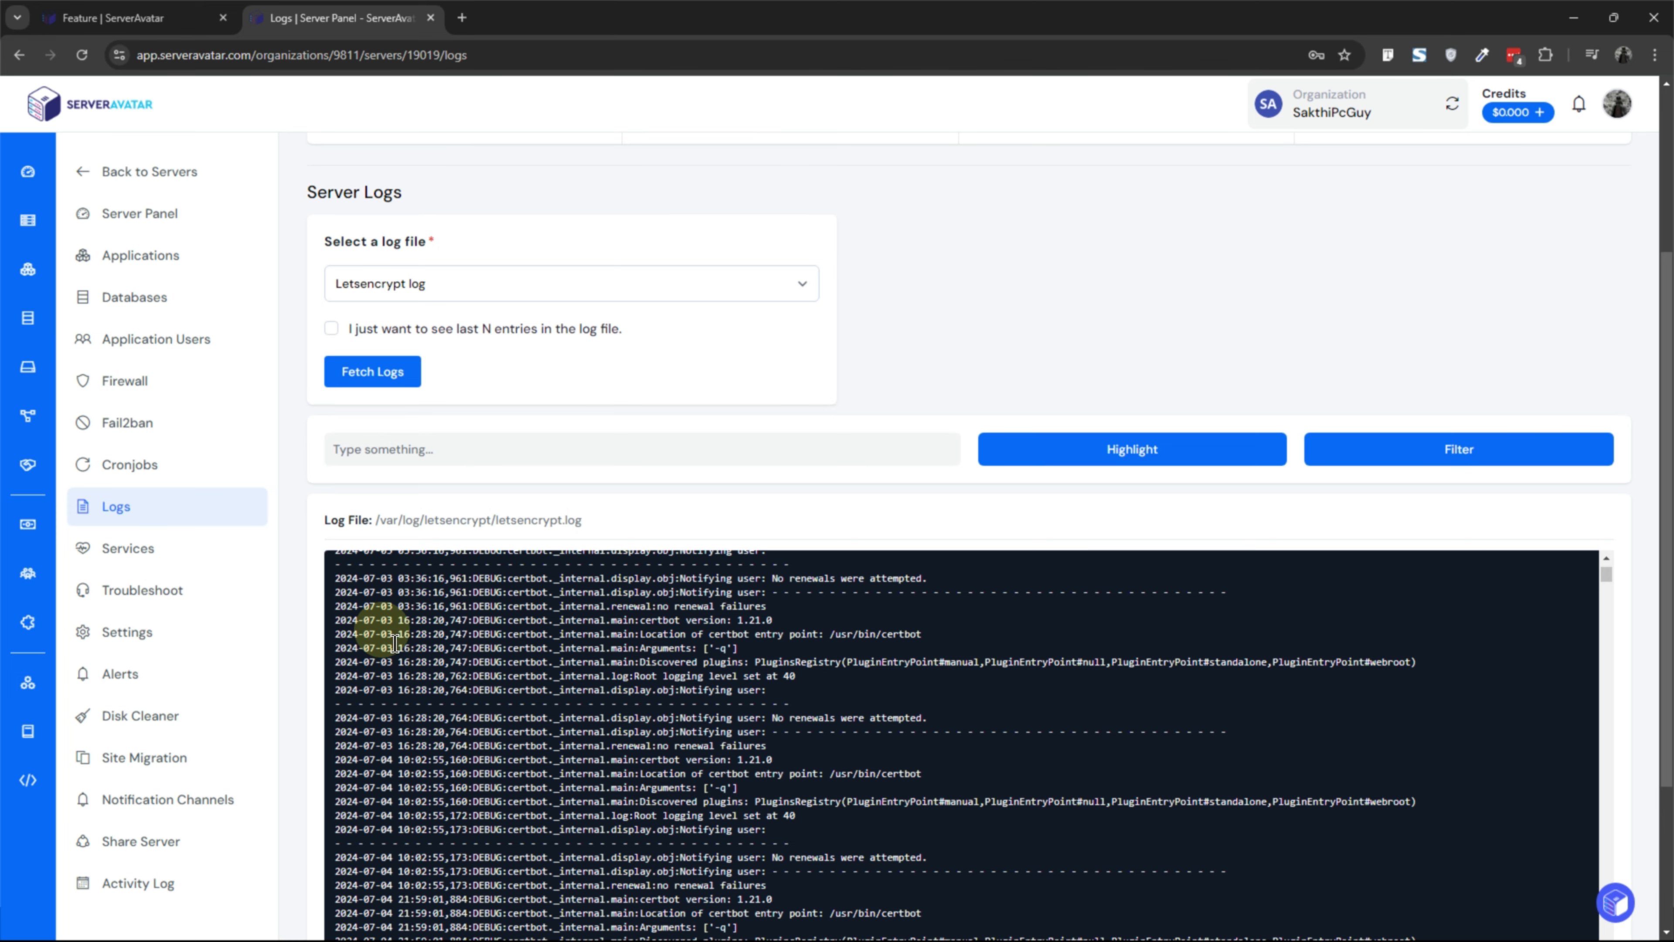
# - Review the status, CPU usage and memory usage of the services on MicroServer
pyautogui.click(173, 569)
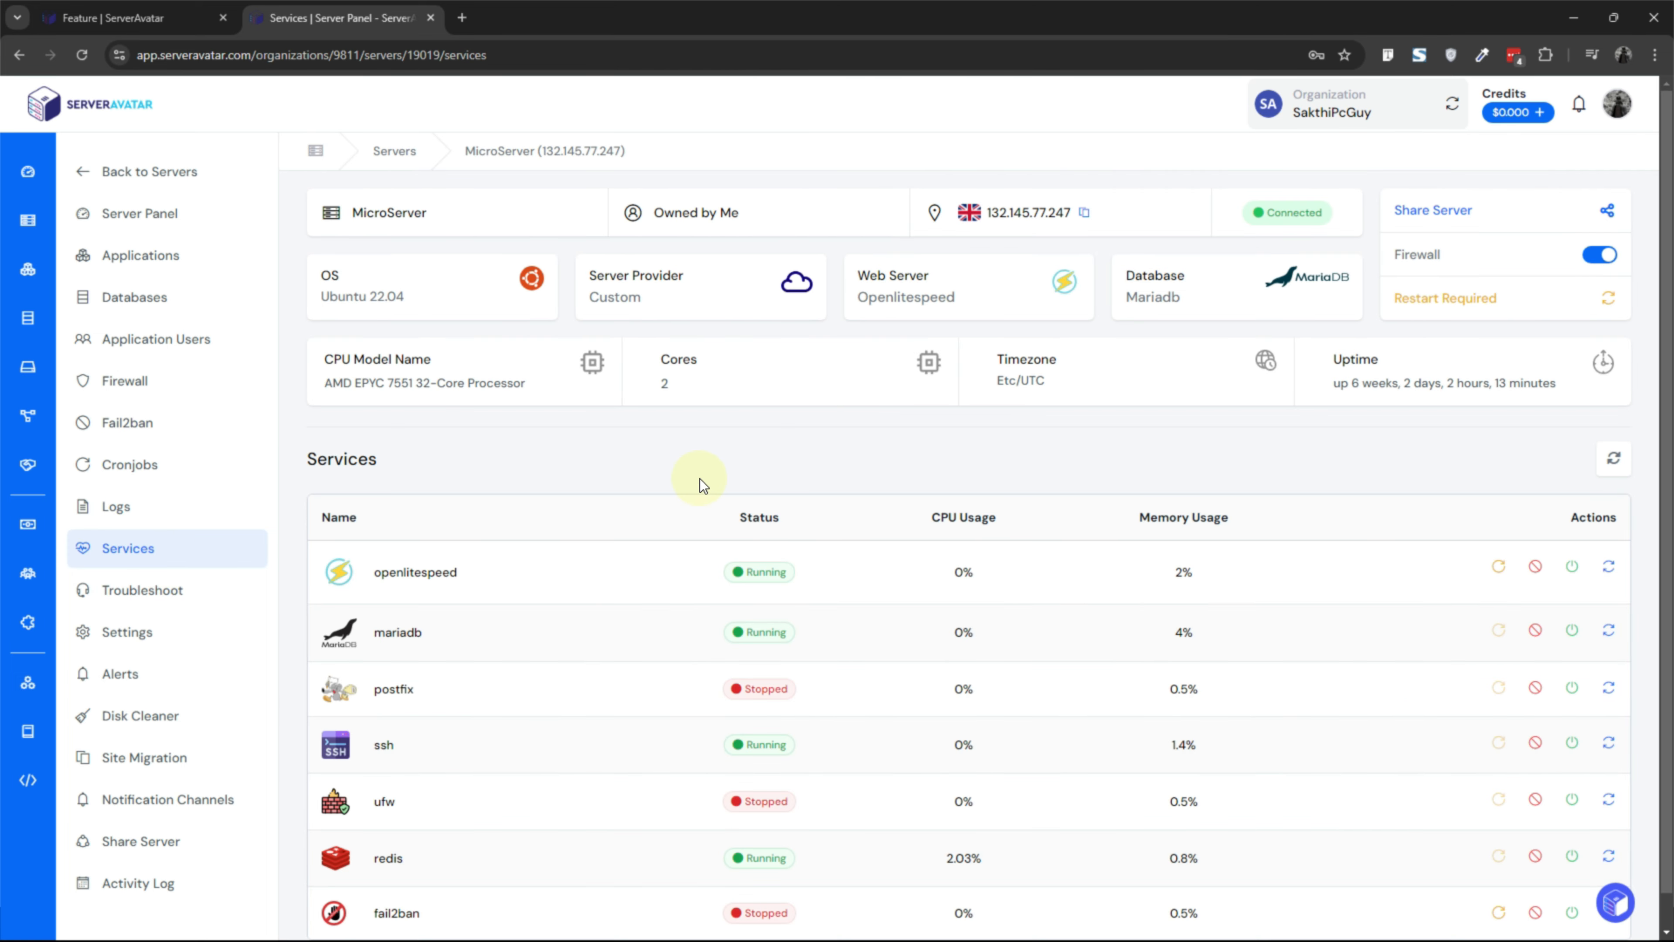
pyautogui.scroll(-1, 680, 495)
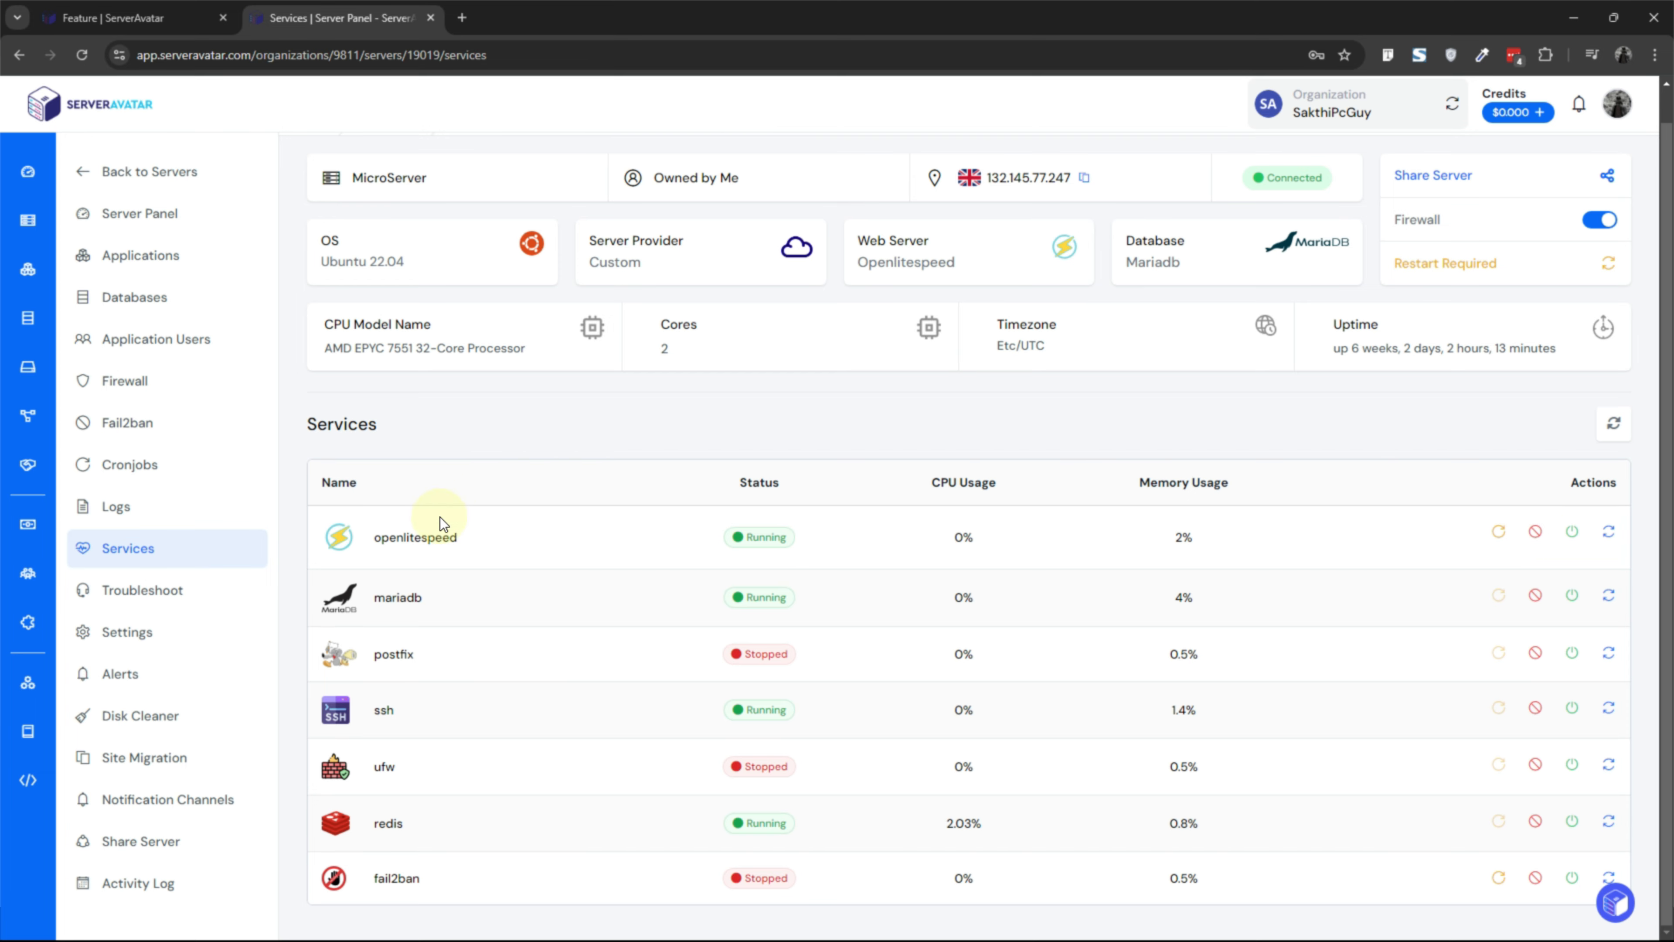
# - Run the recheck and reset of MicroServer's server configuration from its troubleshooting page
pyautogui.click(168, 593)
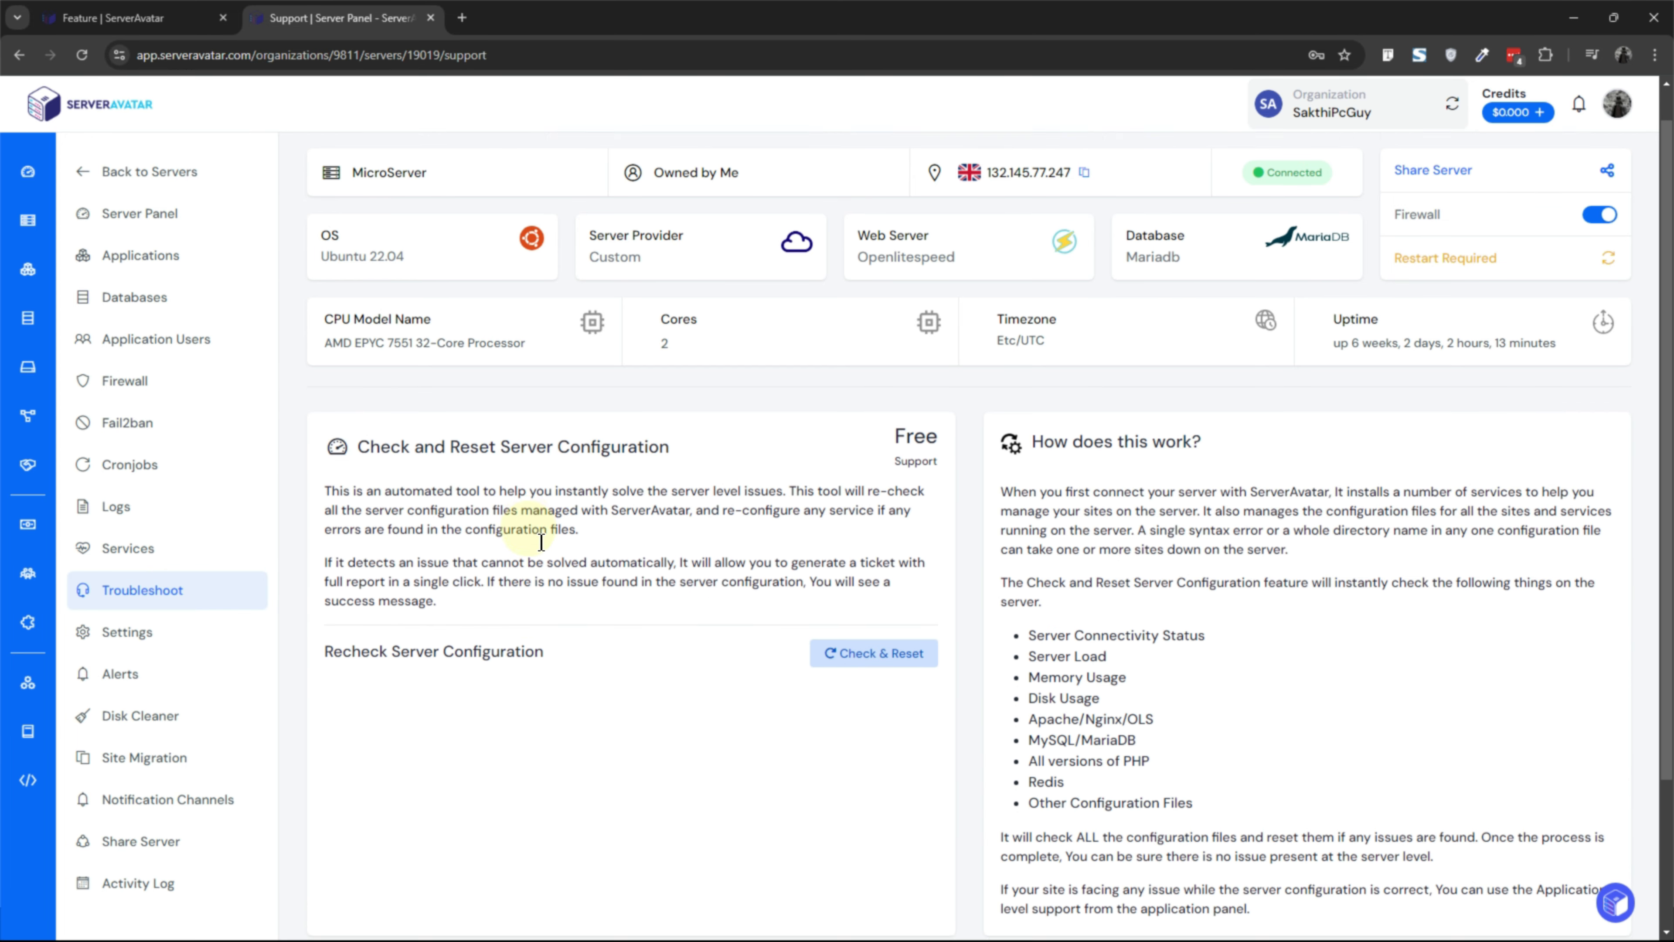
pyautogui.scroll(-2, 527, 527)
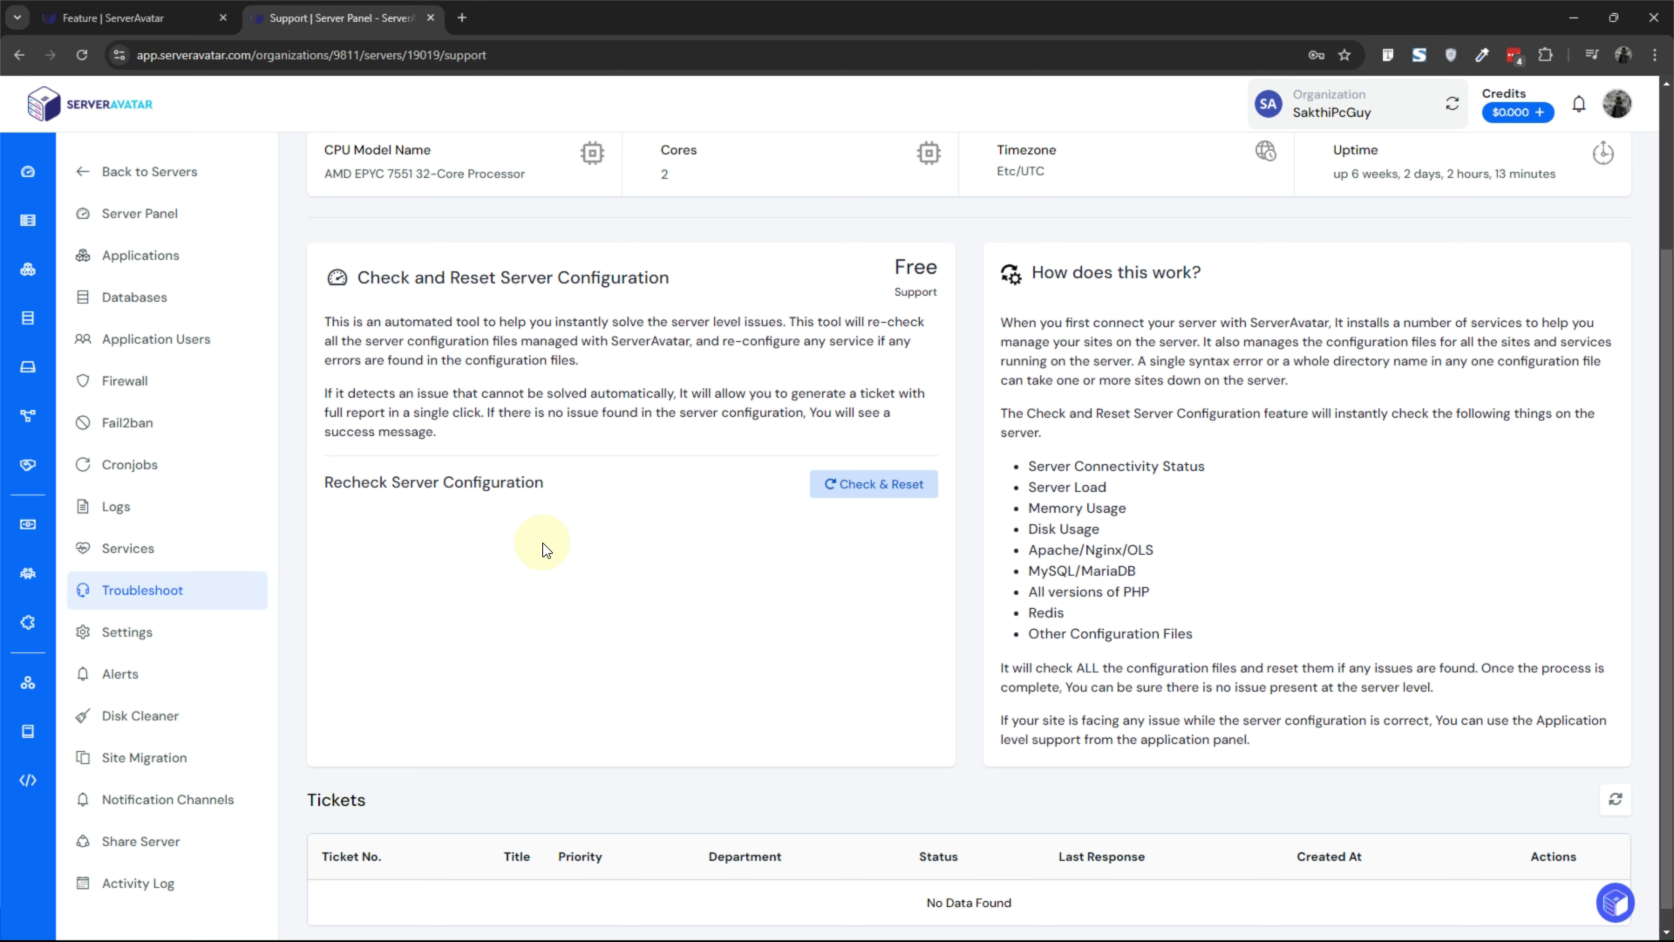
pyautogui.click(870, 483)
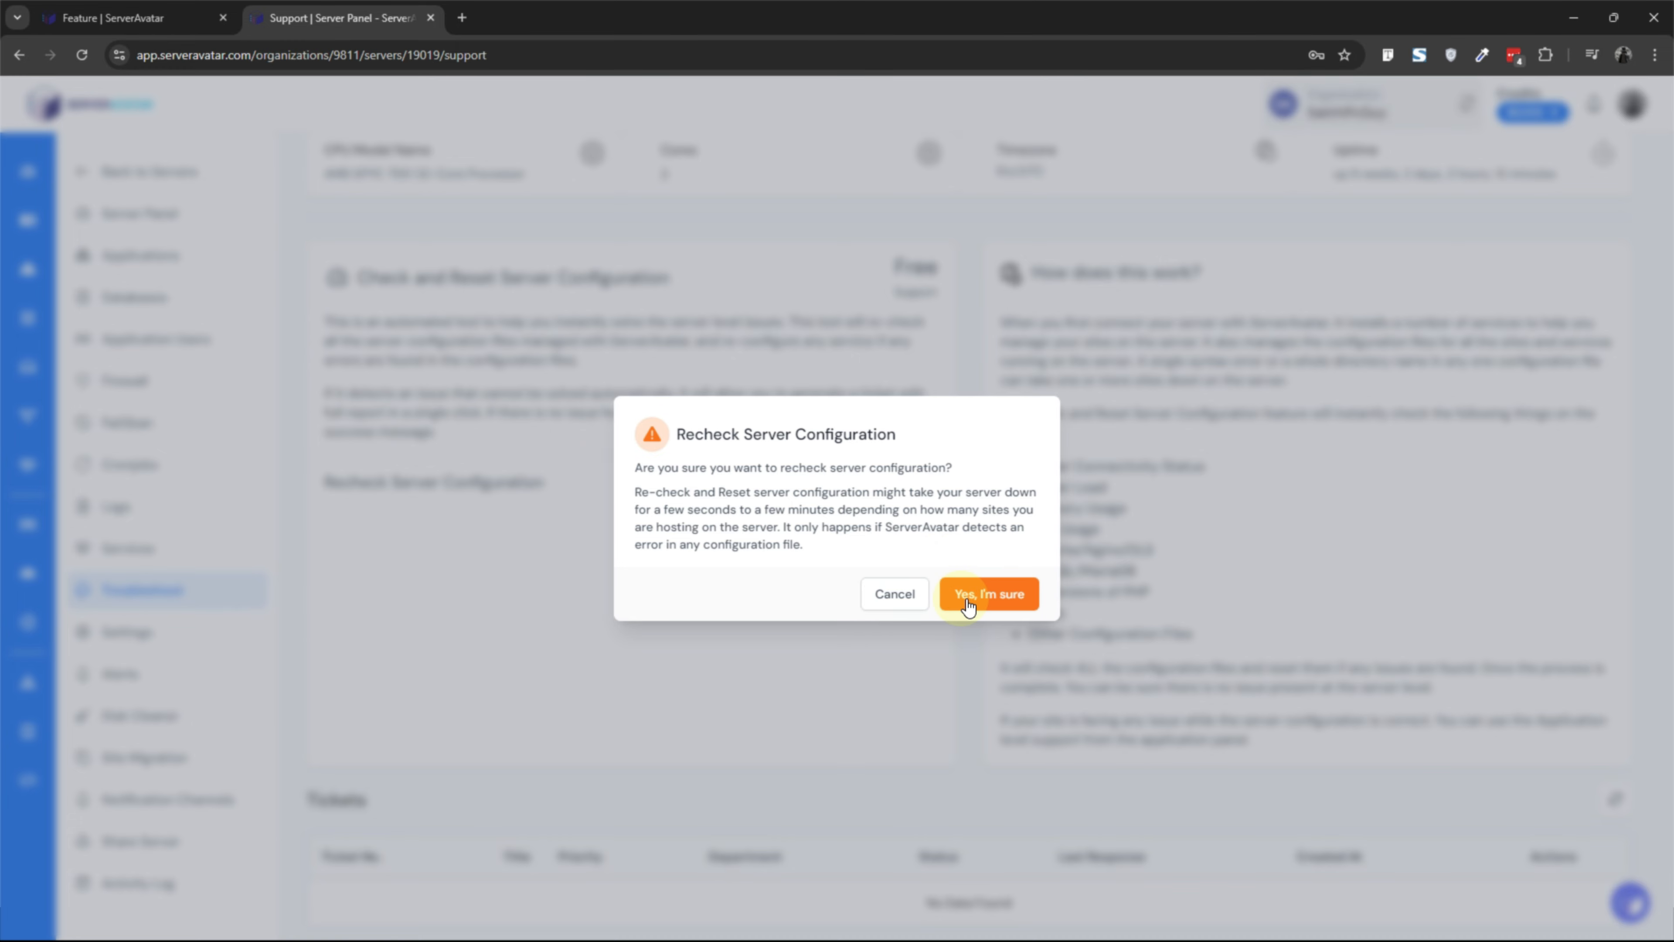
pyautogui.click(966, 600)
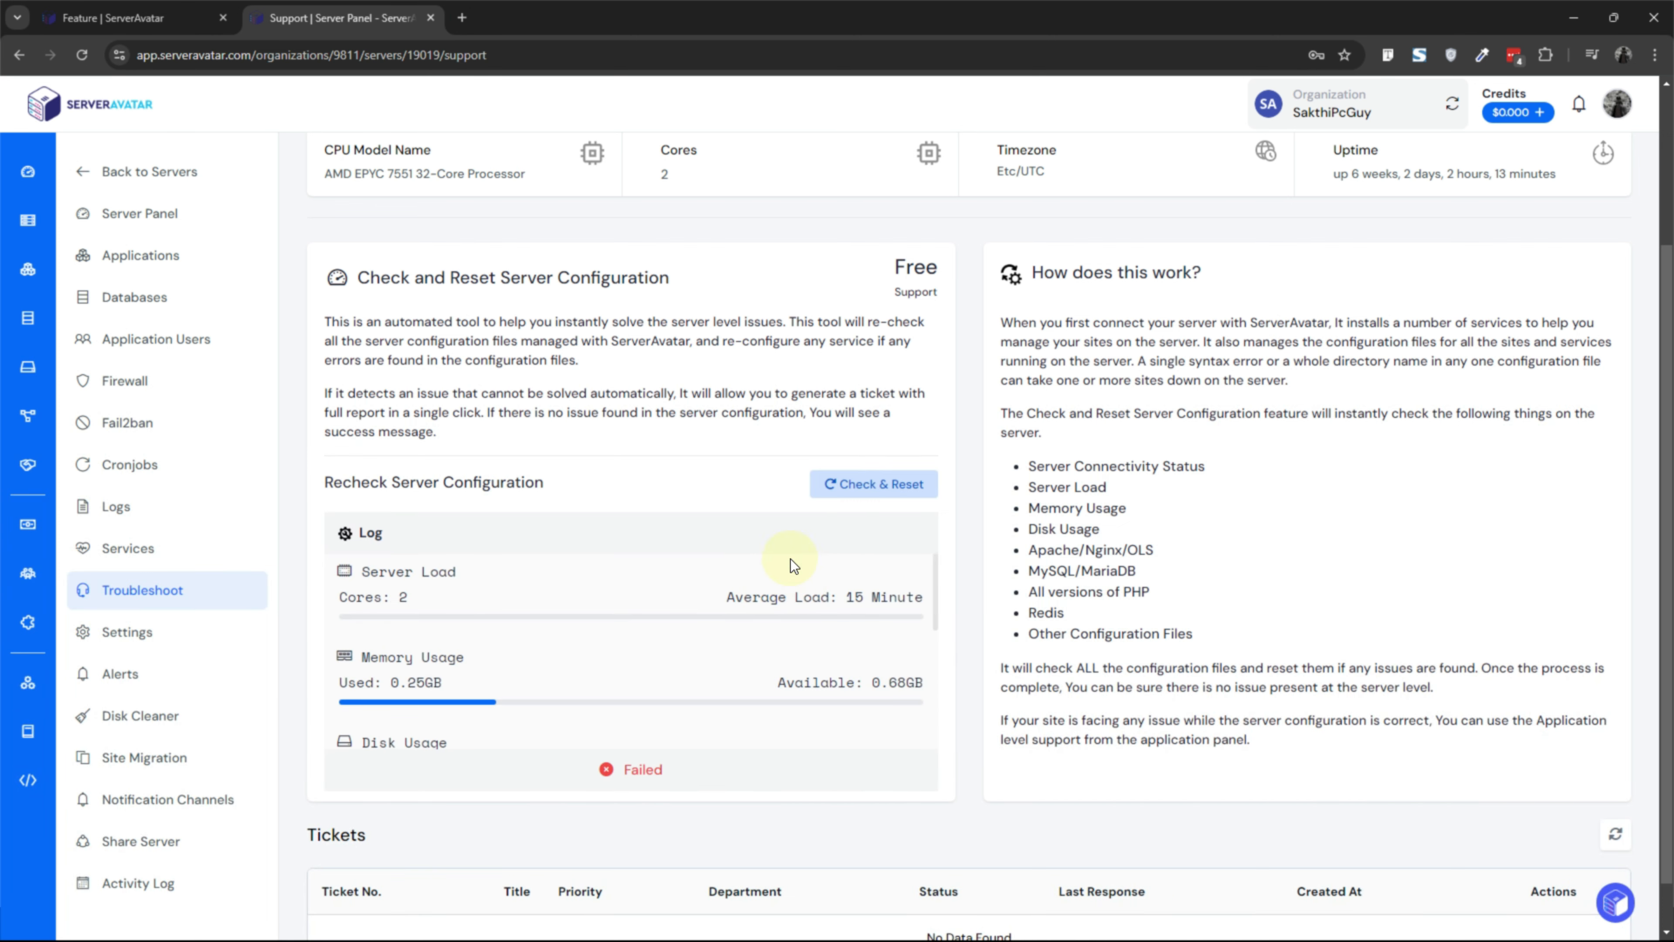
# - Examine the configuration check log for the state of each service and the server's memory and disk usage
pyautogui.scroll(-3, 527, 616)
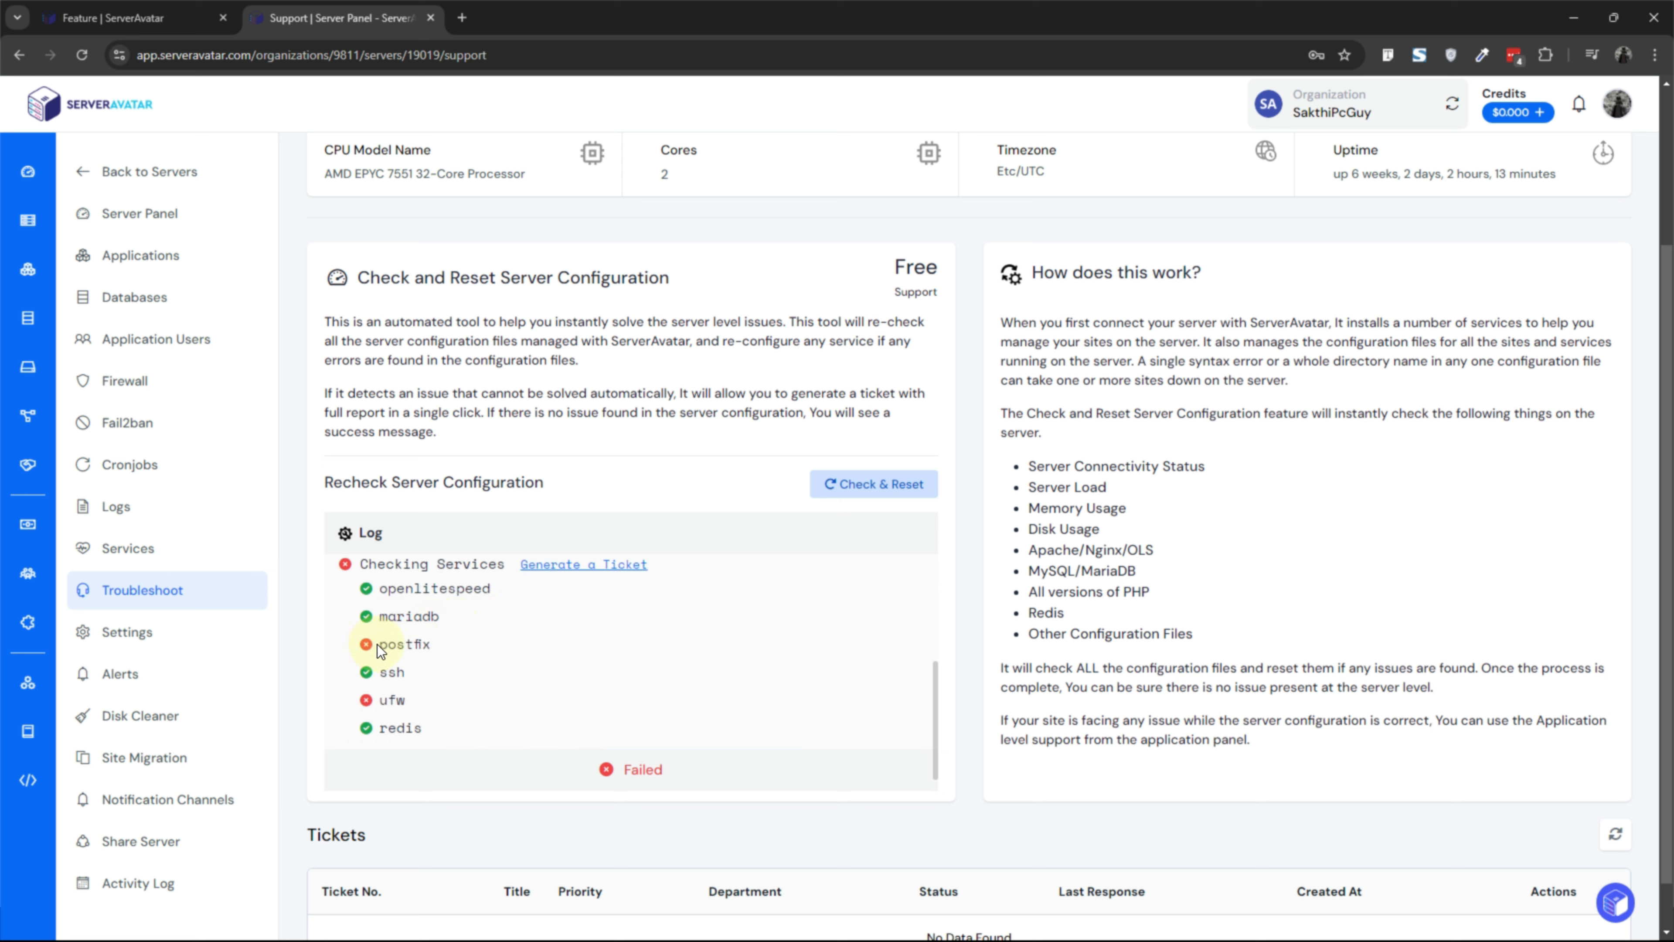
pyautogui.moveTo(379, 643); pyautogui.dragTo(421, 644)
pyautogui.moveTo(411, 701); pyautogui.dragTo(382, 704)
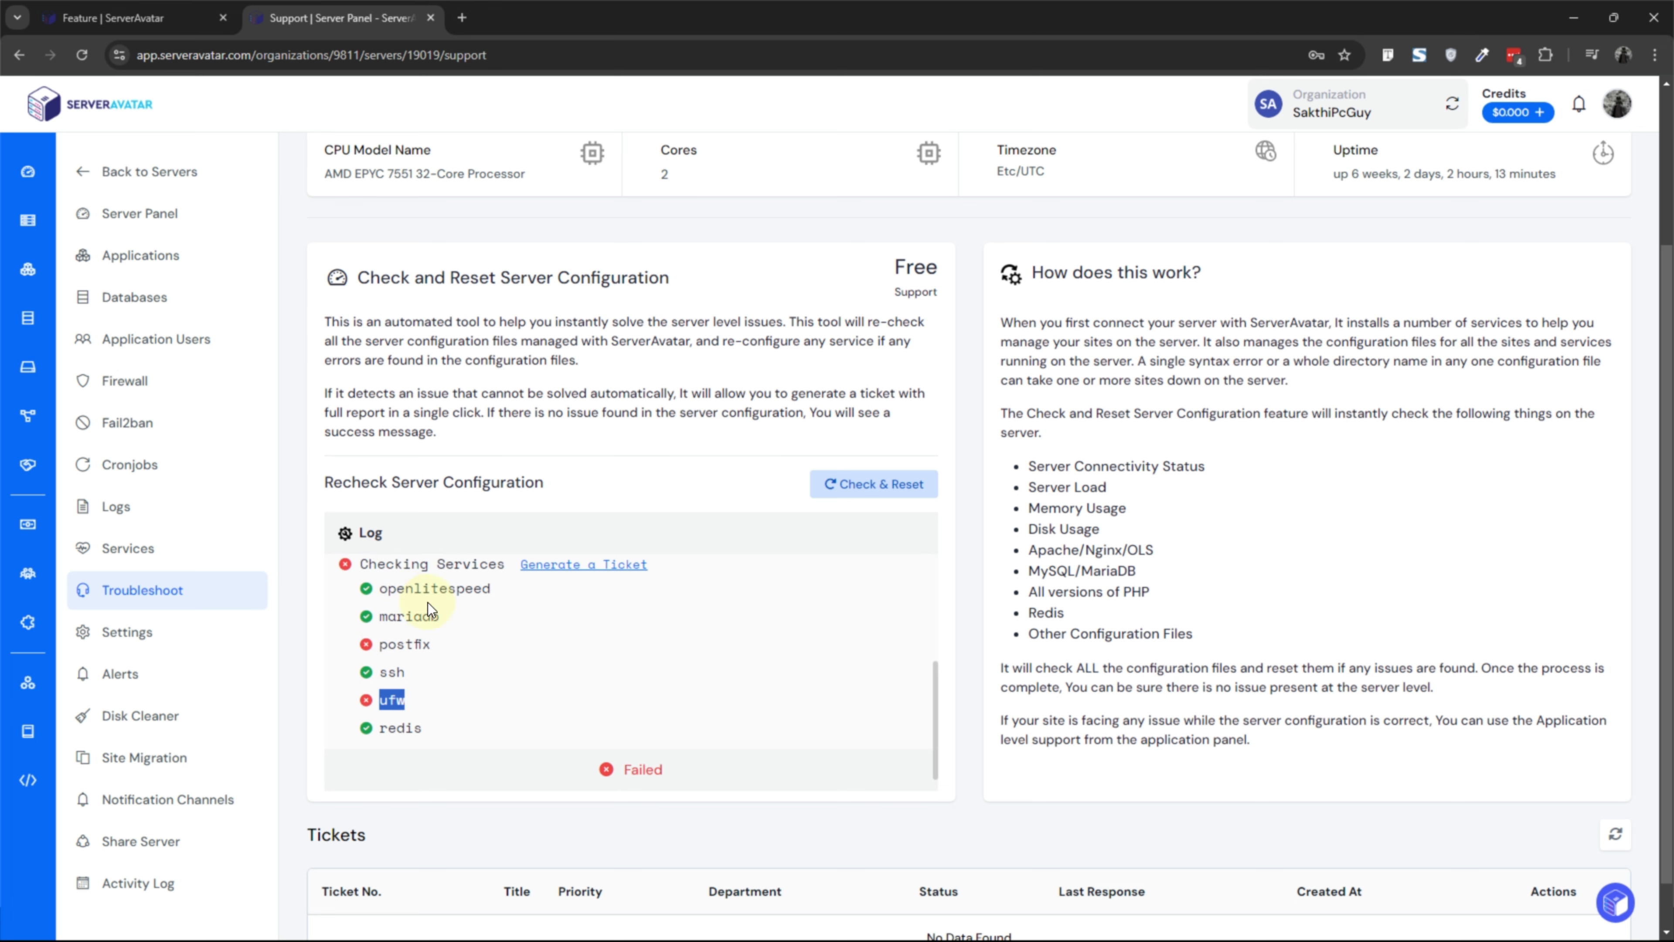
pyautogui.scroll(-2, 428, 651)
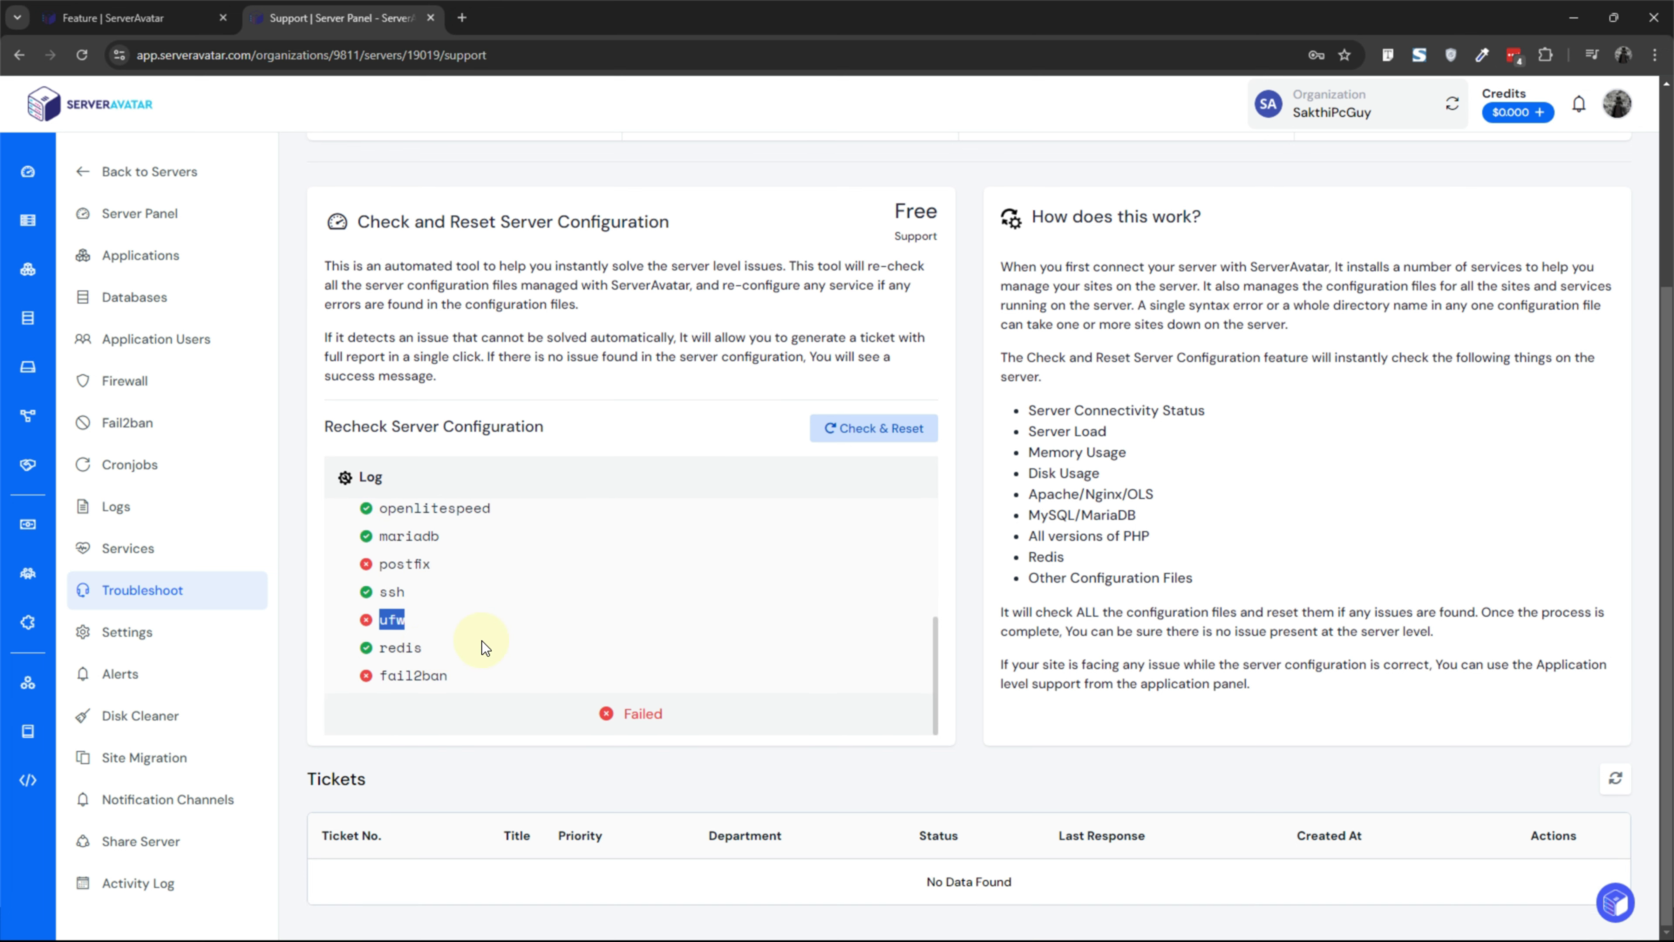
pyautogui.scroll(10, 482, 641)
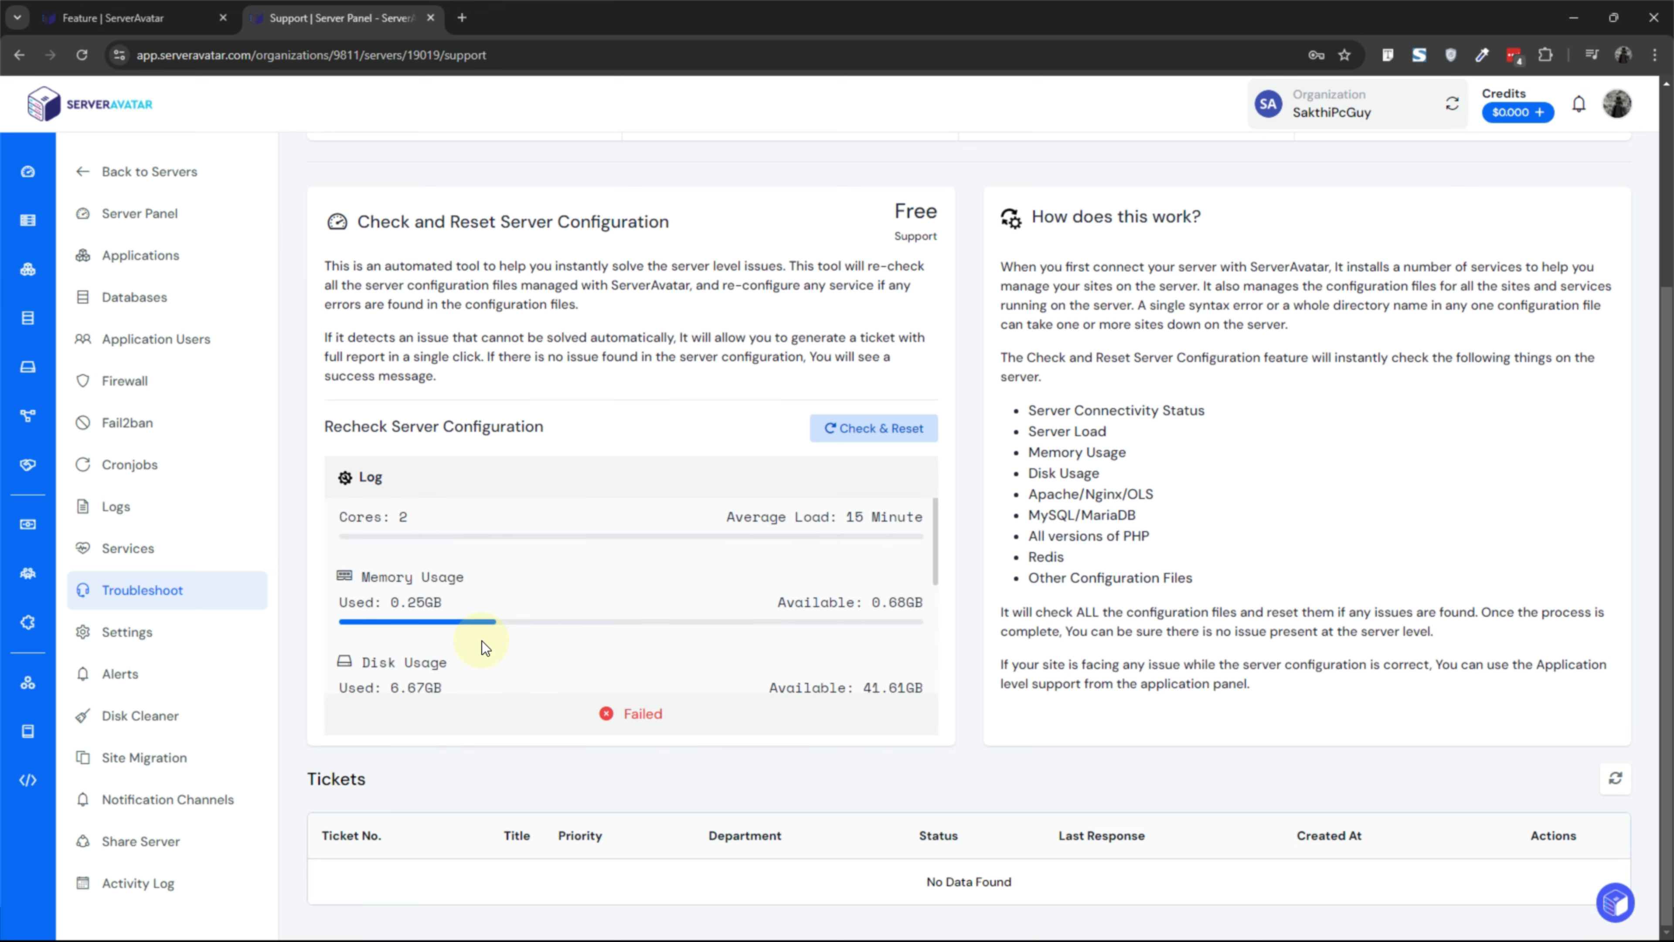
# - Review MicroServer's general settings, ionCube, automatic reboot, control panel access and Node.js installation options
pyautogui.click(216, 634)
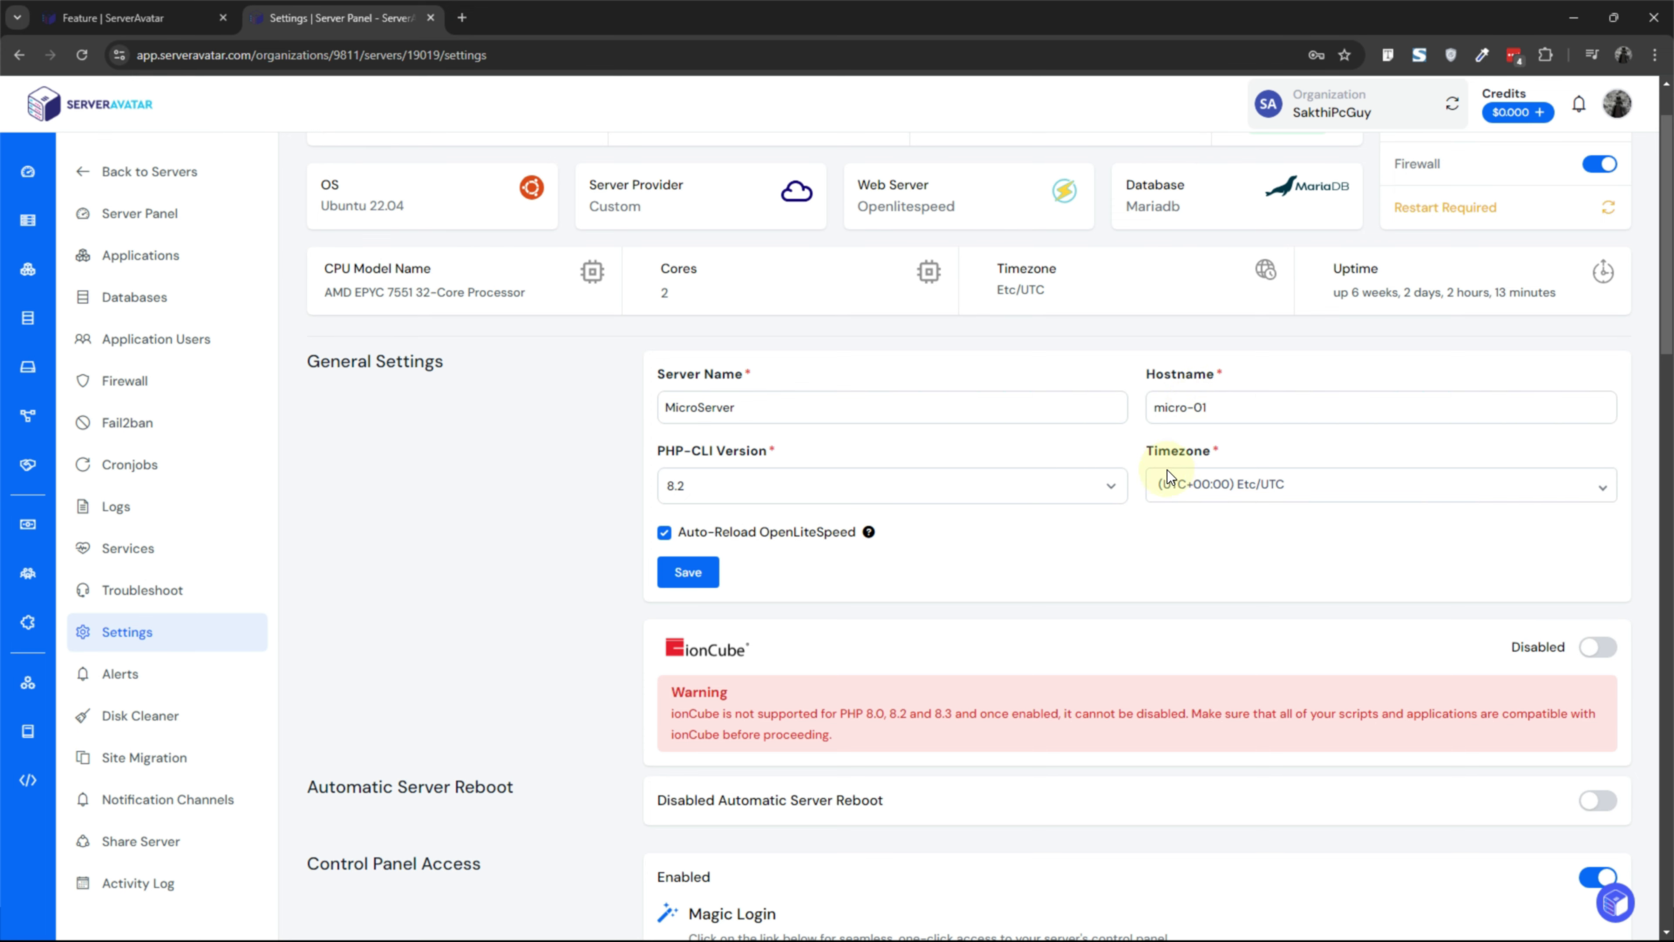
pyautogui.scroll(-2, 1081, 507)
pyautogui.scroll(-3, 1077, 505)
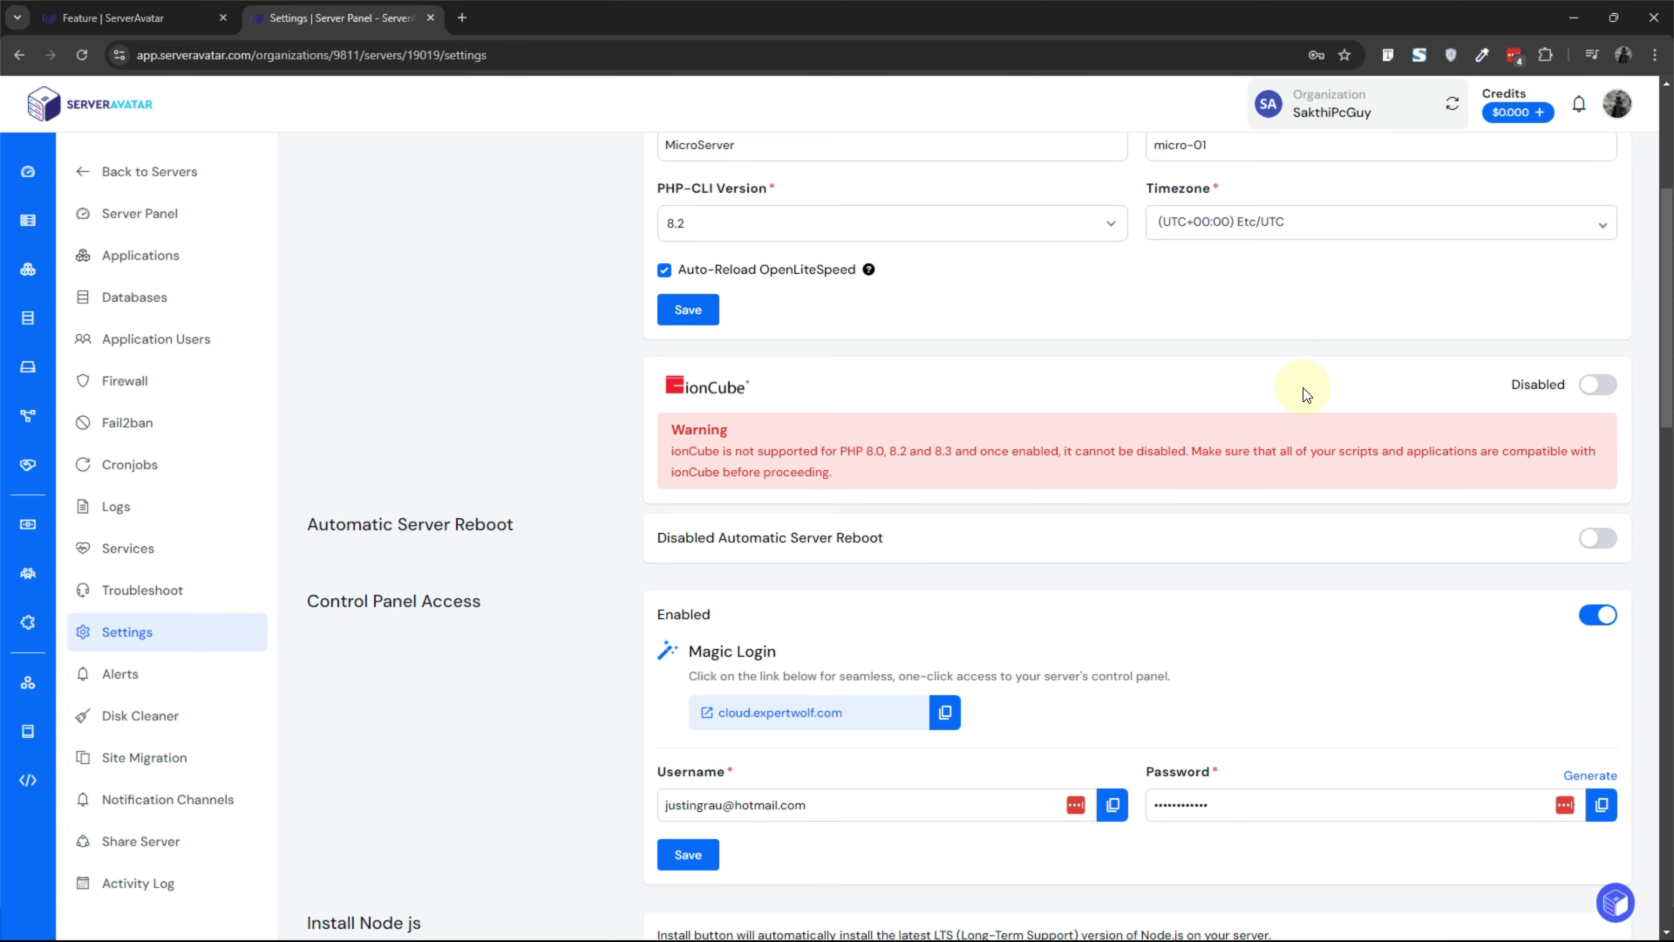
pyautogui.scroll(-8, 1302, 387)
pyautogui.scroll(-4, 1302, 387)
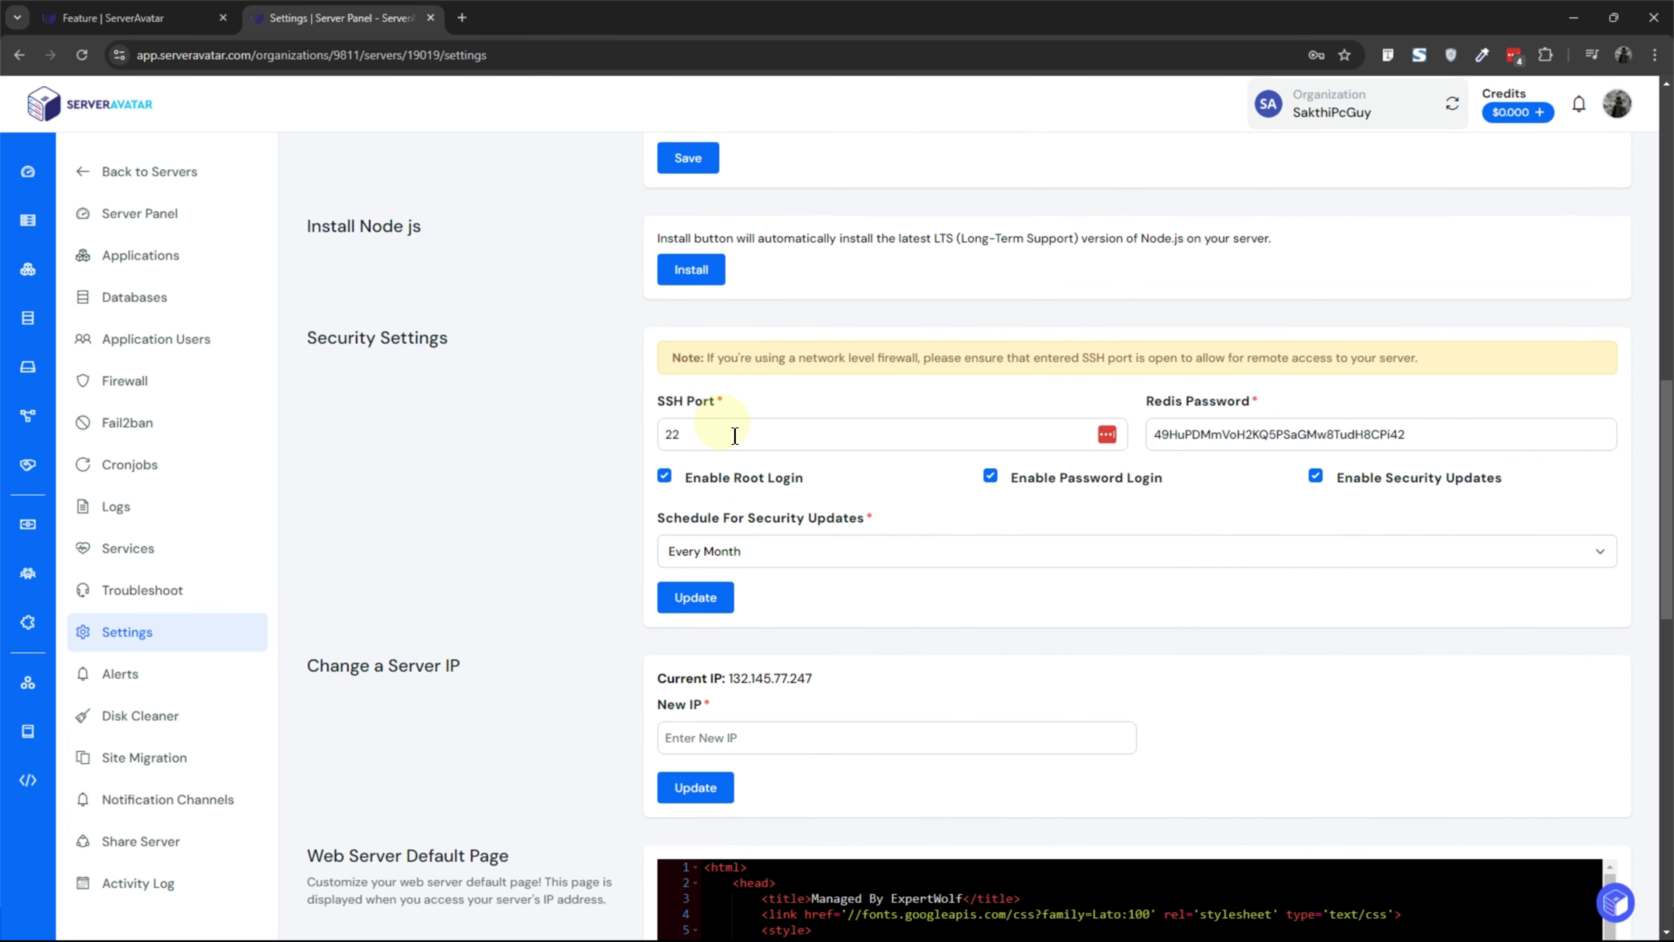
# - Look over the Redis password field and the security update frequencies, choosing Every Month as the schedule
pyautogui.tripleClick(1181, 403)
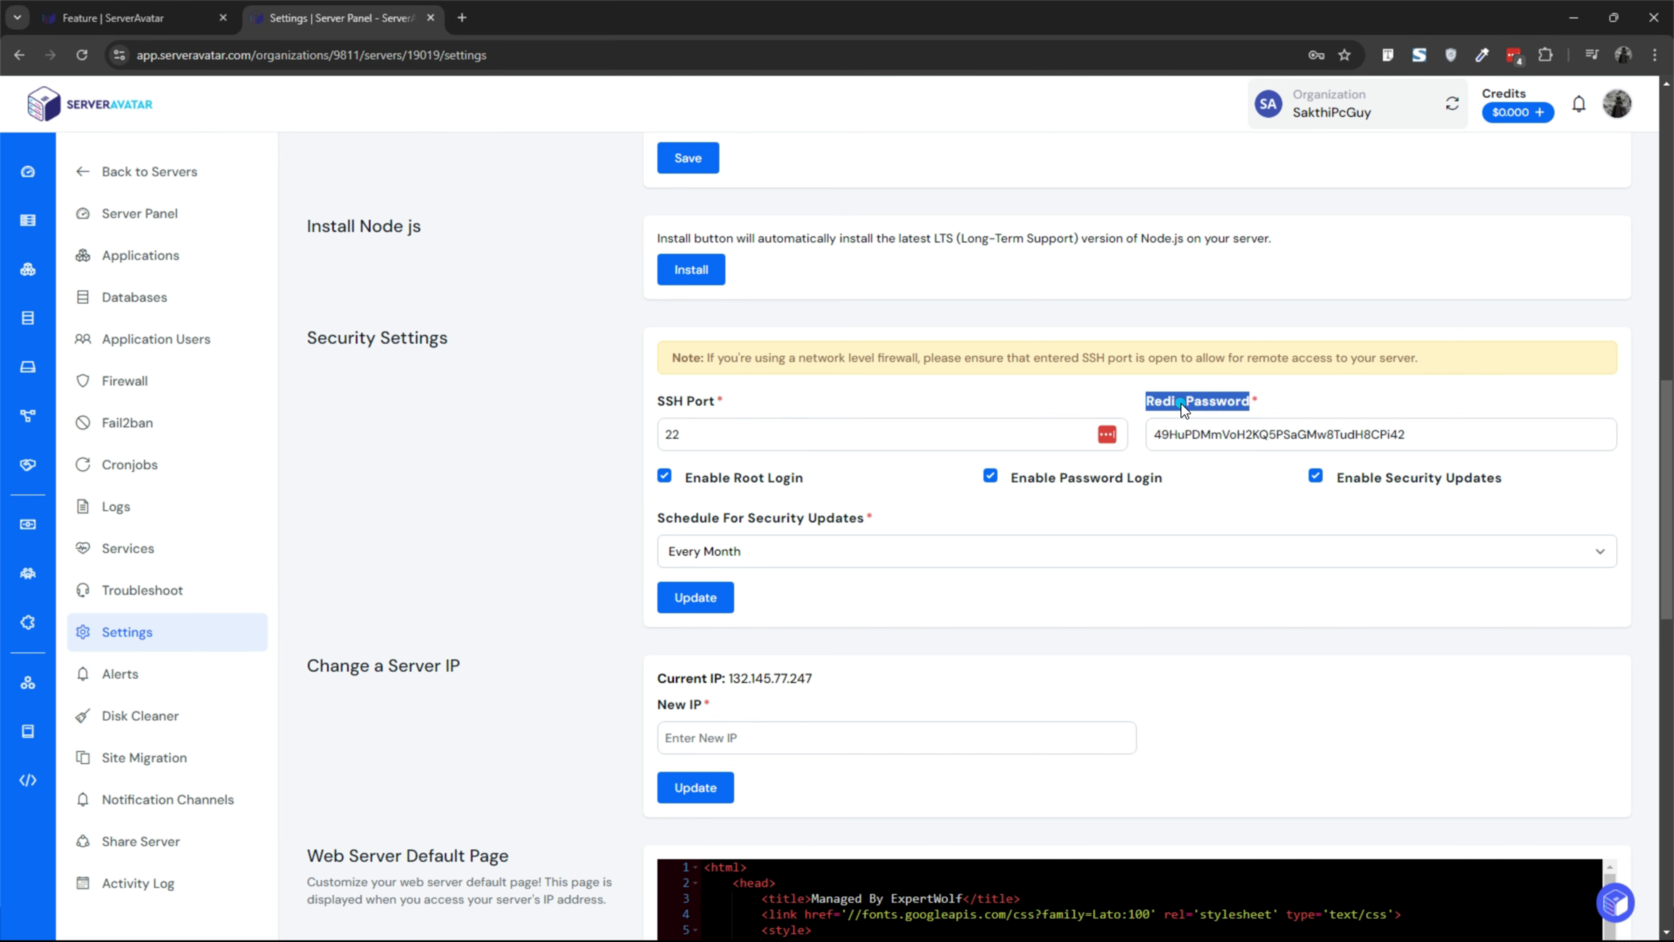
pyautogui.click(1086, 386)
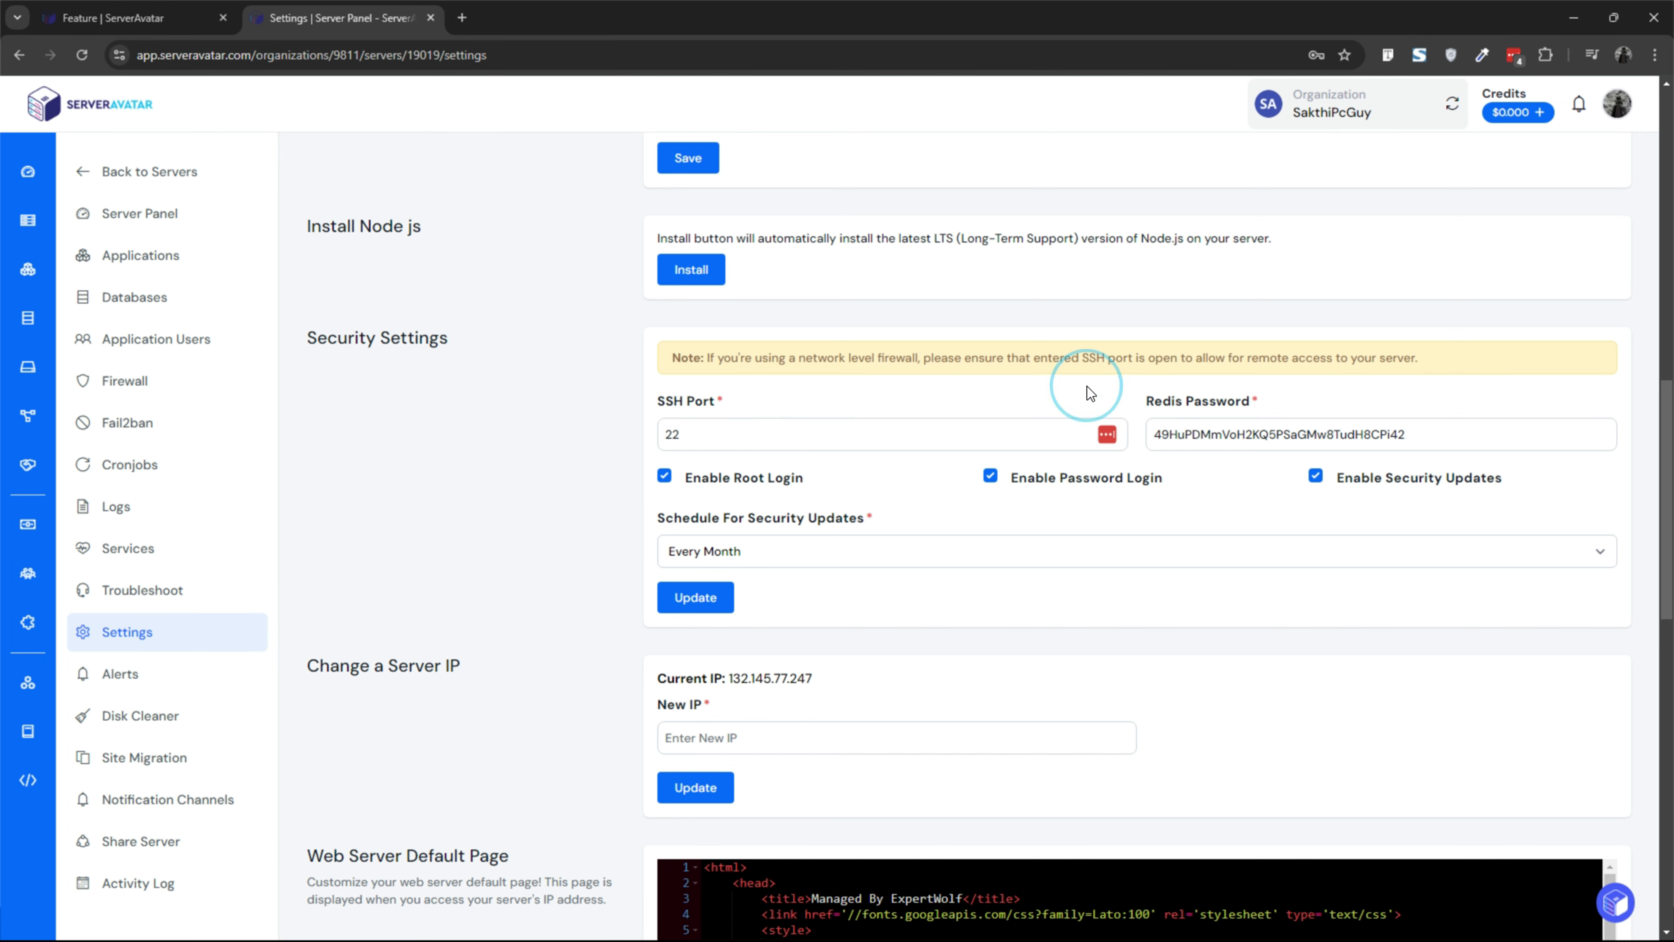
pyautogui.click(754, 552)
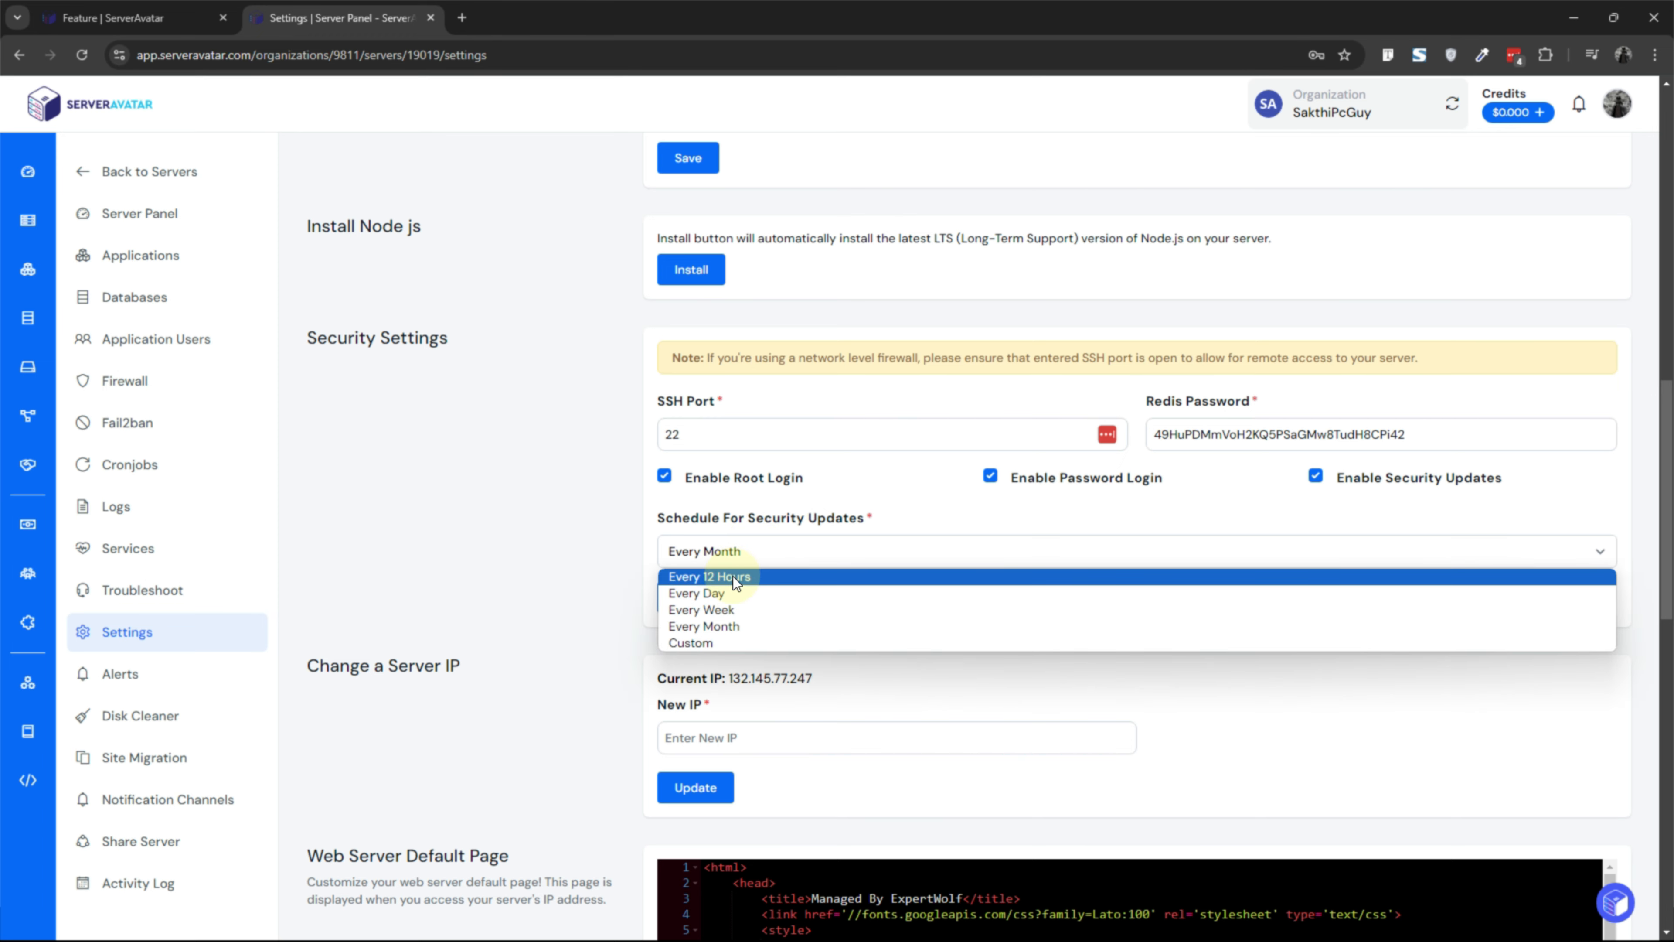
pyautogui.click(738, 623)
# - Review the remaining server settings: IP change, web server default page, application disable page and server disconnection
pyautogui.scroll(-5, 600, 564)
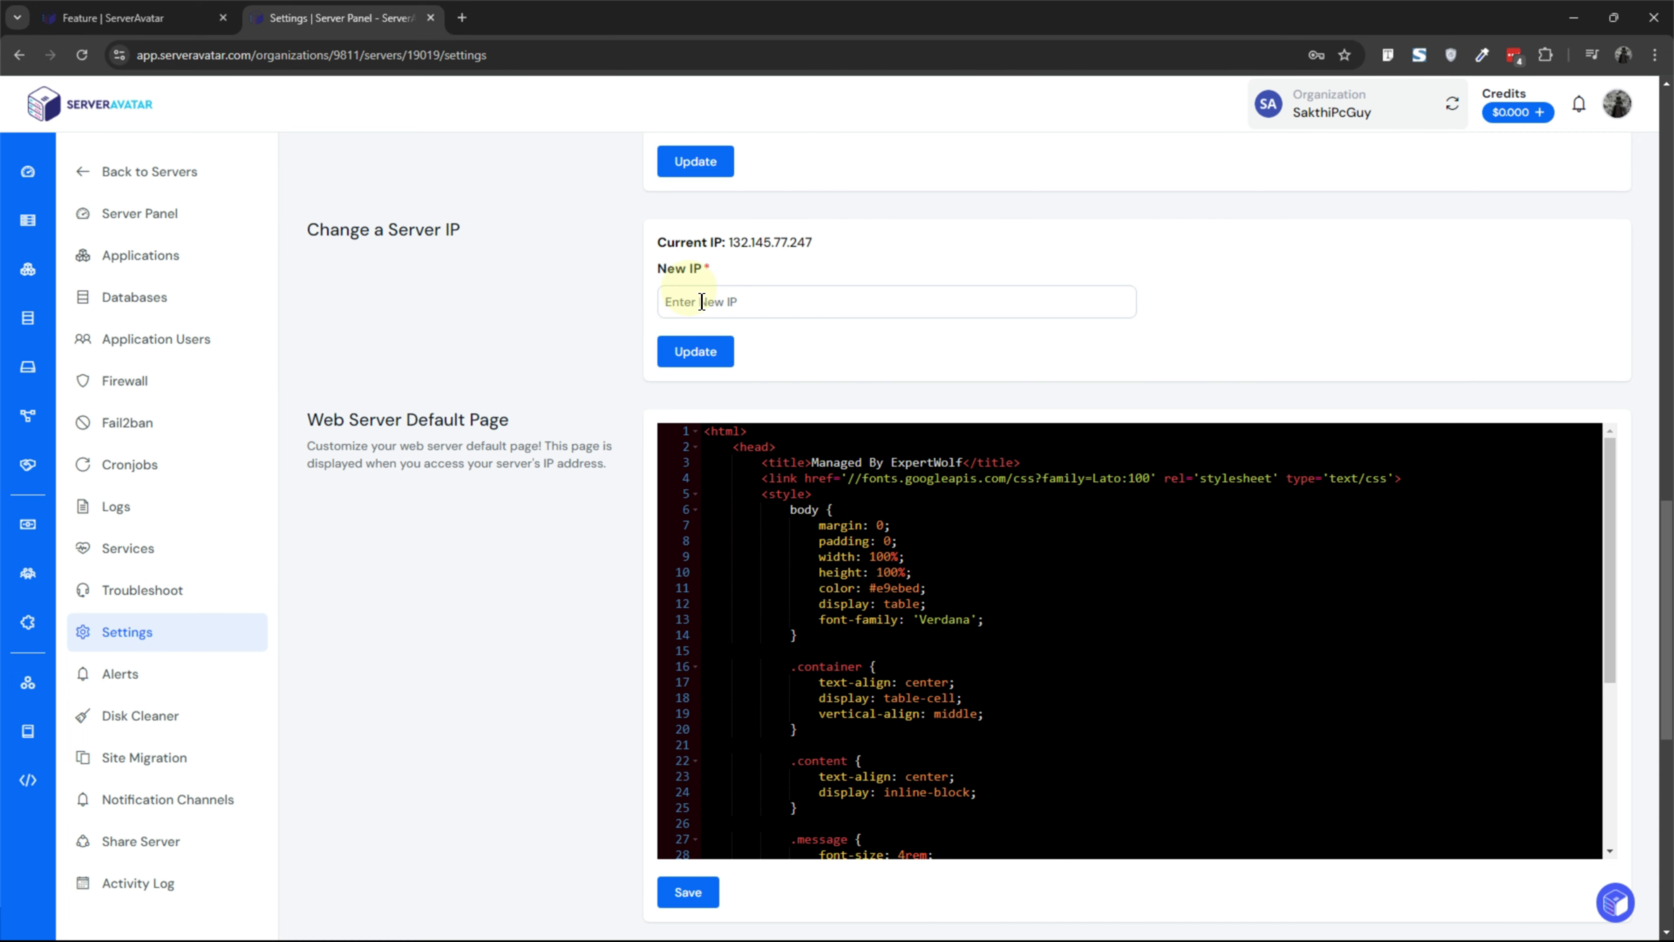
pyautogui.scroll(-1, 520, 449)
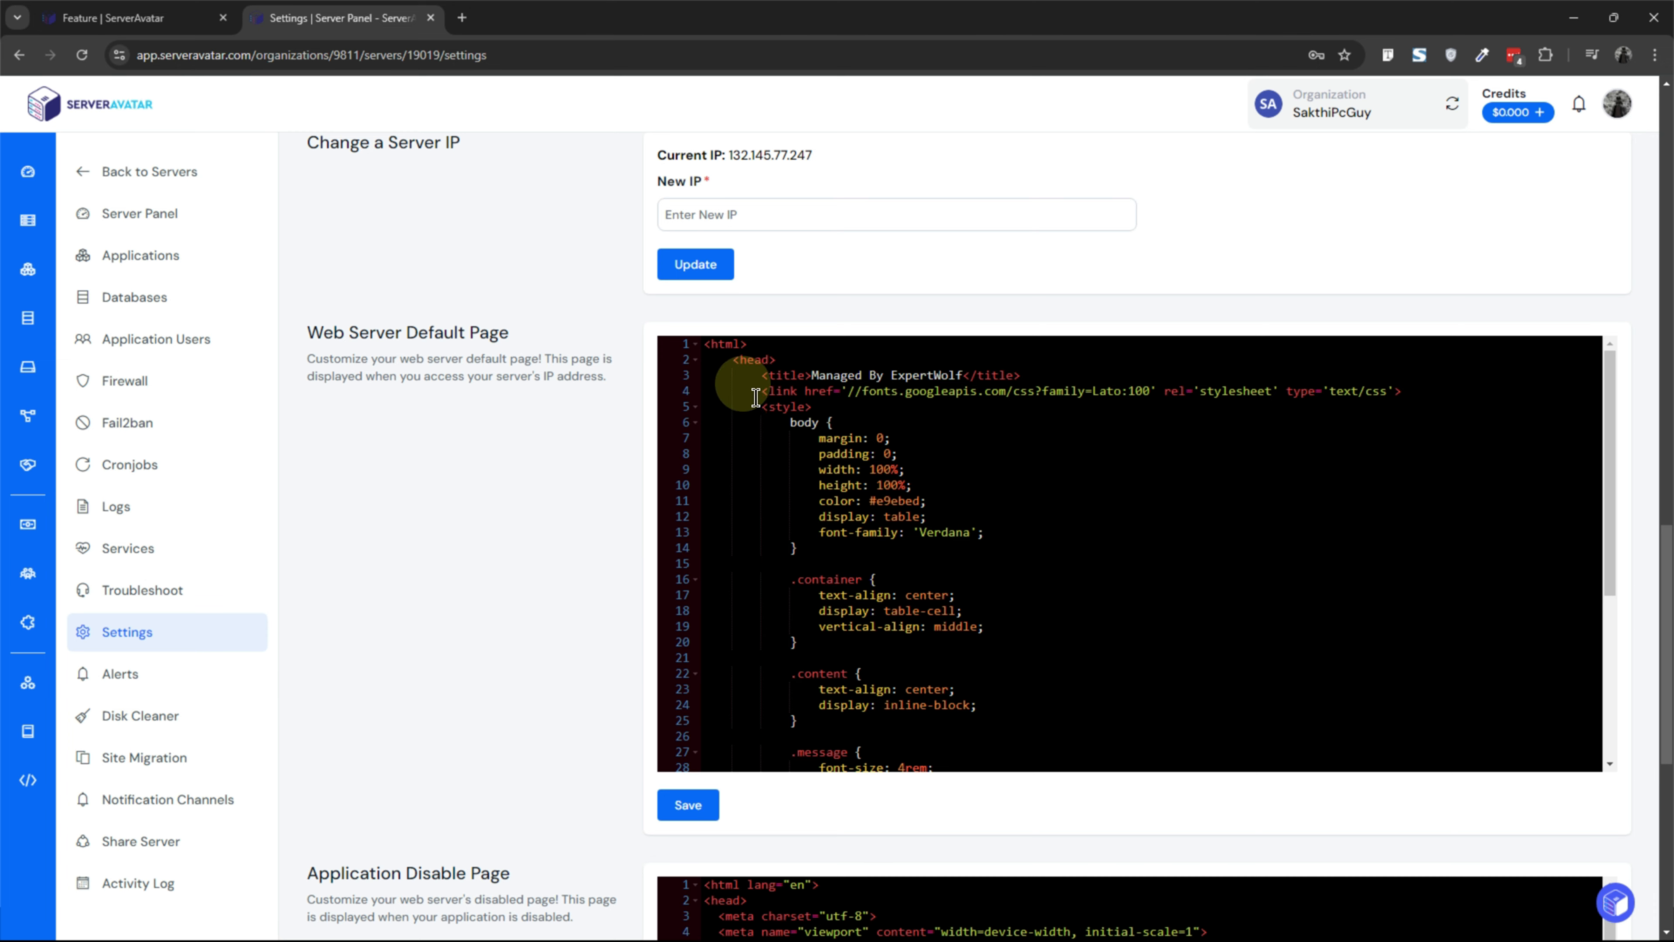
pyautogui.scroll(-1, 879, 619)
pyautogui.scroll(-3, 879, 619)
pyautogui.scroll(-5, 560, 559)
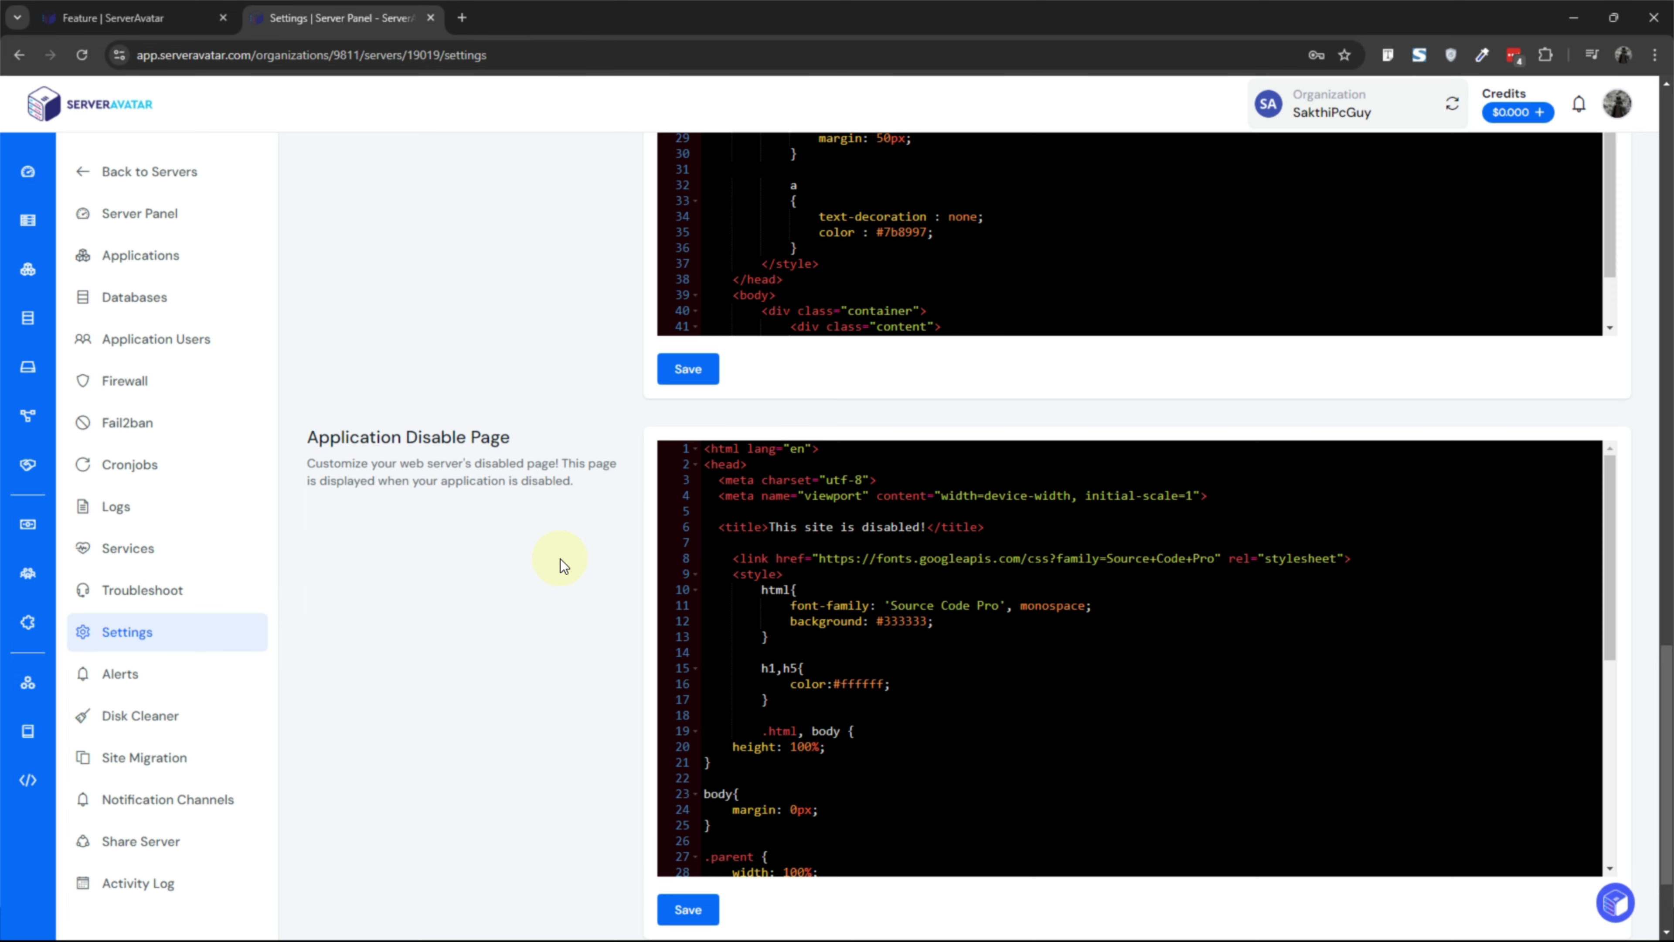
pyautogui.scroll(-3, 680, 658)
pyautogui.scroll(-3, 573, 685)
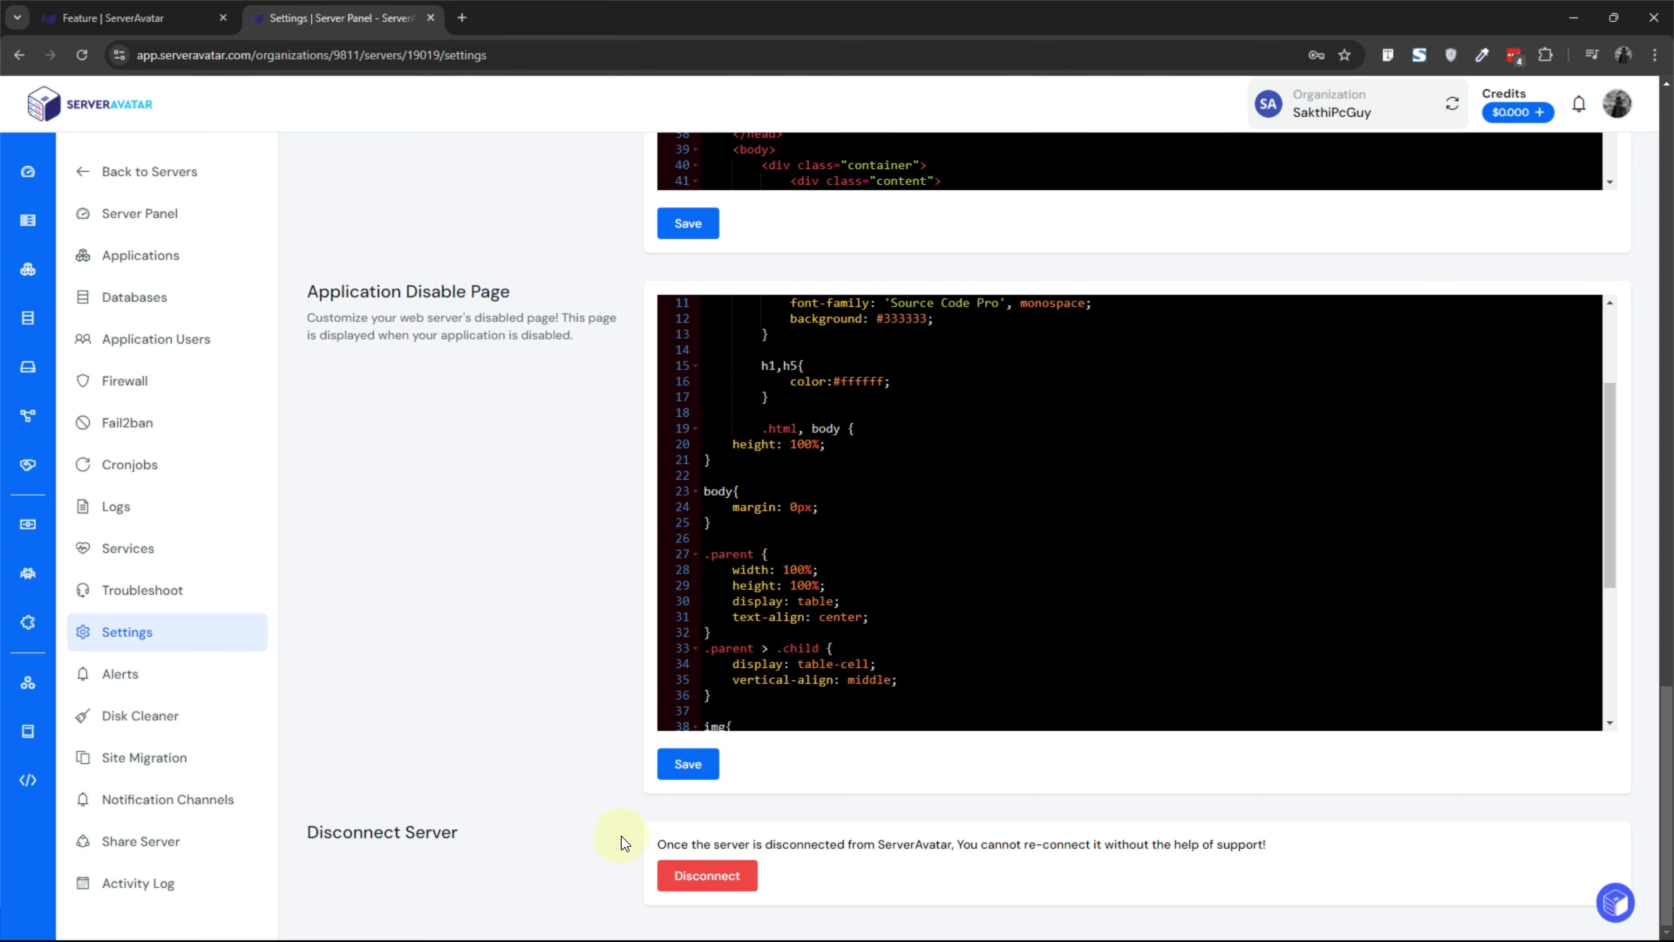
# - View MicroServer's alert thresholds for load, memory and disk usage, as well as its notification channels
pyautogui.click(170, 678)
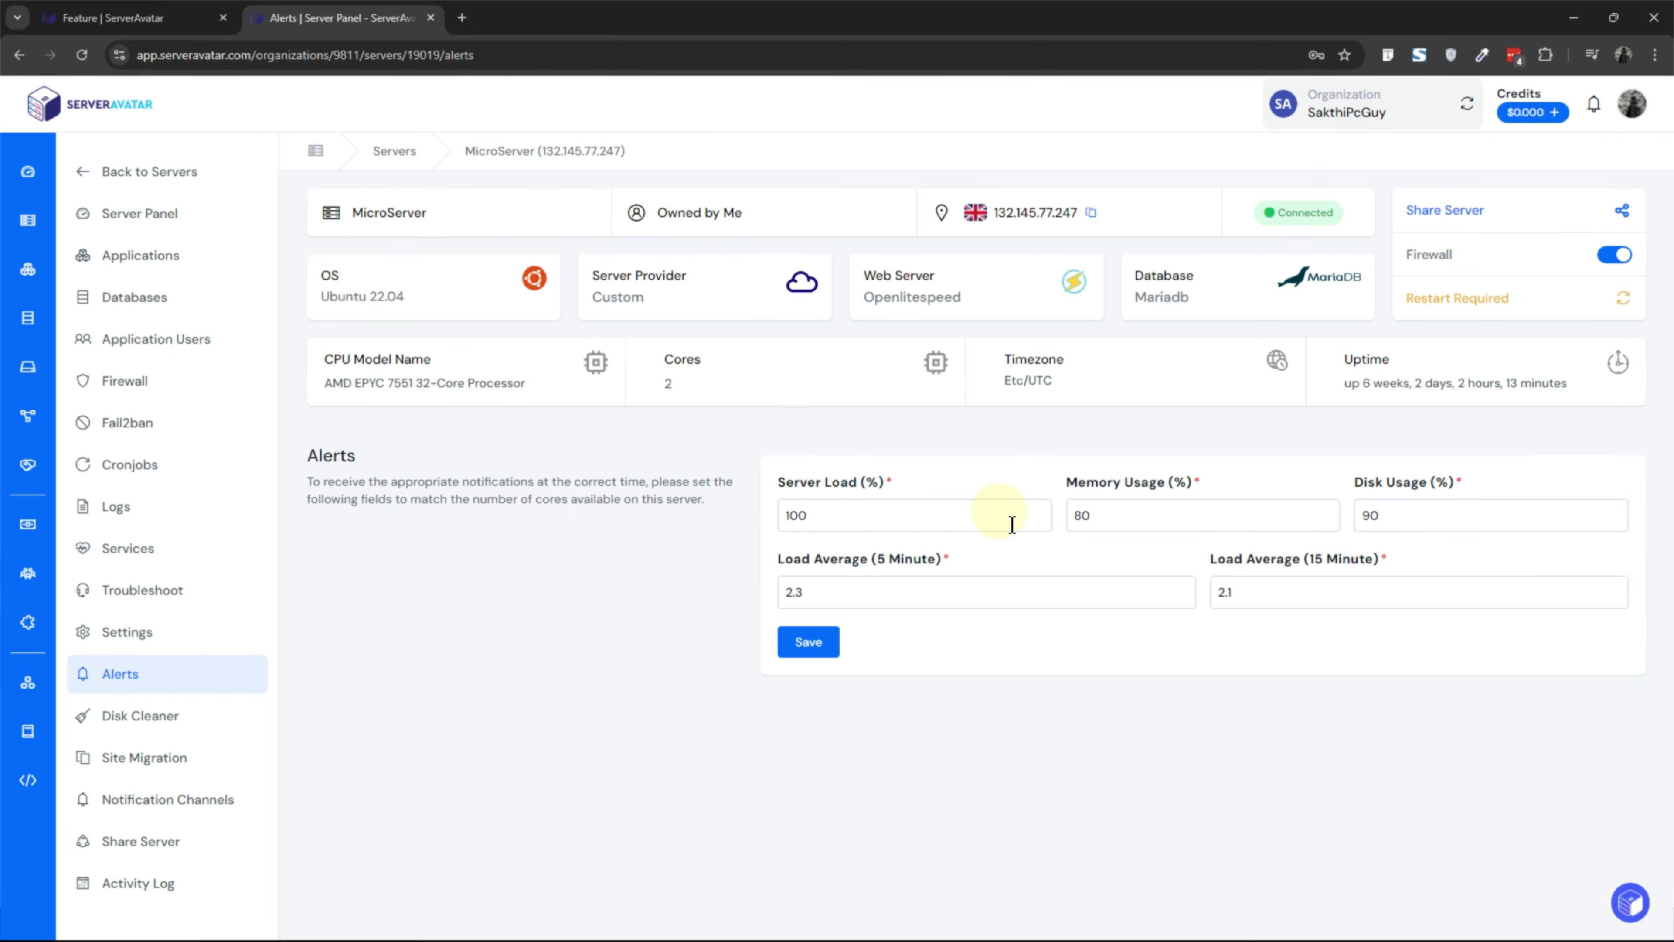
pyautogui.click(1116, 518)
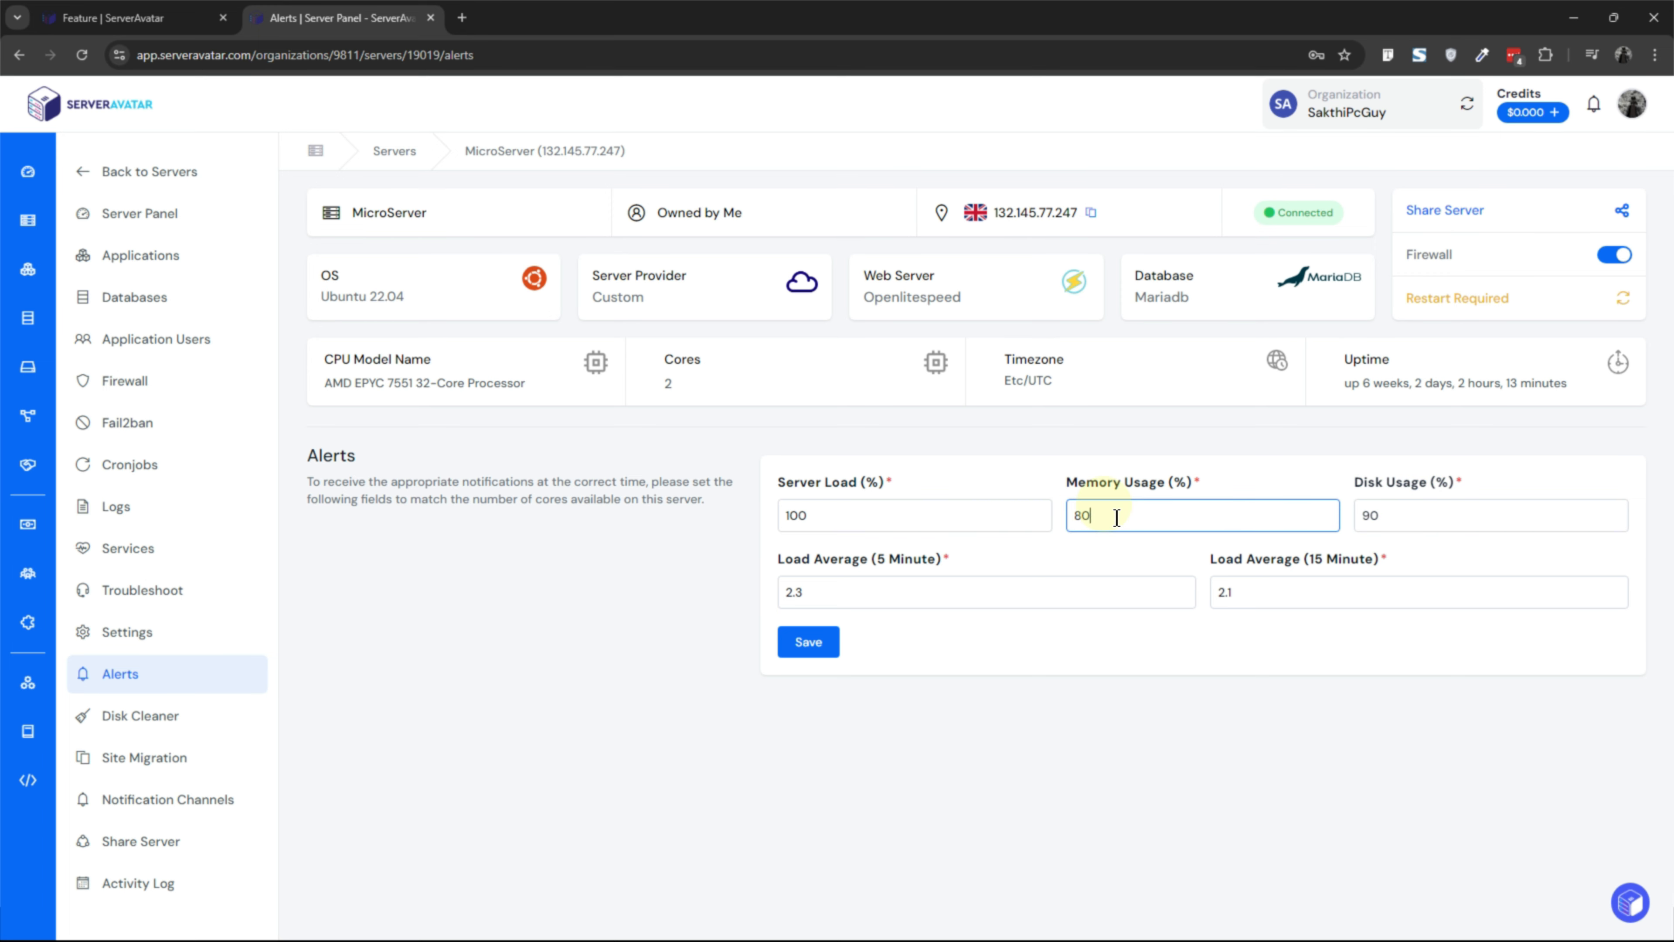
pyautogui.click(1397, 523)
pyautogui.click(188, 798)
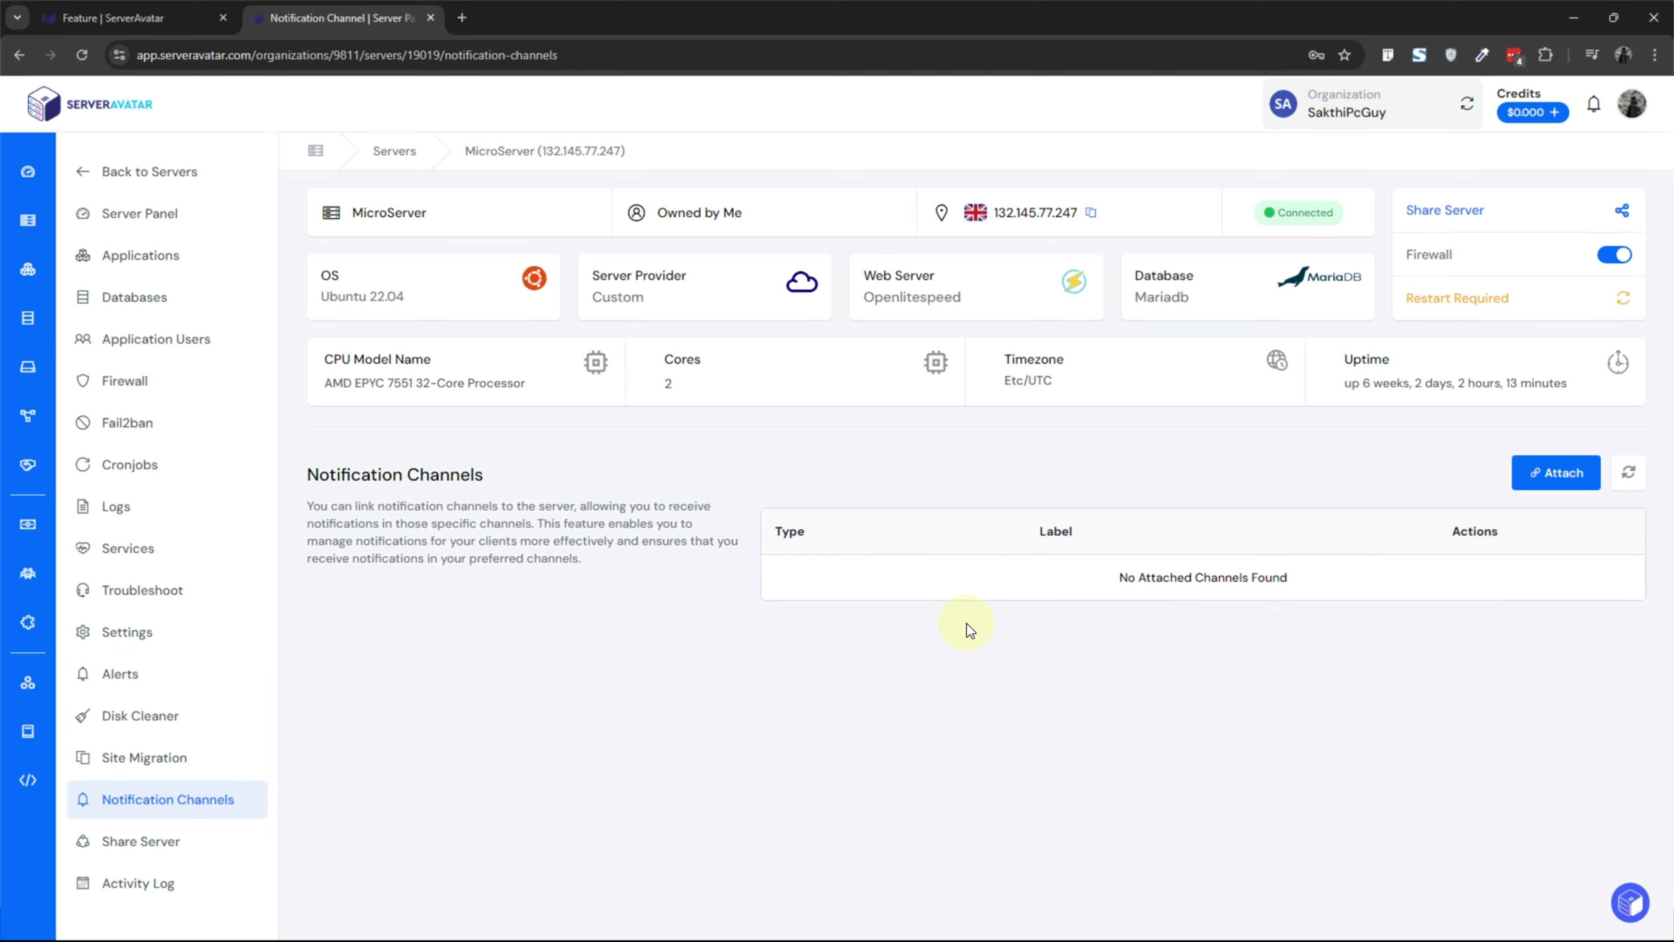
# - Run Disk Cleaner with all log file types selected, and view the schedule options for automatic cleaning
pyautogui.click(140, 716)
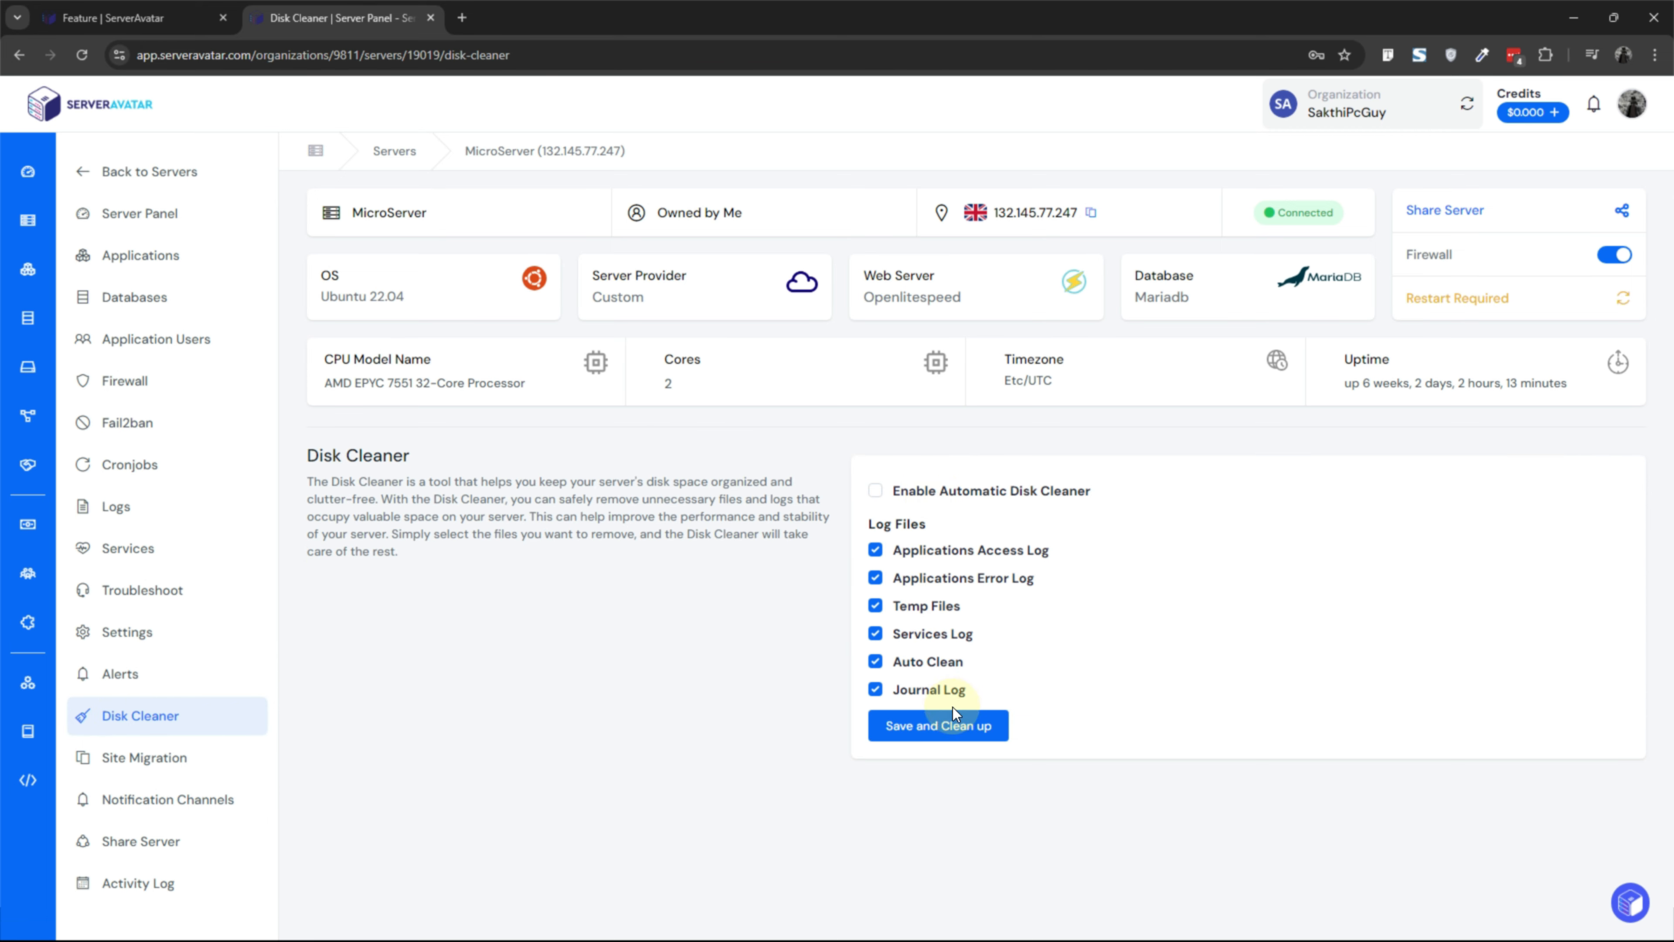
pyautogui.click(949, 717)
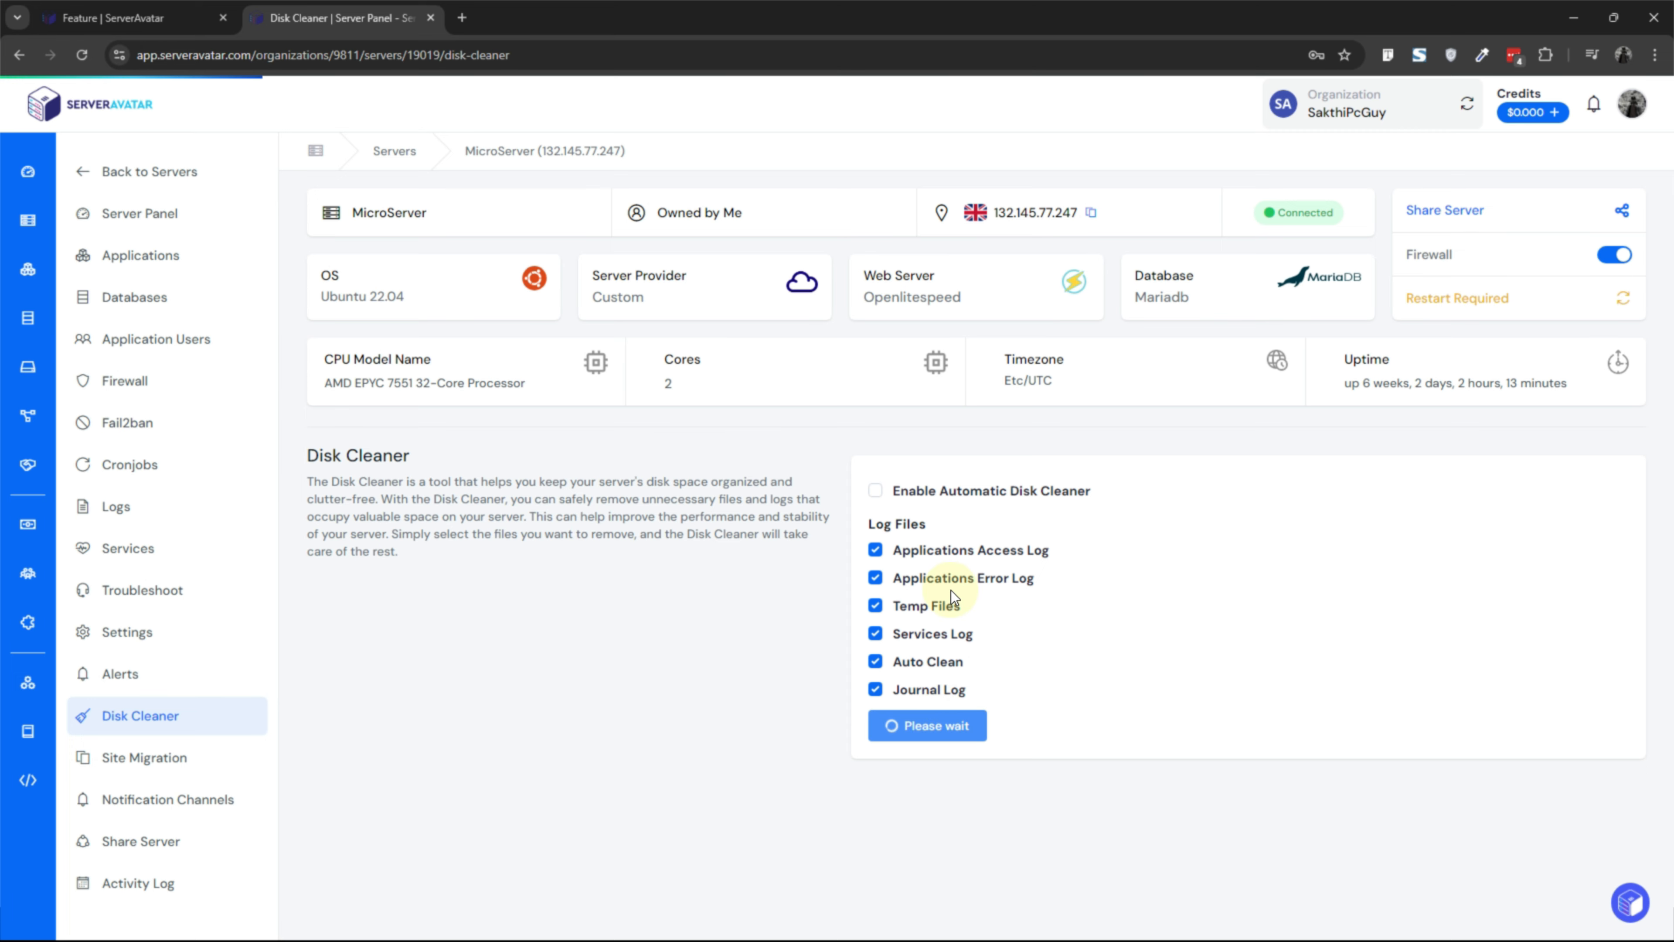
pyautogui.click(970, 489)
pyautogui.click(971, 552)
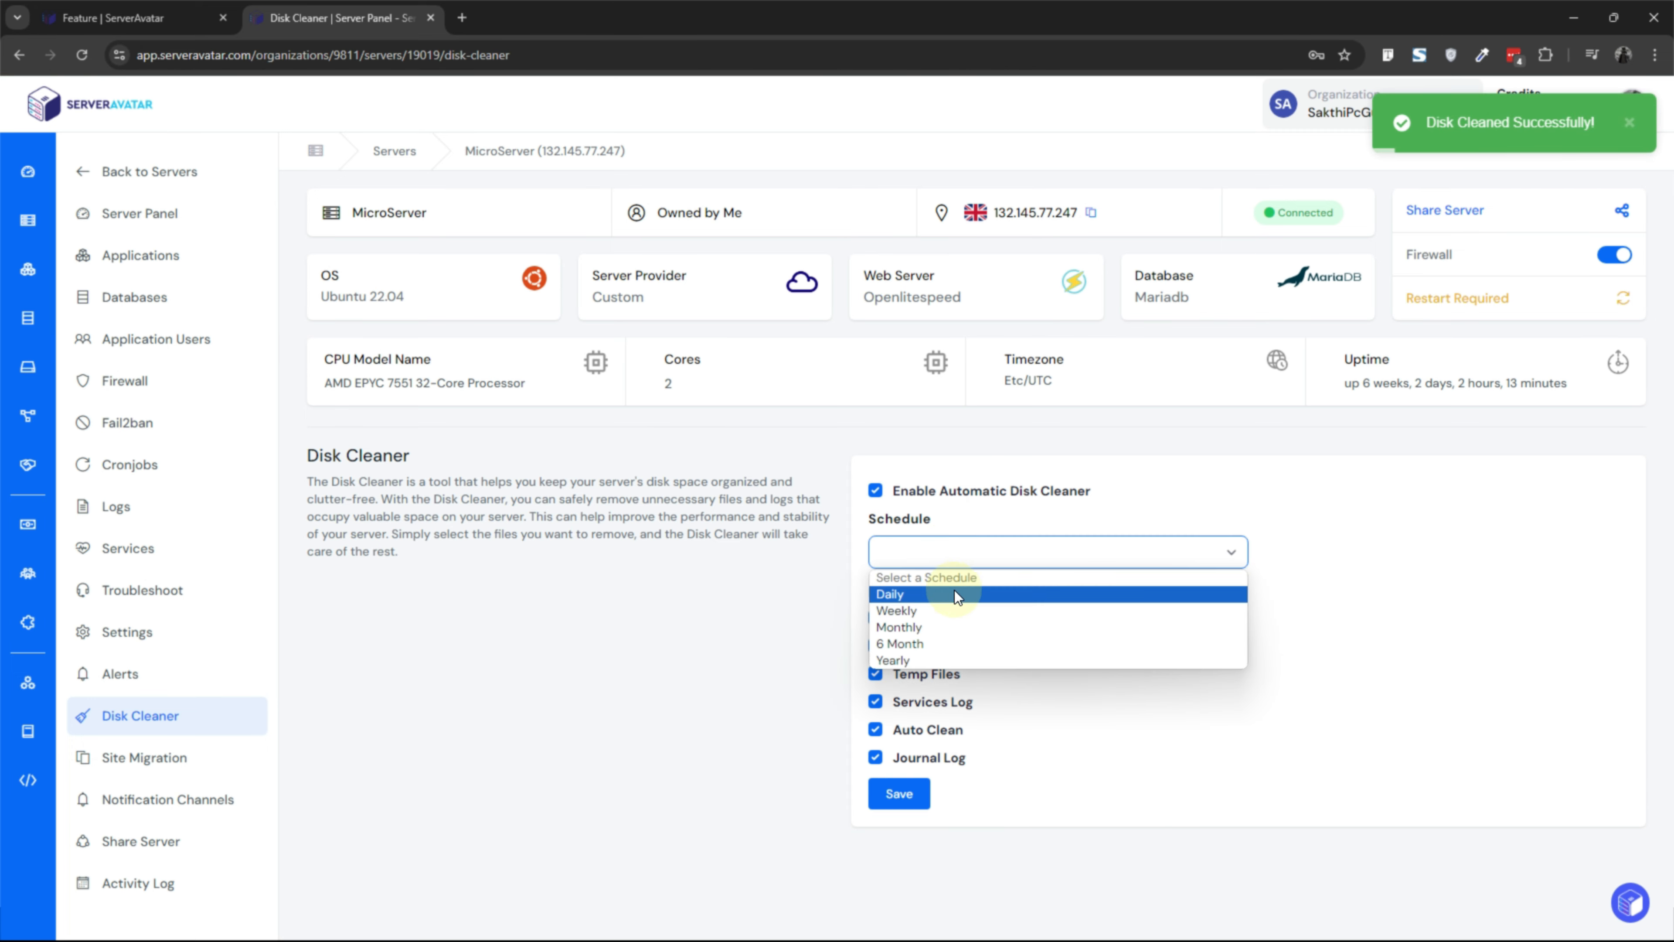
pyautogui.click(659, 708)
# - View MicroServer's site migration form with the SakthiPCGuy application chosen for migration
pyautogui.click(213, 760)
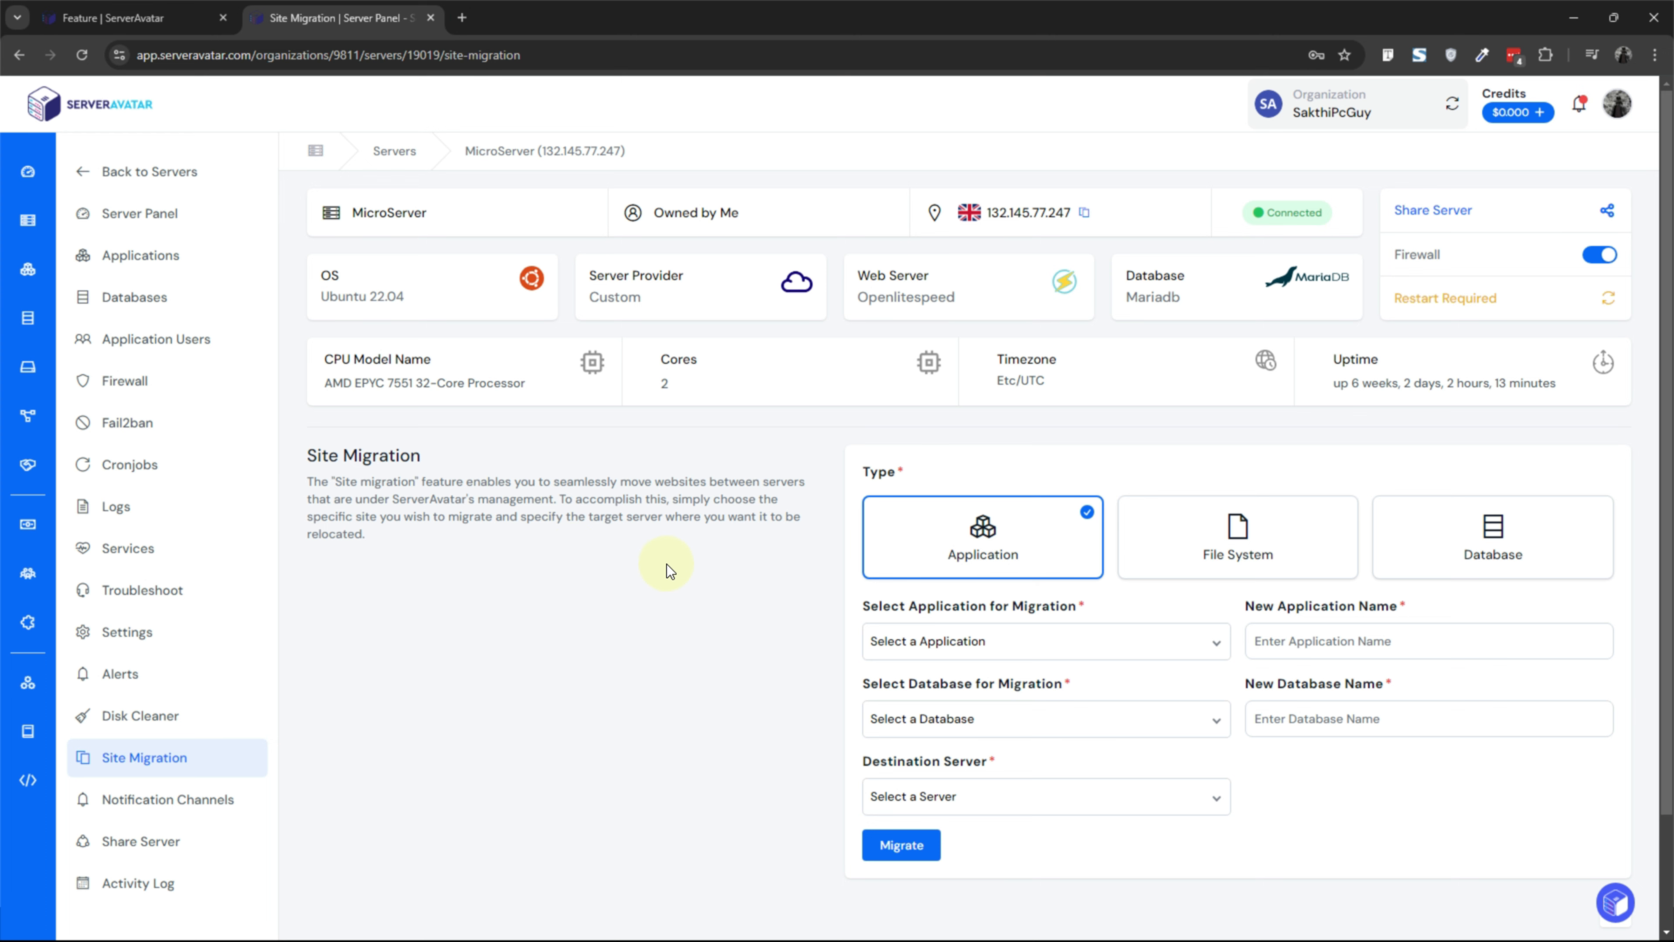
pyautogui.click(1005, 643)
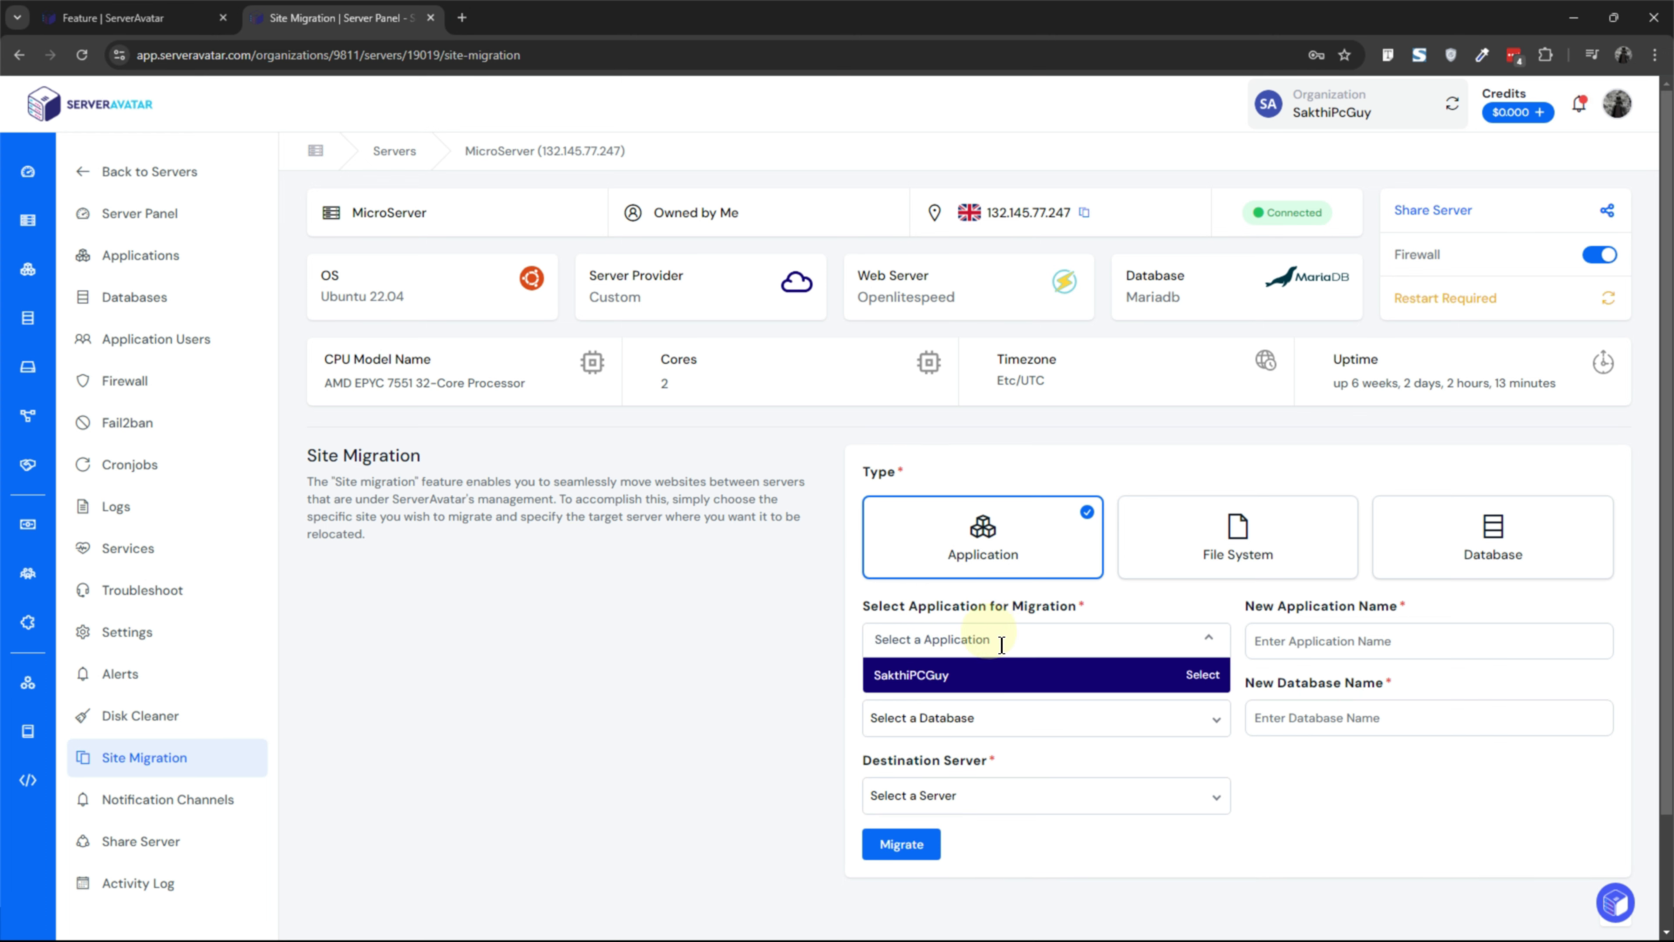
pyautogui.click(955, 674)
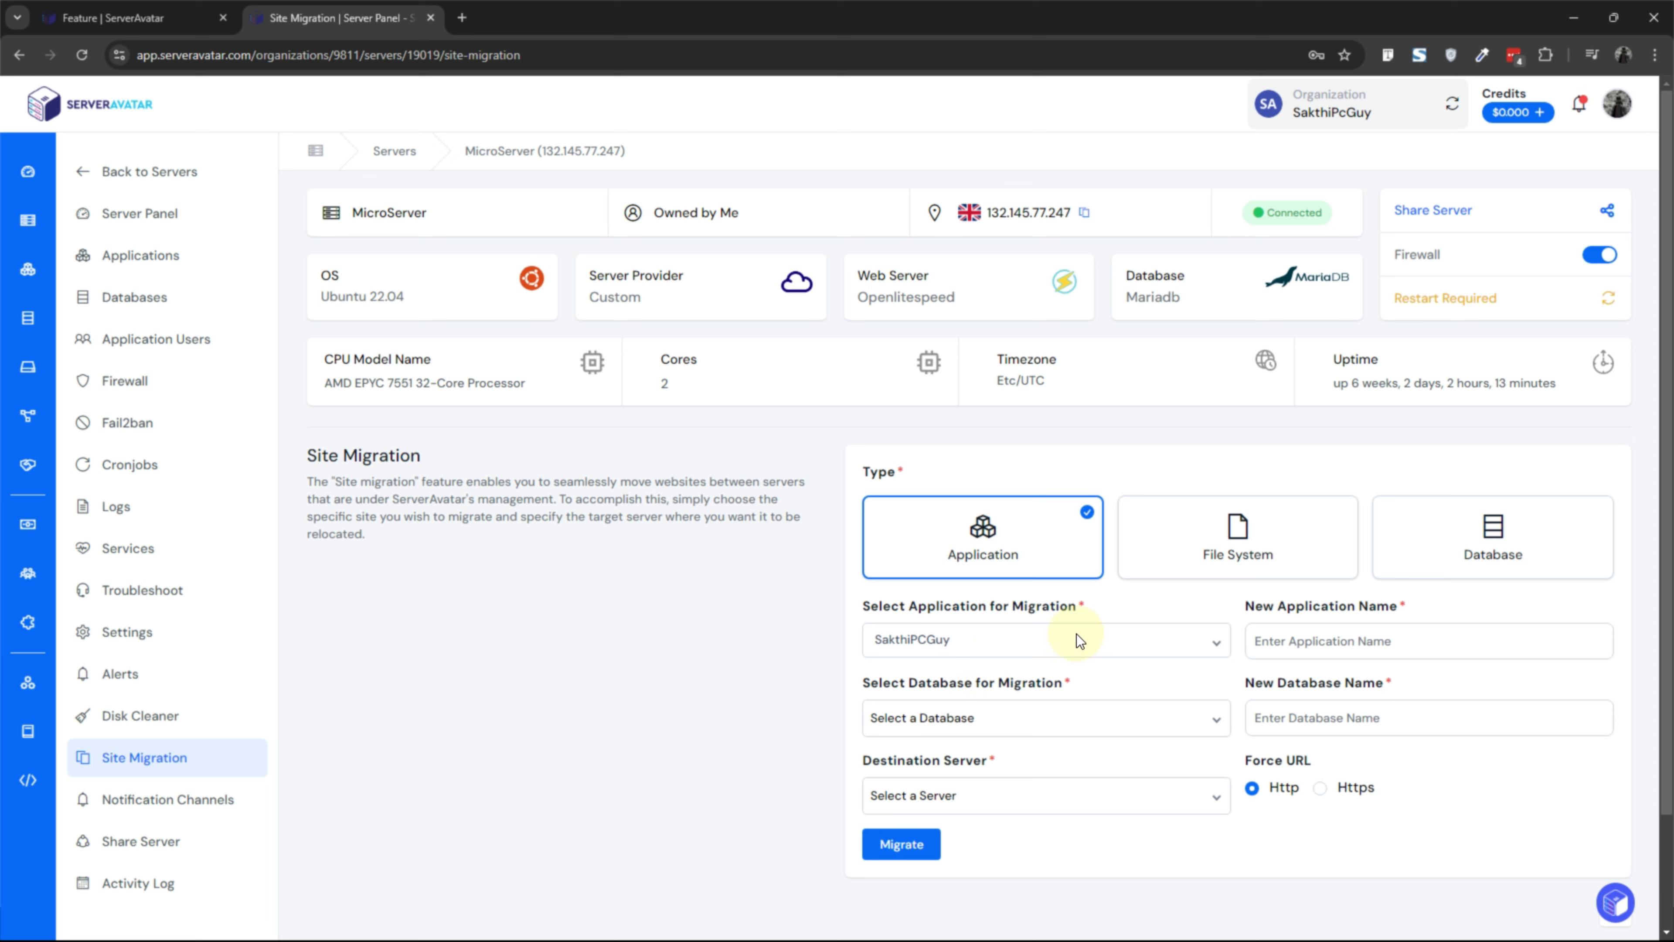
pyautogui.scroll(-2, 198, 804)
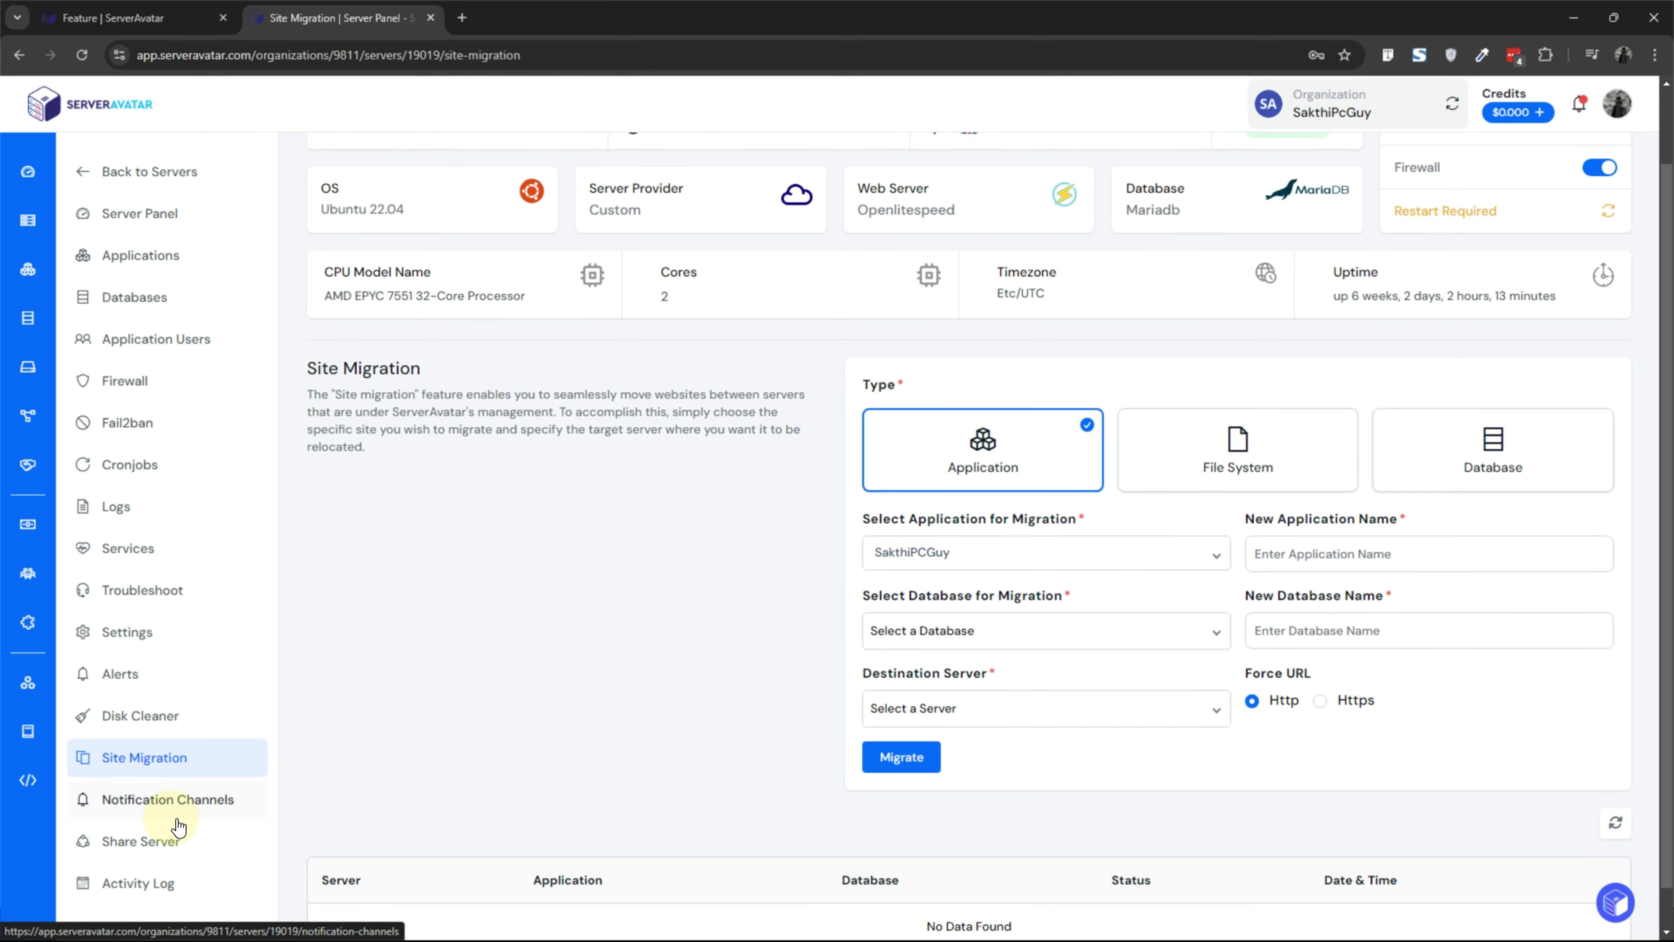
# - Open a new server share for MicroServer and review its email, designation and permission options
pyautogui.click(158, 841)
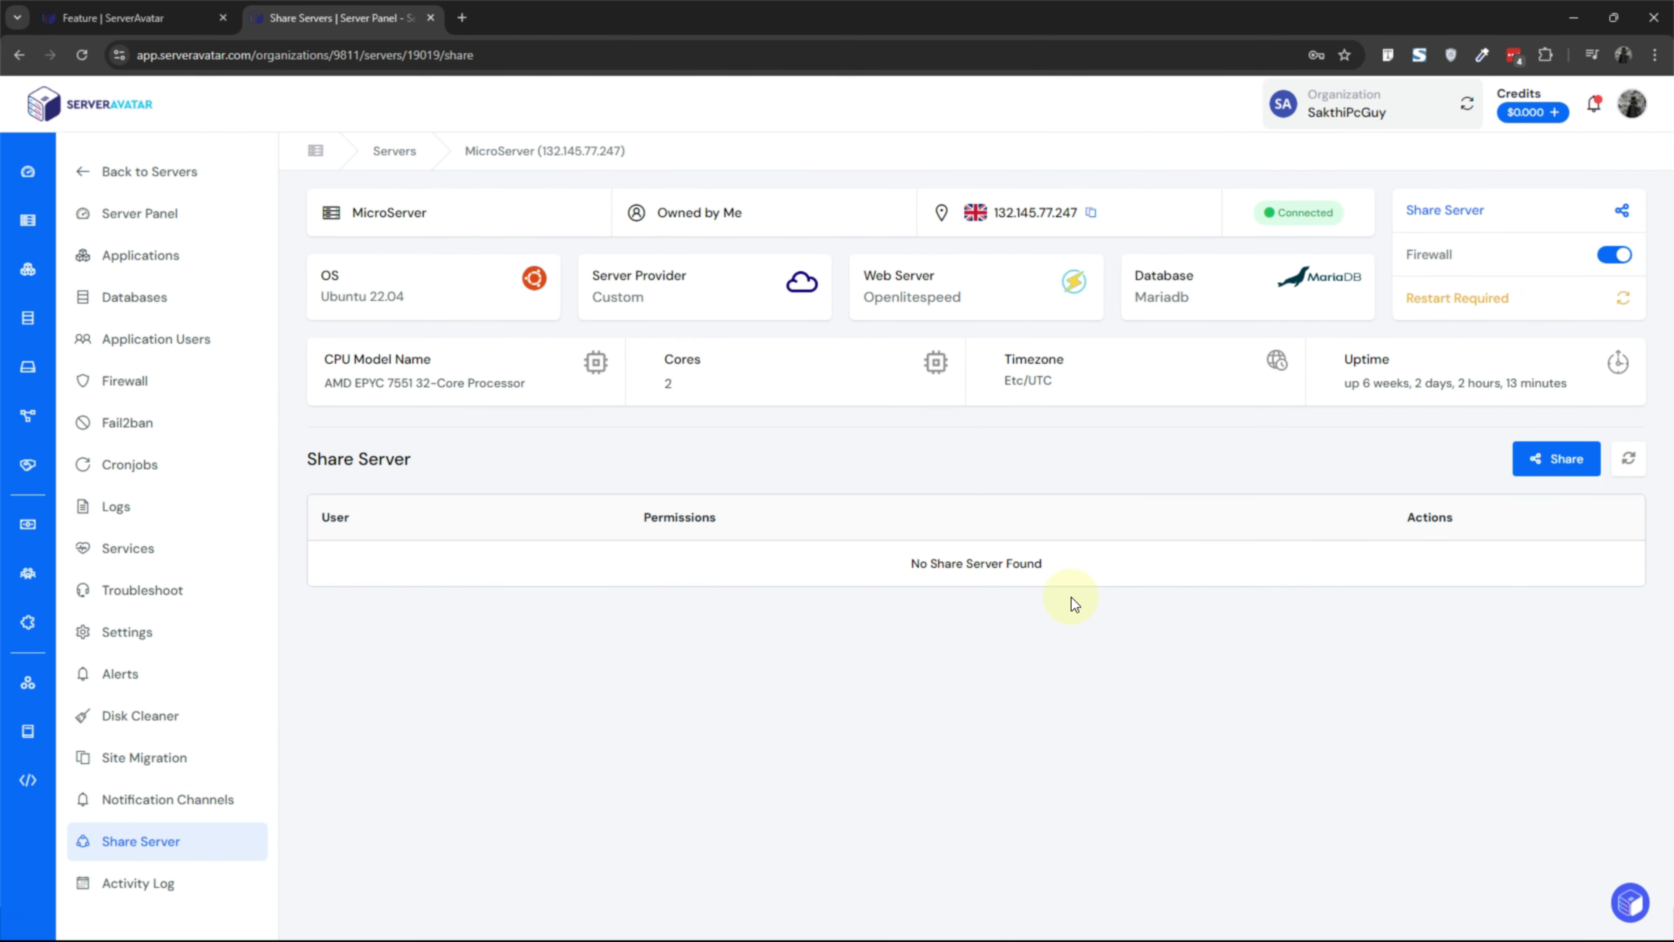
pyautogui.click(1545, 462)
pyautogui.scroll(-1, 514, 558)
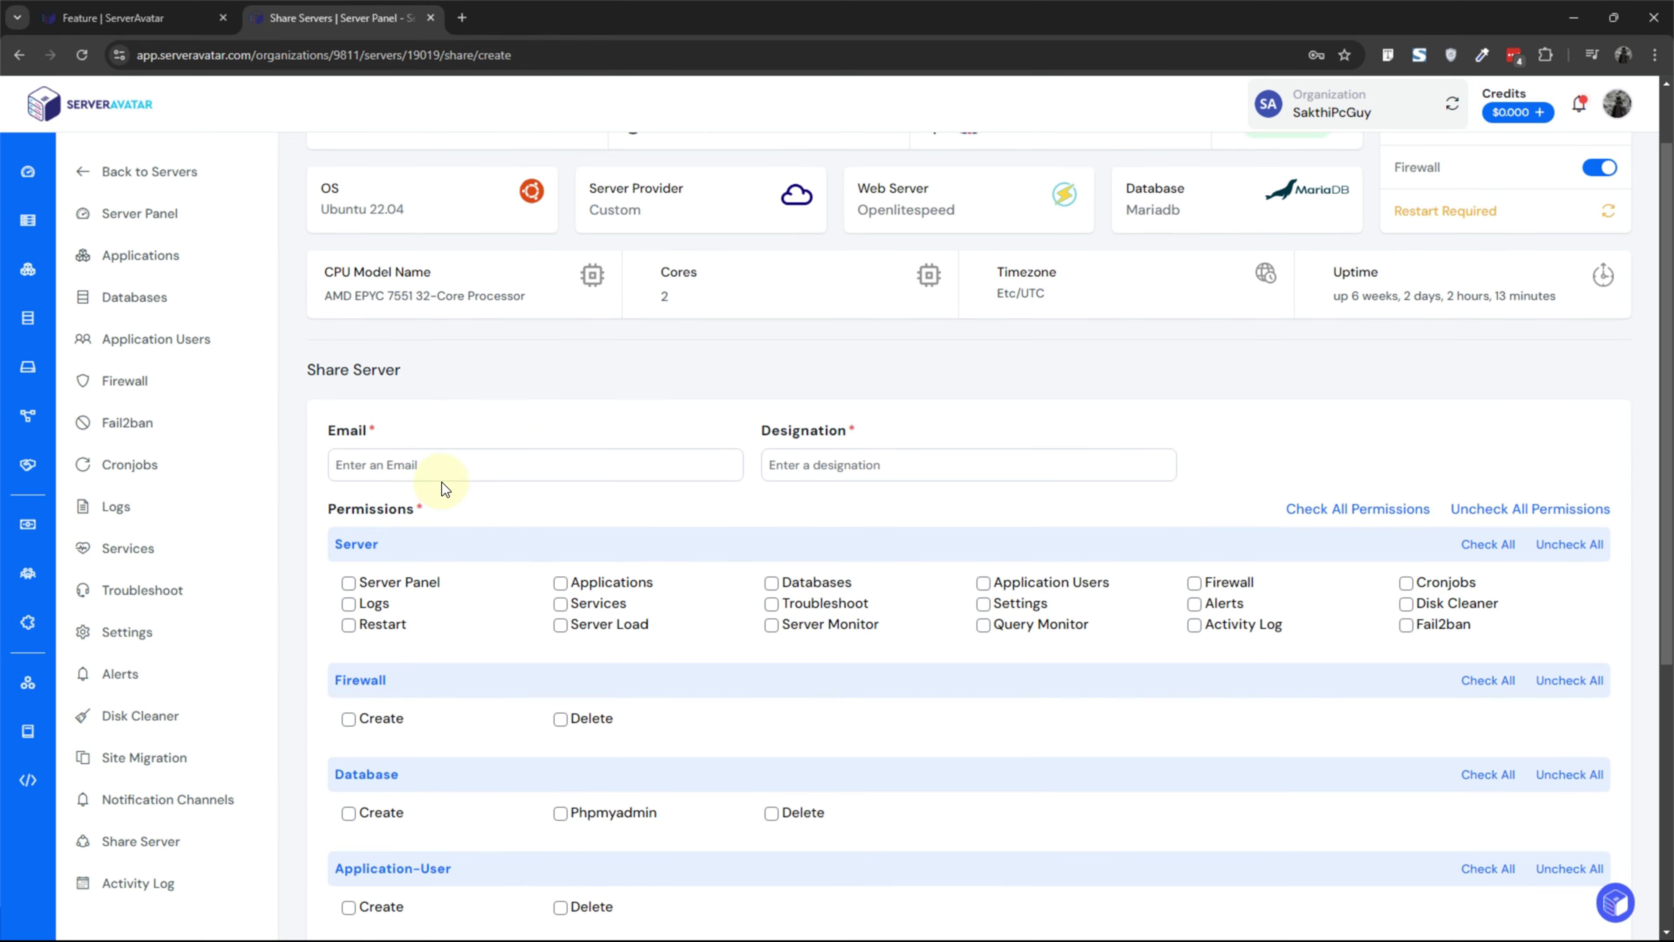
pyautogui.click(454, 468)
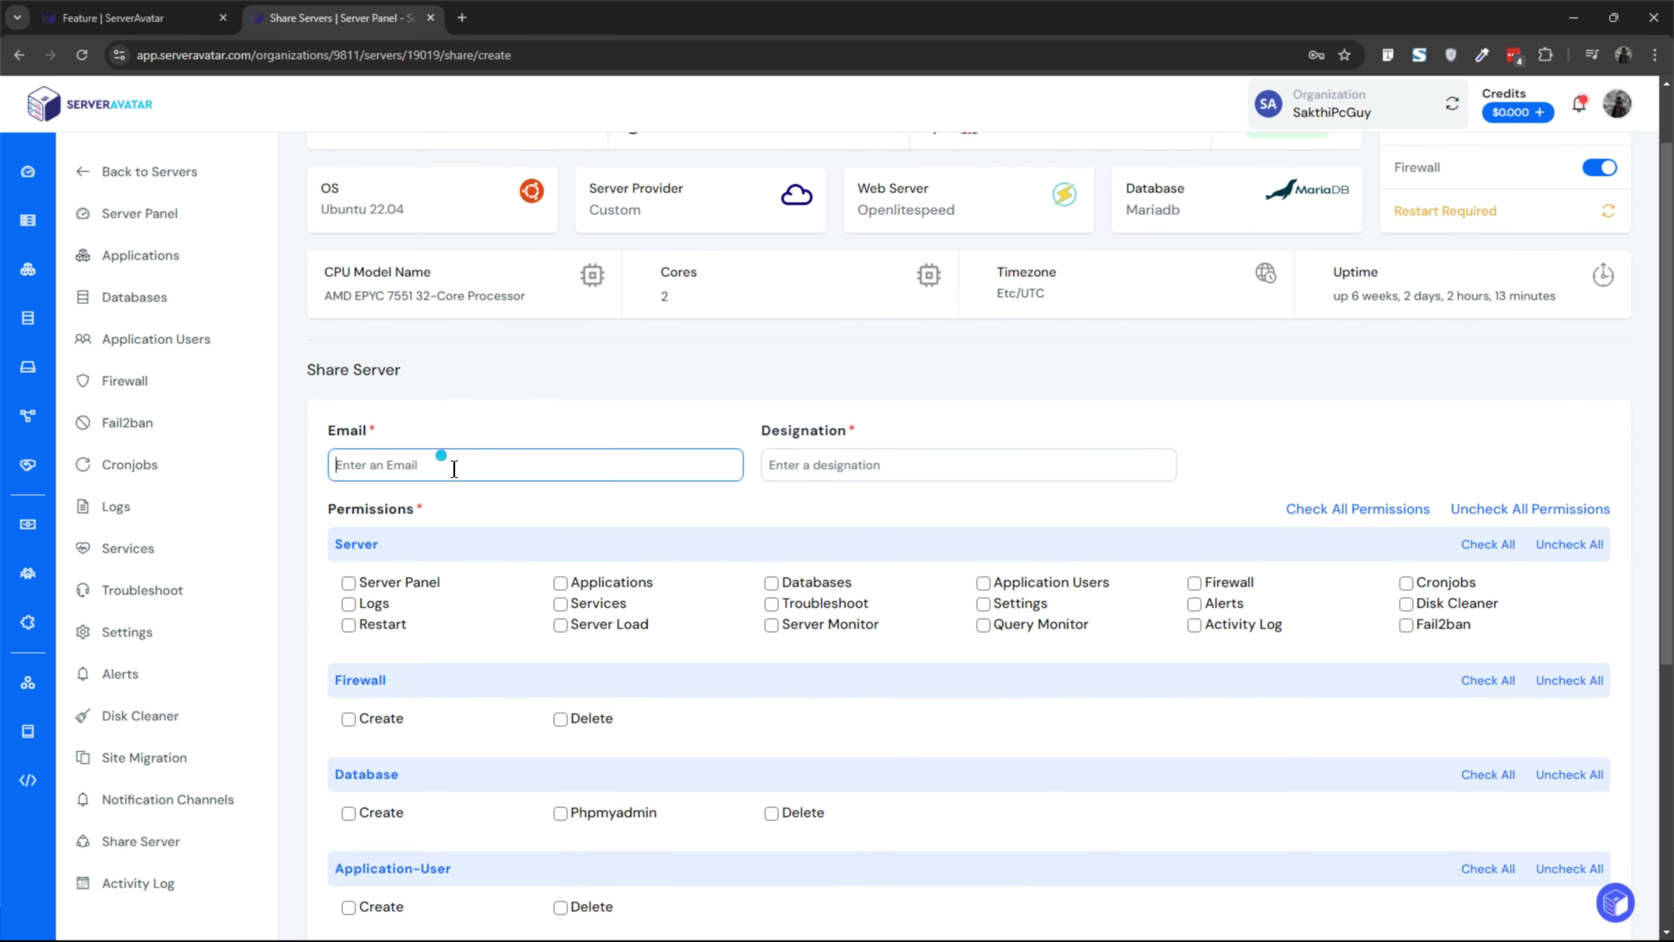
pyautogui.click(810, 464)
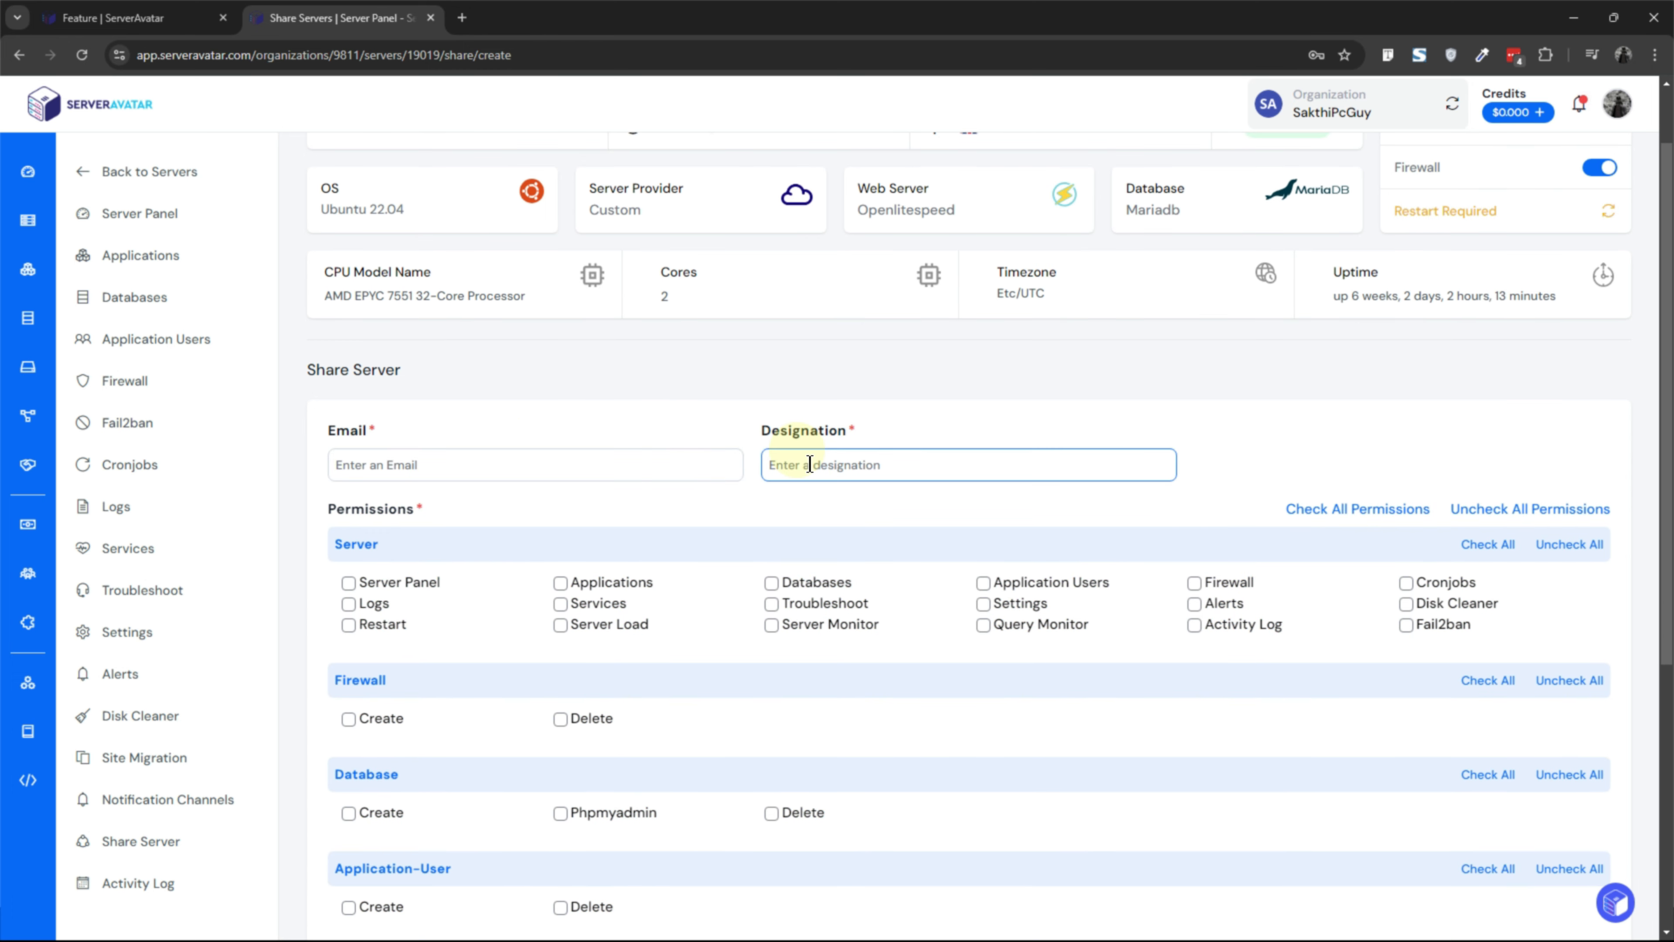
pyautogui.scroll(-1, 810, 464)
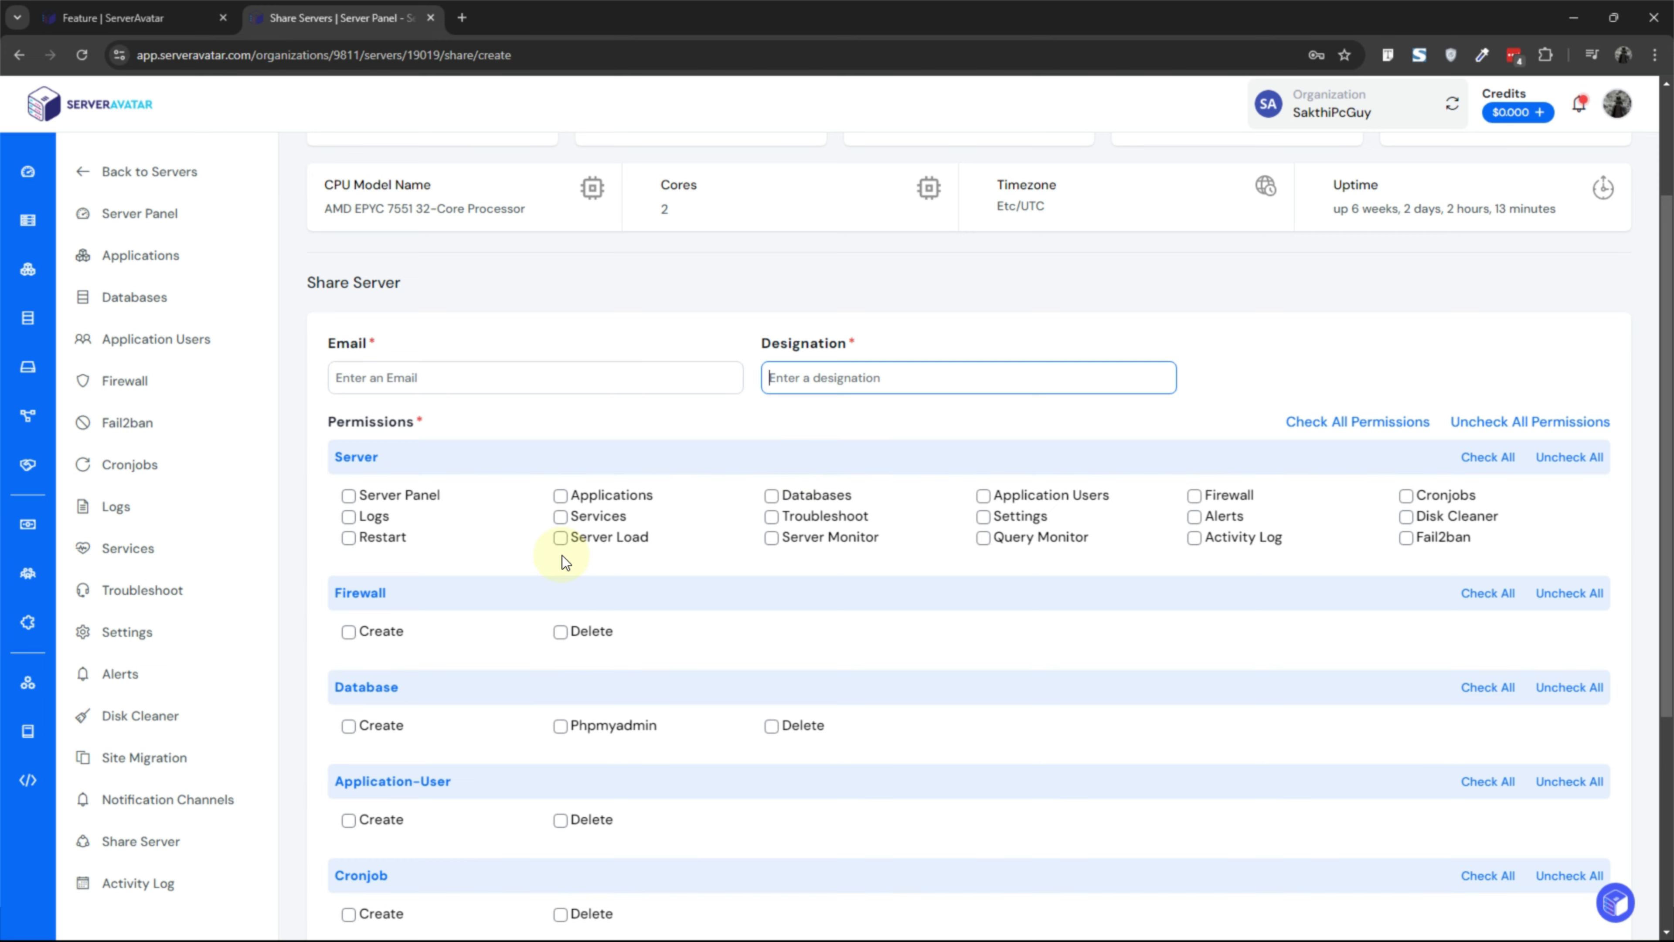
pyautogui.scroll(-1, 500, 553)
pyautogui.scroll(-2, 433, 569)
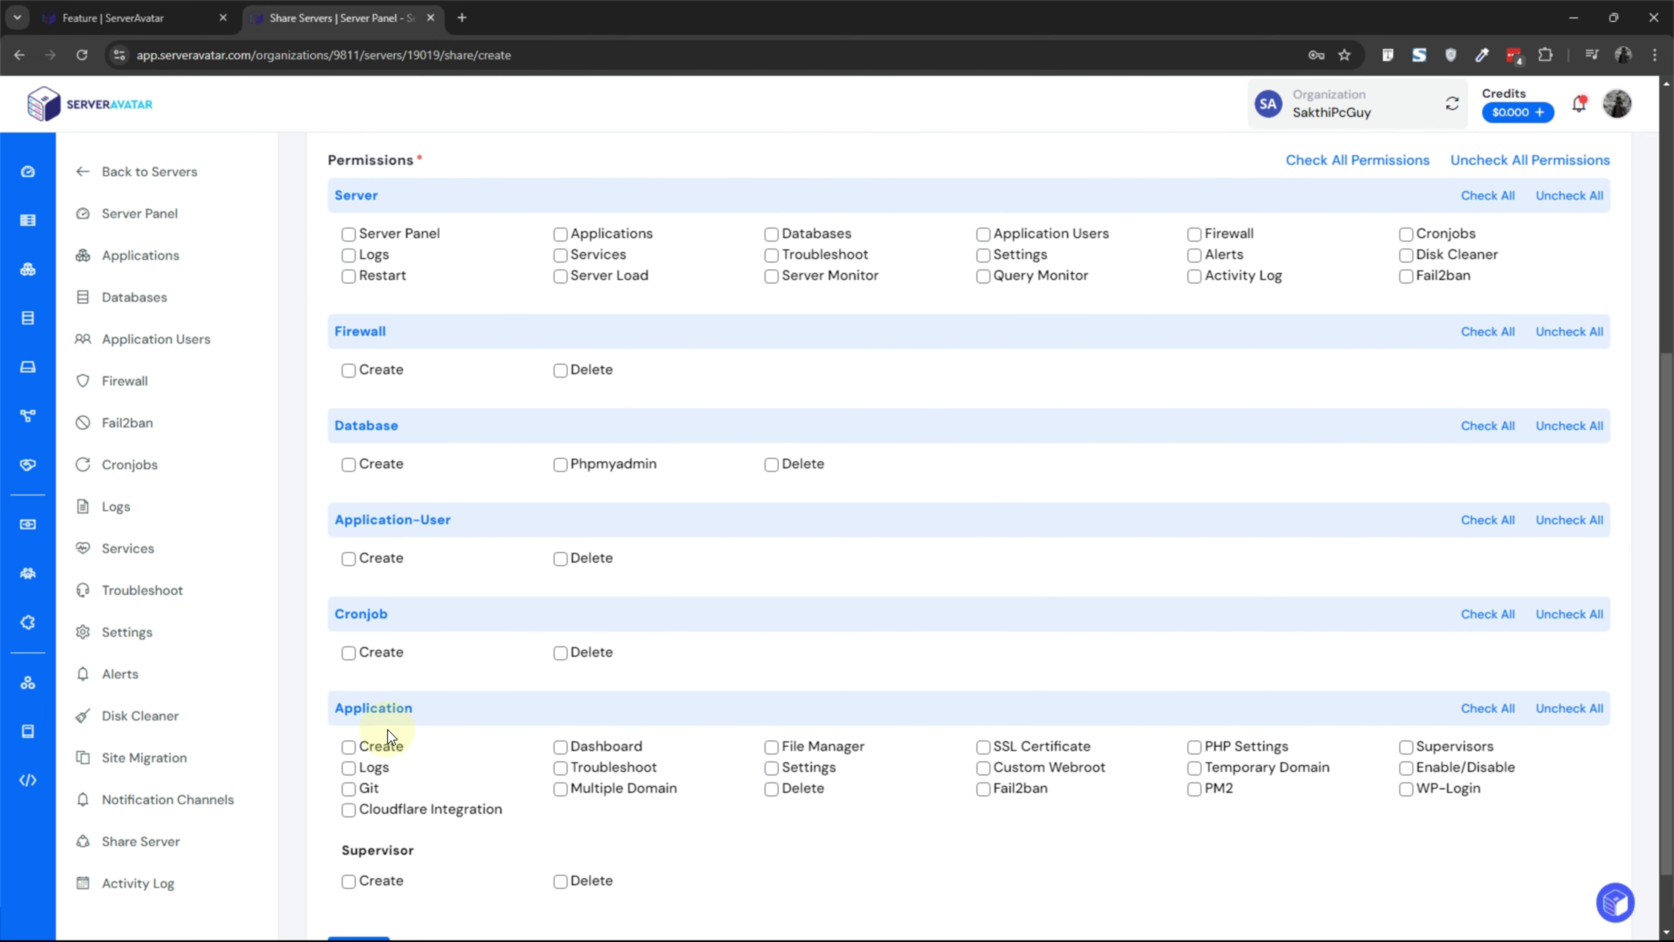
# - Grant application and database creation, SSL Certificate, File Manager and PHP Settings permissions in the server share form
pyautogui.click(381, 745)
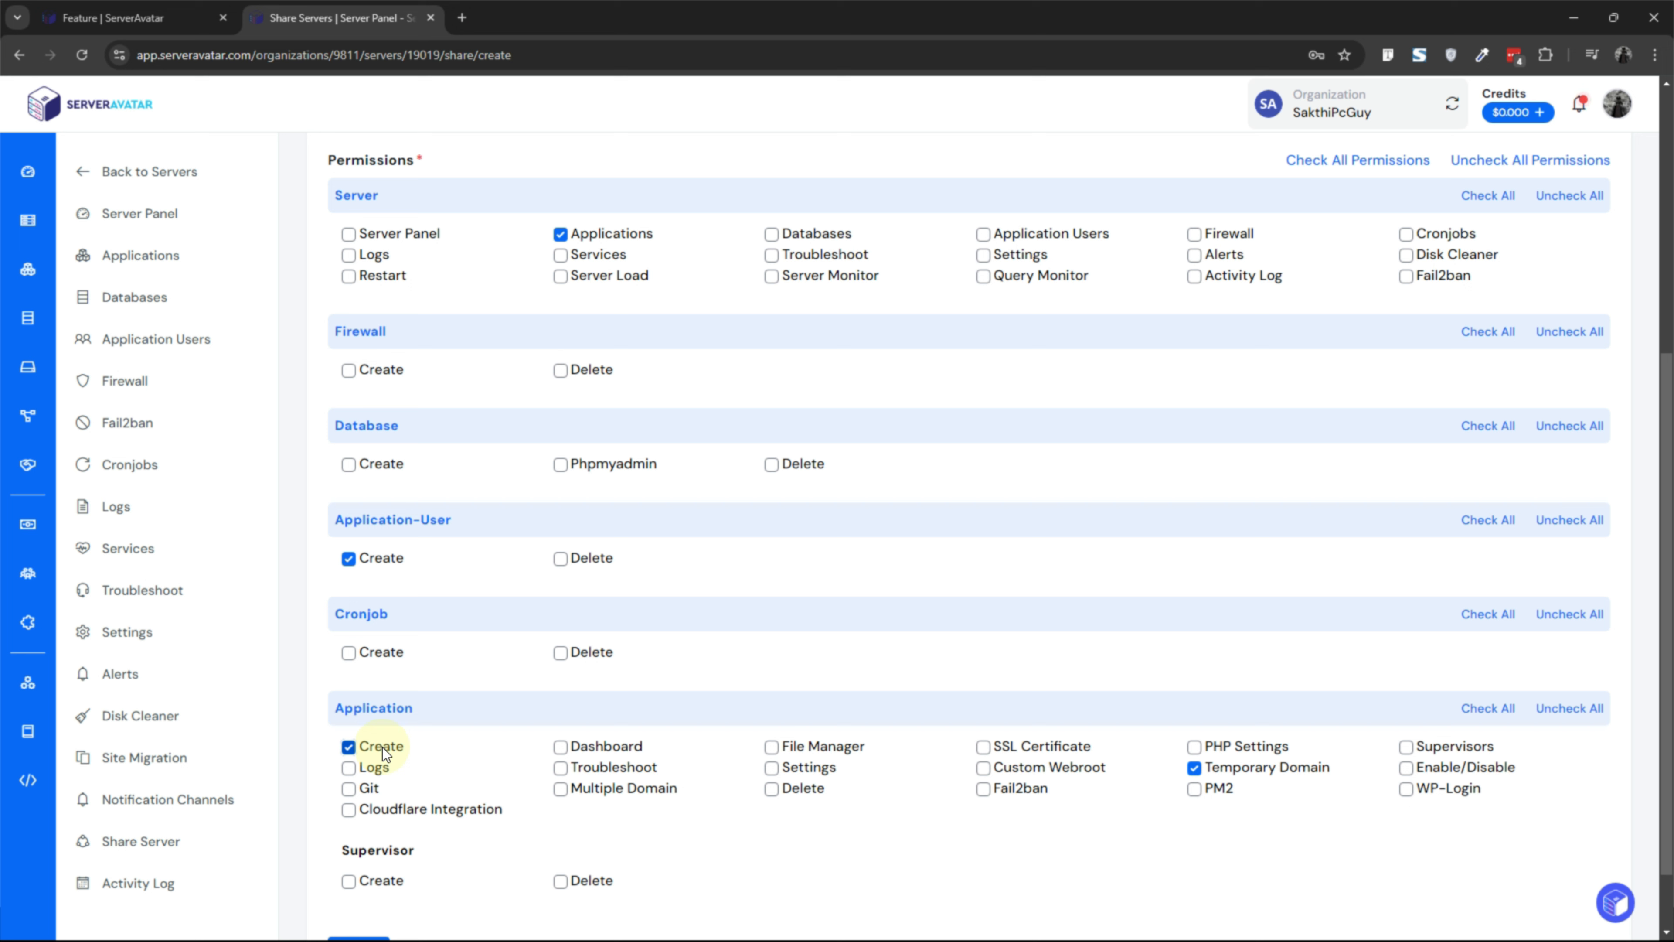
pyautogui.click(394, 464)
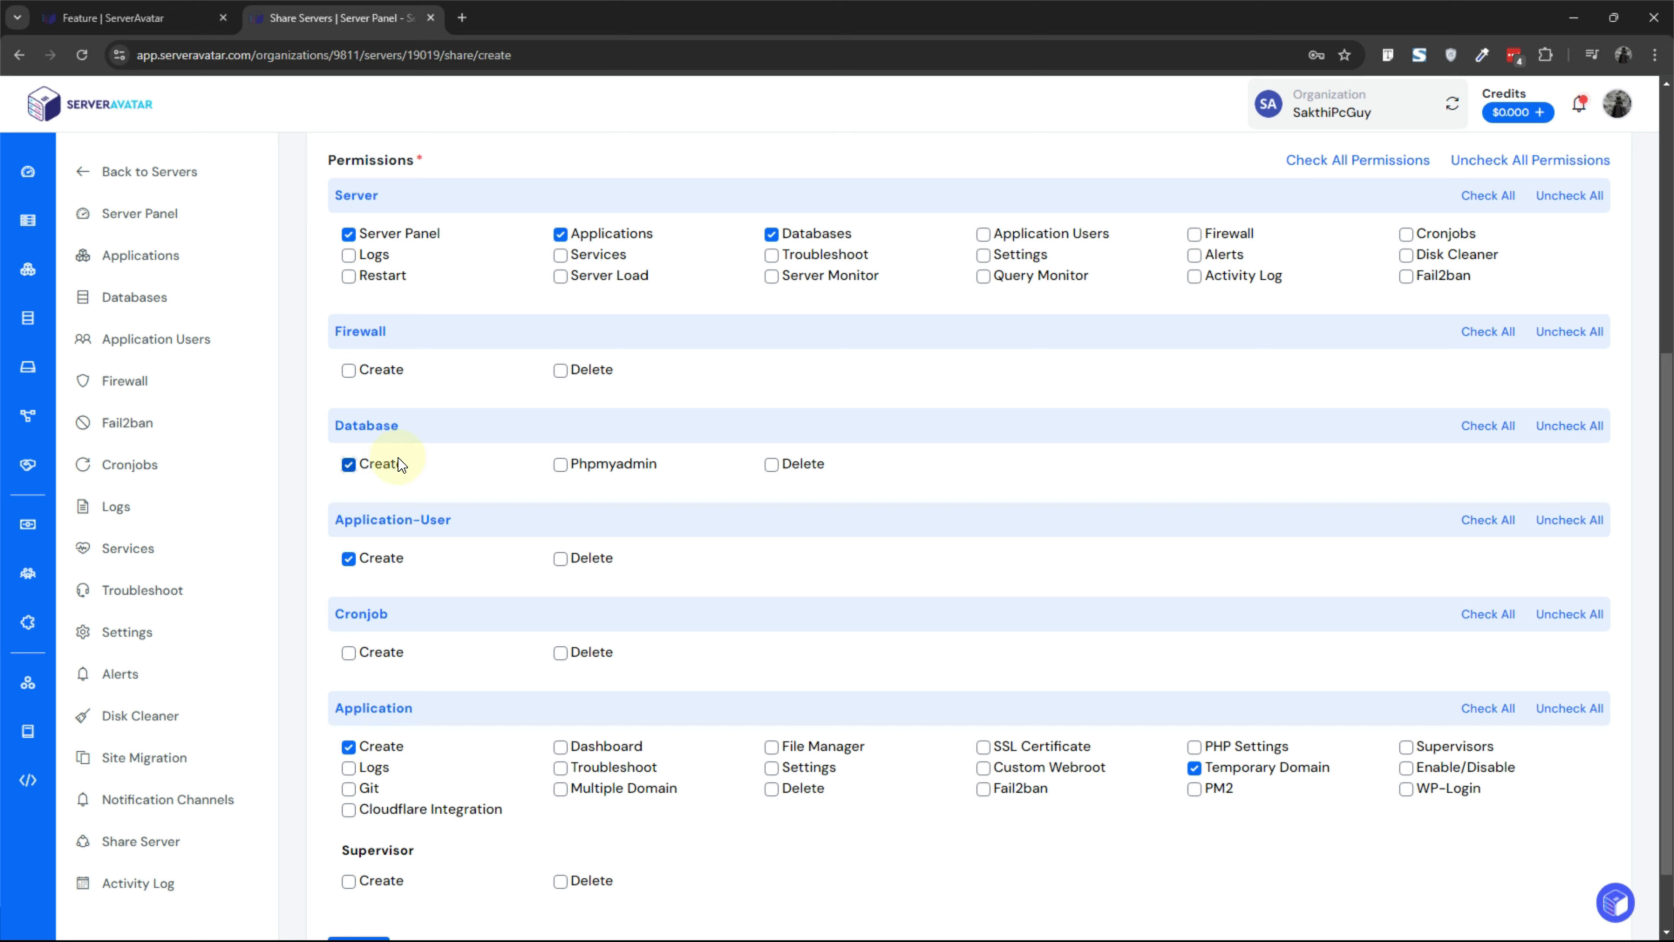
pyautogui.click(1018, 746)
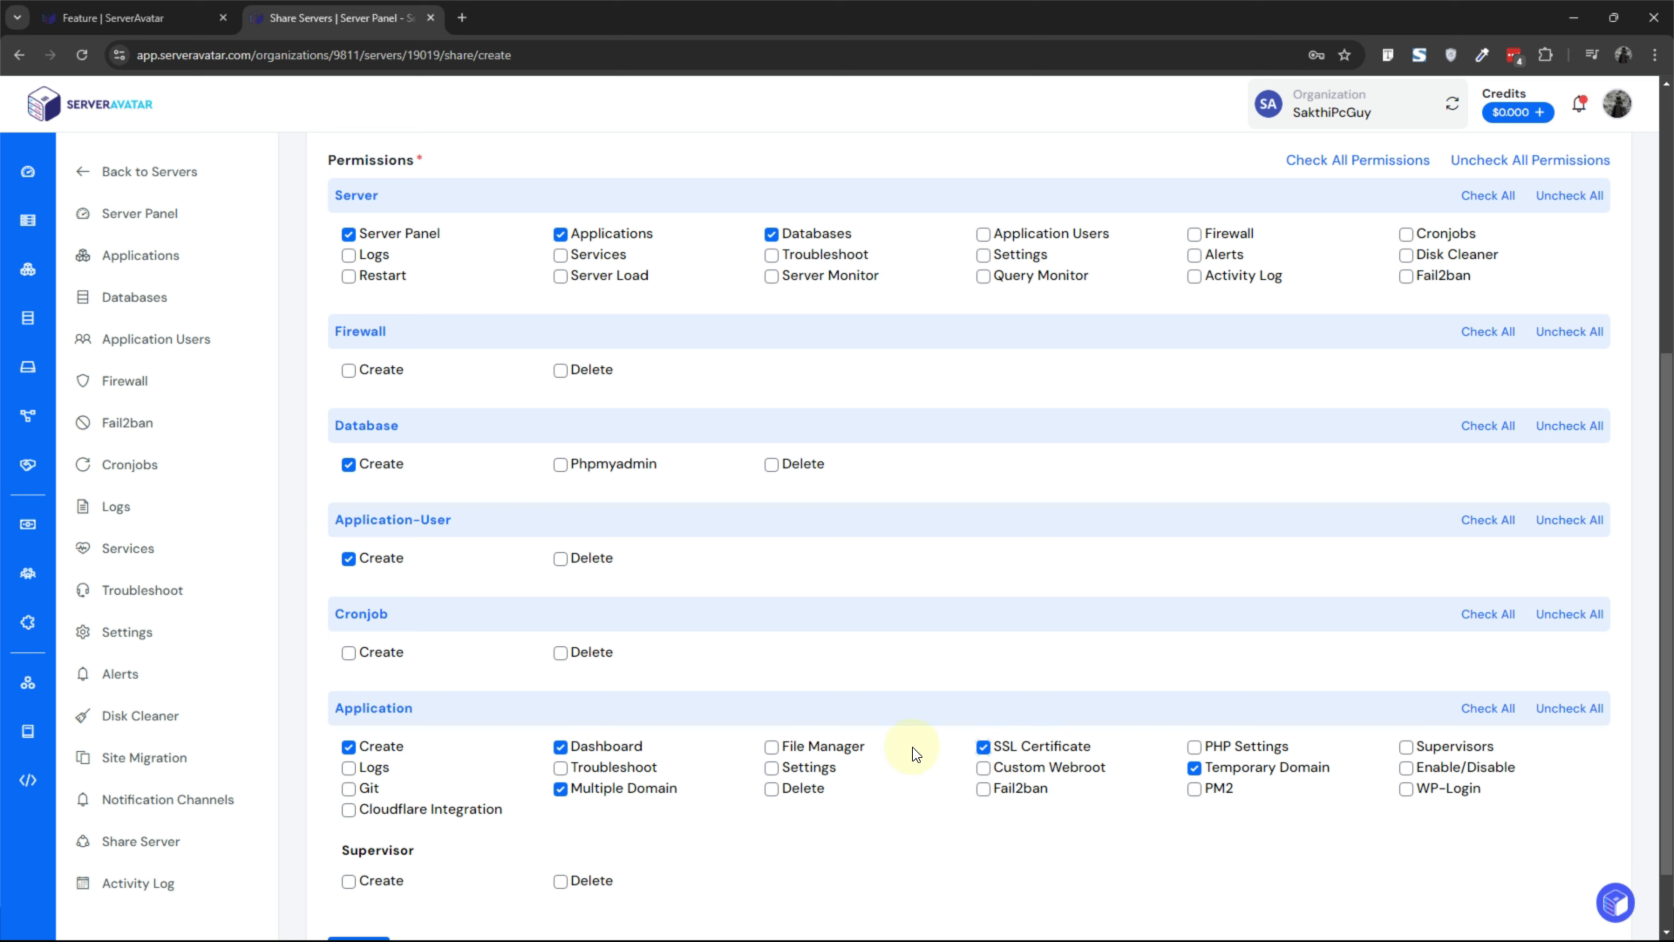
pyautogui.click(815, 752)
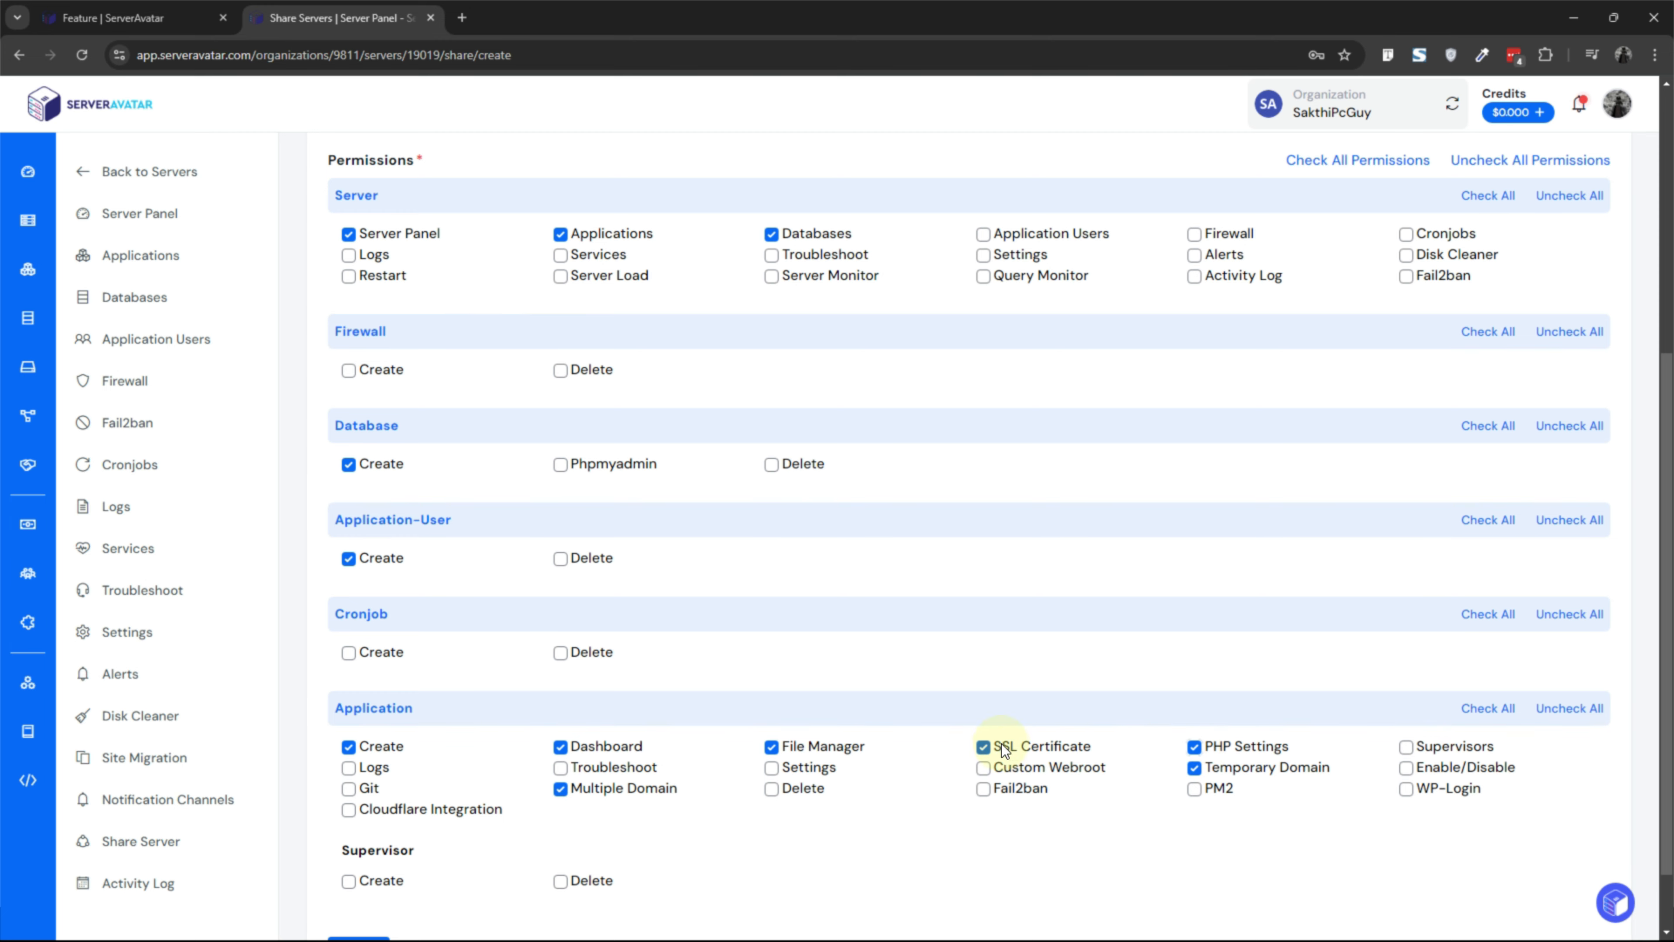
pyautogui.scroll(-1, 905, 688)
pyautogui.scroll(4, 905, 688)
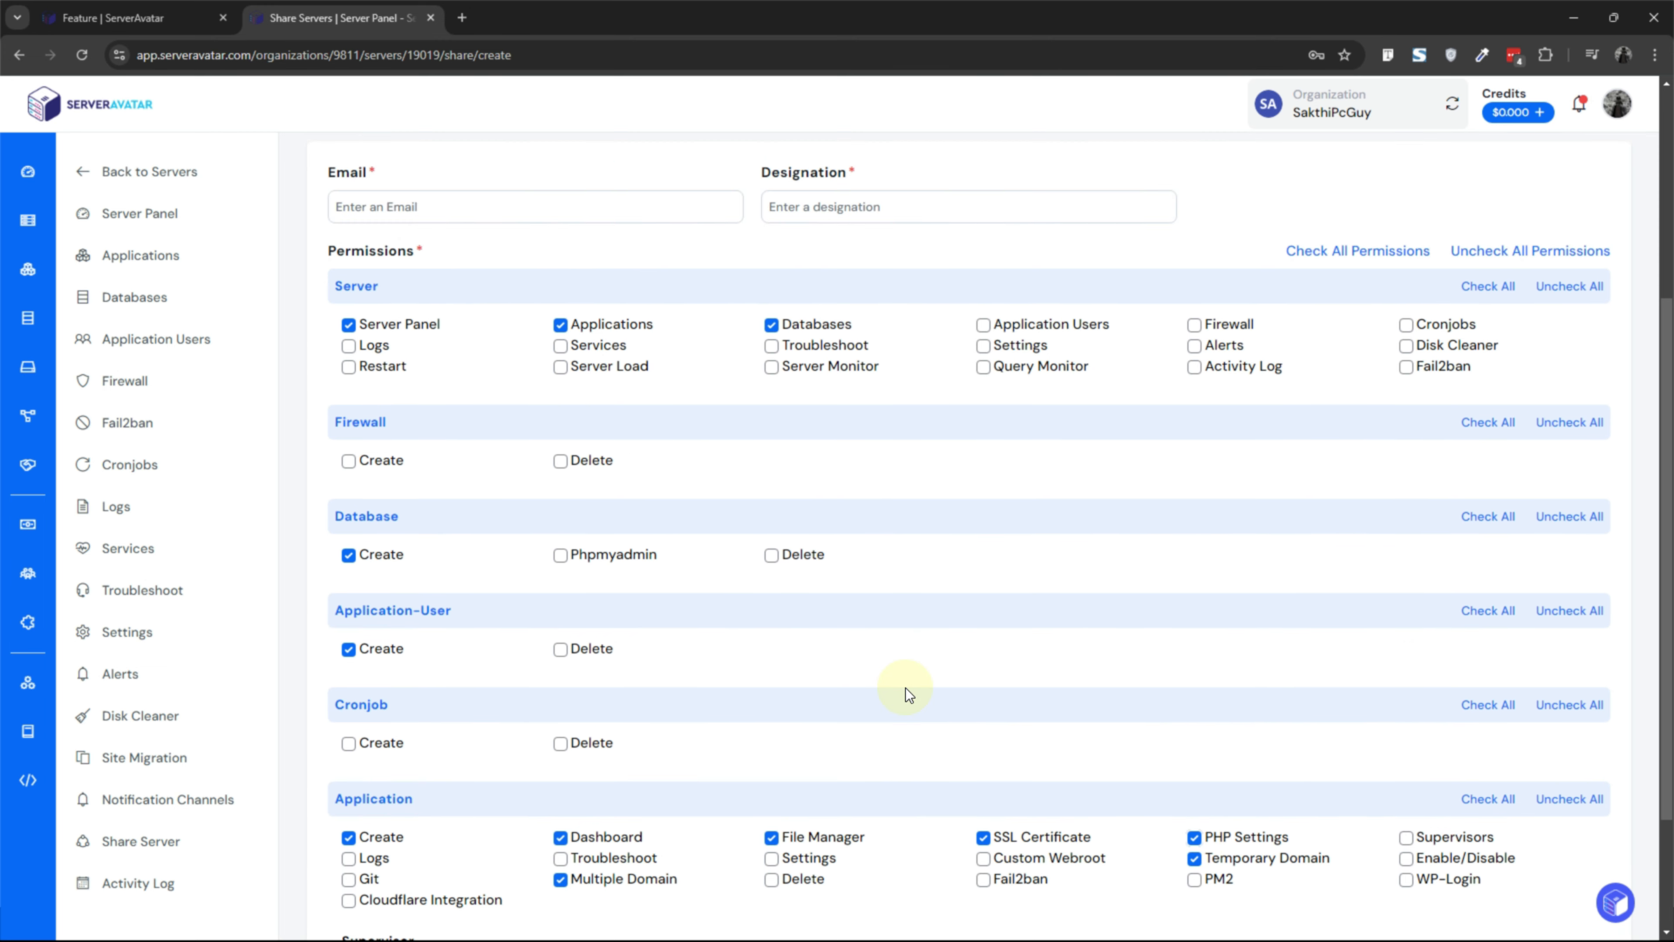
# - Look through MicroServer's activity log
pyautogui.click(161, 882)
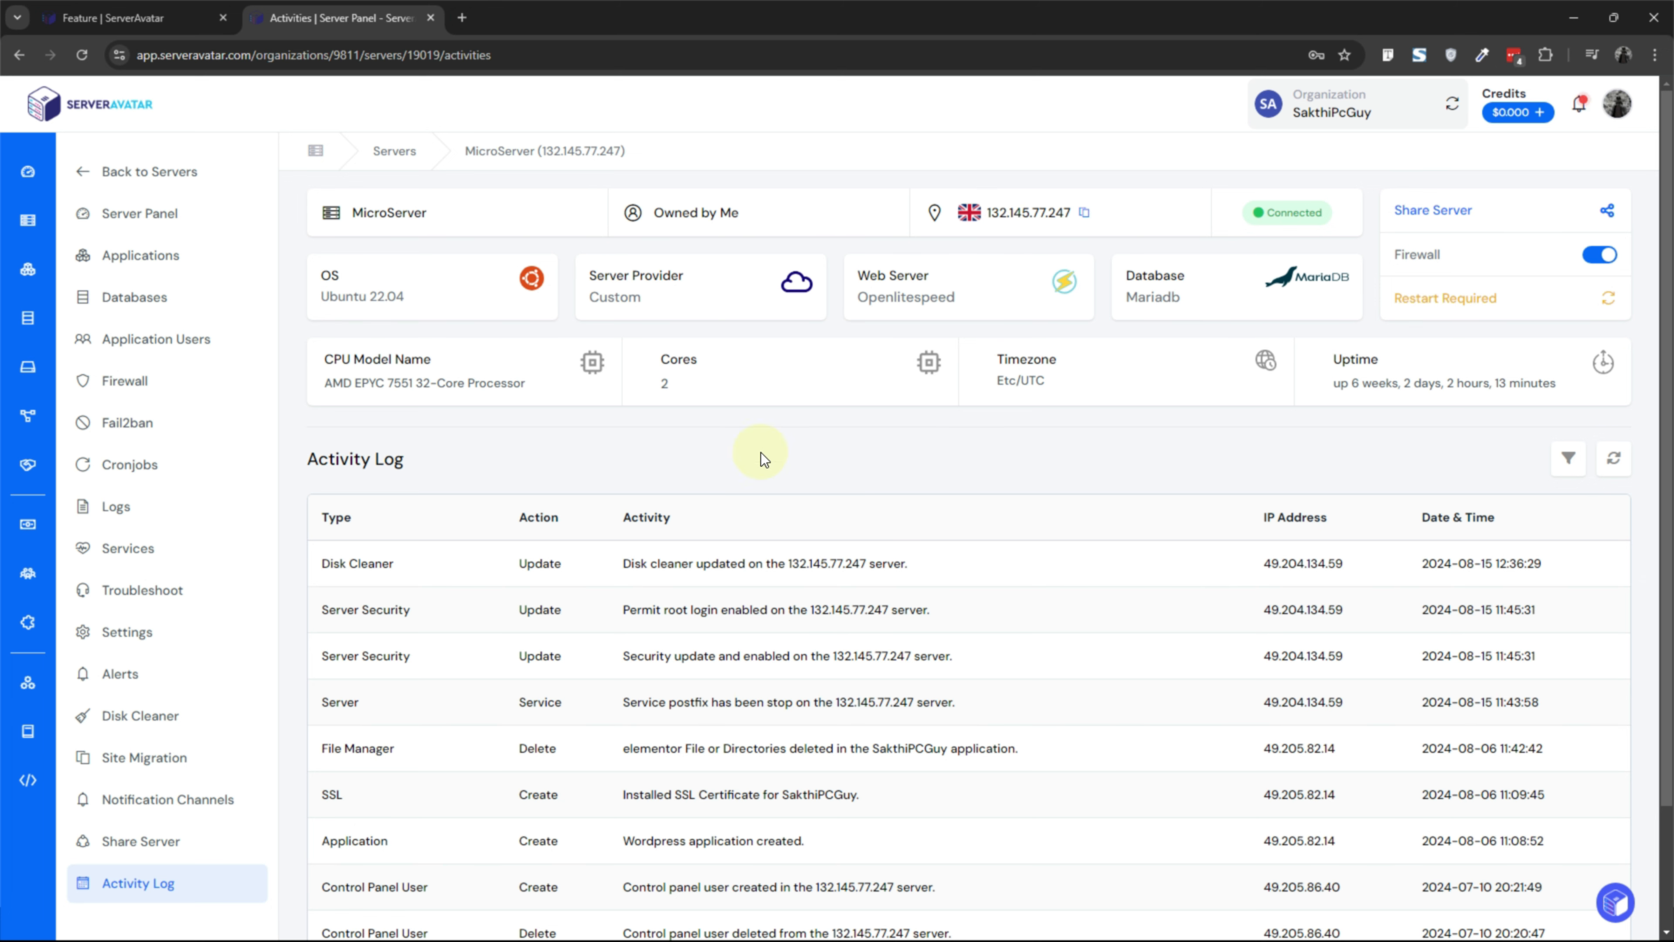
pyautogui.scroll(-1, 679, 497)
pyautogui.scroll(2, 436, 406)
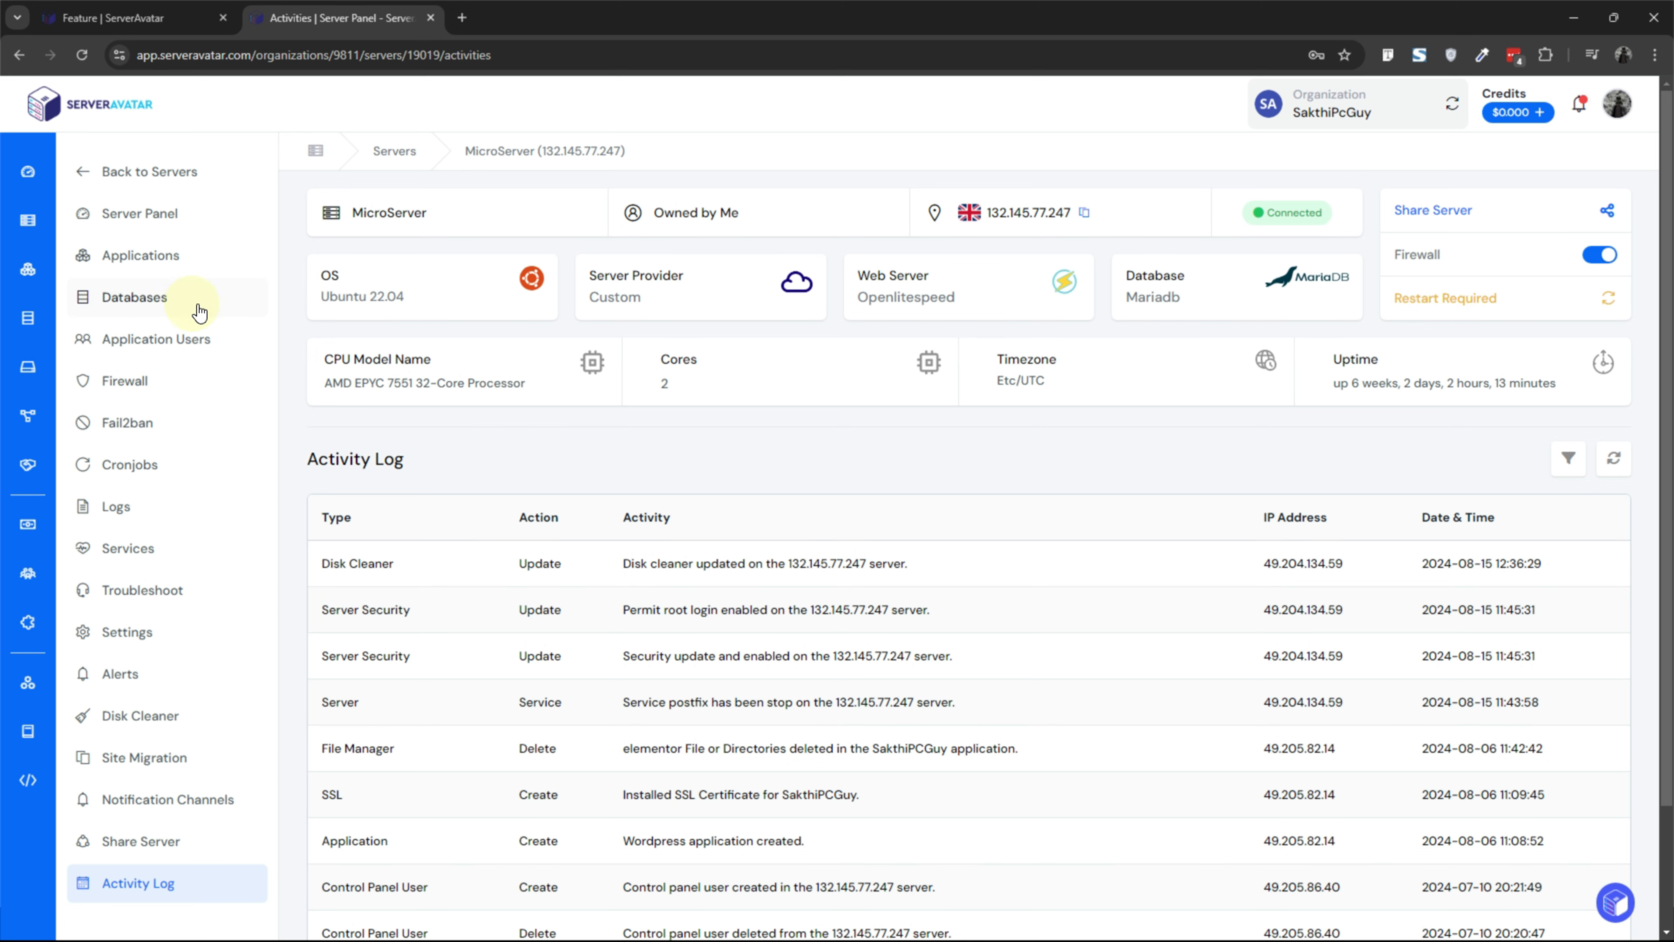
# - Open the SakthiPCGuy application's dashboard and review its name, primary domain, enabled state, auto login and SFTP/SSH credentials
pyautogui.click(188, 259)
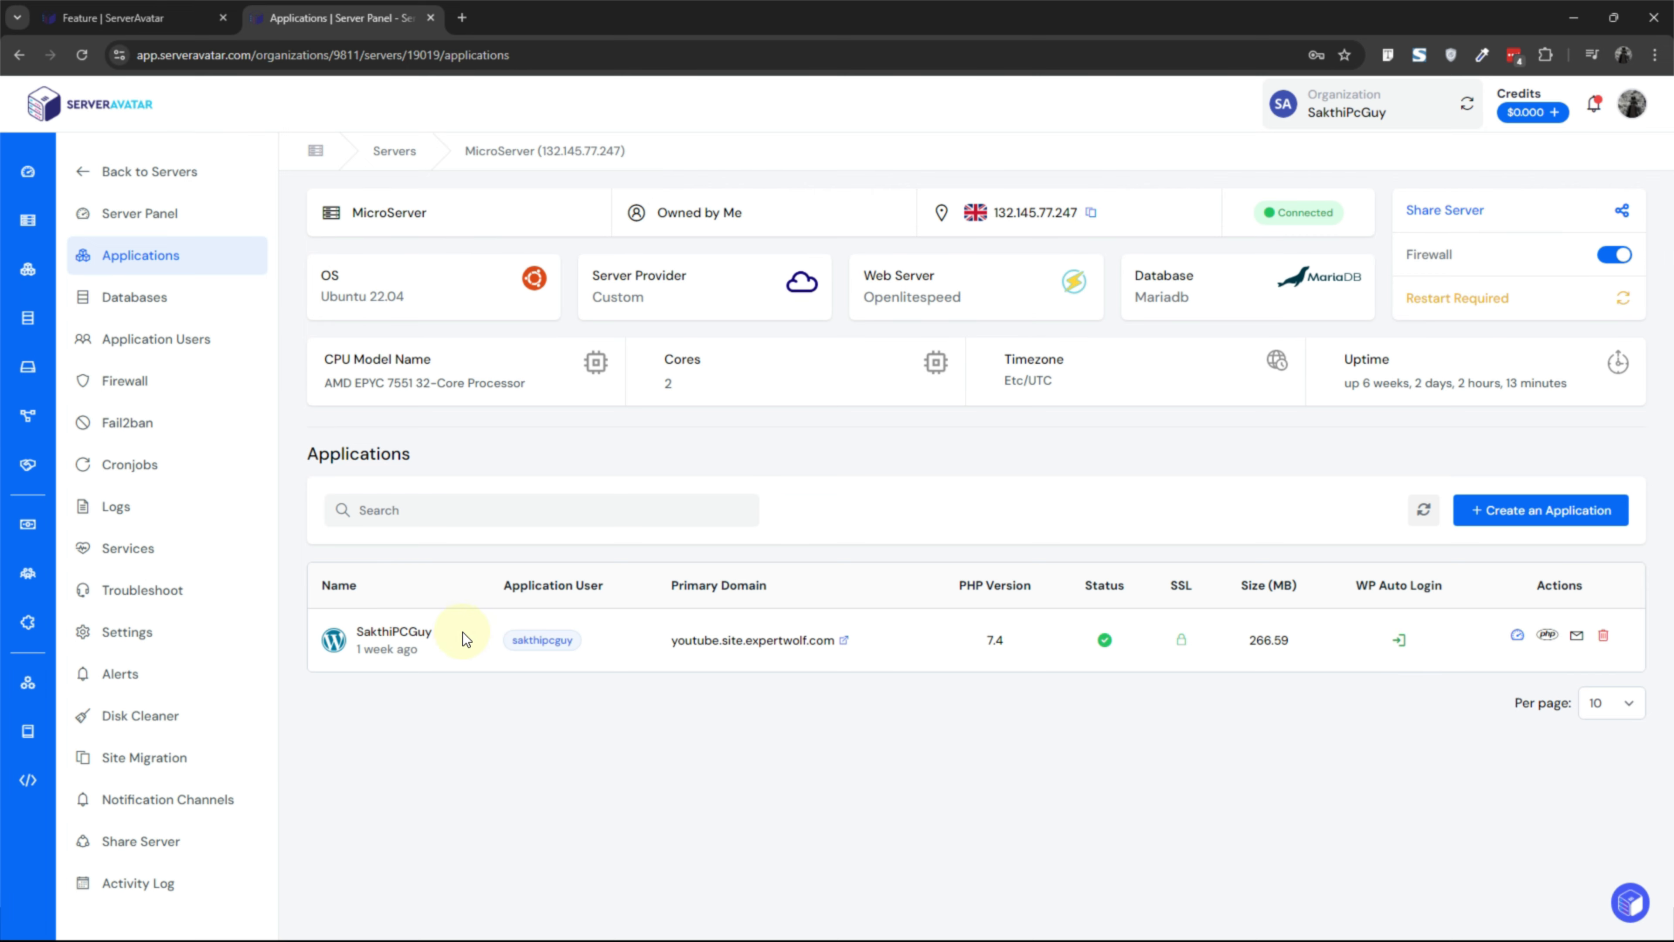
pyautogui.click(384, 631)
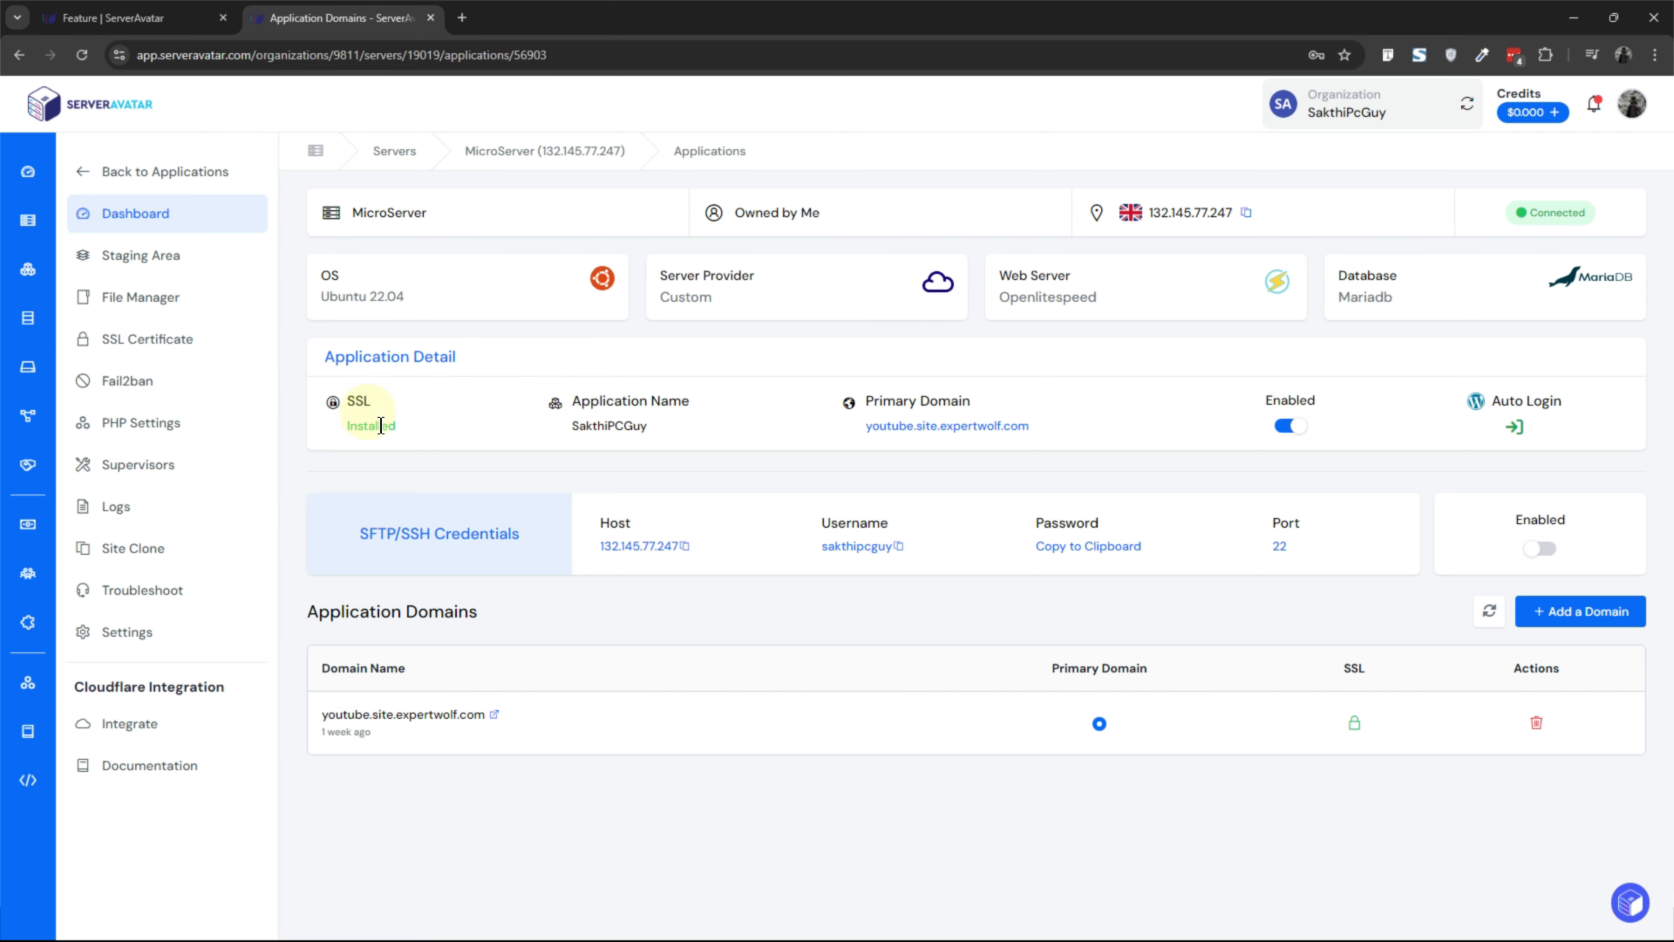
pyautogui.tripleClick(632, 401)
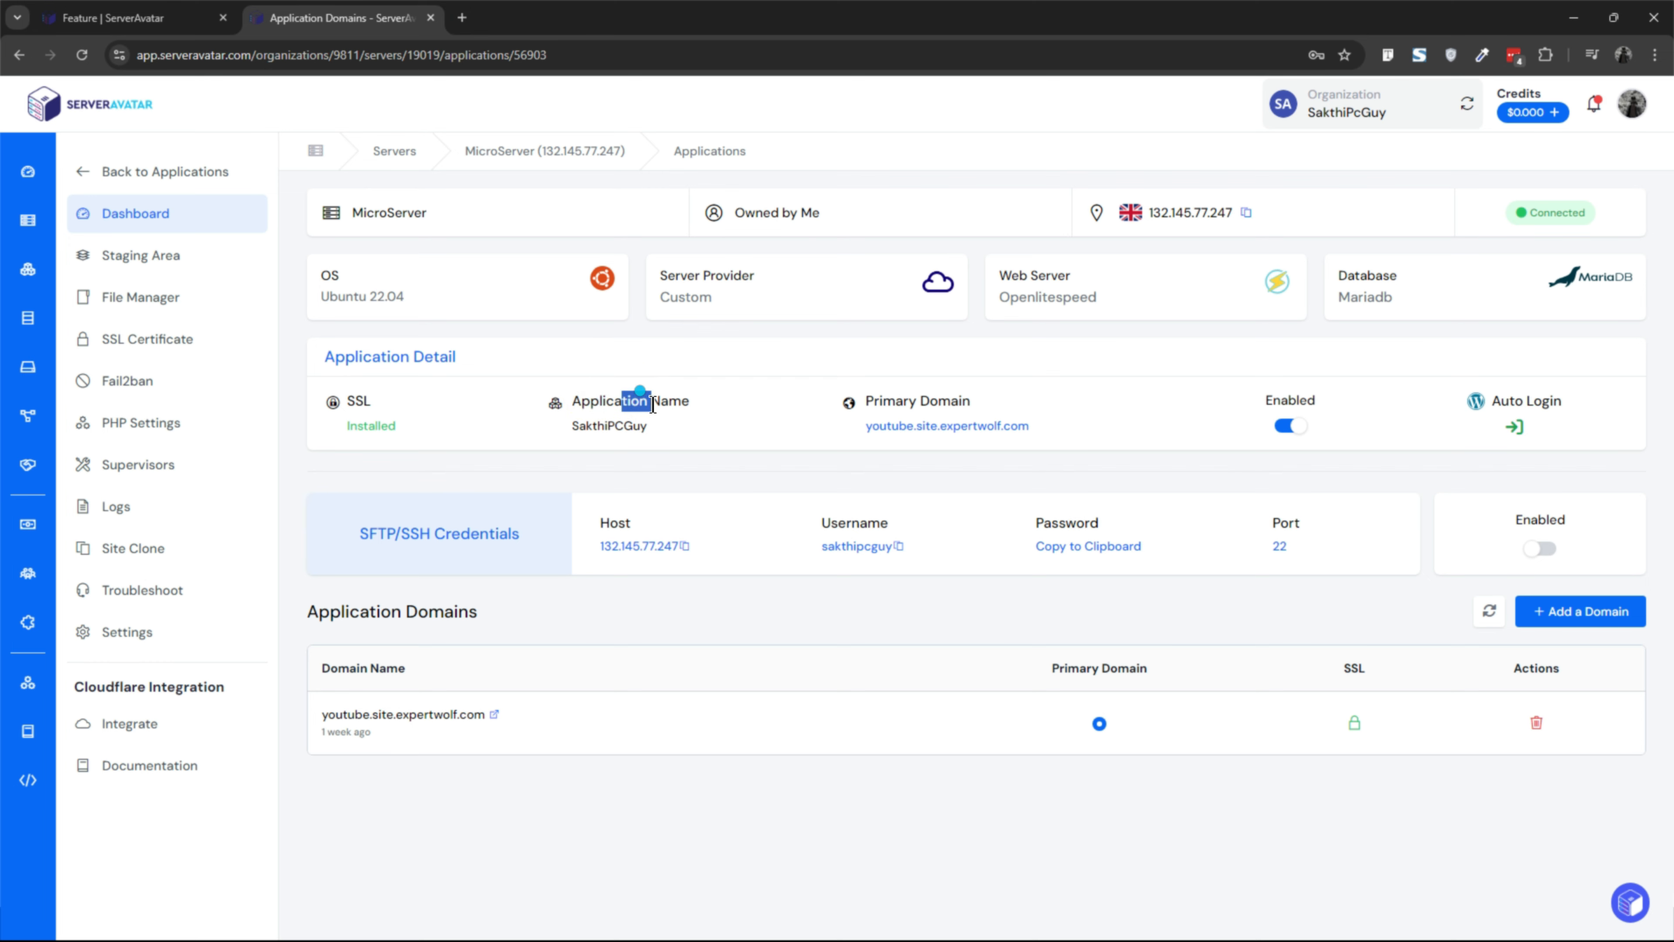
pyautogui.moveTo(865, 400); pyautogui.dragTo(970, 401)
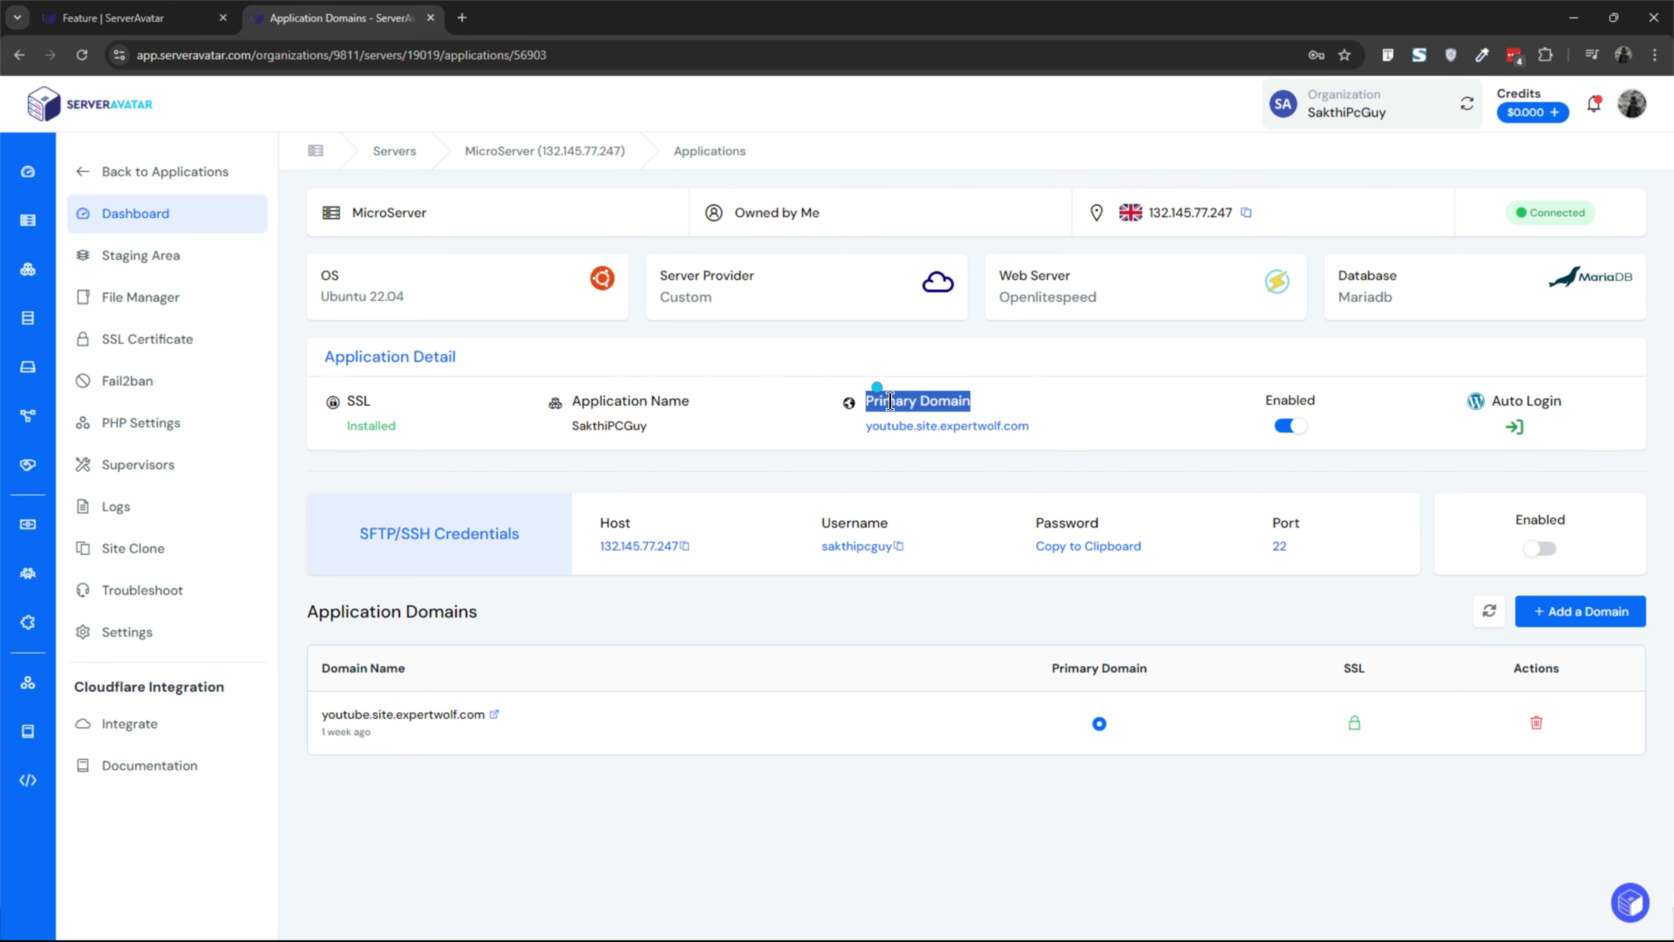
pyautogui.click(1276, 399)
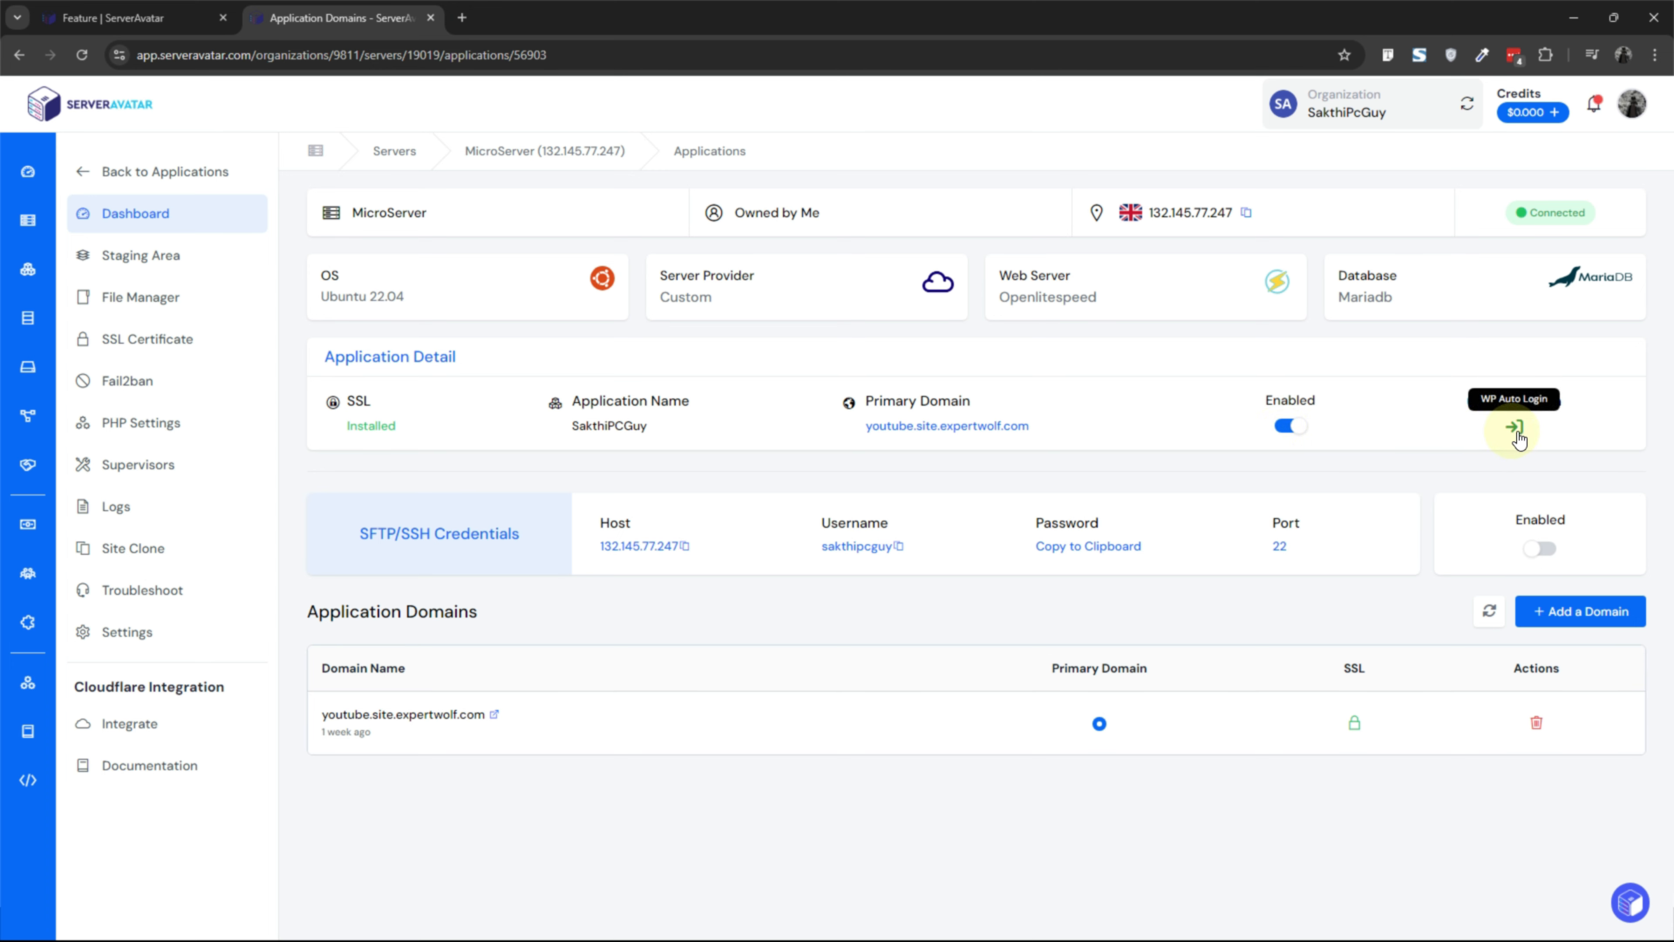
pyautogui.tripleClick(372, 533)
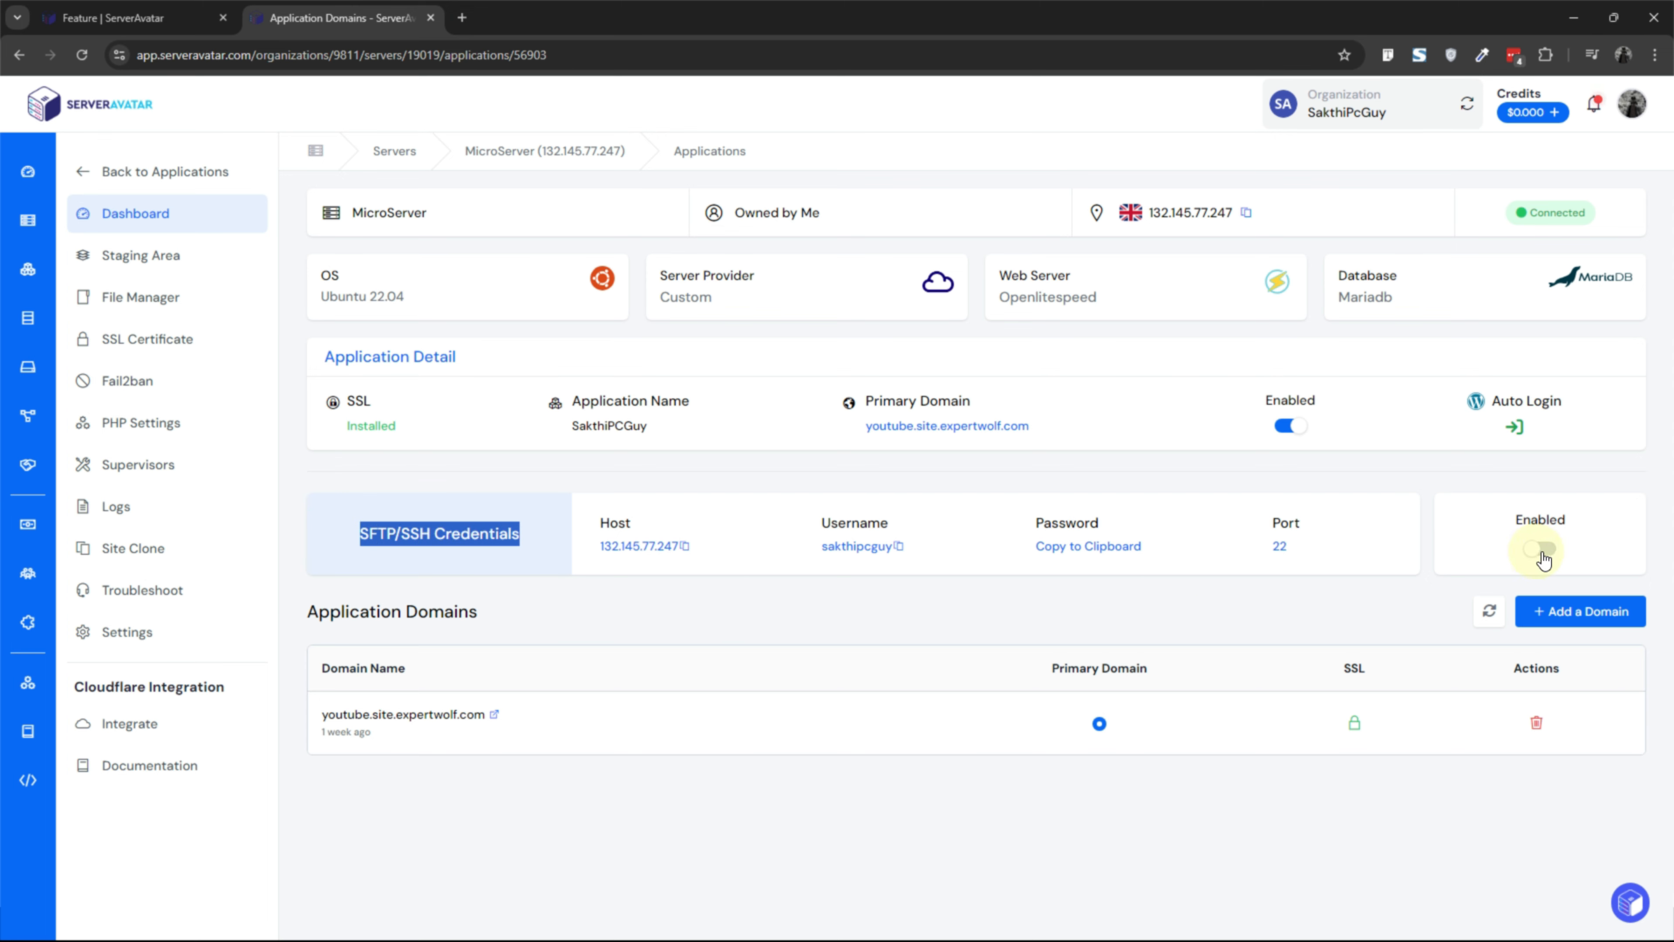
pyautogui.click(1380, 601)
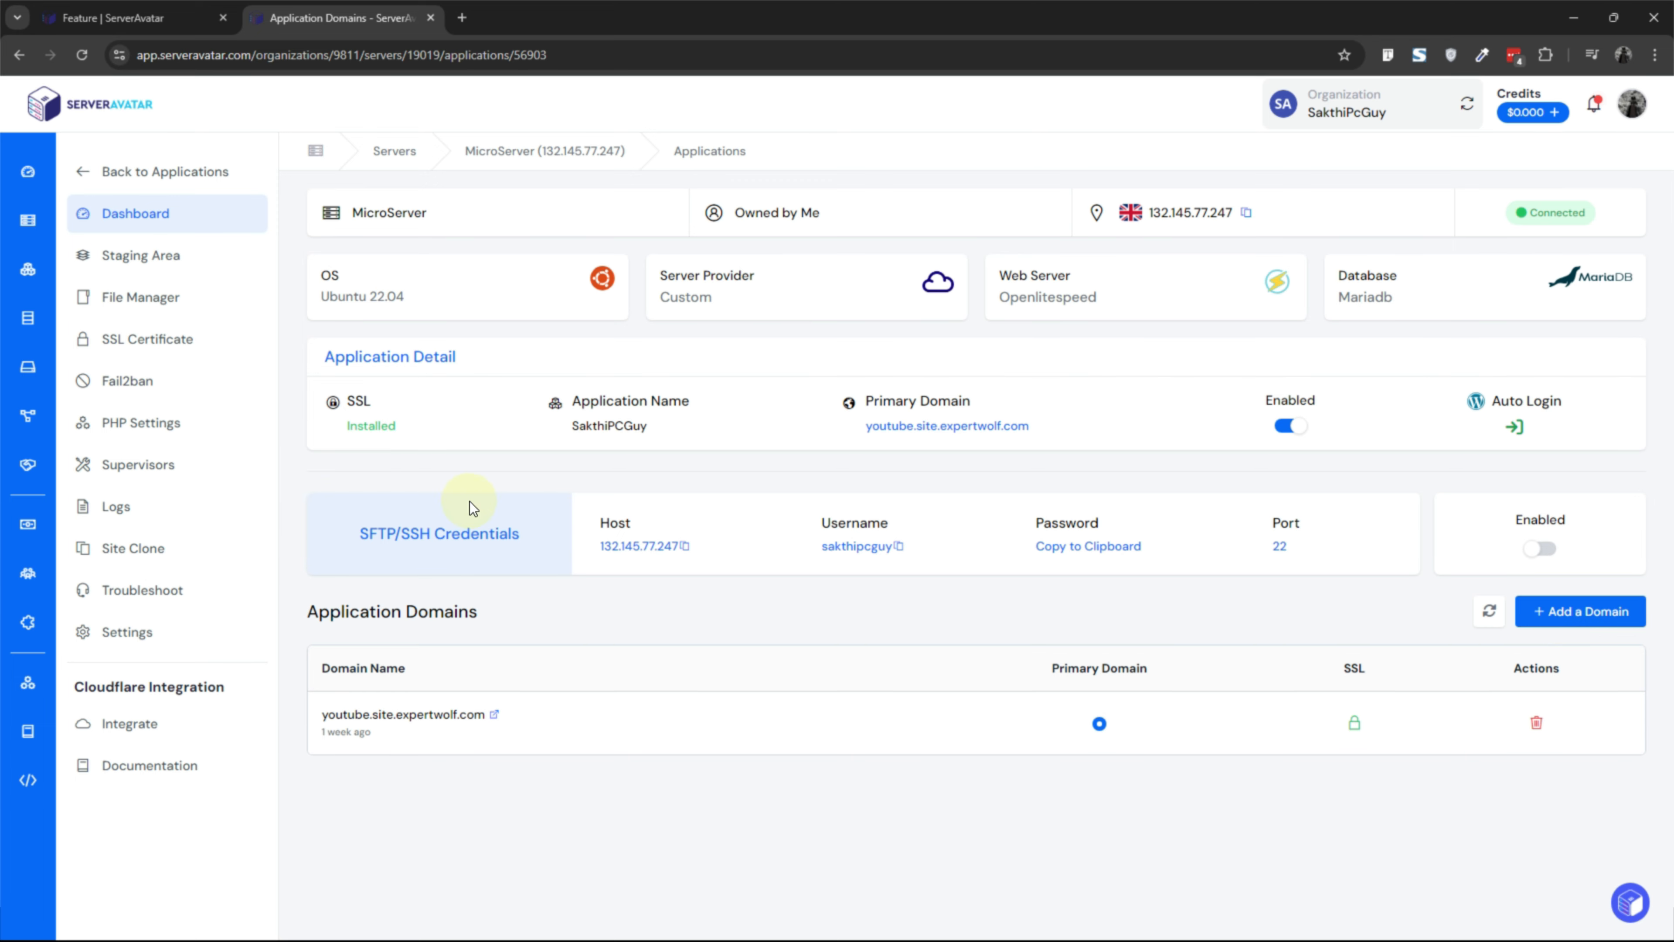
# - Review the application's staging area form, including its name, domain, server, database and Force URL options
pyautogui.click(209, 258)
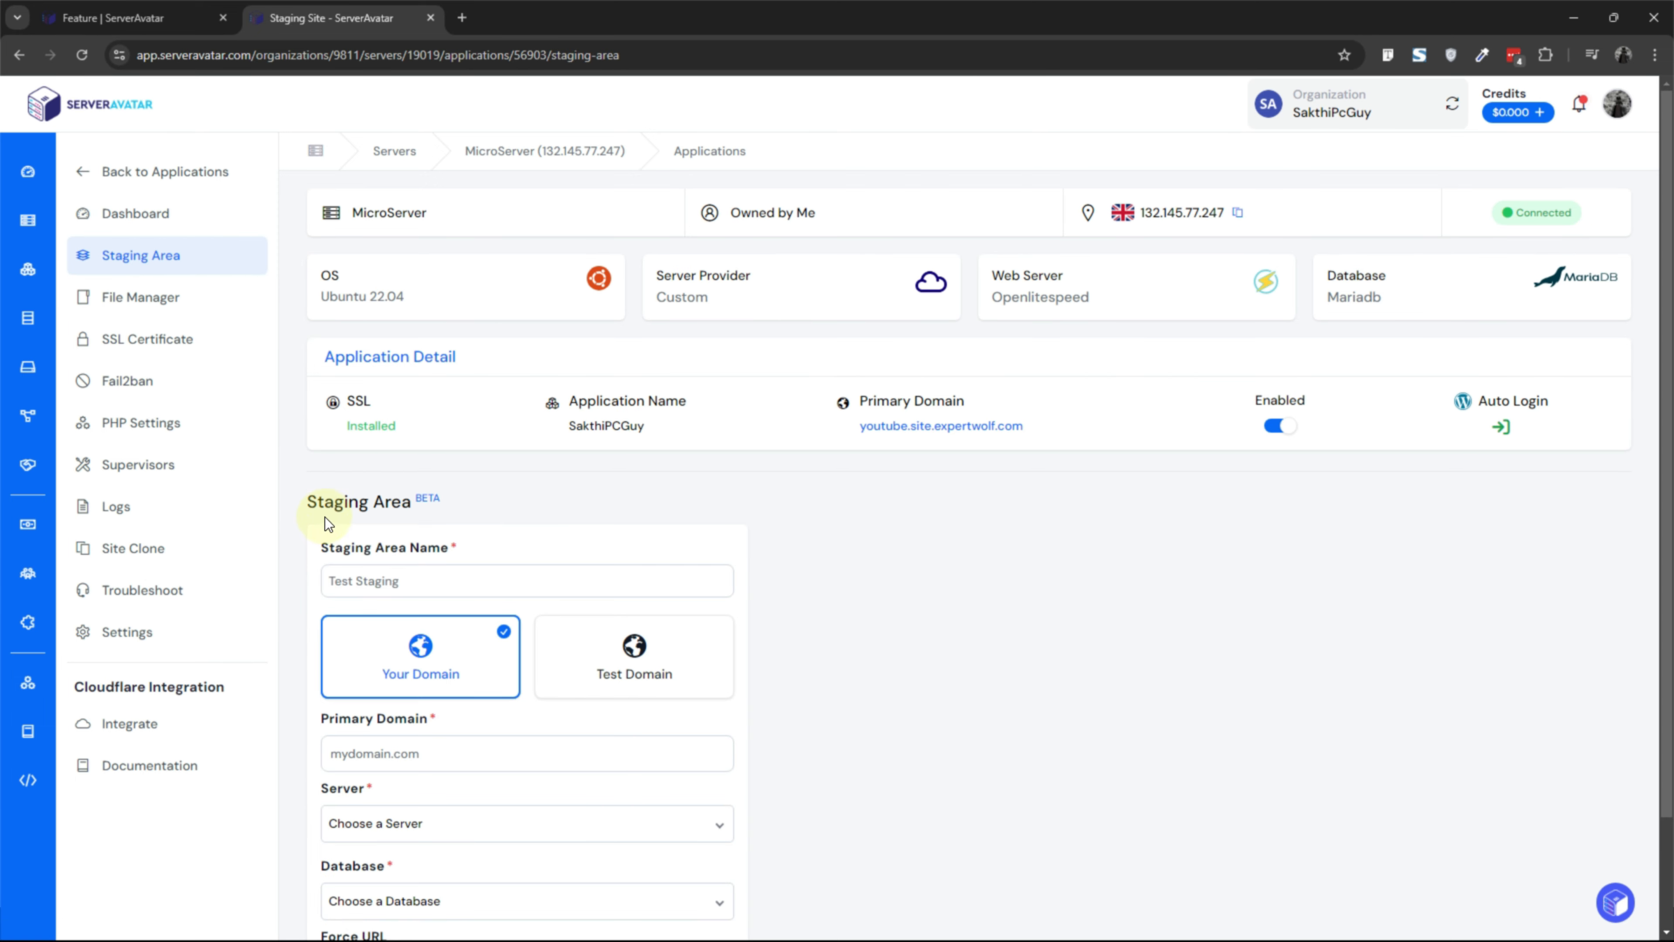
pyautogui.scroll(-2, 308, 522)
pyautogui.scroll(-1, 307, 525)
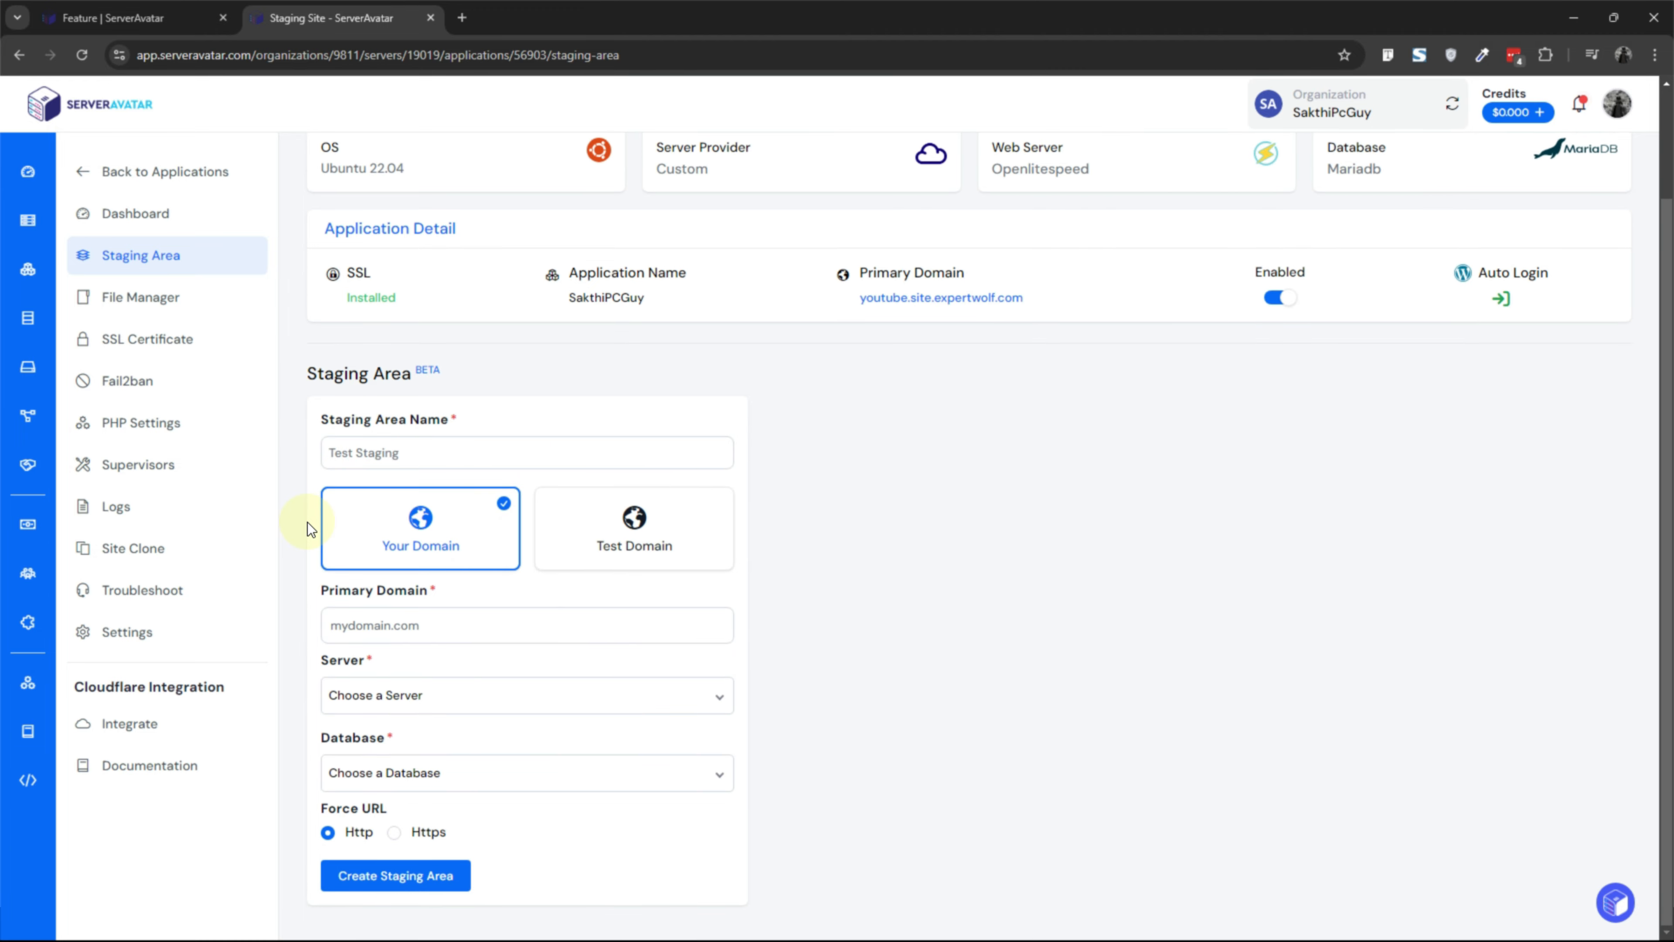
pyautogui.scroll(2, 307, 522)
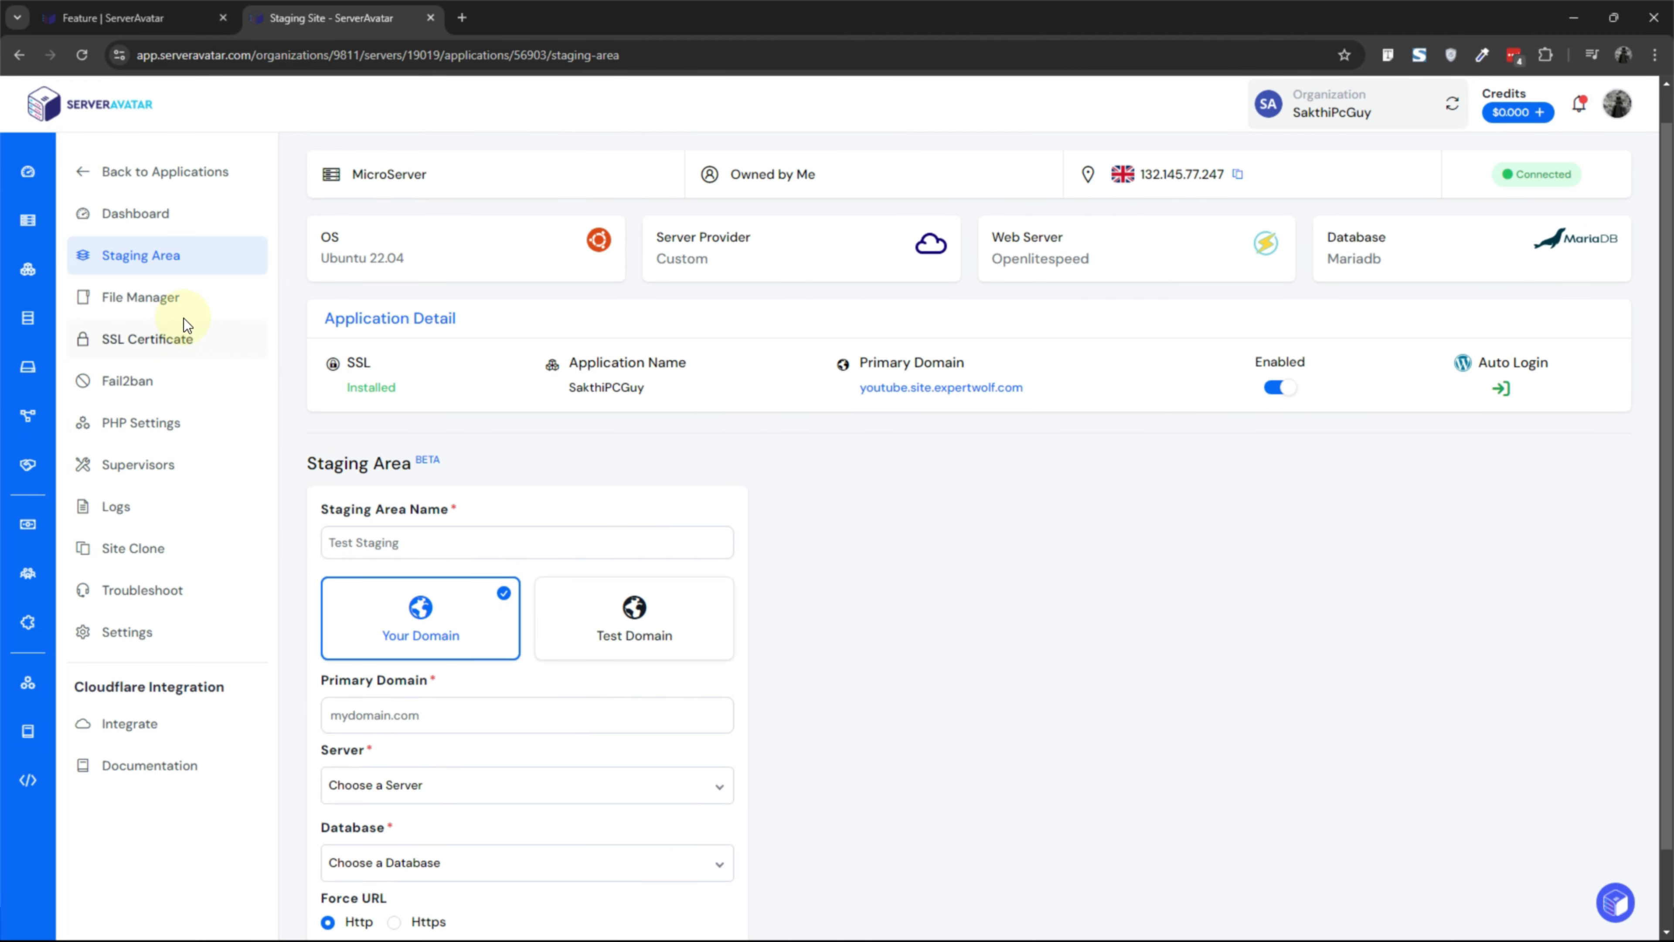
# - Browse the public_html folder in the application's File Manager
pyautogui.click(185, 300)
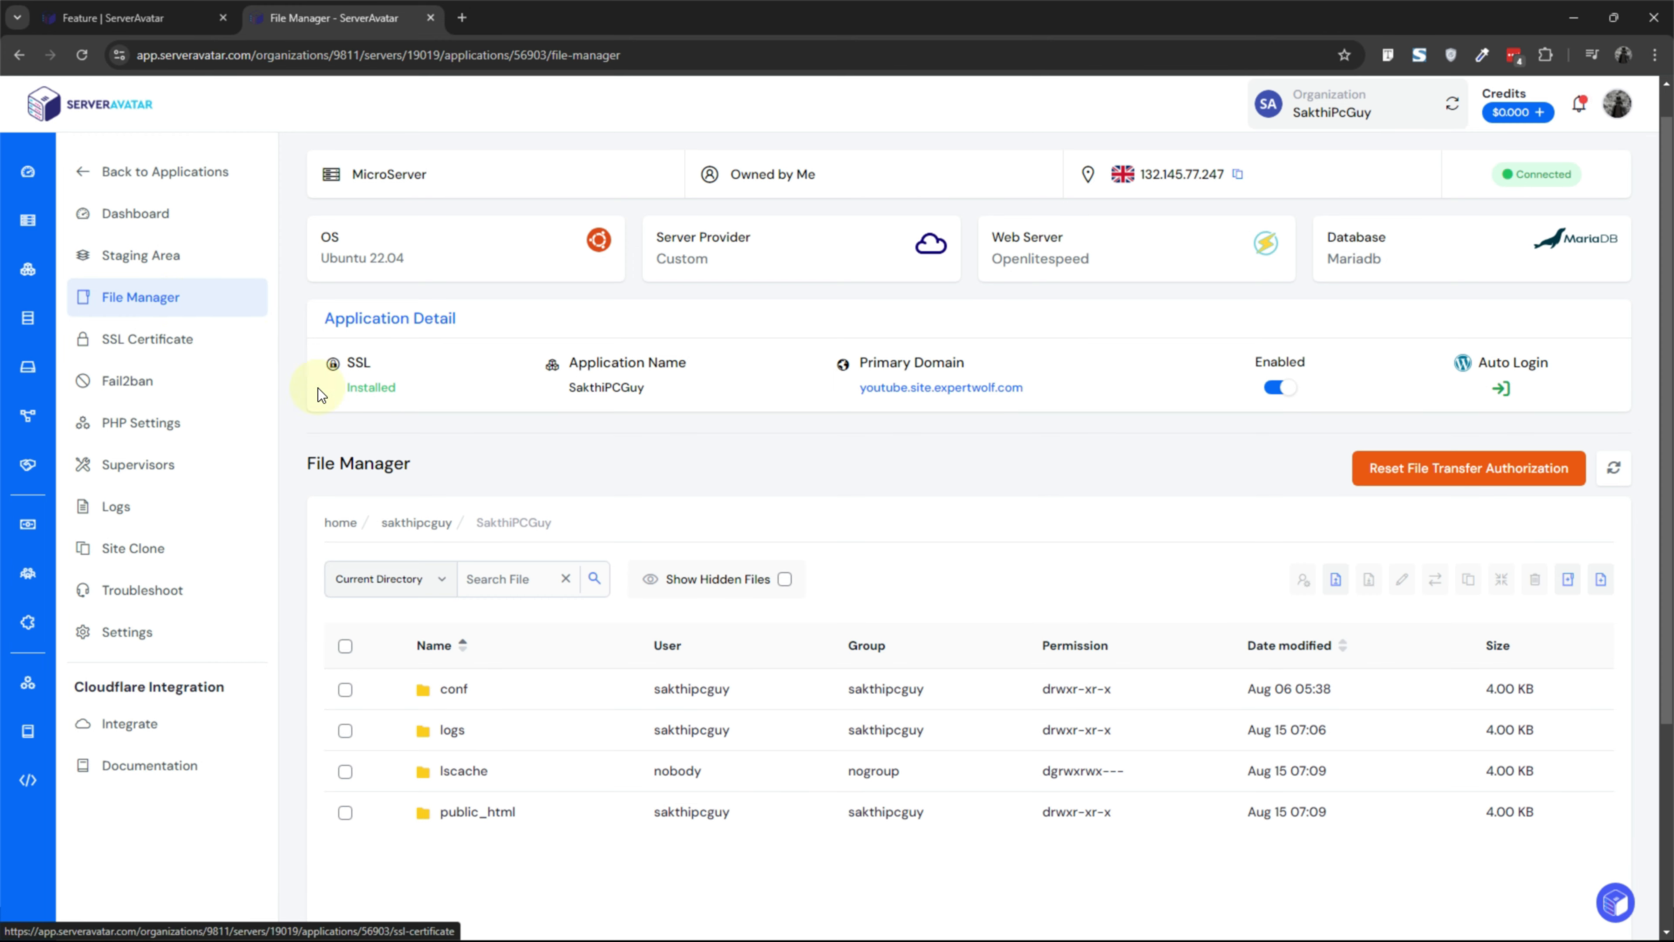
pyautogui.click(475, 815)
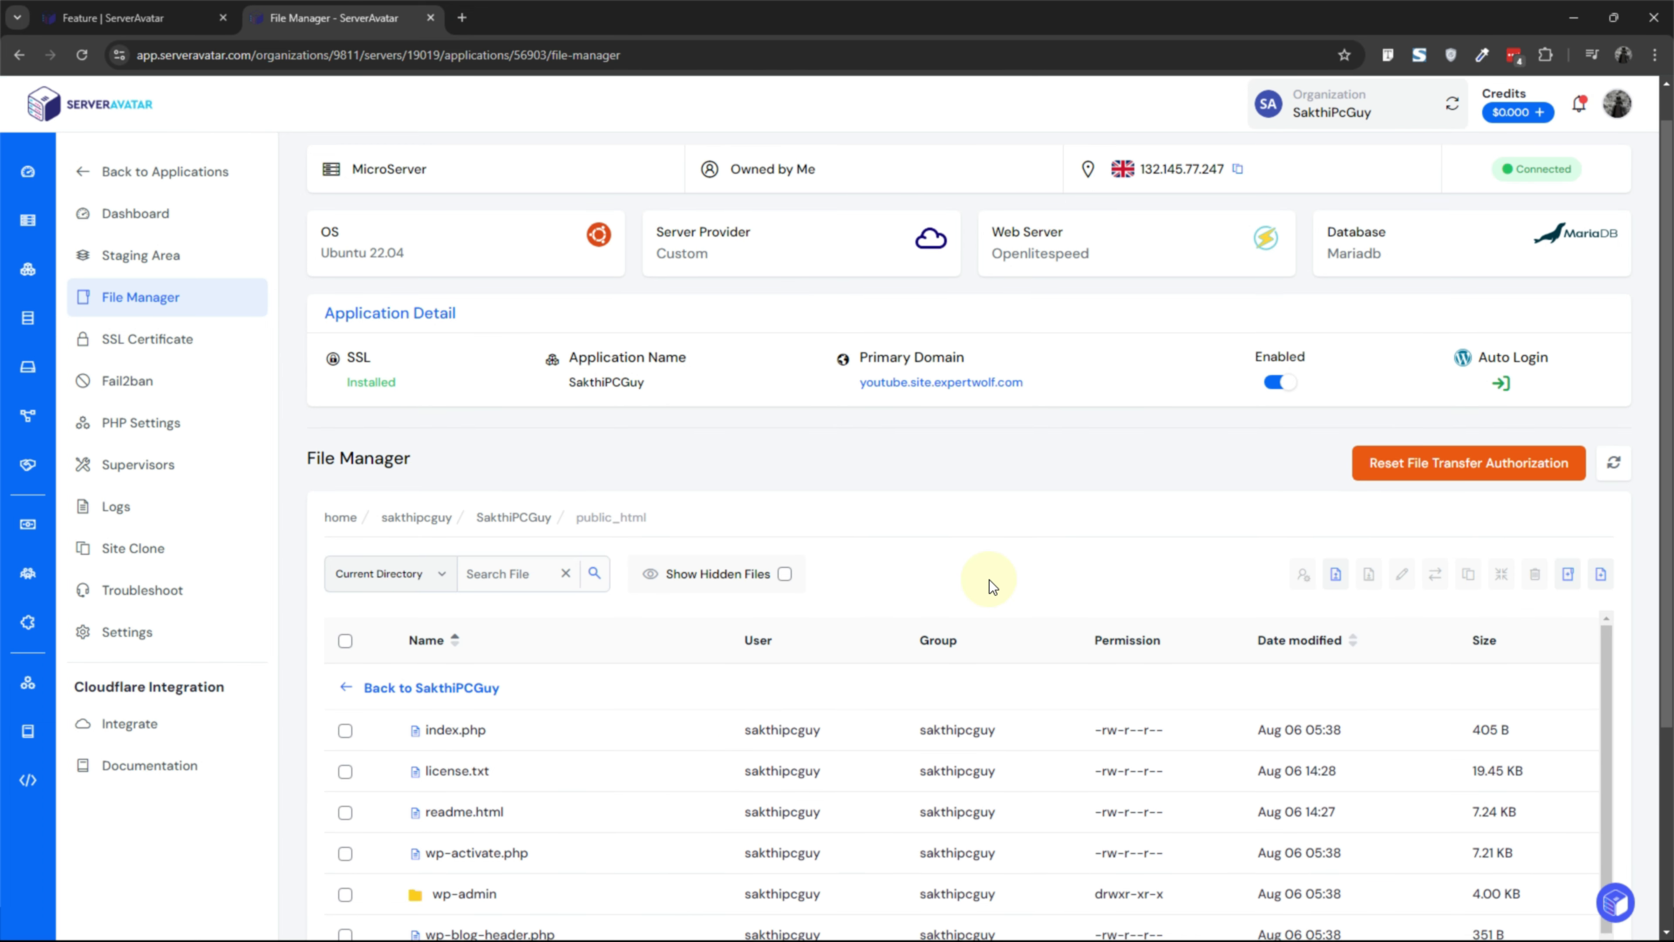
pyautogui.scroll(-3, 988, 579)
pyautogui.scroll(-5, 632, 682)
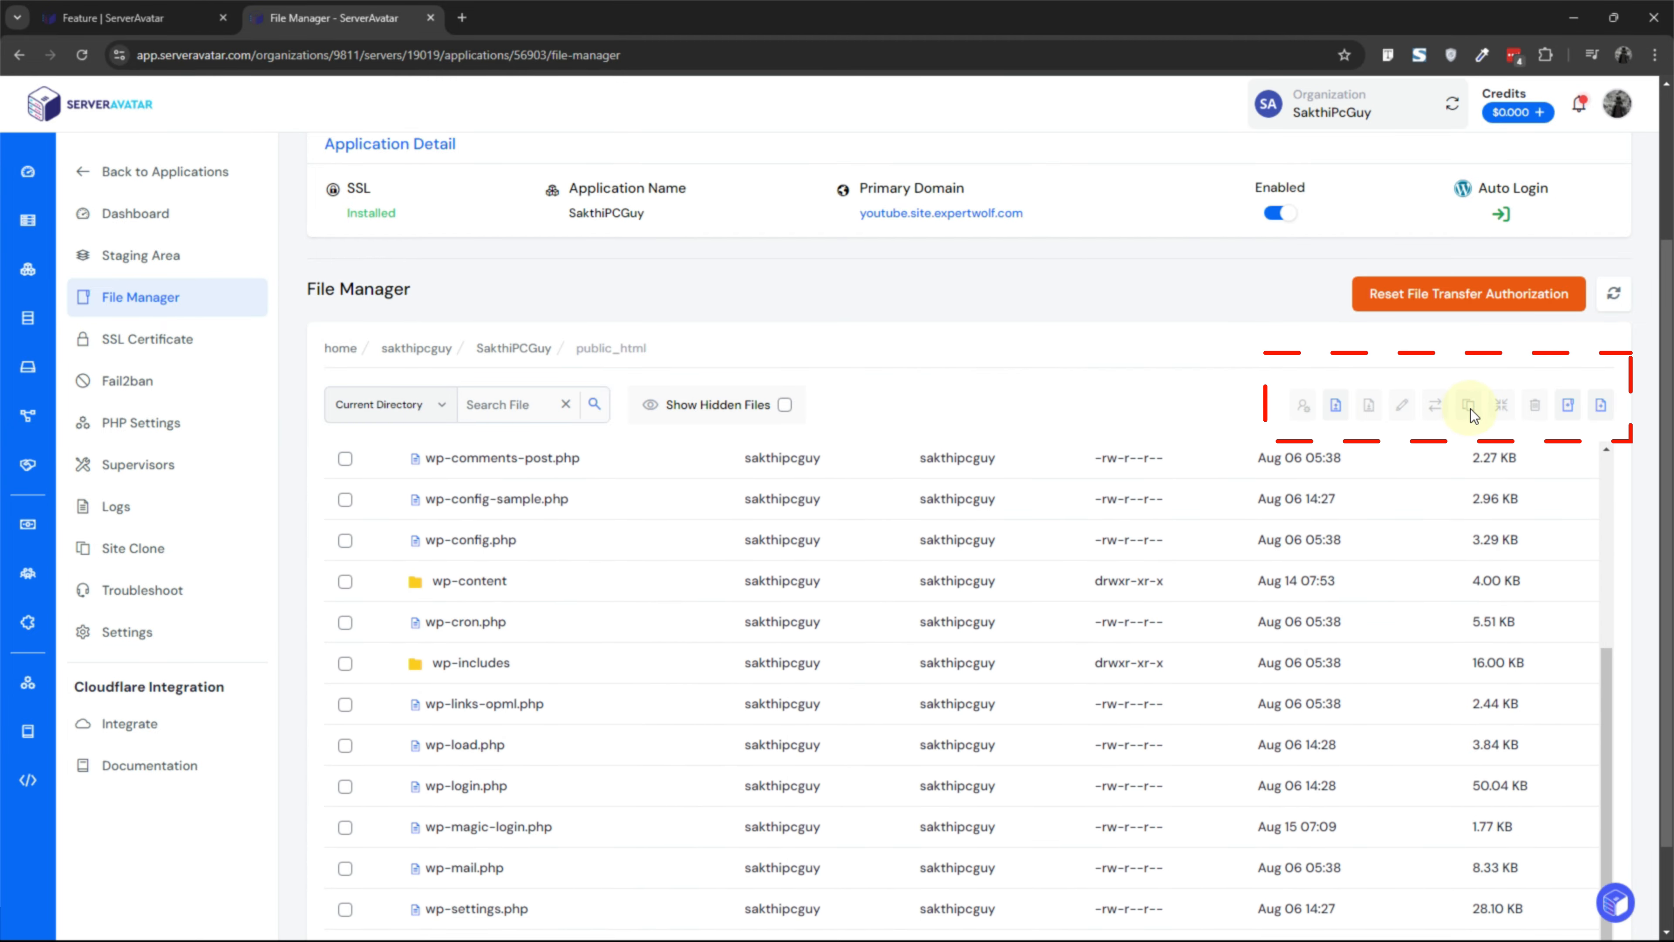
# - Select the wp-content folder to make its file actions available, and turn on hidden files for public_html
pyautogui.click(345, 581)
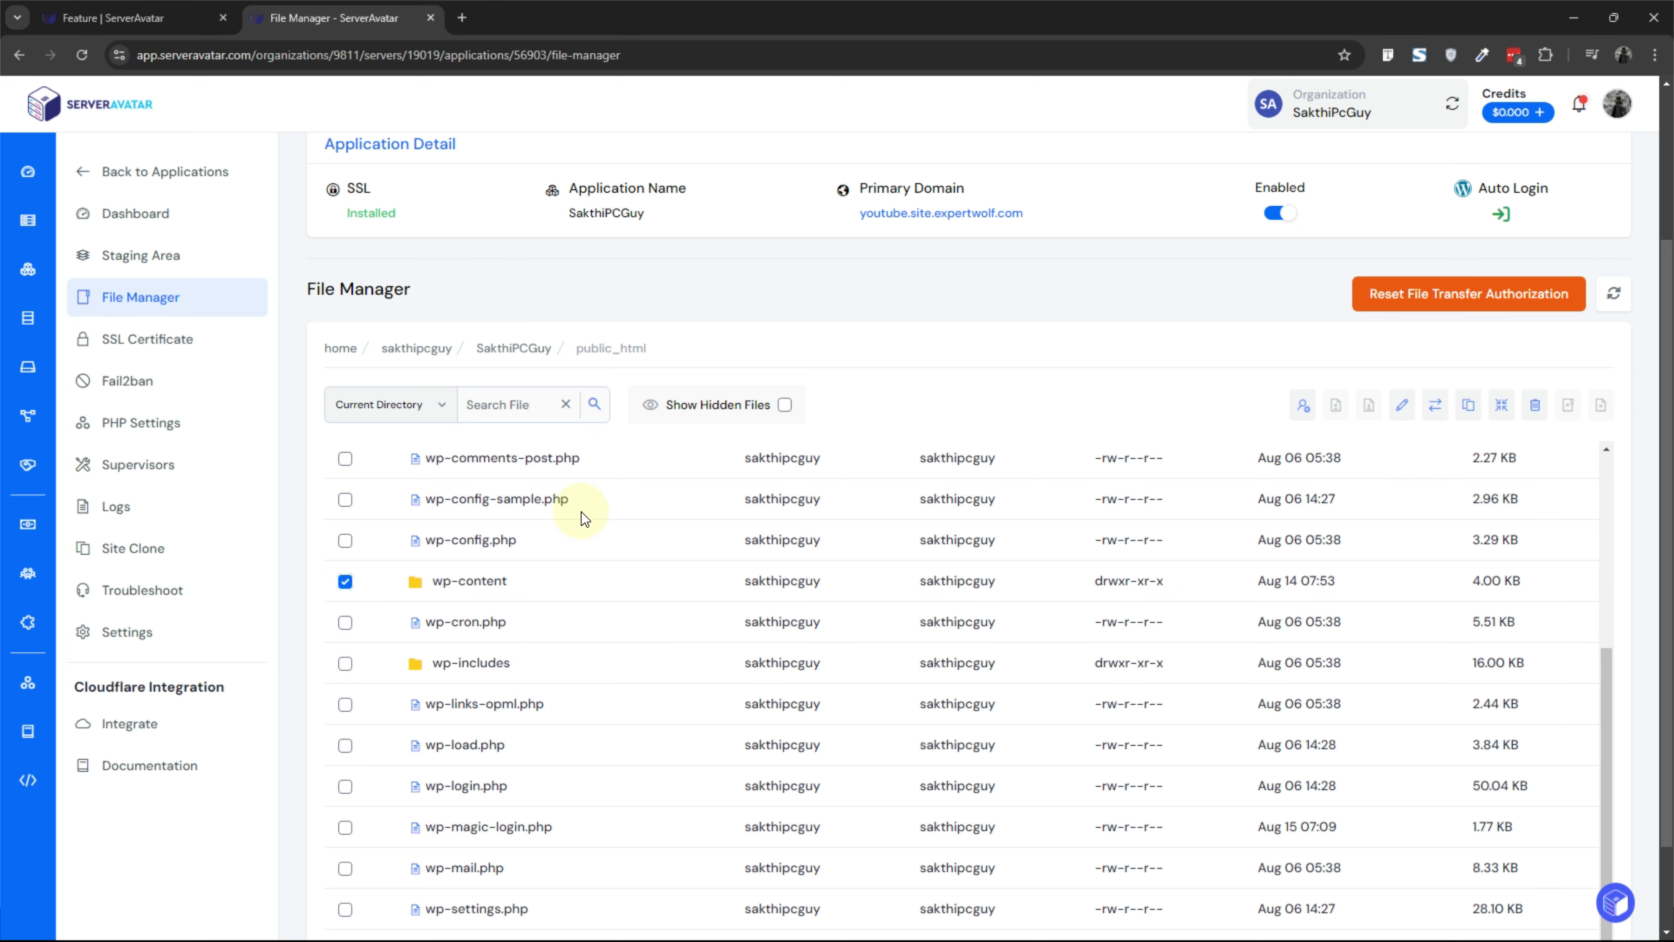
pyautogui.scroll(5, 520, 567)
pyautogui.click(765, 405)
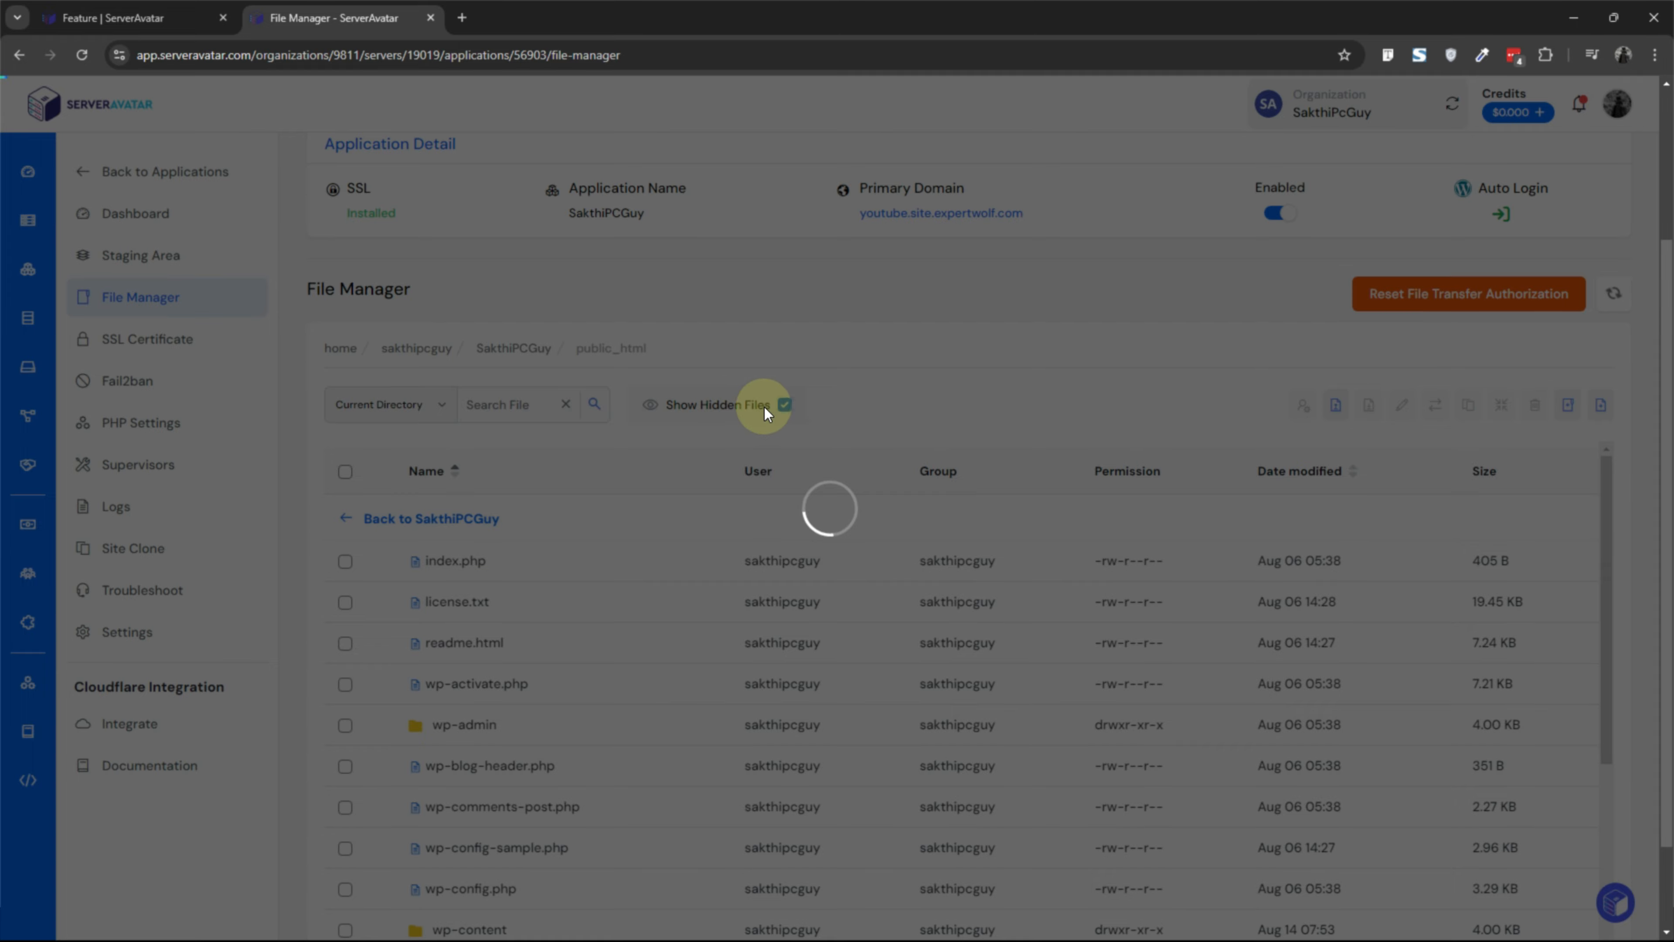
pyautogui.scroll(1, 521, 620)
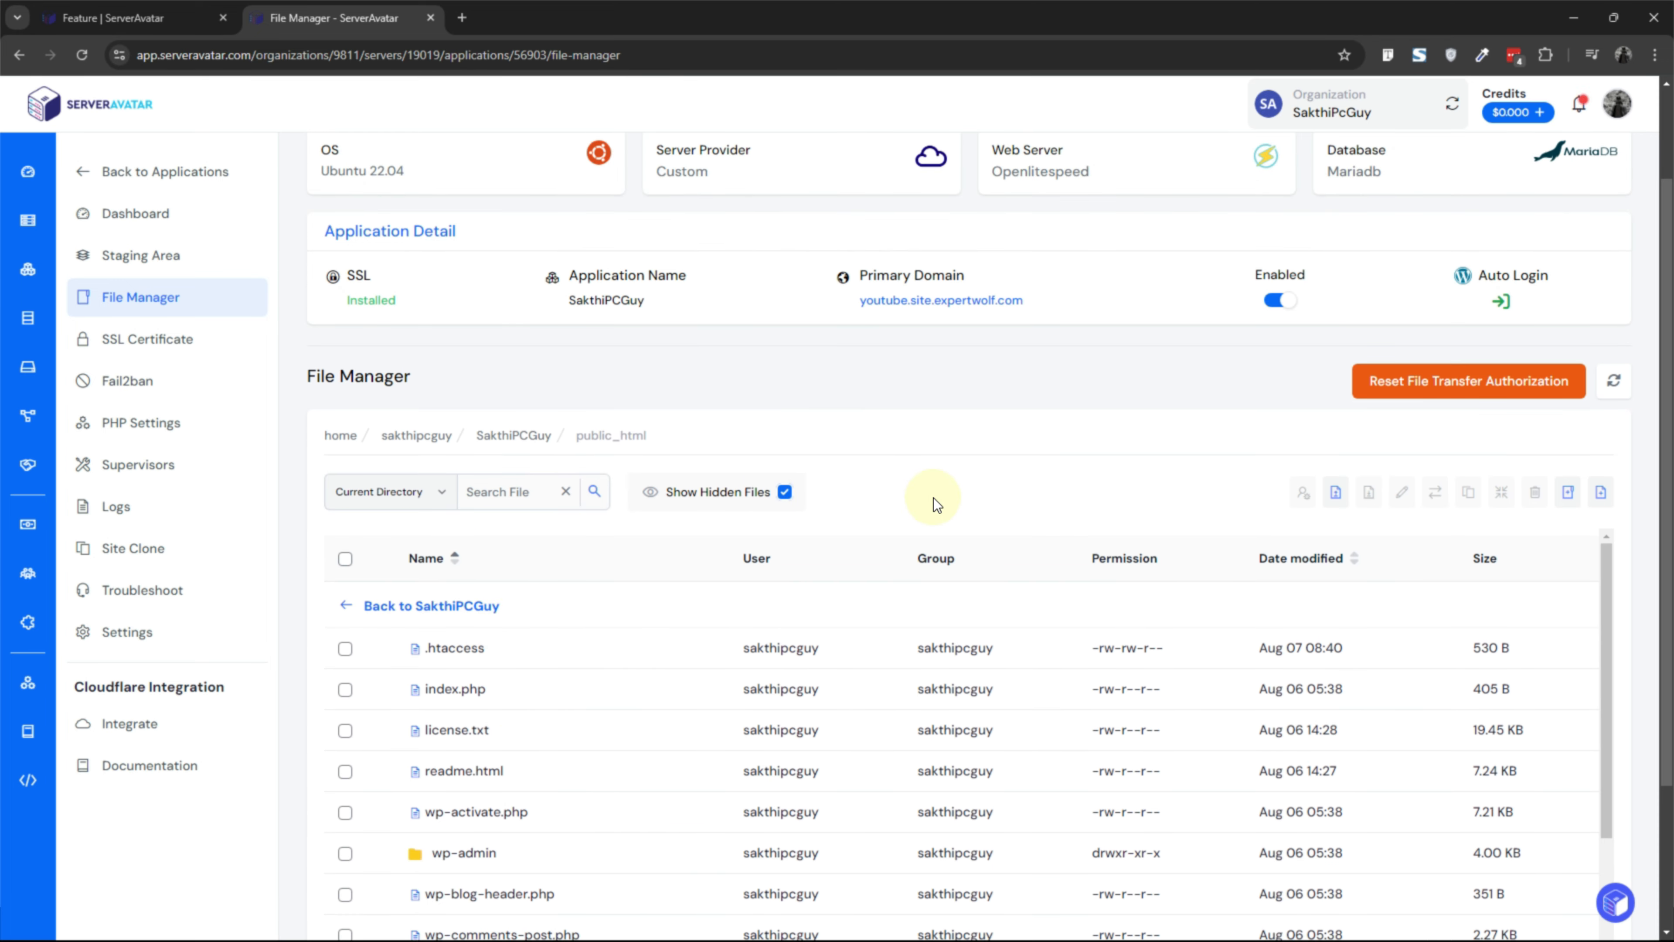
# - Open wp-config.php from public_html in the file editor and look through its code
pyautogui.scroll(-5, 939, 494)
pyautogui.click(460, 694)
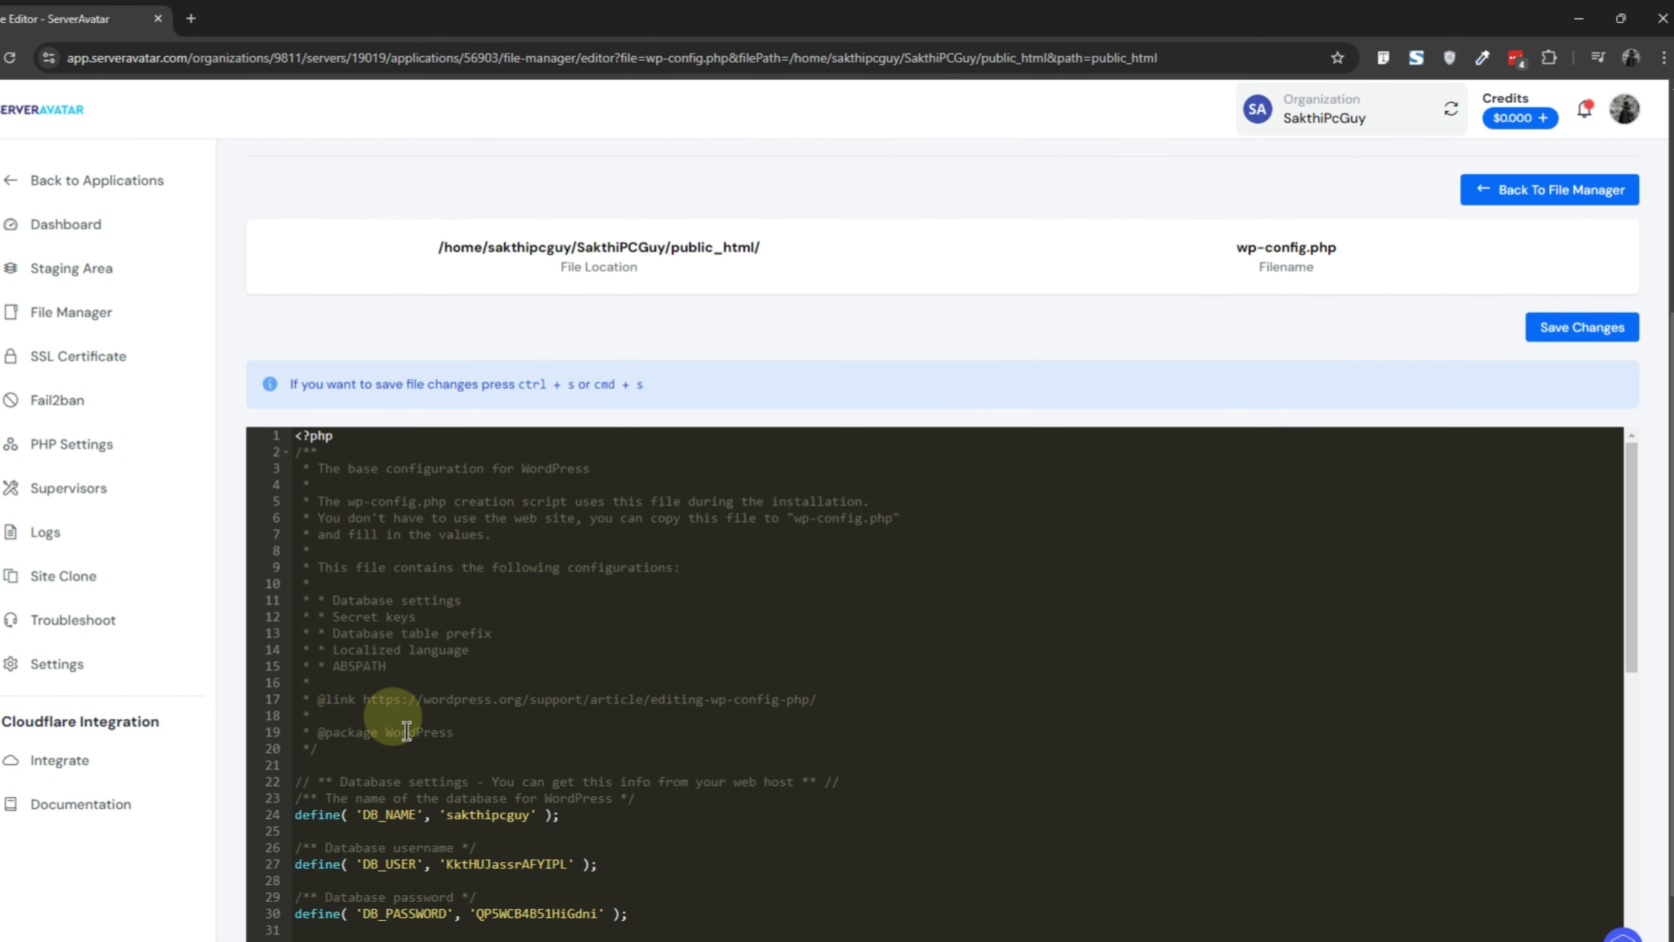
pyautogui.scroll(-8, 587, 598)
pyautogui.scroll(7, 596, 614)
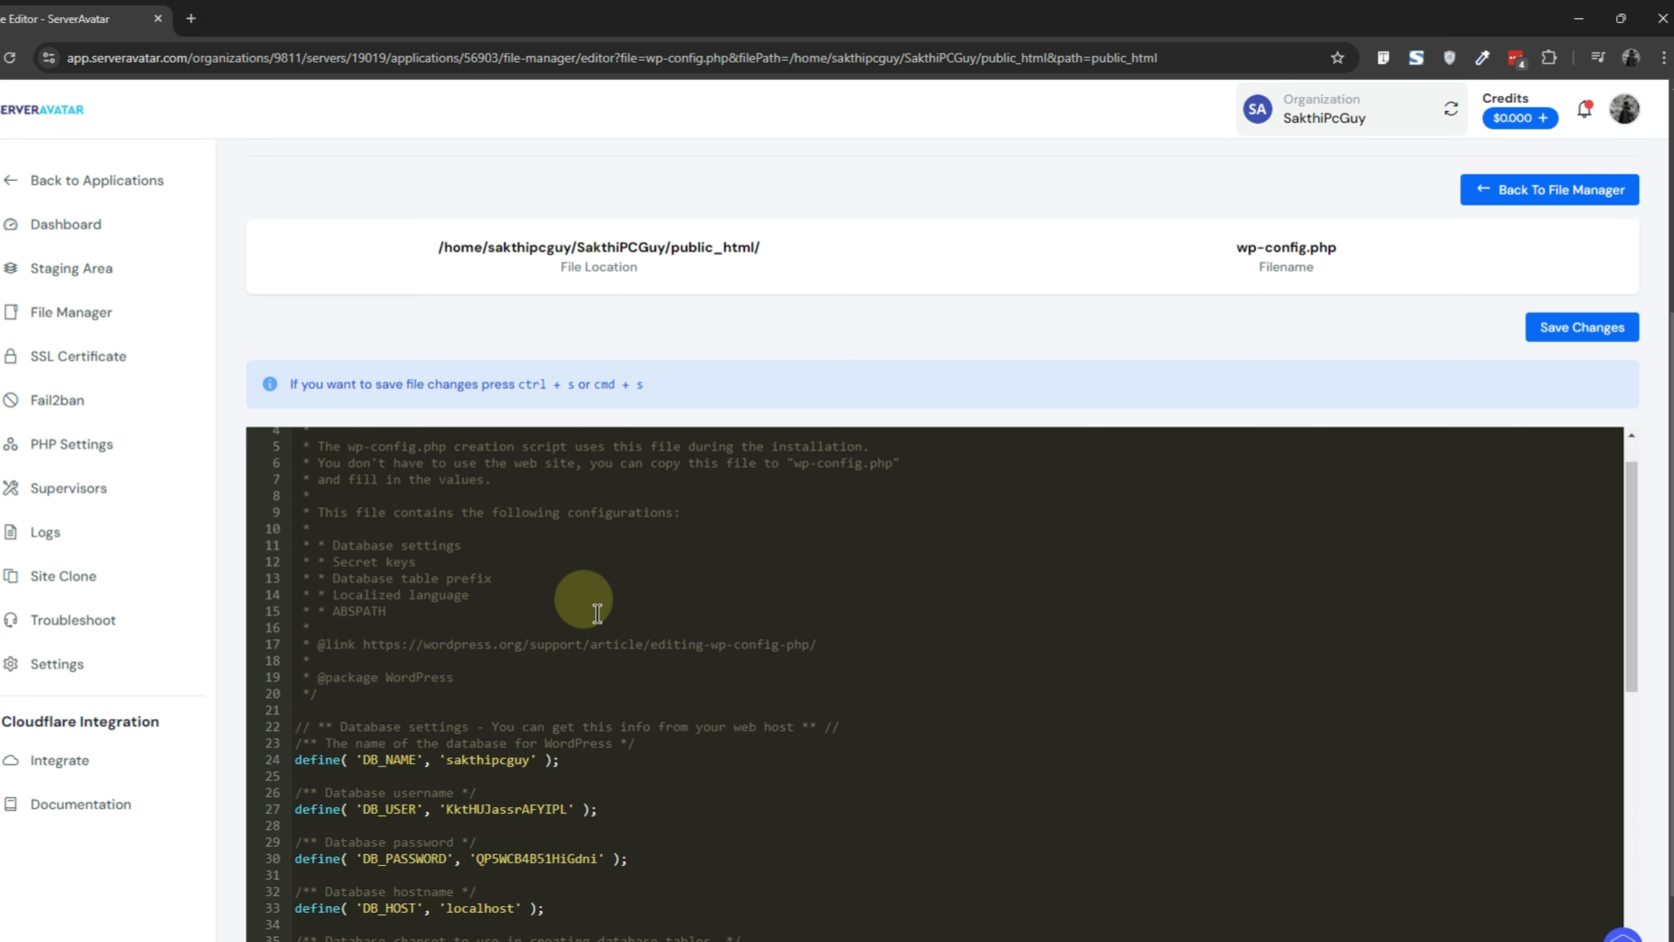
# - Leave the wp-config.php editor and review the application's SSL certificate details and Fail2ban jail and filter configurations
pyautogui.click(1549, 189)
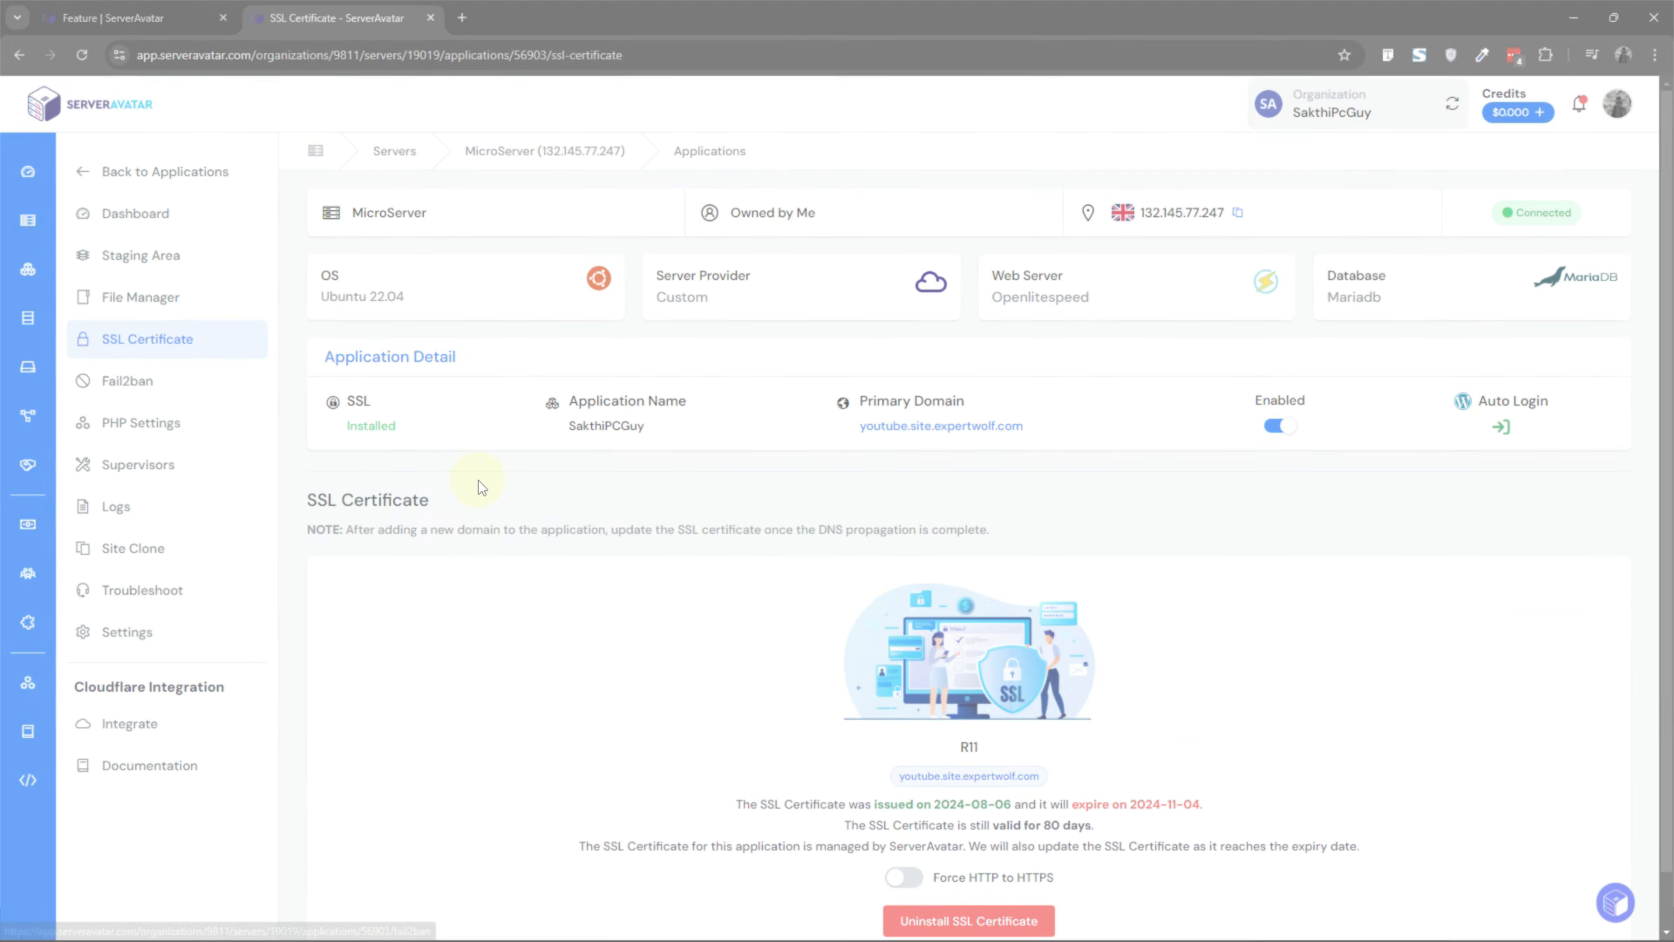
pyautogui.scroll(-1, 547, 511)
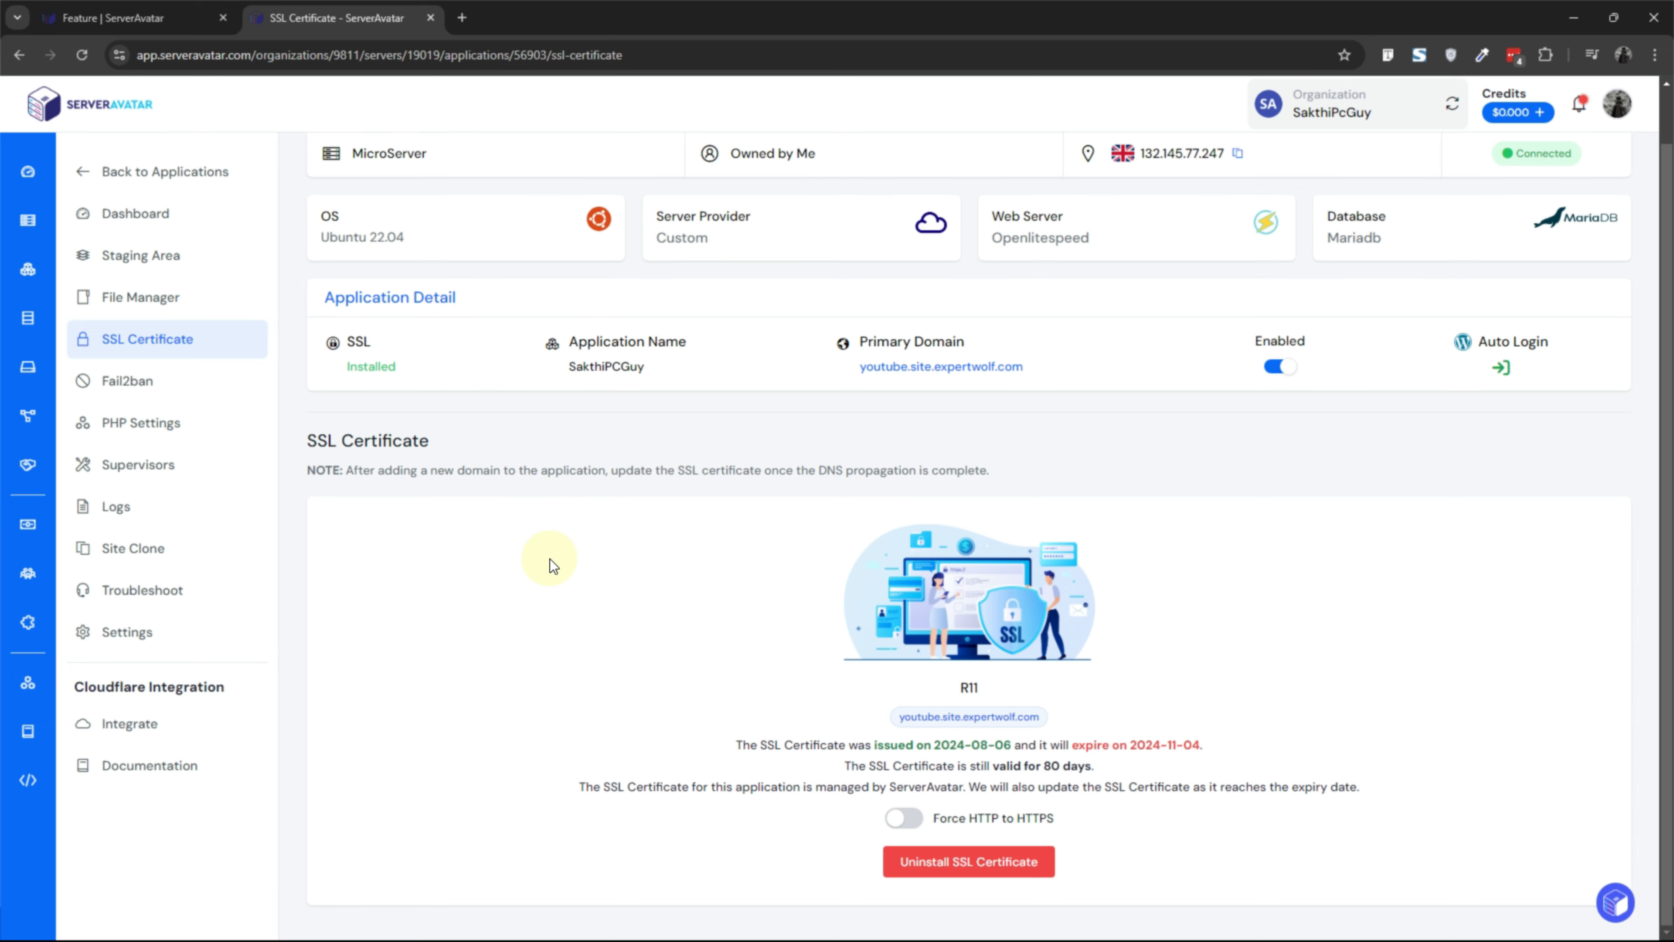
pyautogui.click(149, 389)
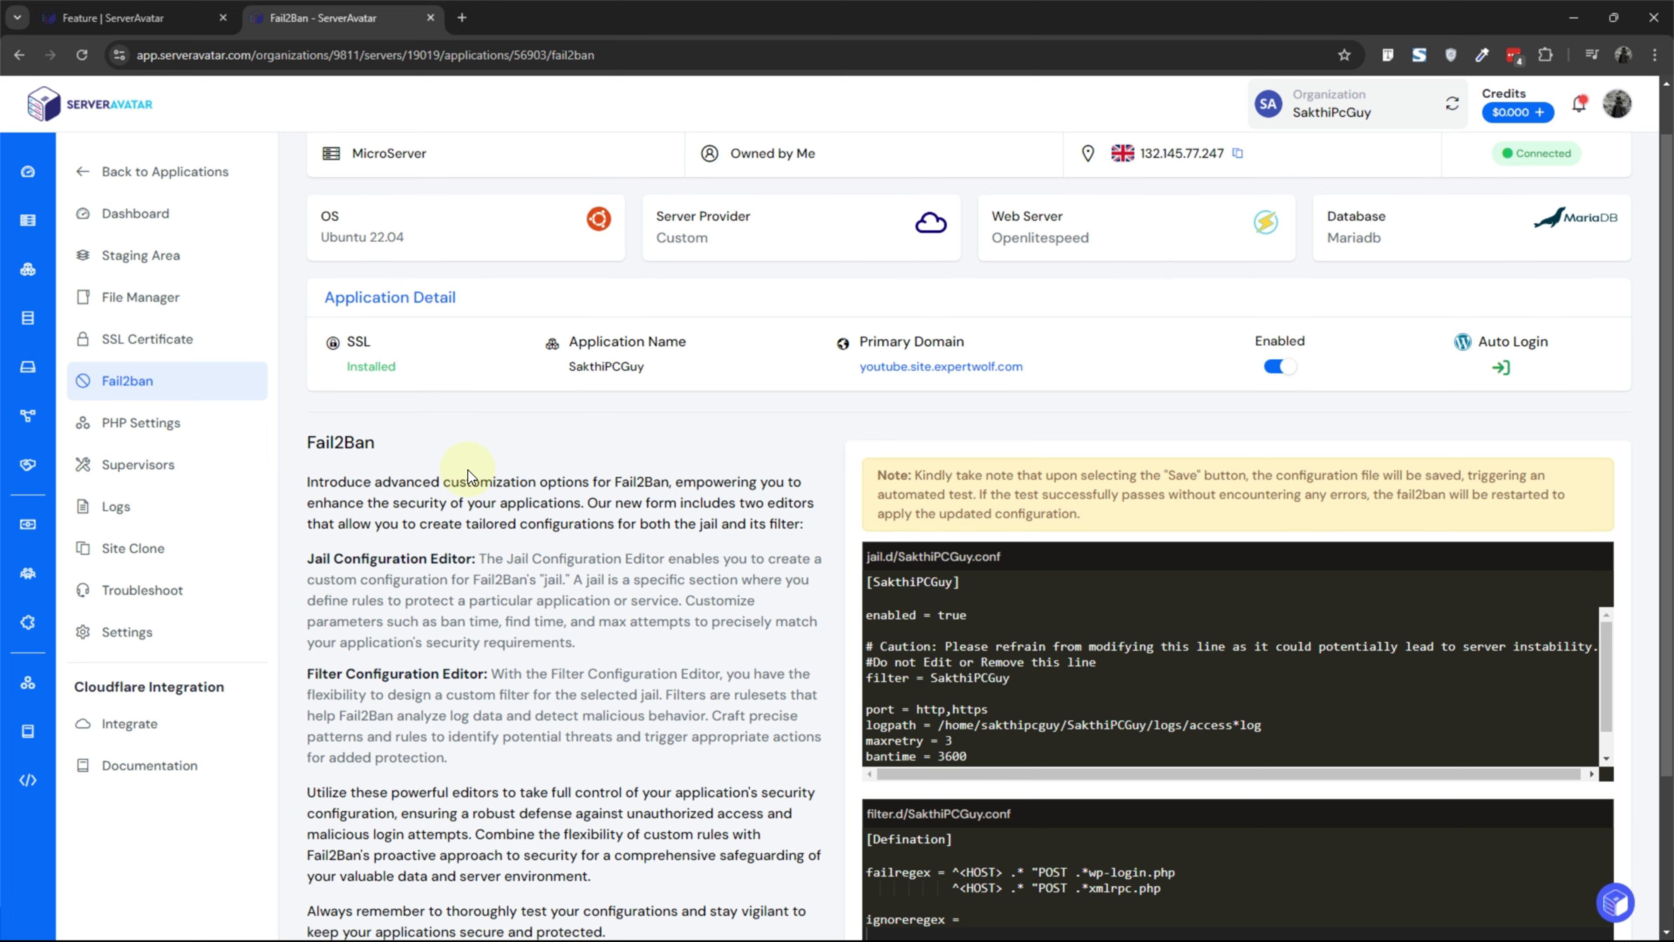
pyautogui.scroll(-2, 467, 470)
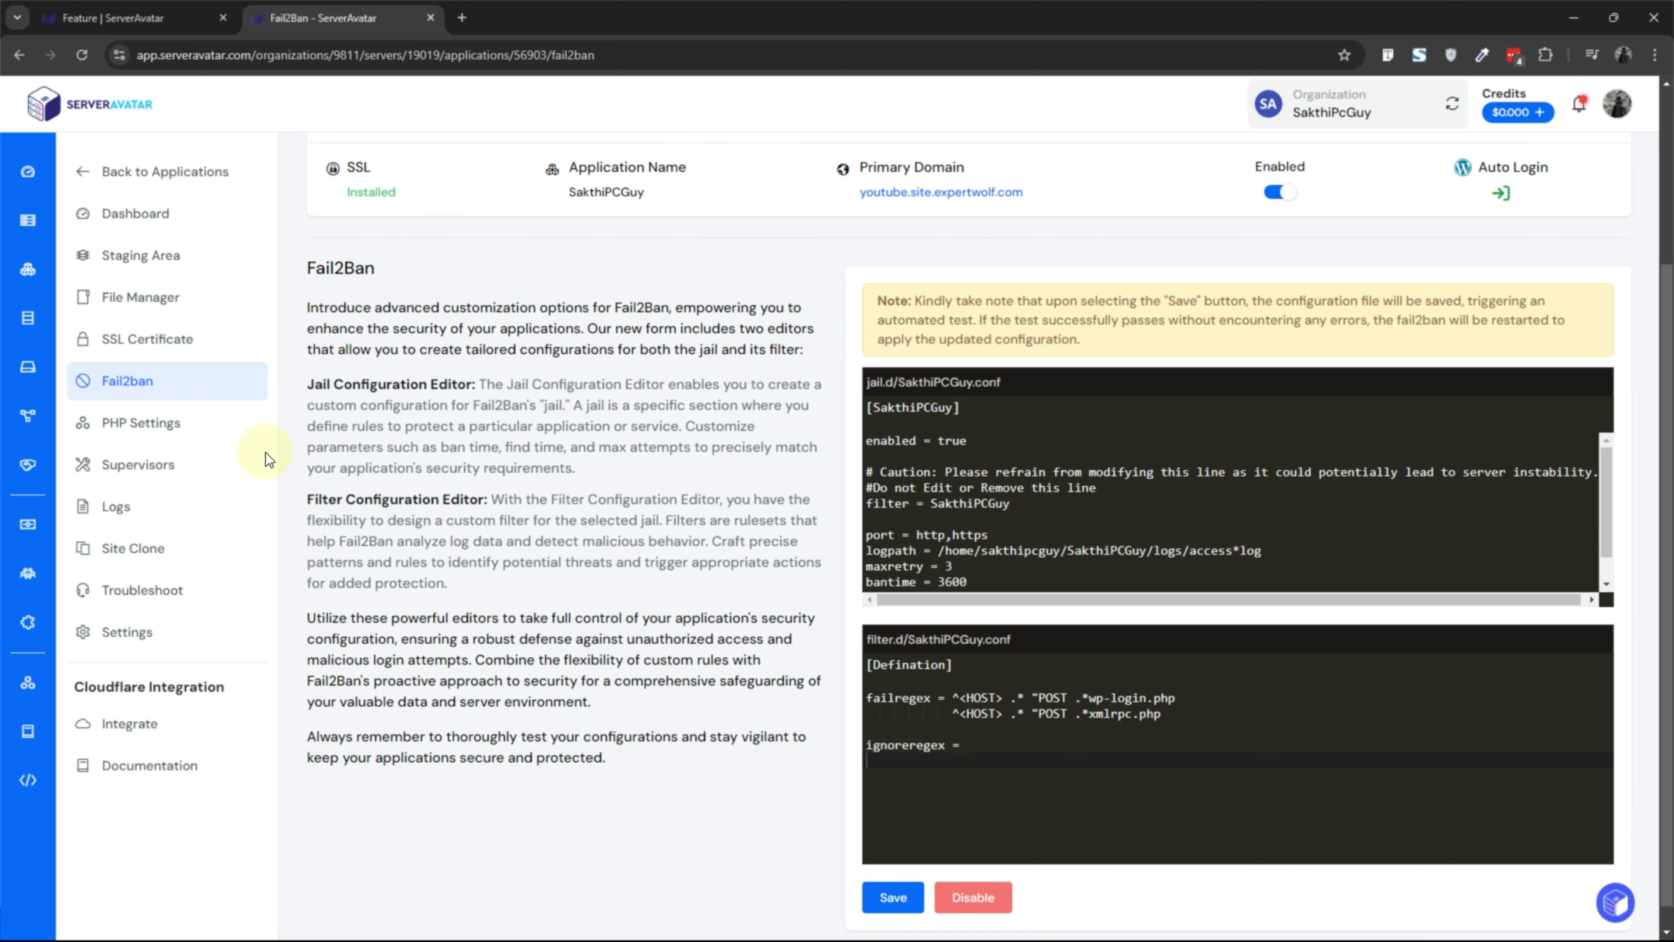
# - Review the application's PHP settings, including the PHP version choices, upload and memory limits, and disabled functions
pyautogui.click(201, 438)
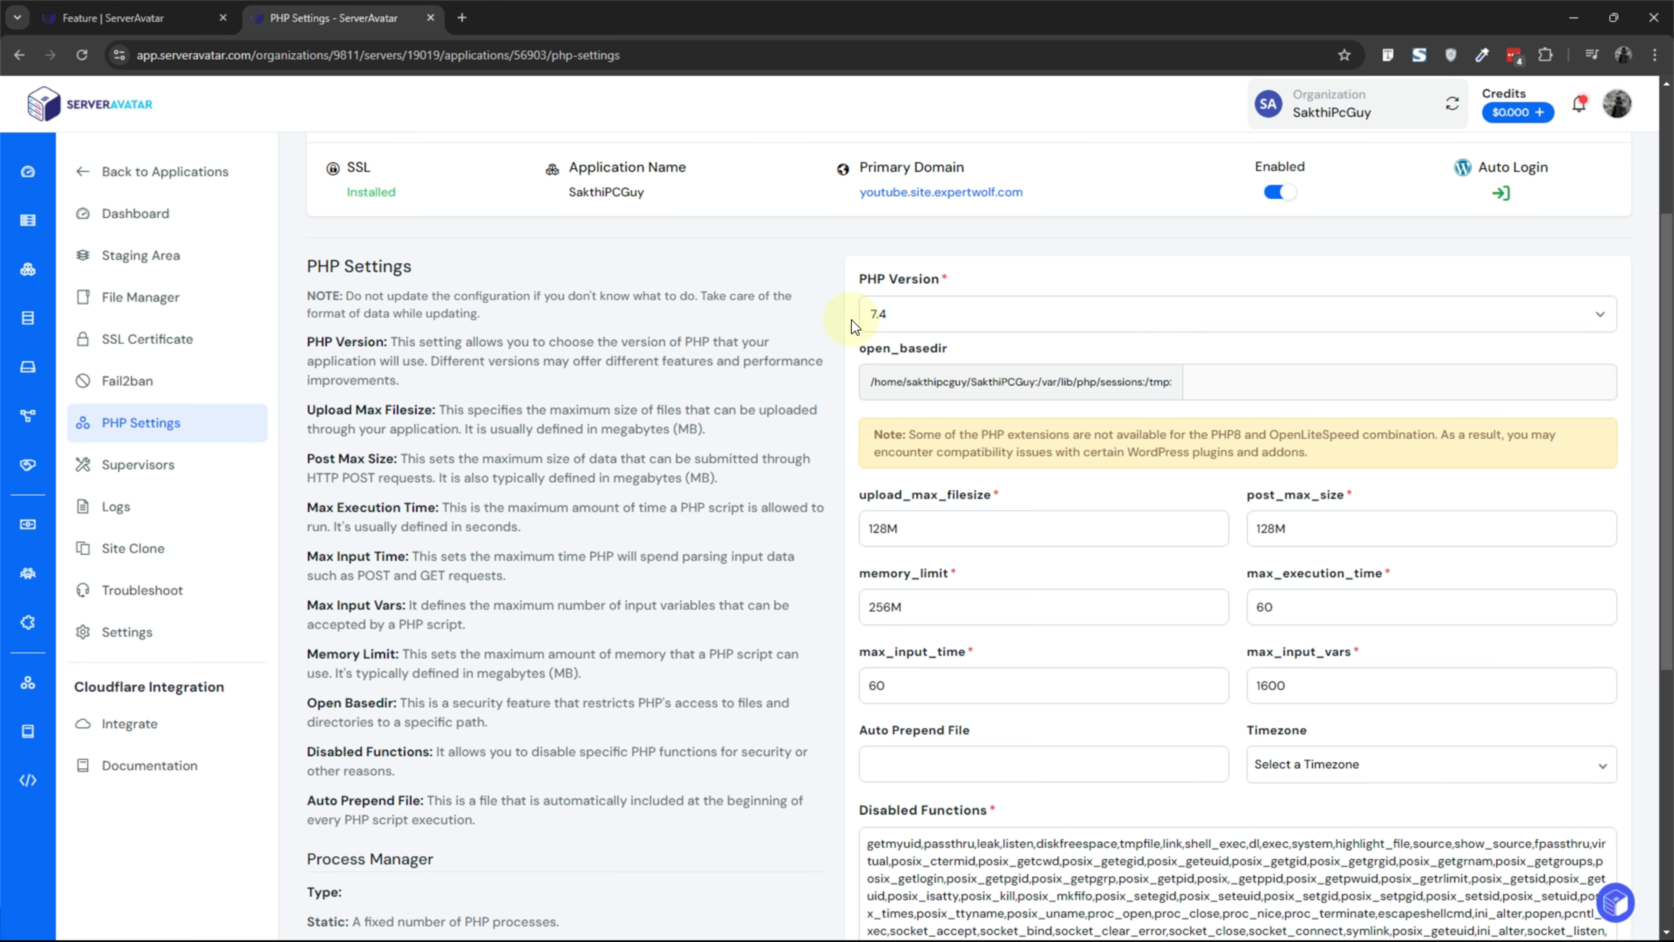
pyautogui.click(904, 309)
pyautogui.click(769, 395)
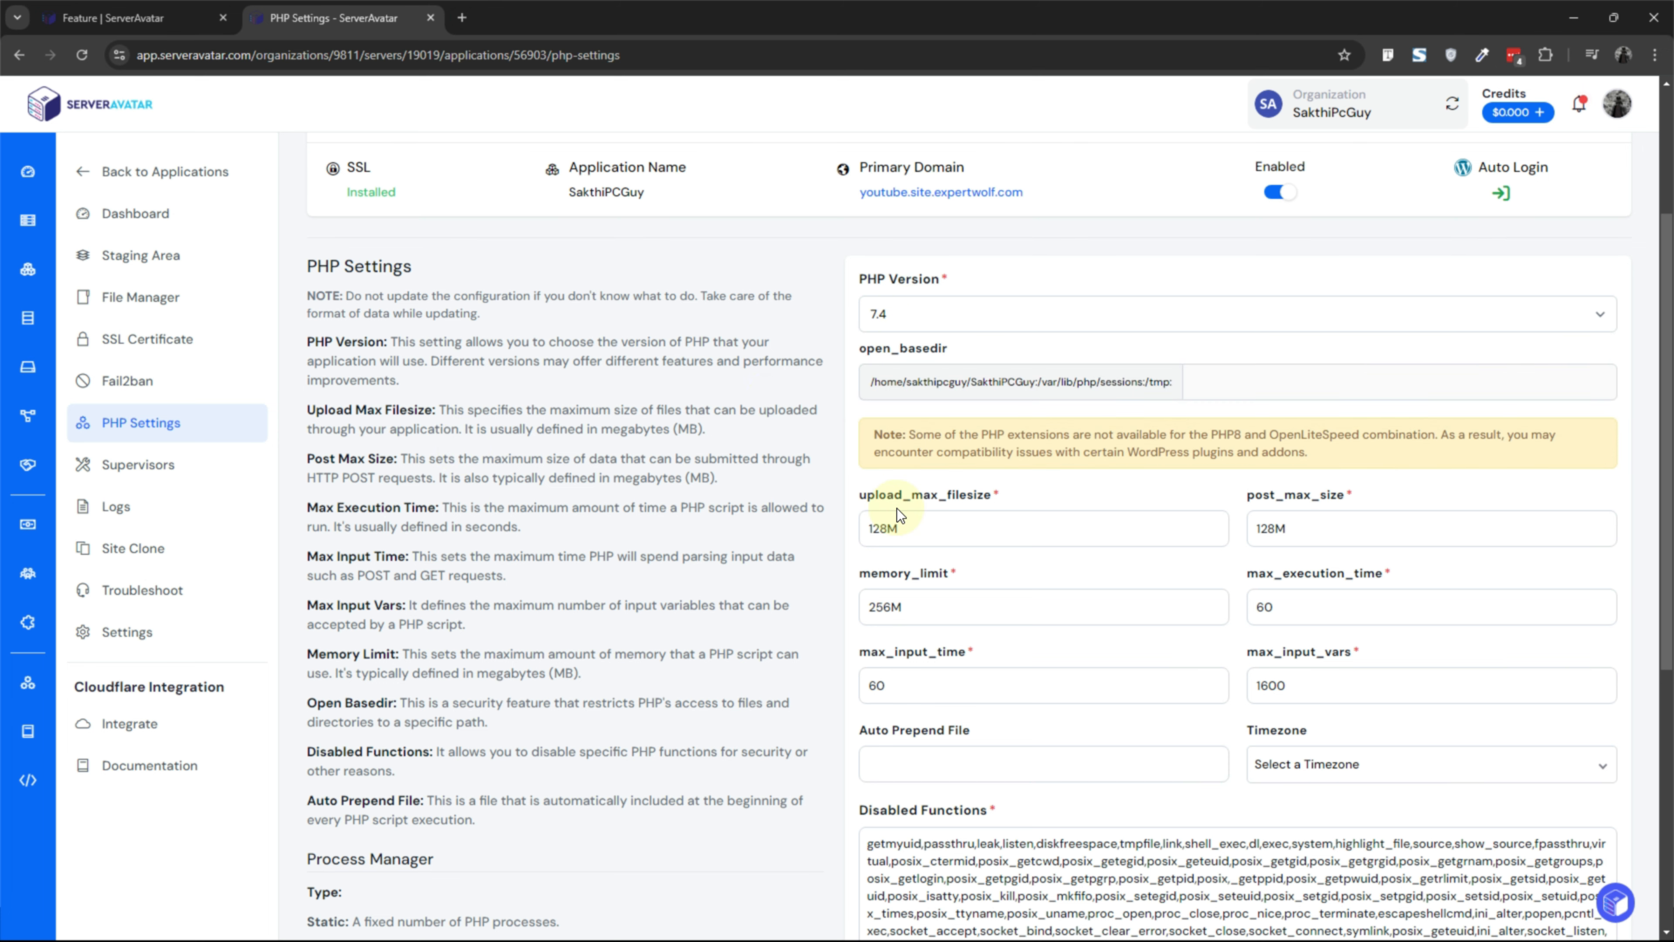
pyautogui.scroll(-1, 840, 510)
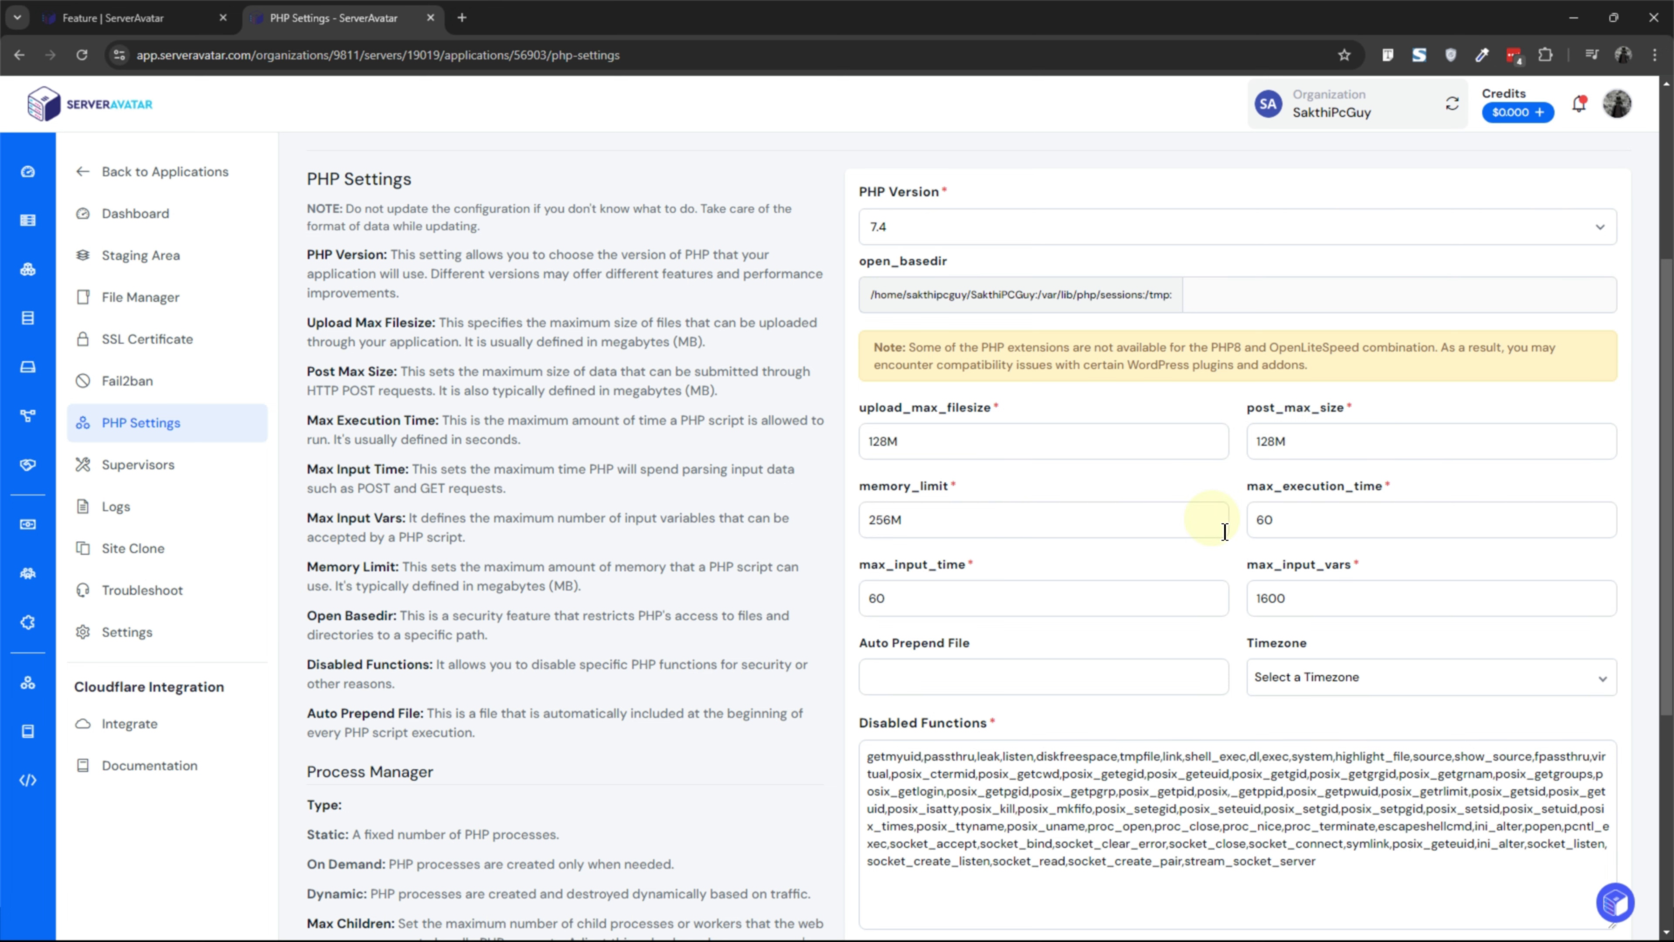
pyautogui.scroll(-1, 1164, 557)
pyautogui.scroll(-1, 1164, 557)
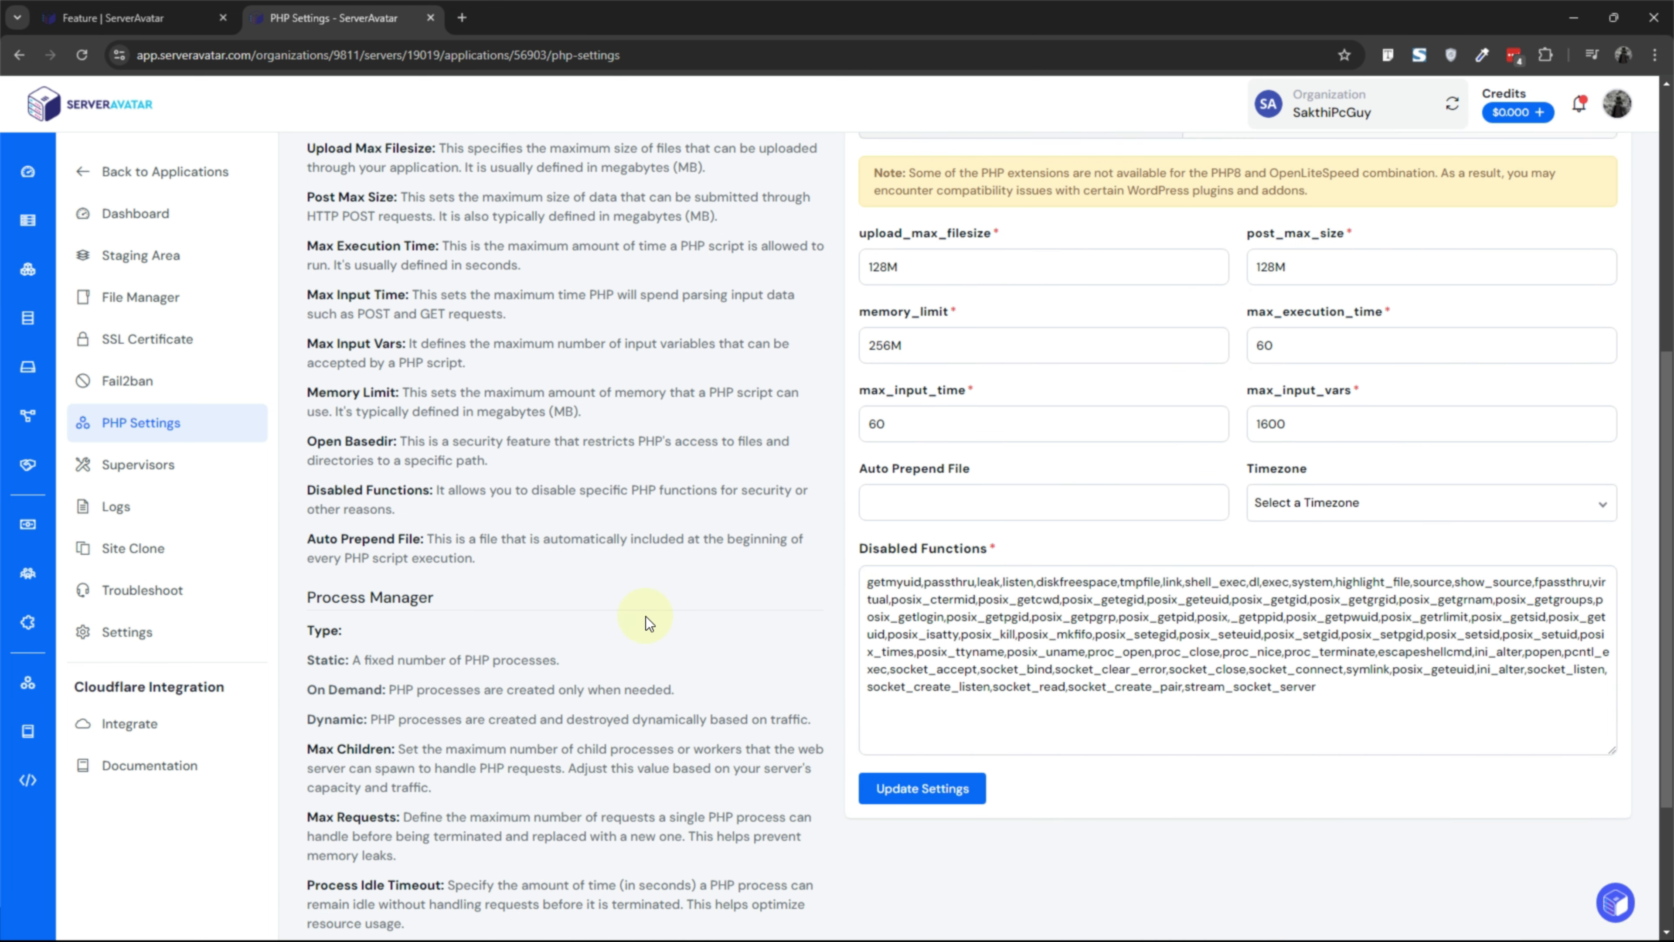
# - Open the form for creating a supervisor and review its command, process, user, log and extra configuration fields
pyautogui.click(187, 482)
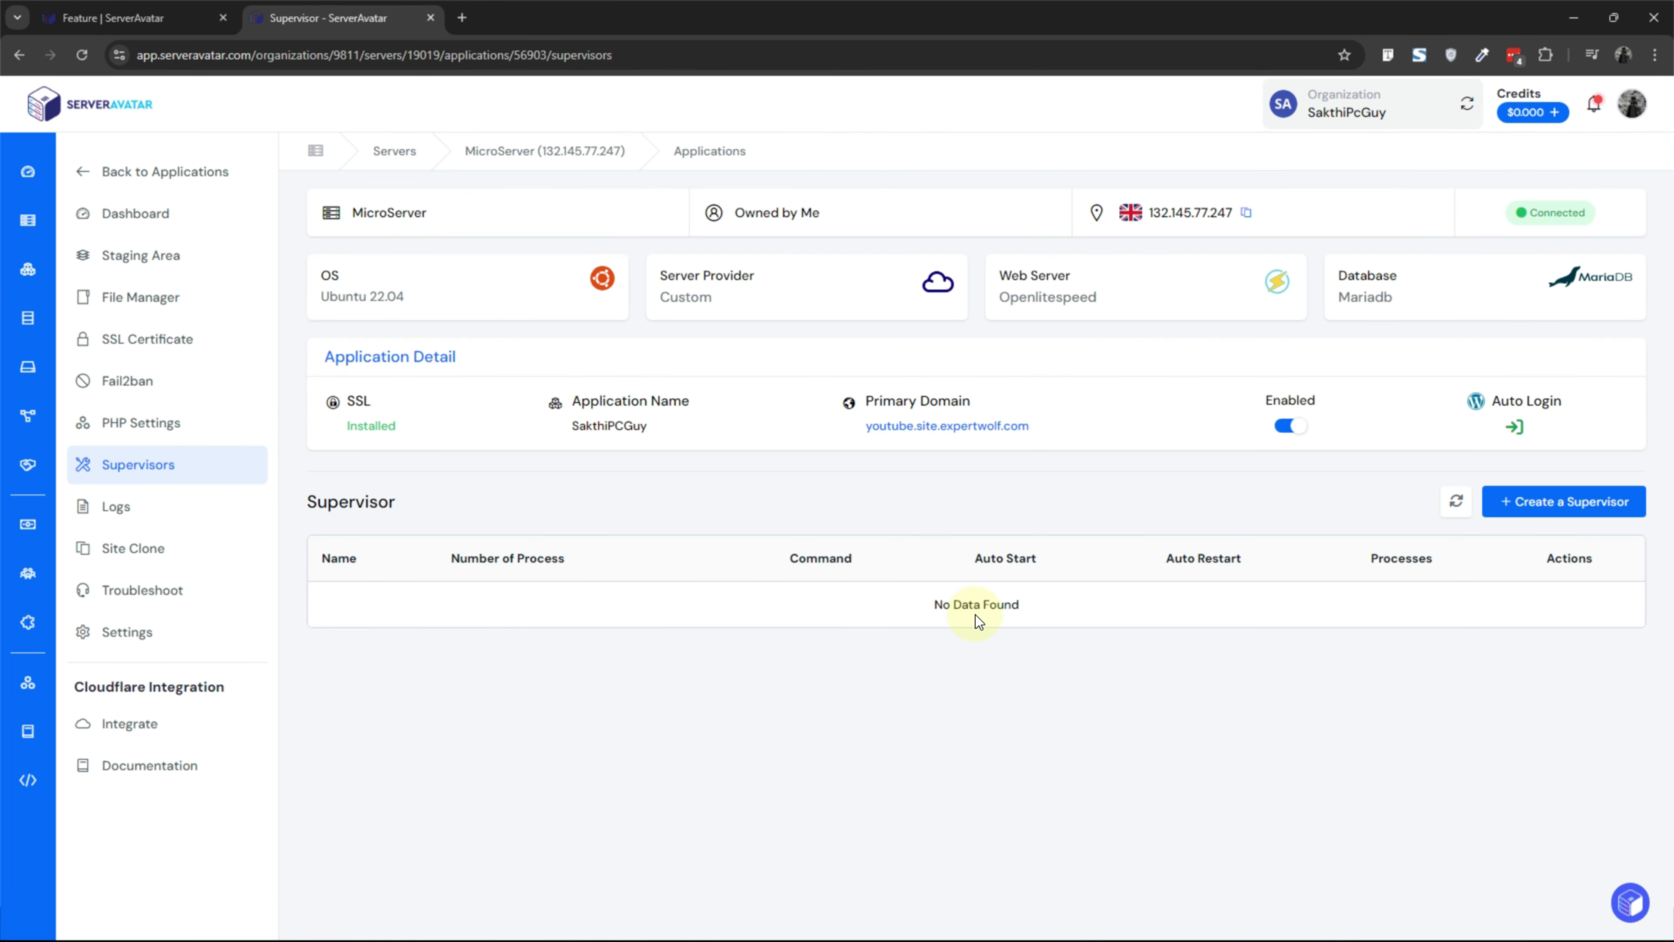
pyautogui.click(1517, 505)
pyautogui.scroll(-4, 956, 522)
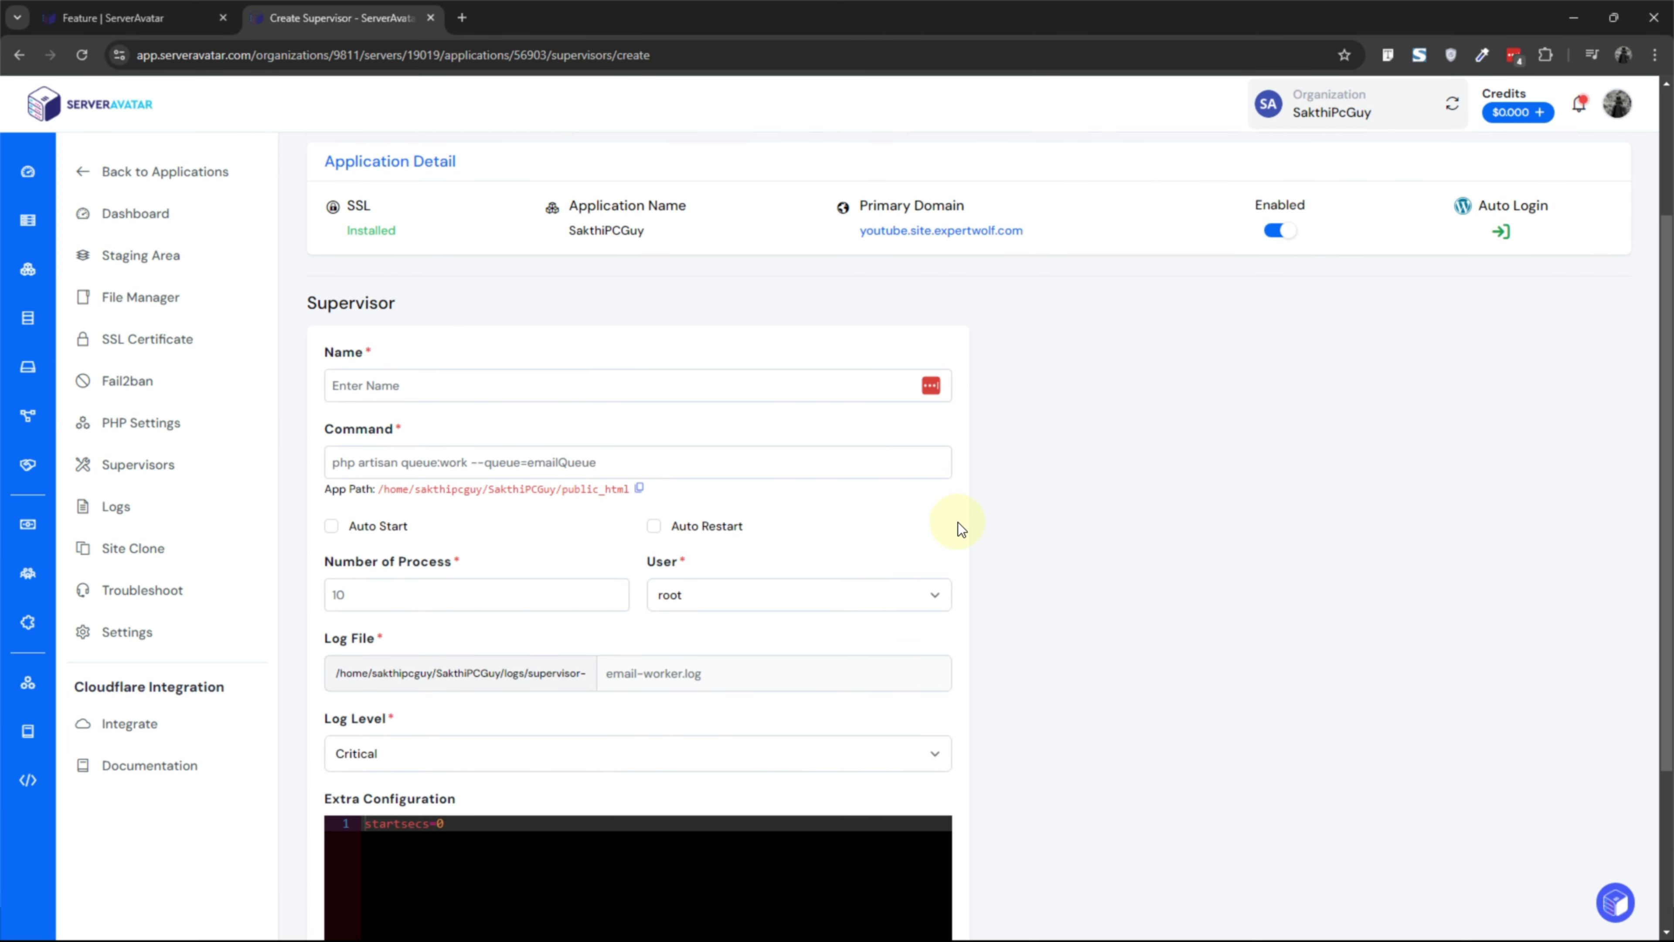
pyautogui.scroll(-1, 966, 523)
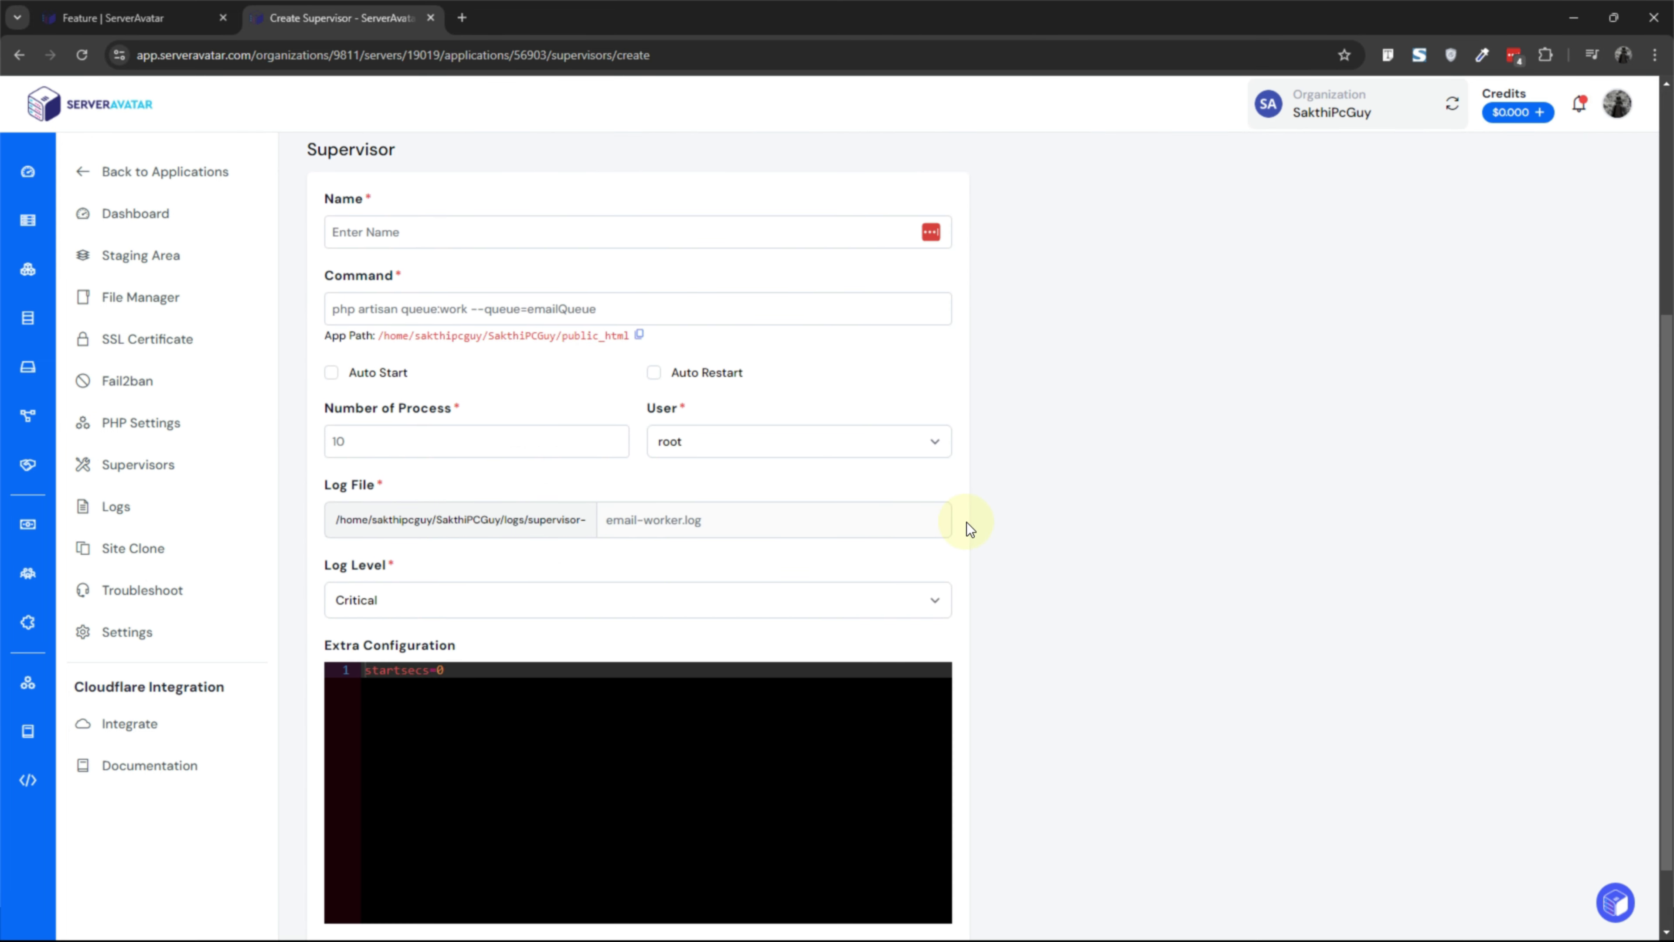
# - Fetch the full error.log from the application's logs
pyautogui.click(194, 502)
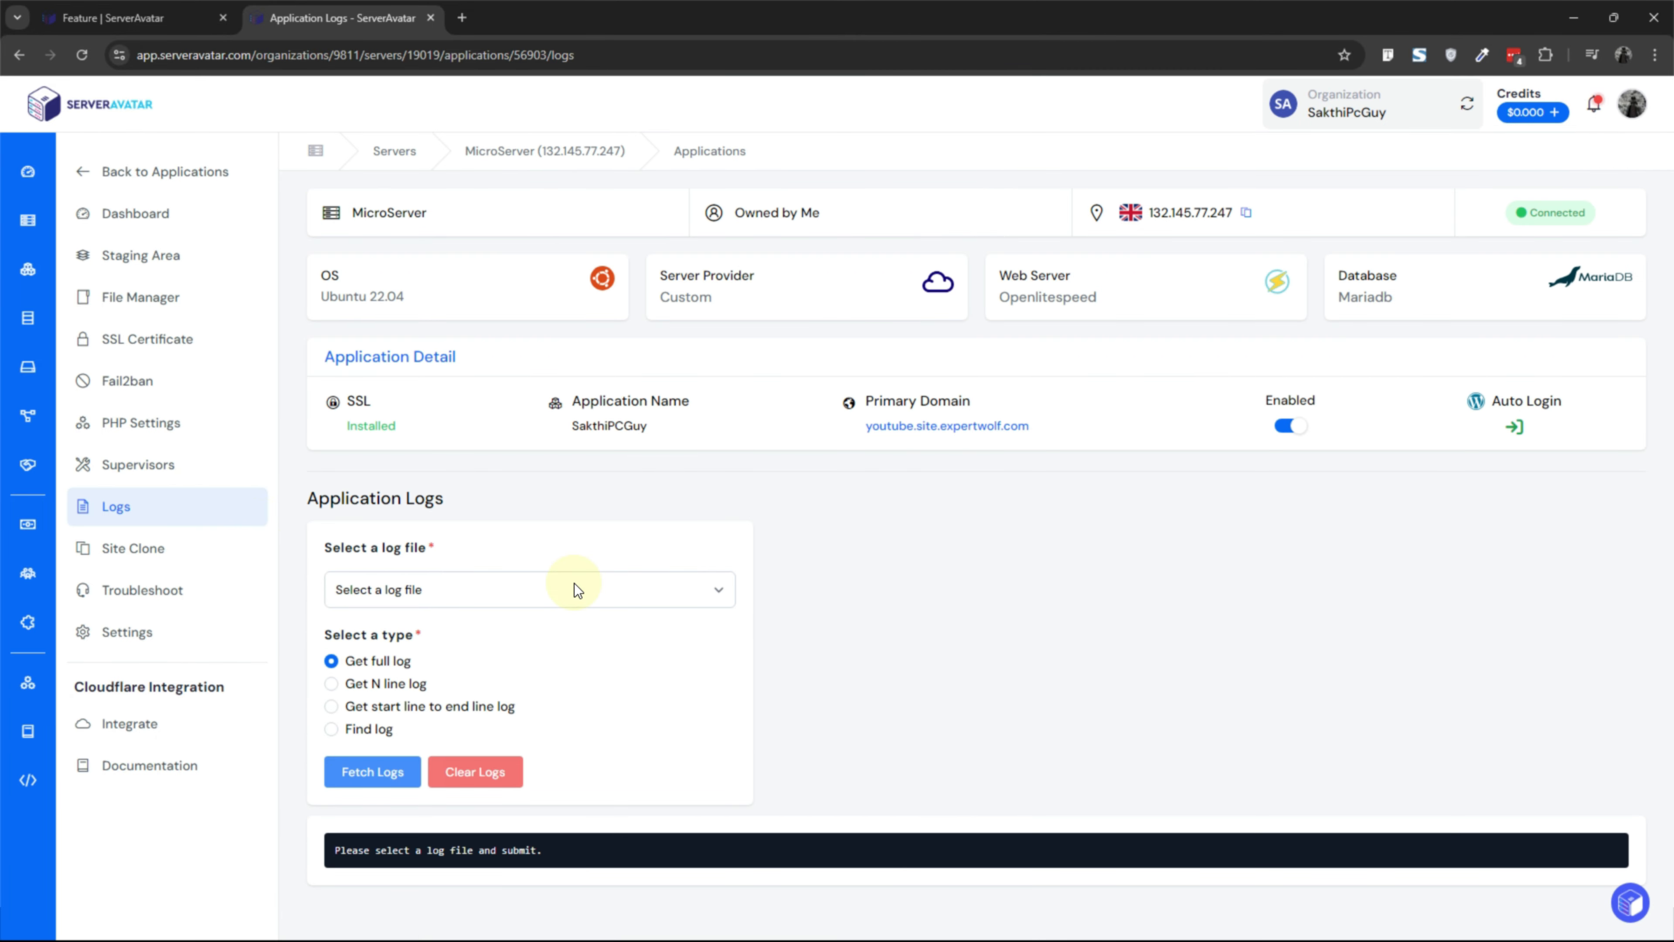
pyautogui.click(581, 594)
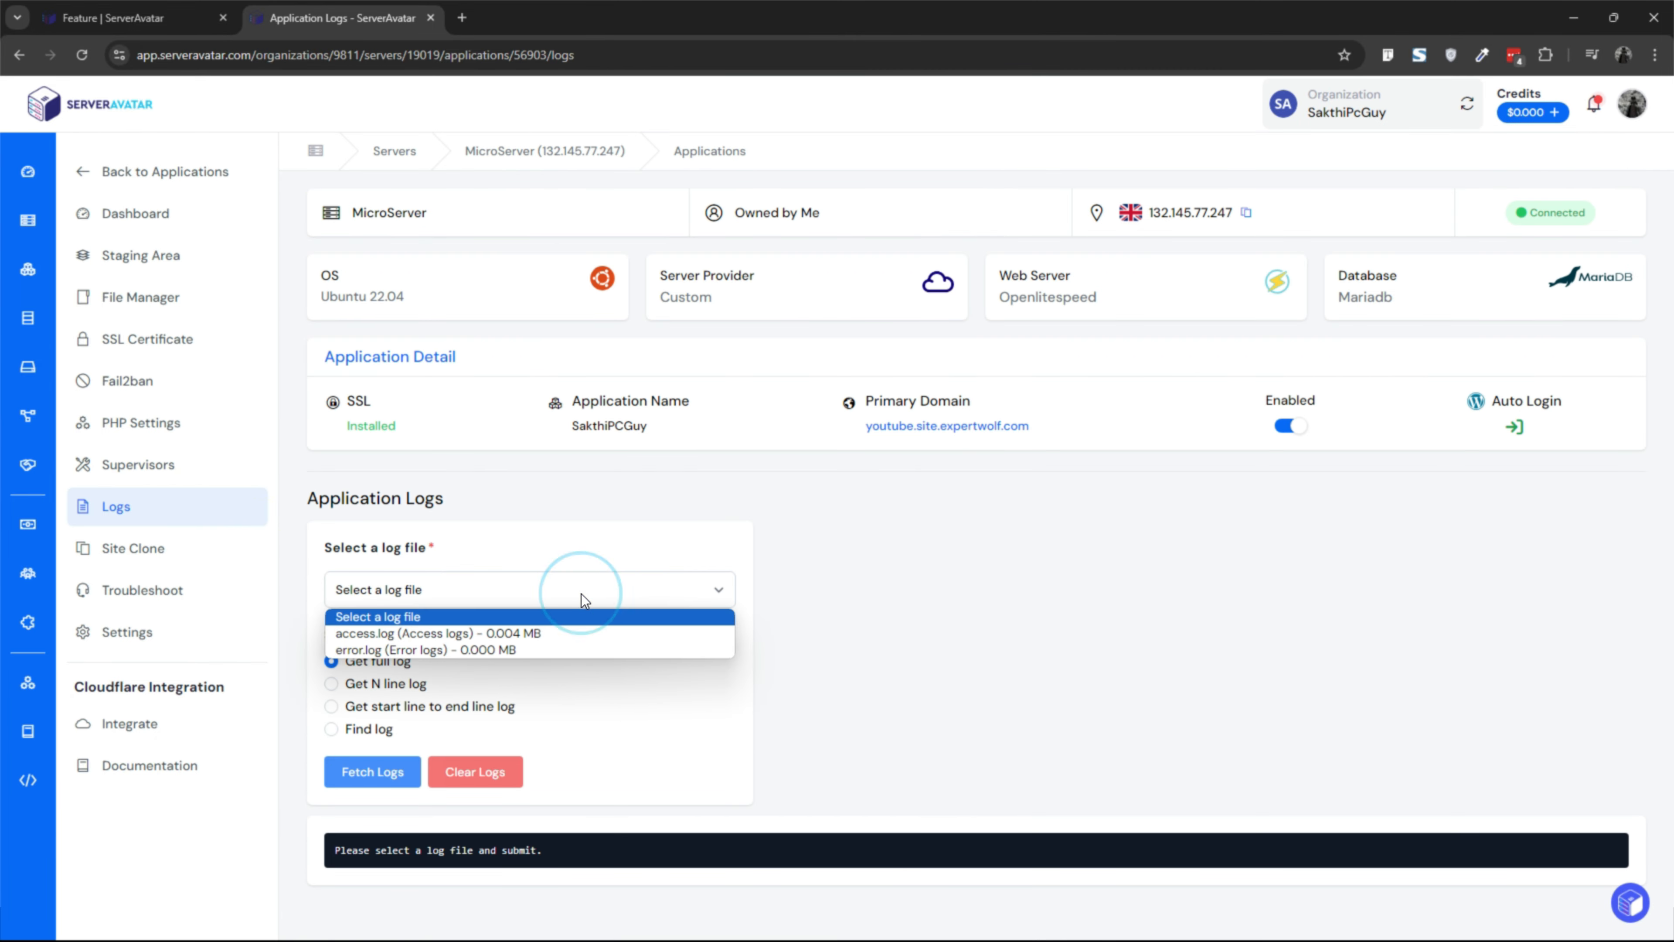
pyautogui.click(547, 649)
pyautogui.click(394, 762)
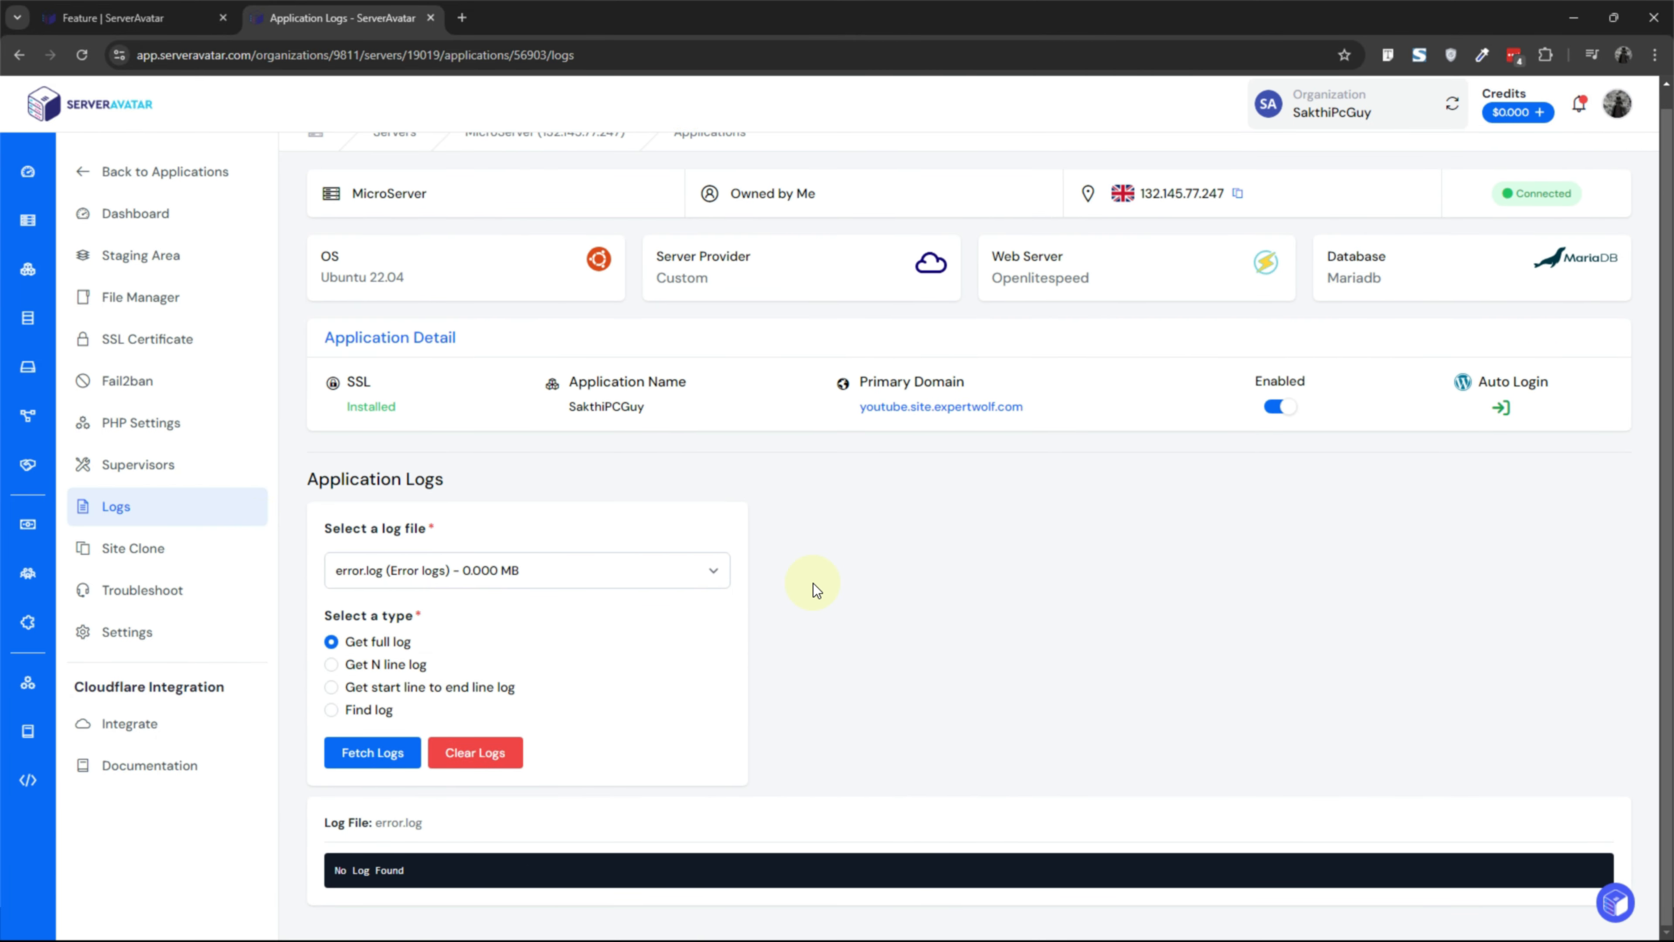
# - Open the application's Site Clone form and choose MicroServer as the destination server
pyautogui.click(171, 551)
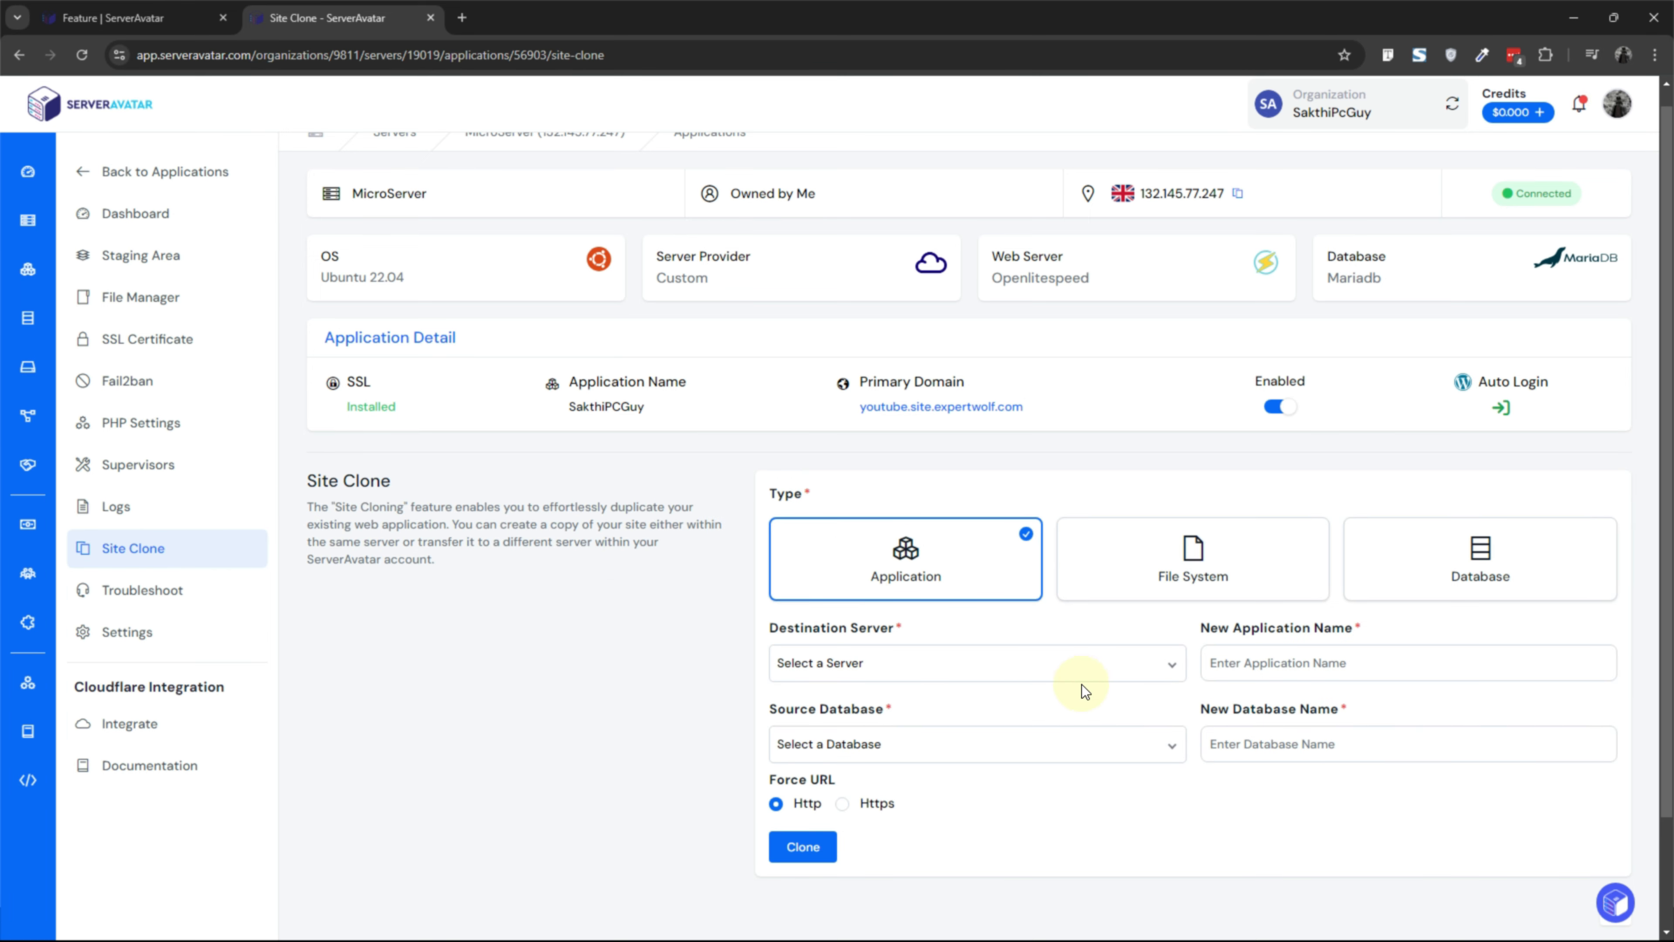
pyautogui.click(1020, 664)
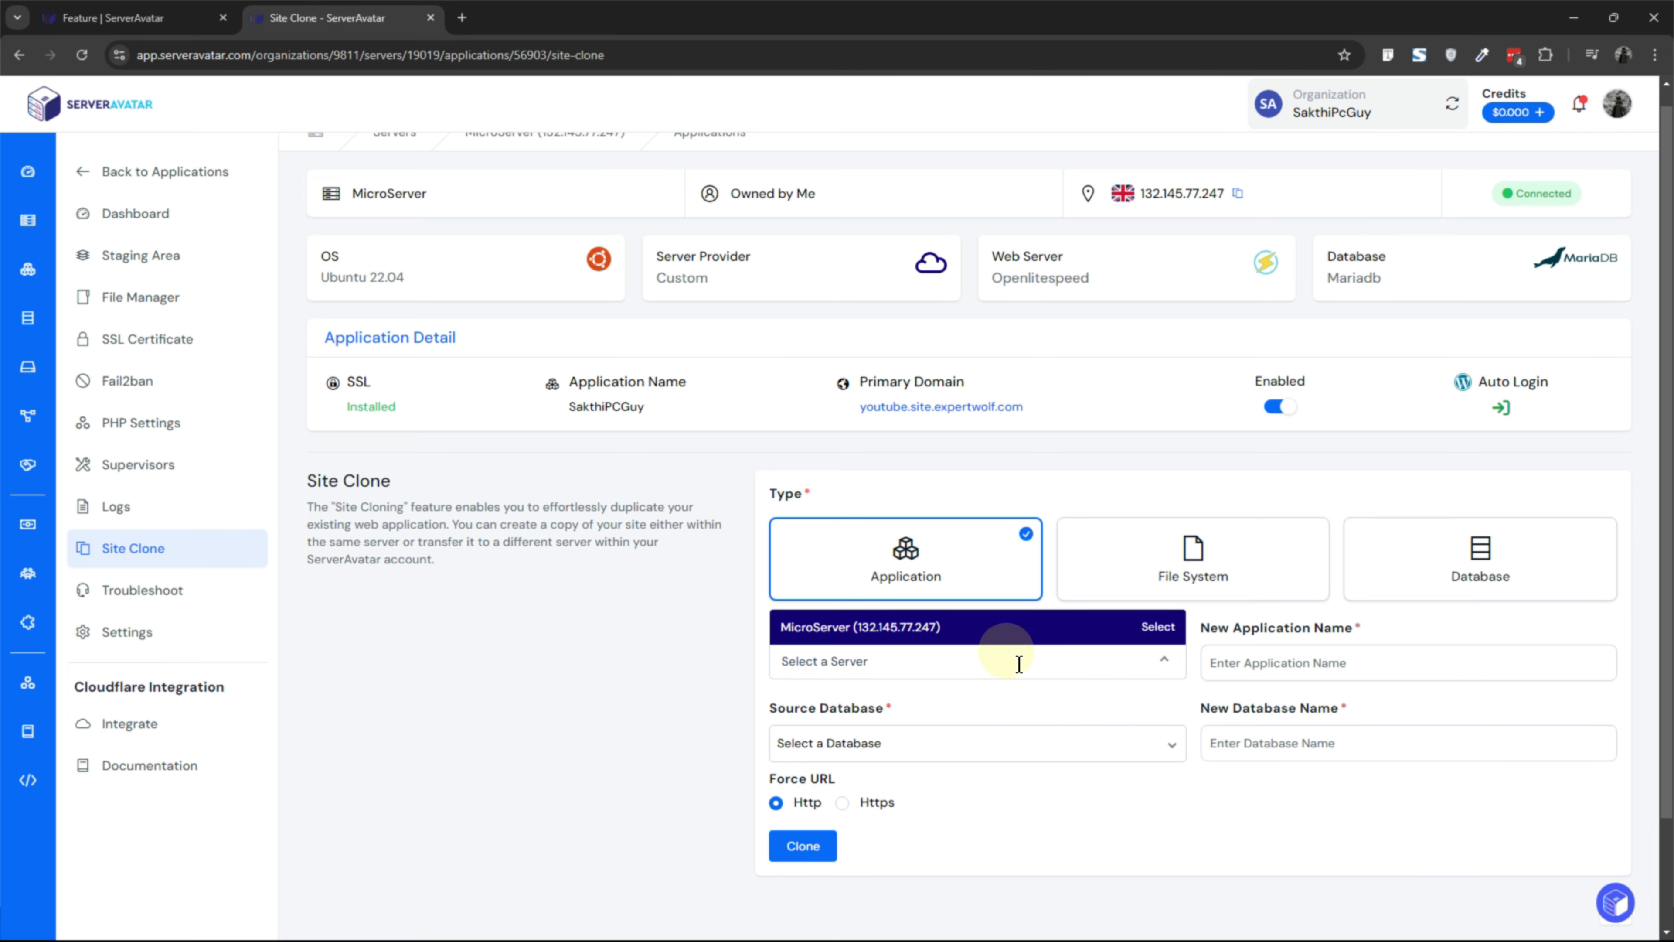
pyautogui.click(1048, 634)
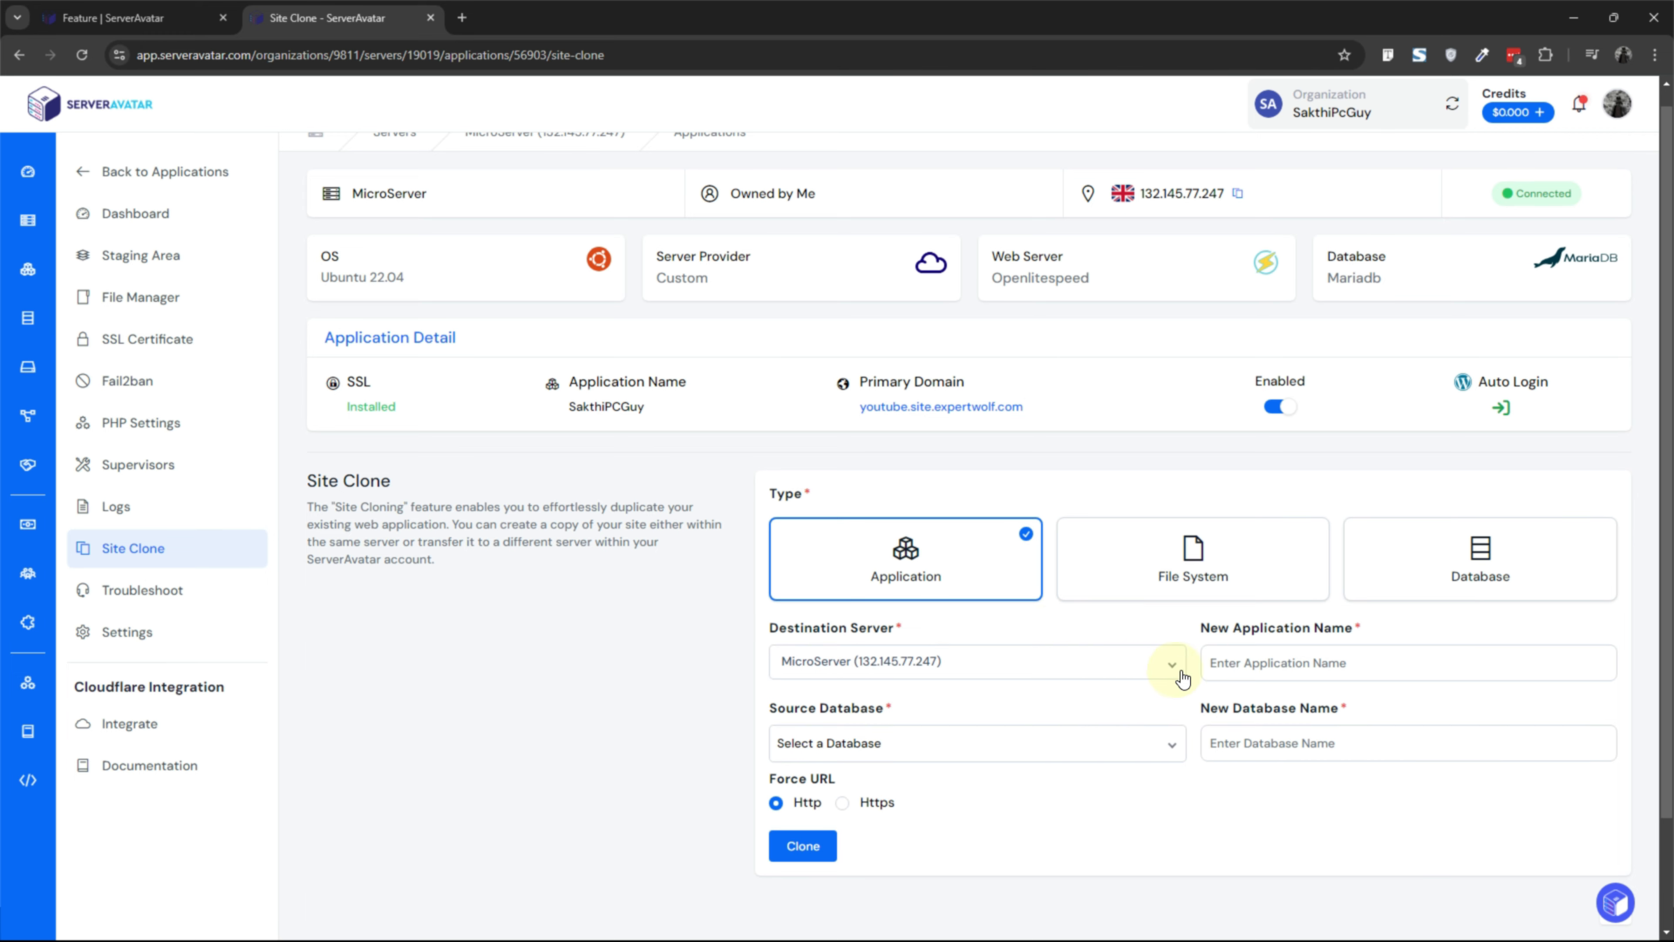
# - Review the Application Level Support offer on the Troubleshoot page, highlighting its heading and price per ticket
pyautogui.click(206, 598)
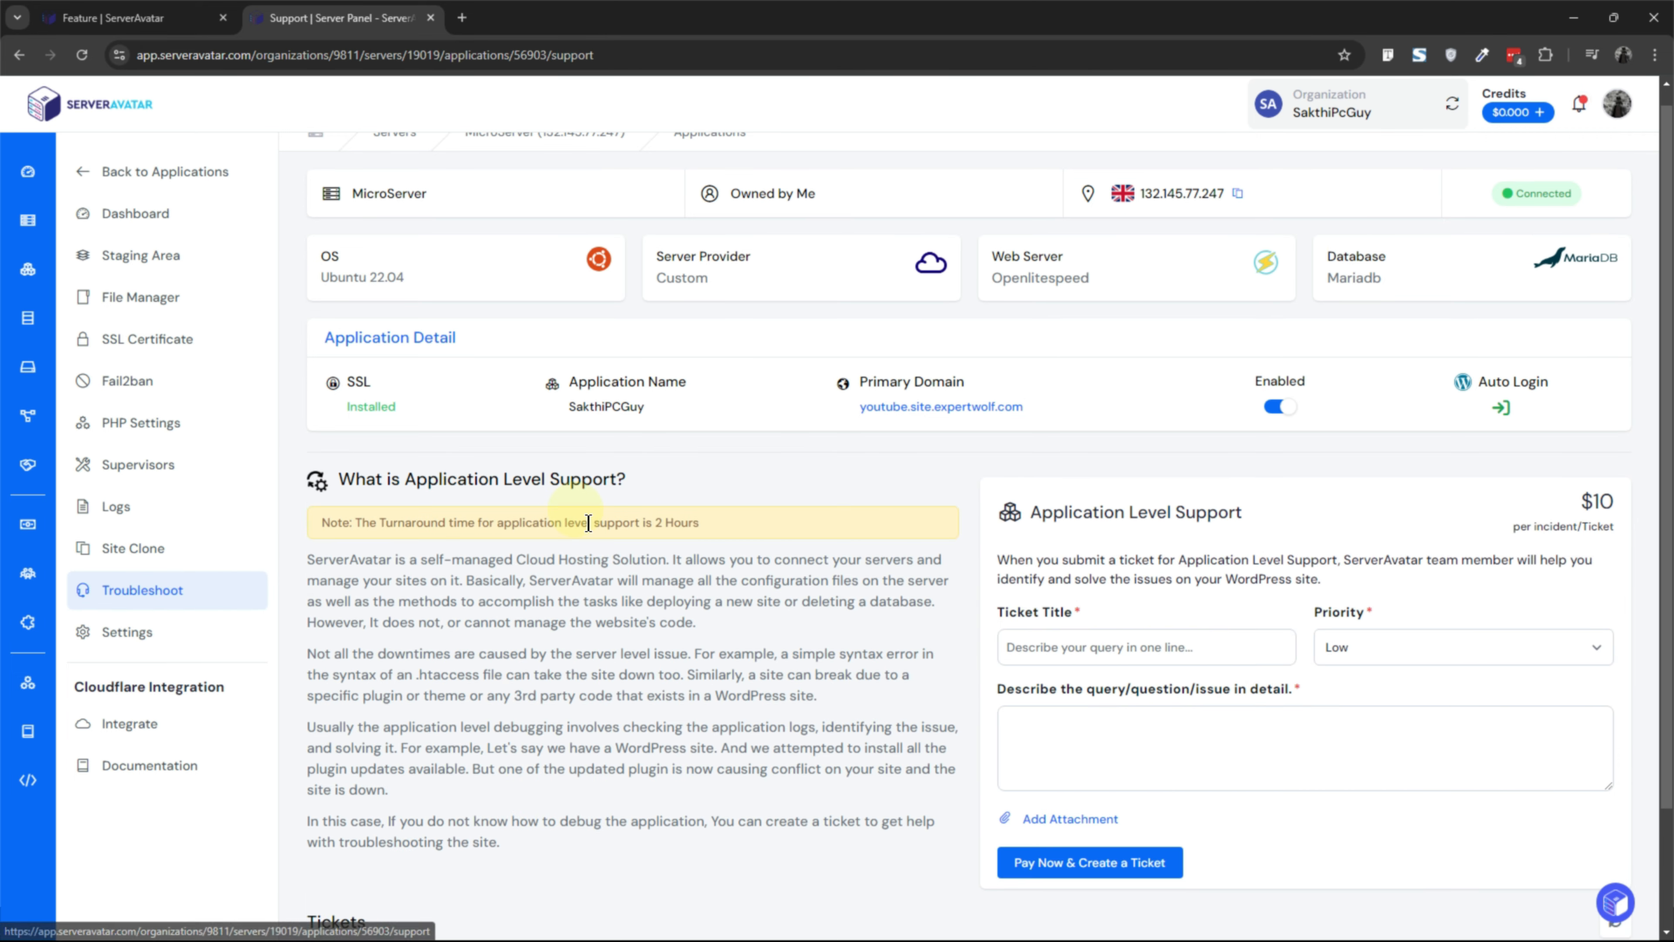
pyautogui.scroll(-2, 560, 508)
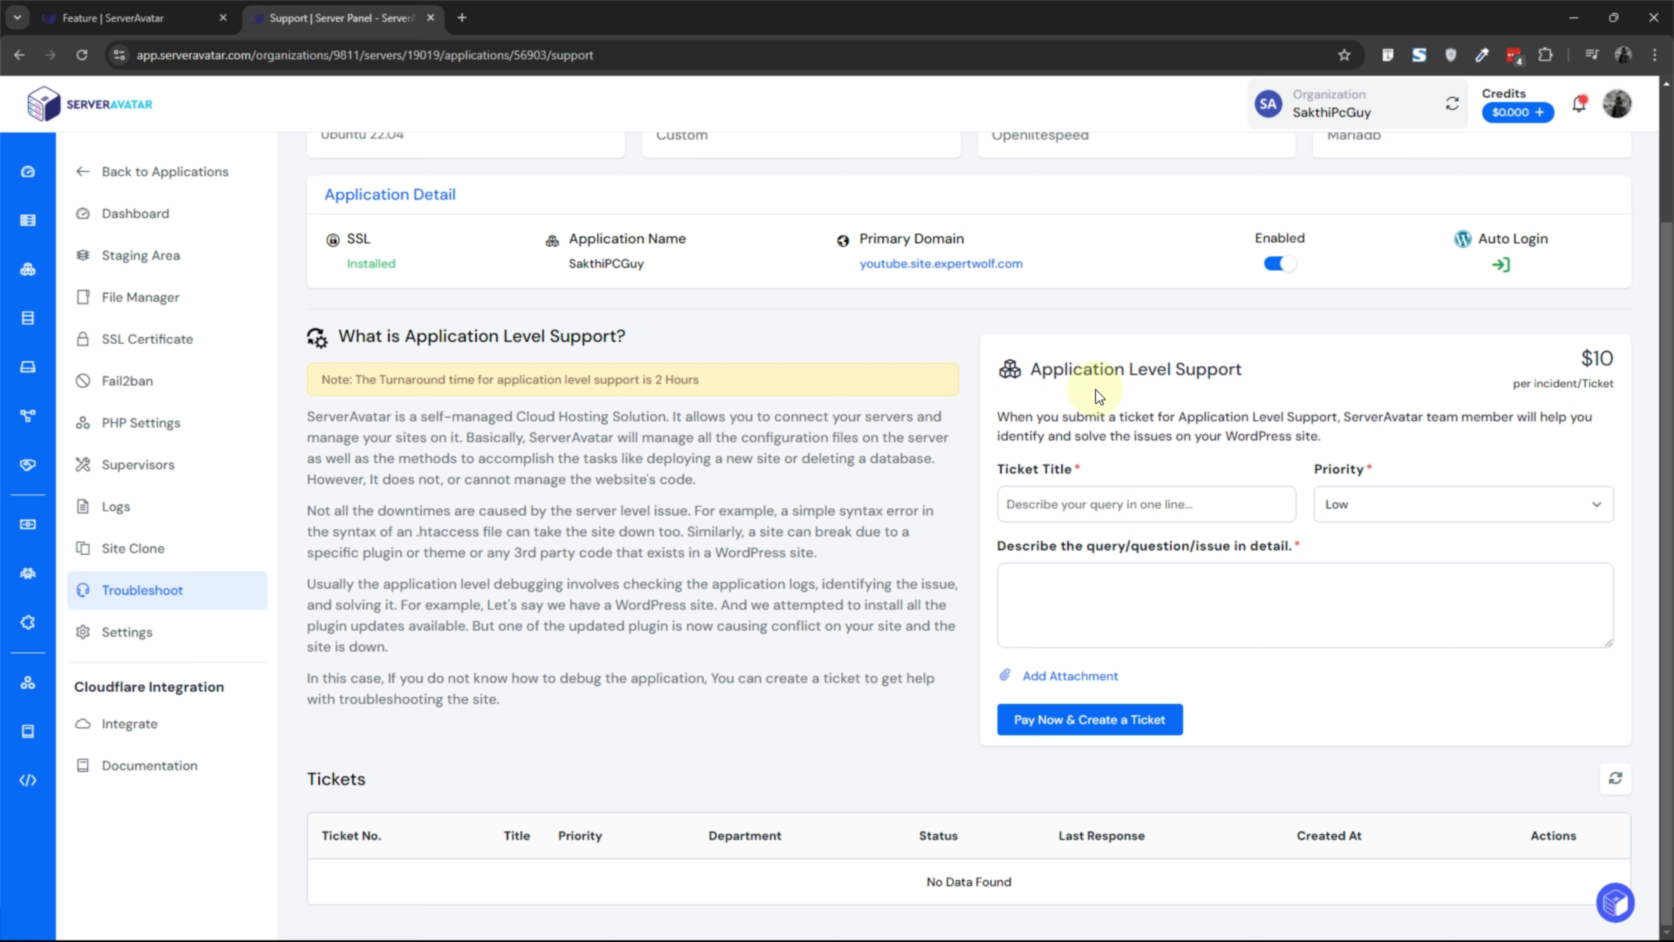
pyautogui.tripleClick(1079, 371)
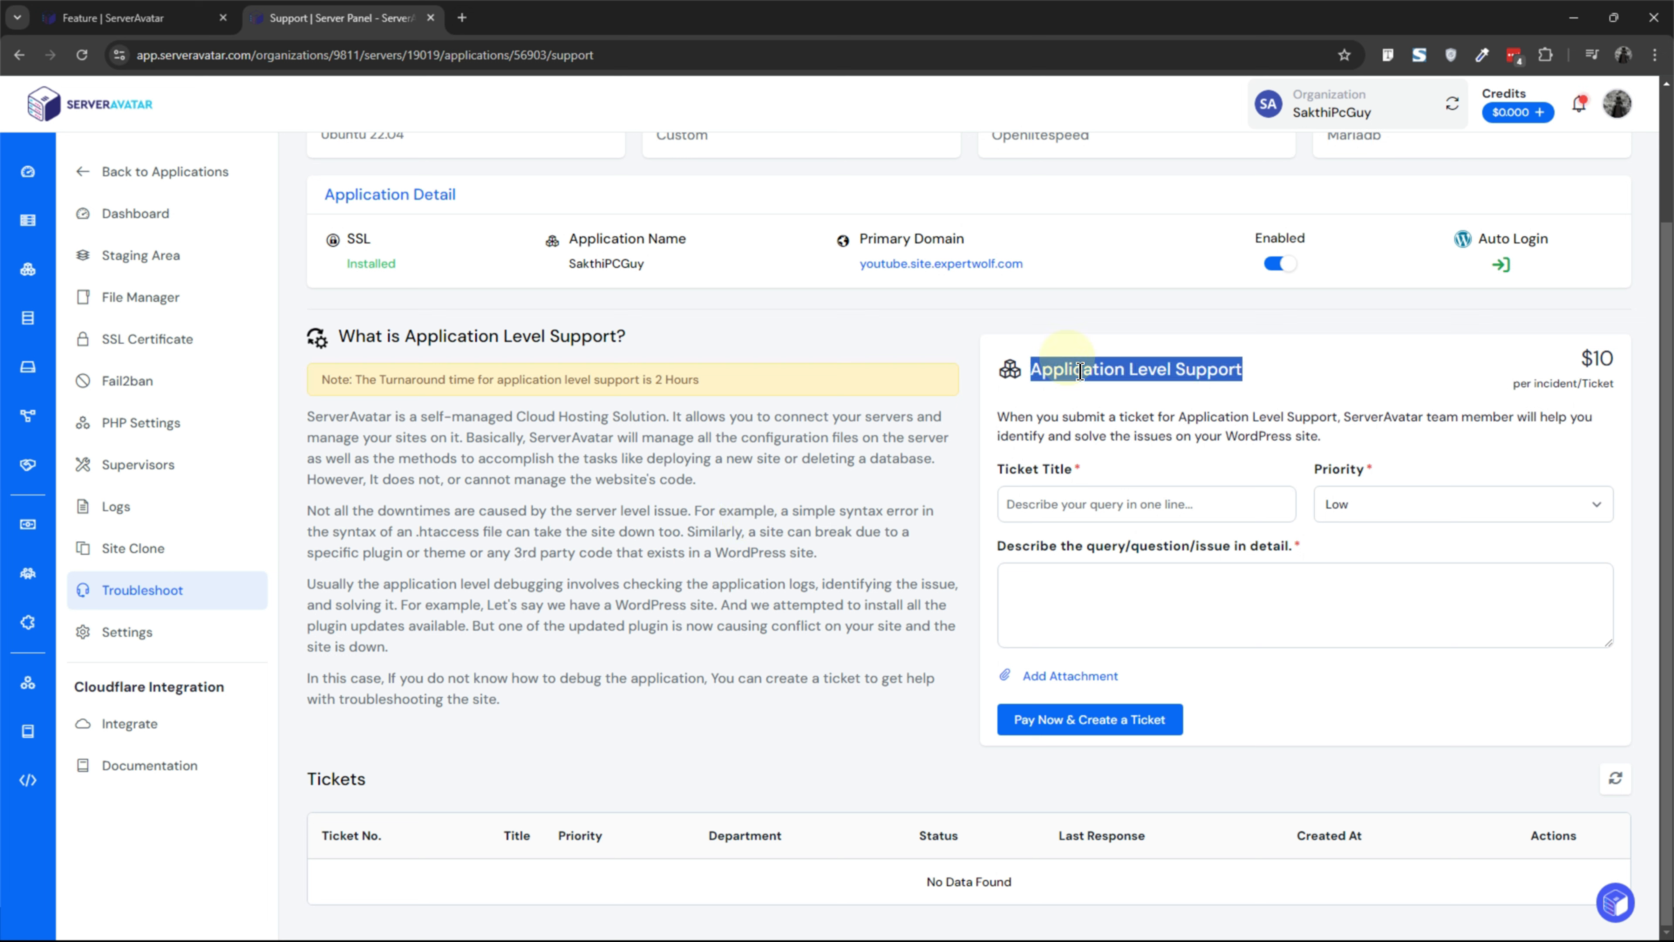
pyautogui.moveTo(1079, 371); pyautogui.dragTo(1606, 359)
pyautogui.doubleClick(1600, 360)
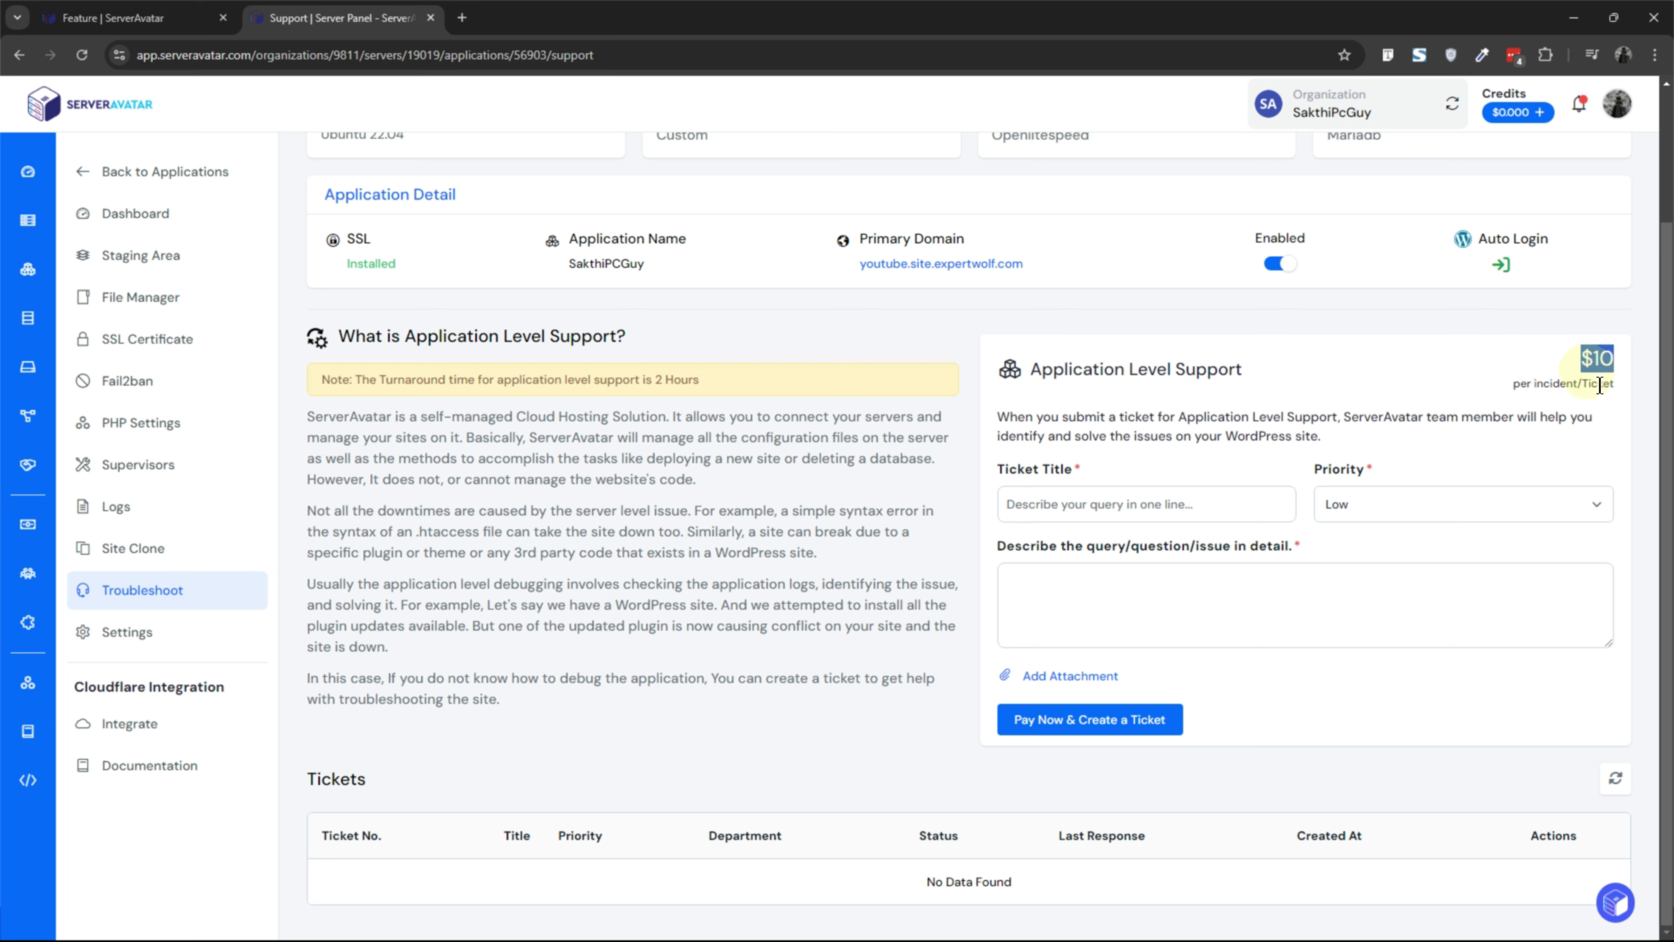
pyautogui.click(1400, 390)
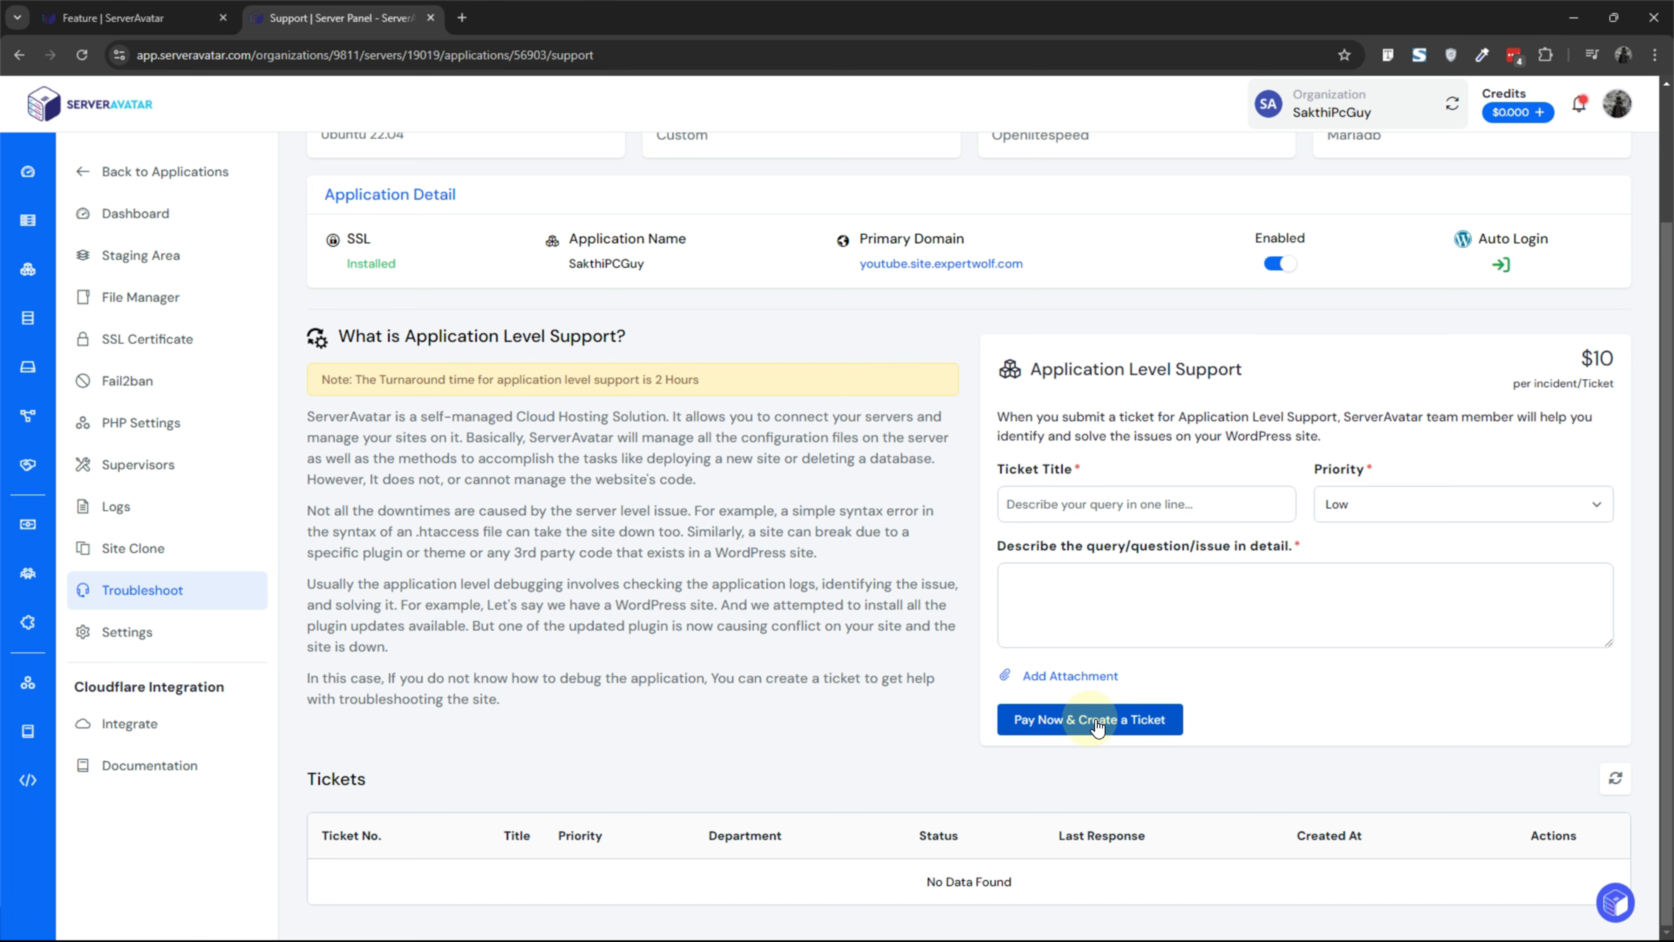
# - Review the application's settings, highlighting the Fix File/Directory Ownership and Permission heading
pyautogui.click(198, 637)
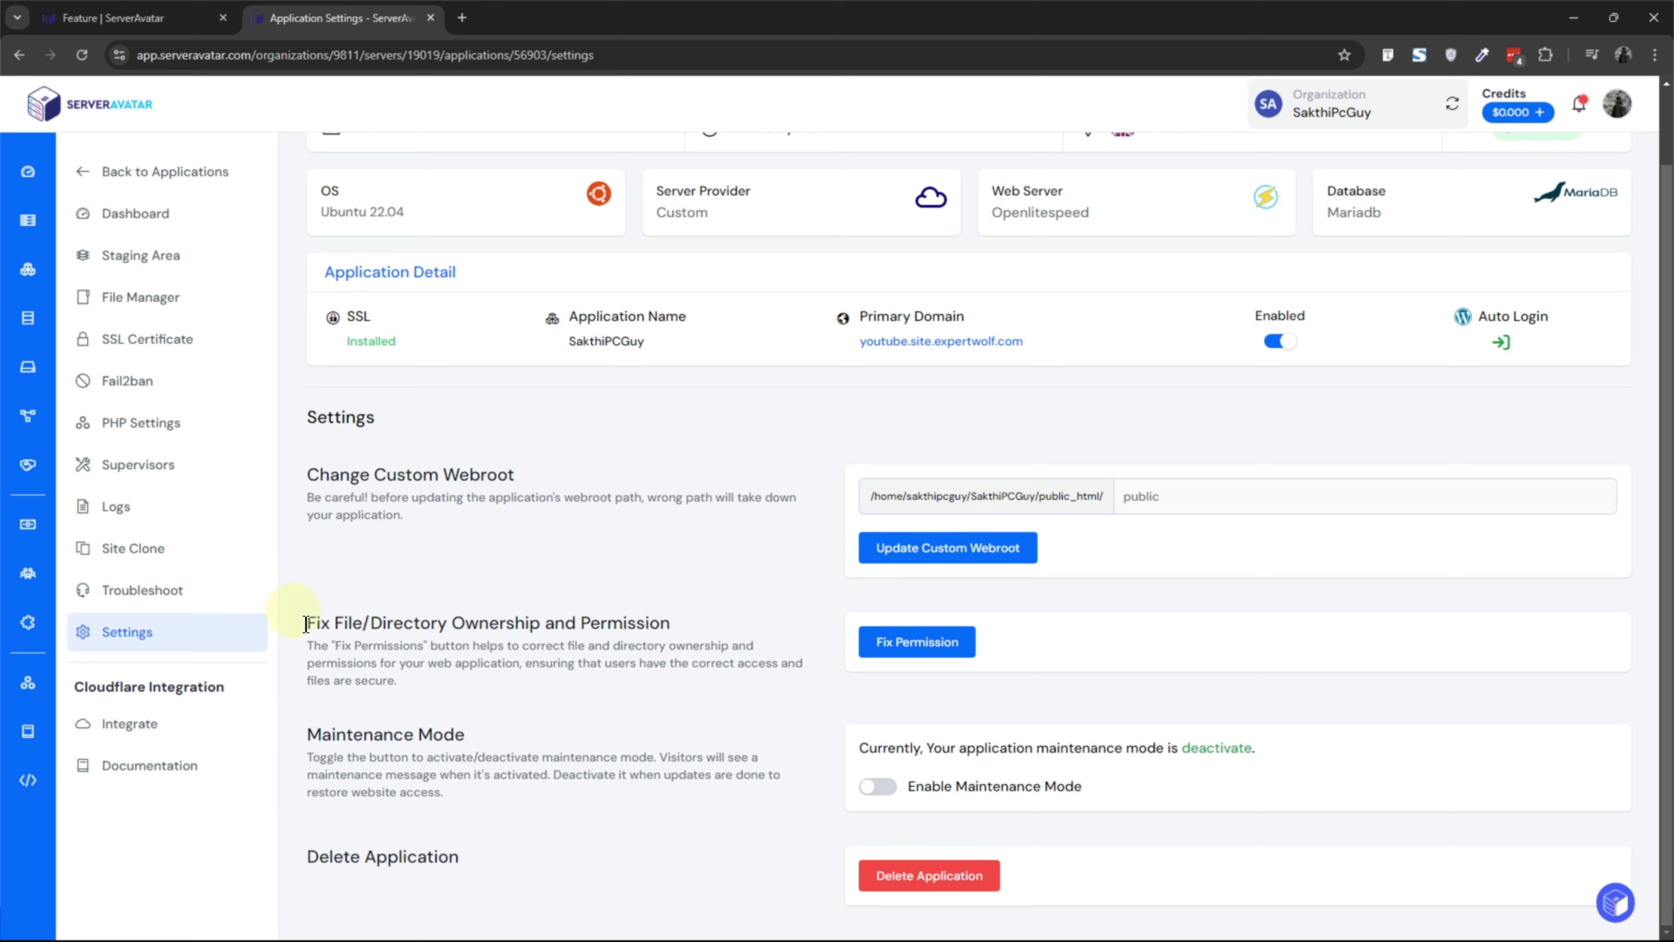
pyautogui.moveTo(303, 623); pyautogui.dragTo(667, 615)
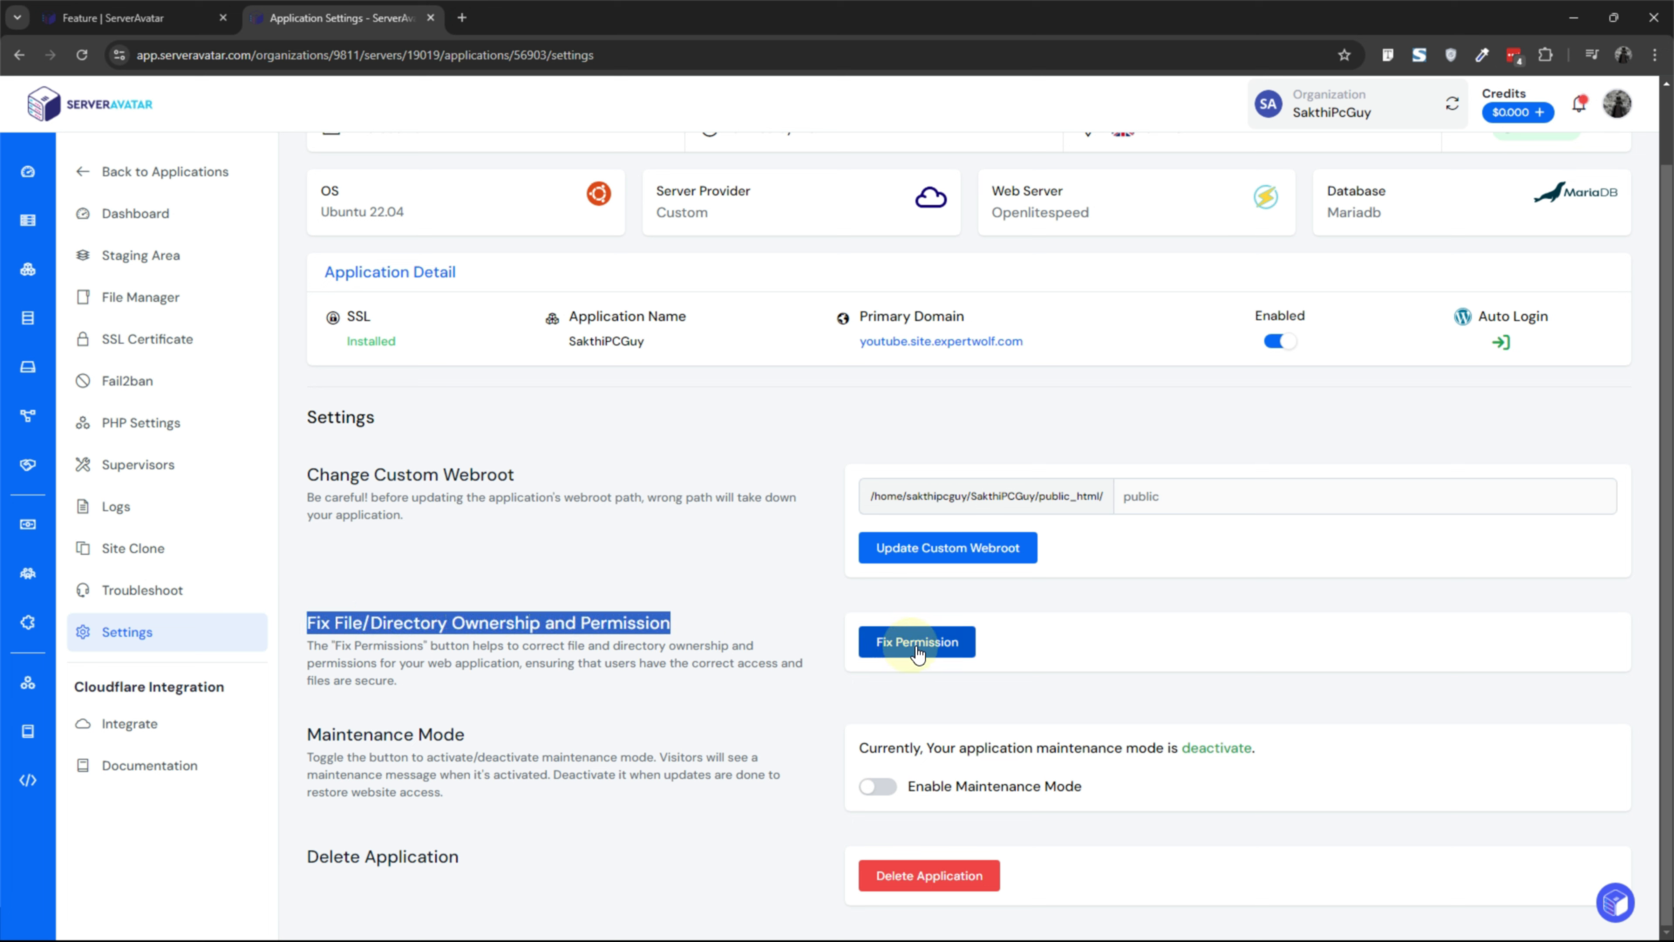
pyautogui.click(829, 694)
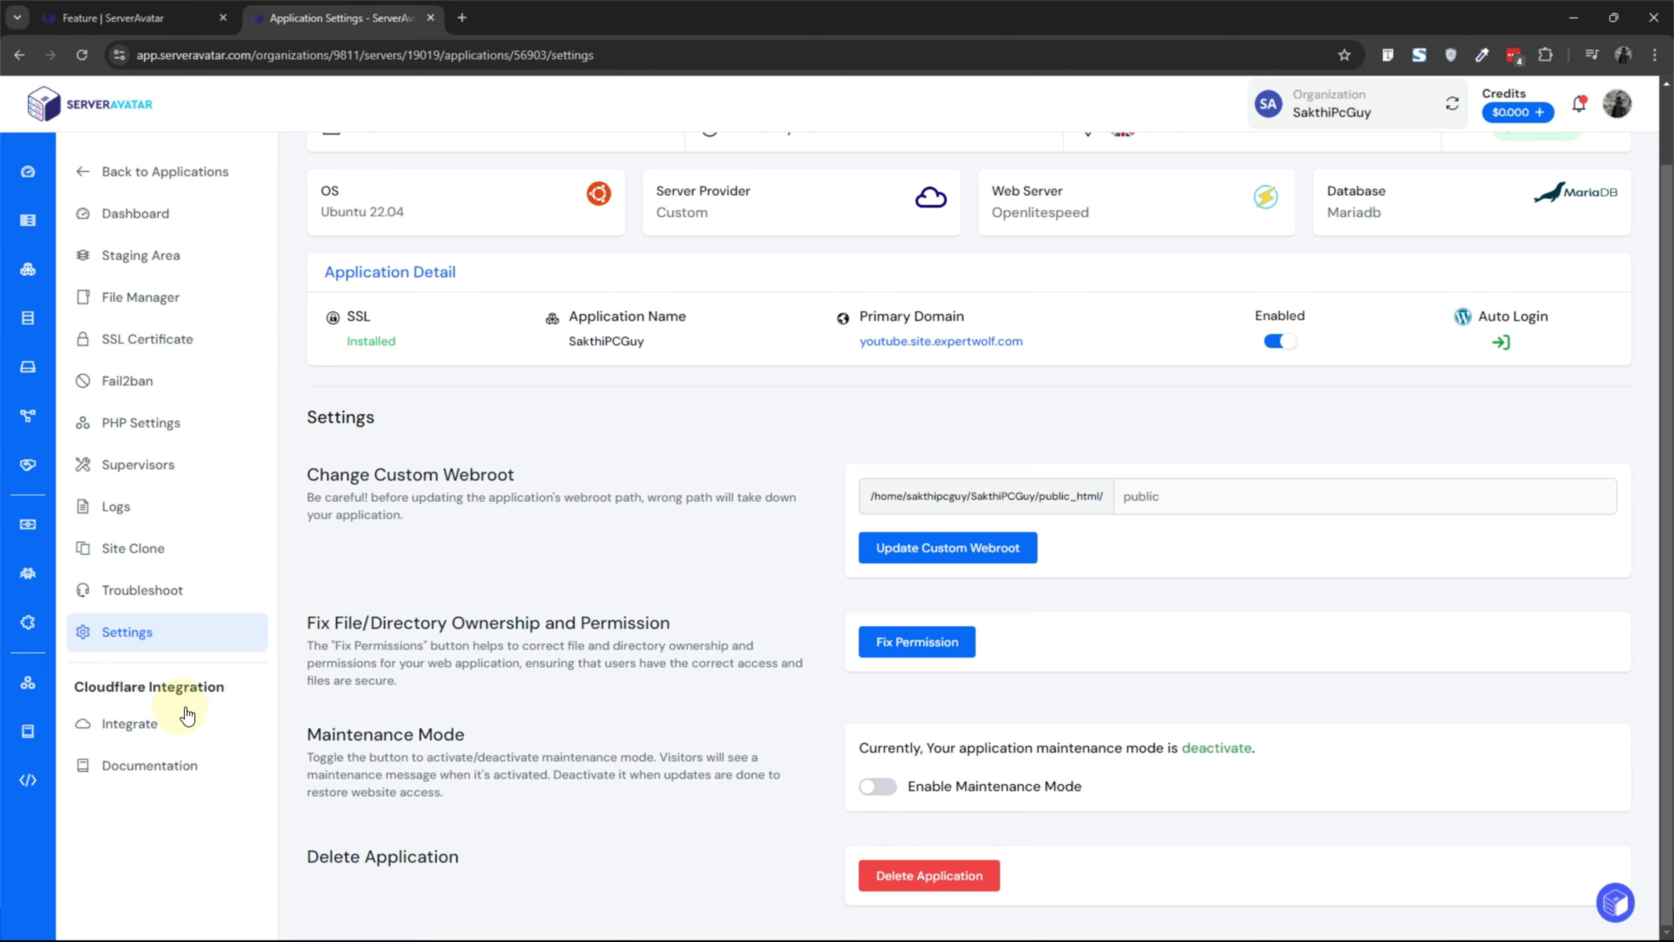
# - View the Cloudflare integration form, revisit the application's dashboard, and return to the server's applications
pyautogui.click(164, 716)
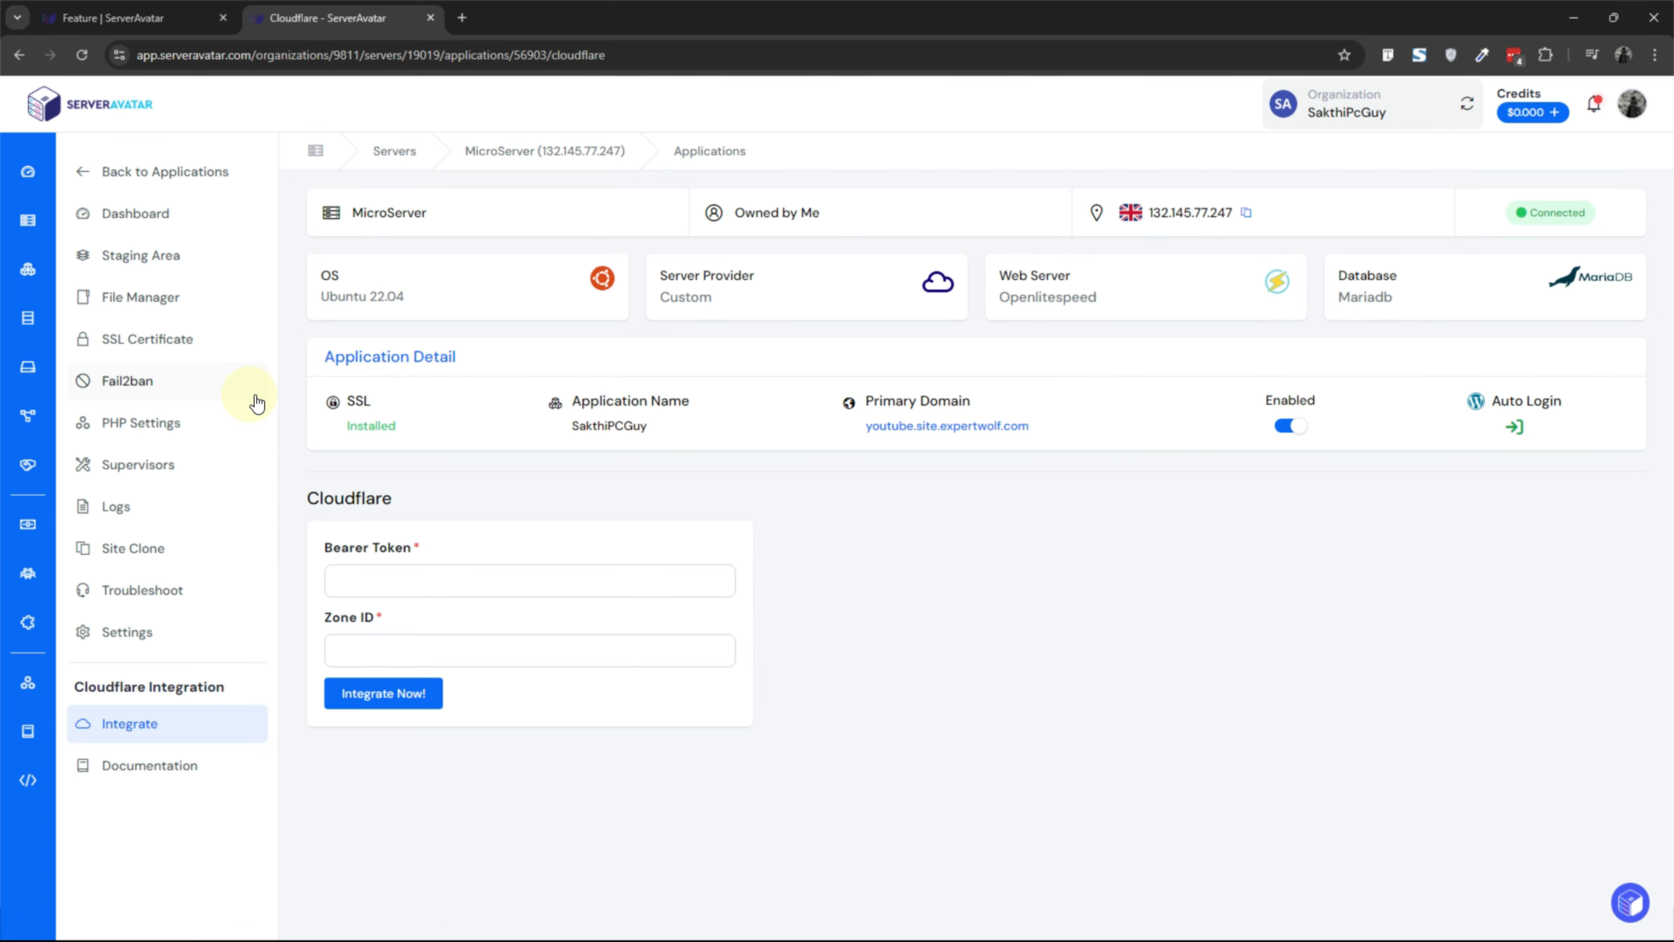
pyautogui.click(180, 221)
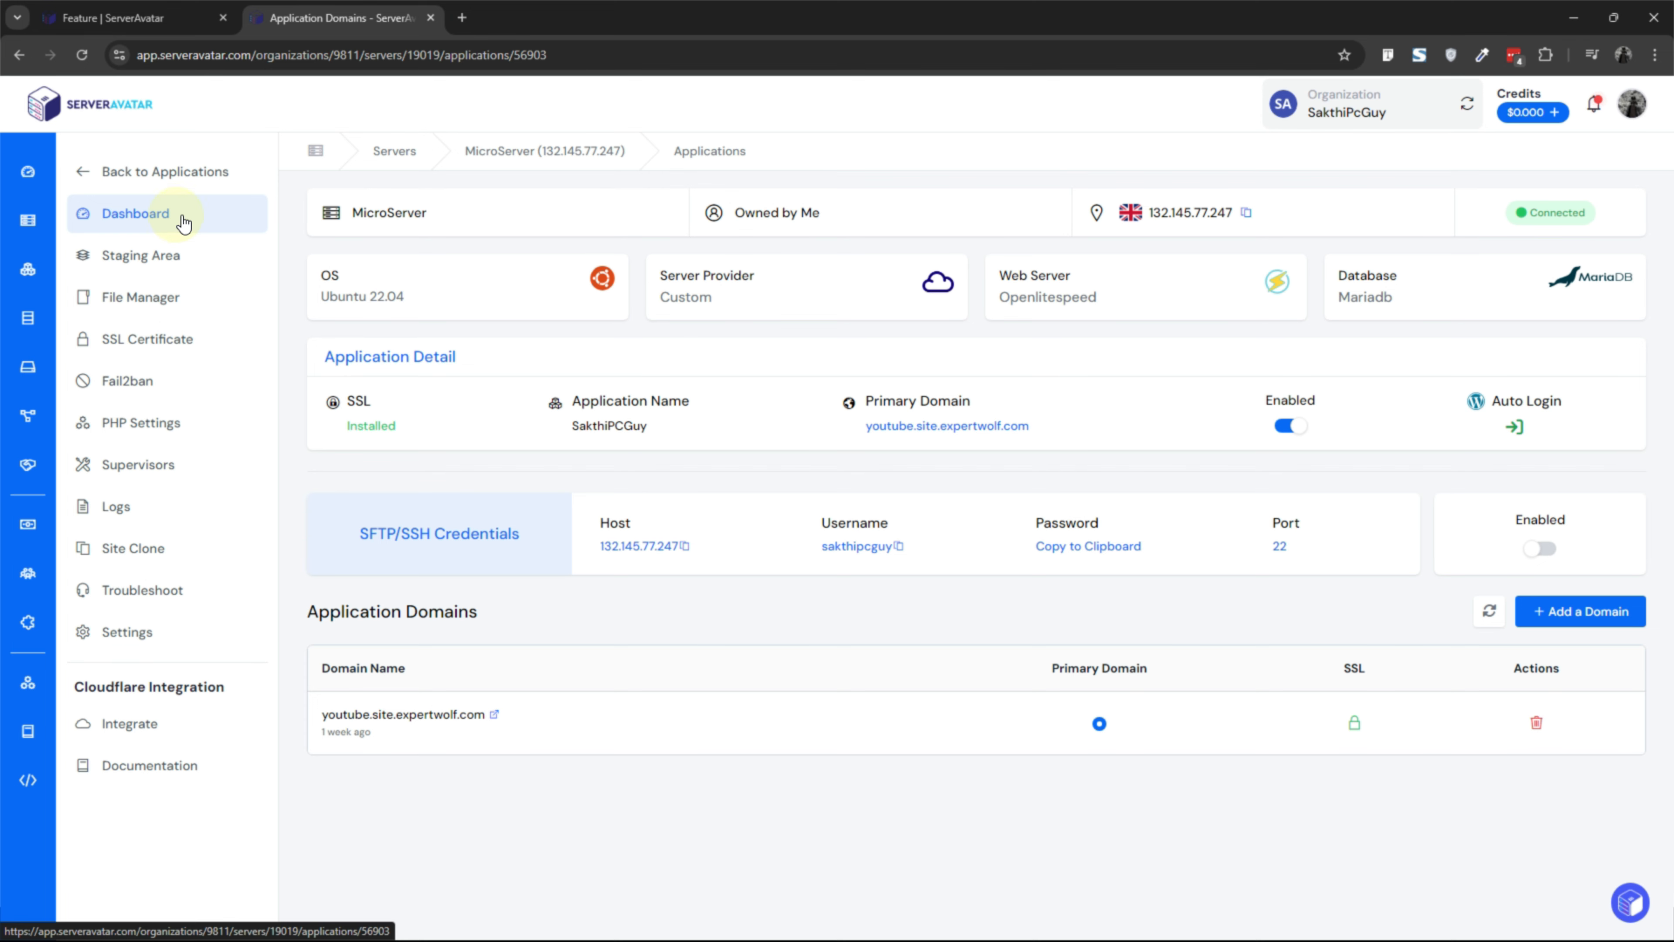
pyautogui.click(141, 172)
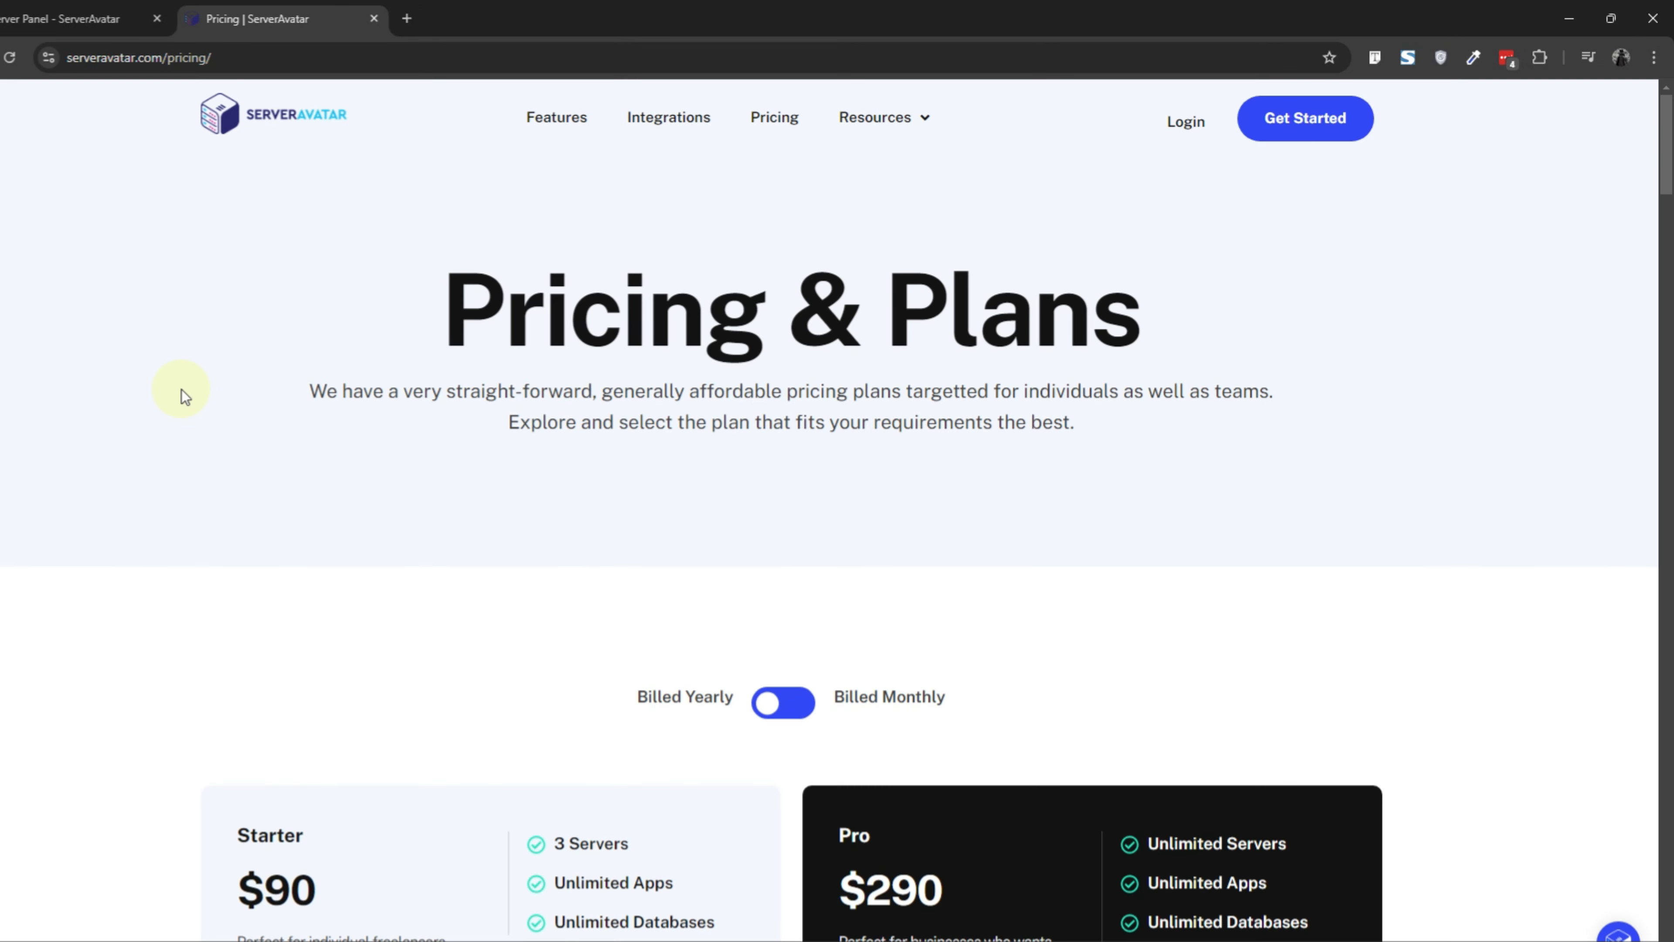
# - Review the Starter and Pro plans and the plan comparison on the ServerAvatar pricing page
pyautogui.scroll(-5, 243, 379)
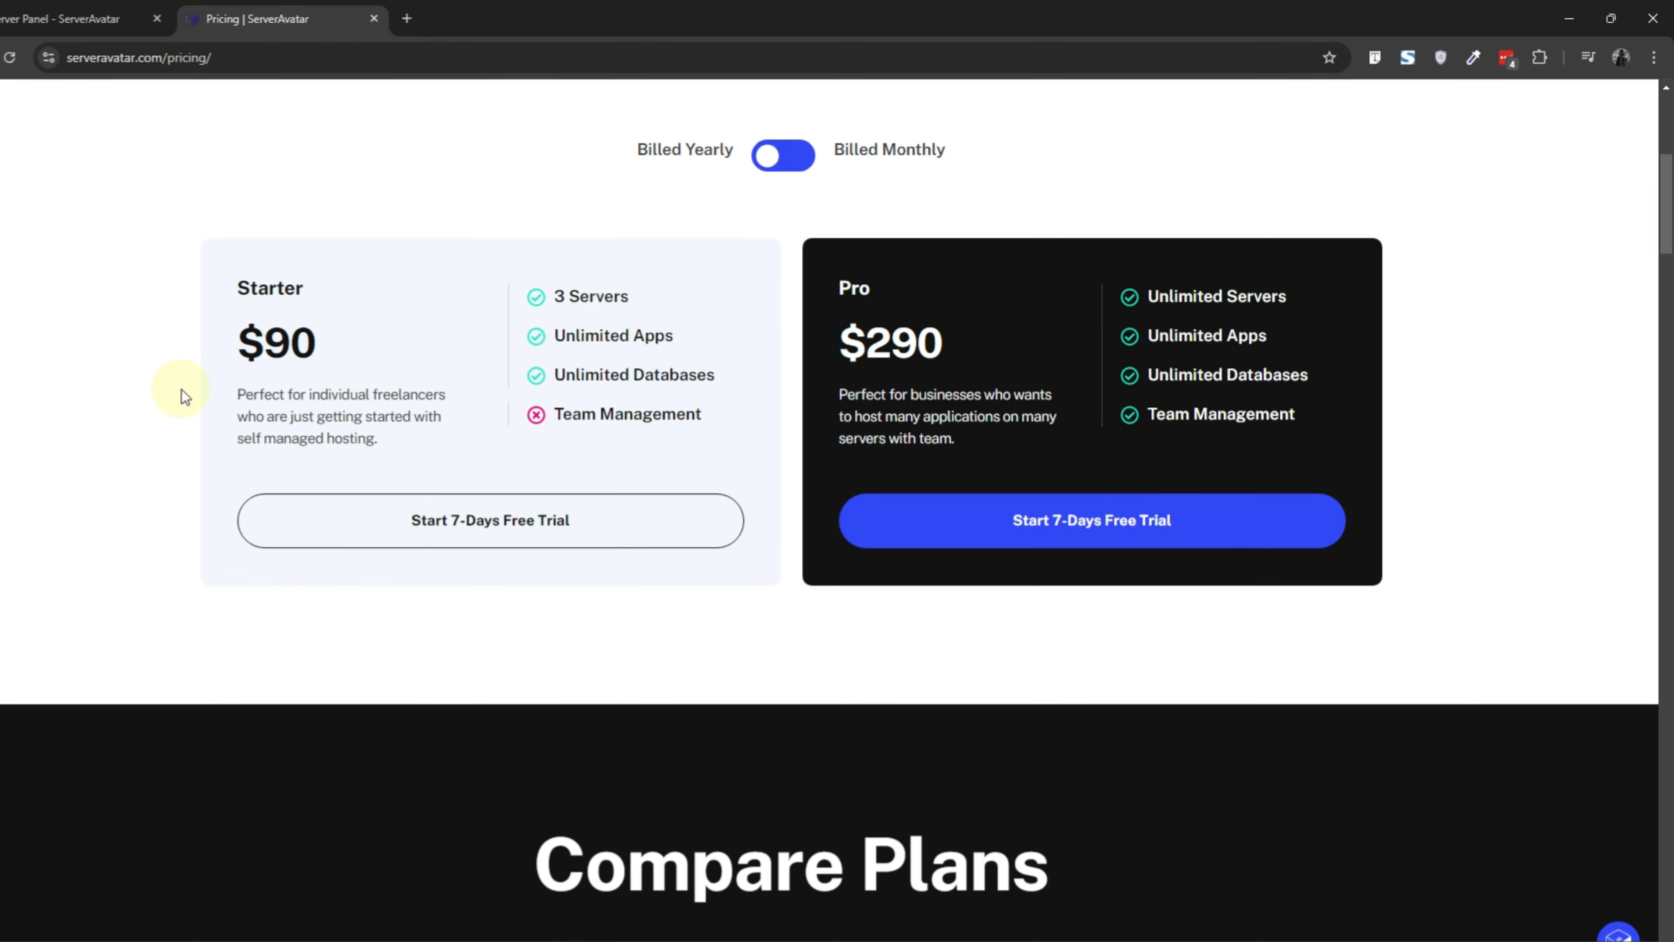
pyautogui.scroll(-10, 181, 390)
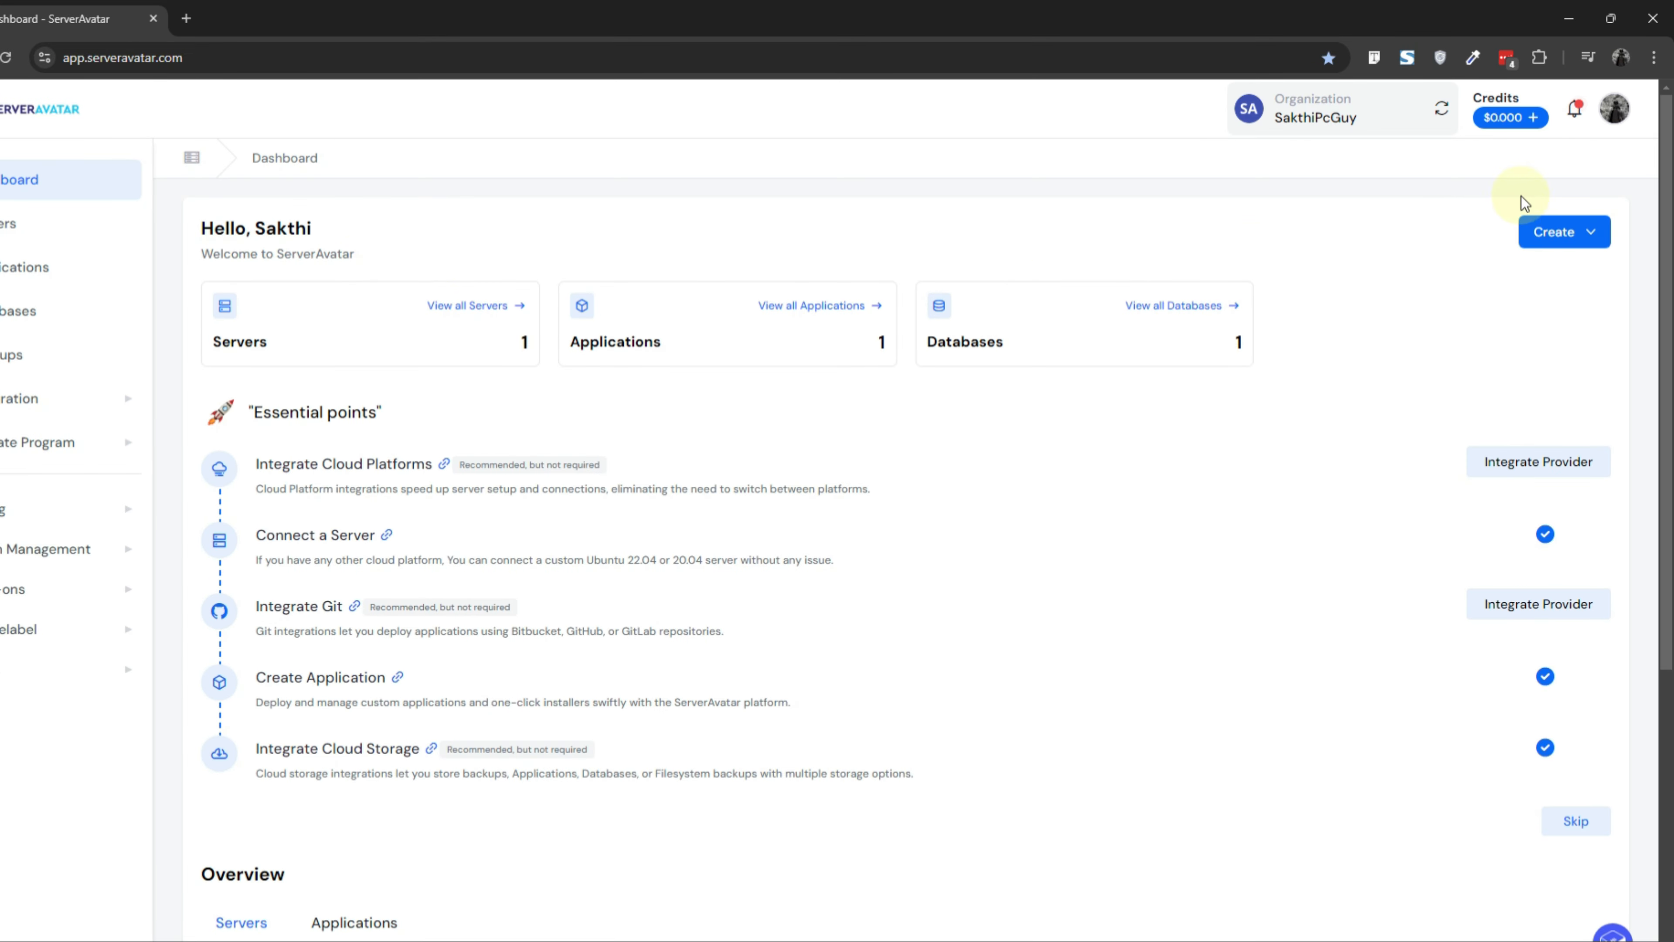
# - Switch the ServerAvatar interface to dark mode and view MicroServer's server panel in it
pyautogui.click(1613, 107)
pyautogui.click(1510, 250)
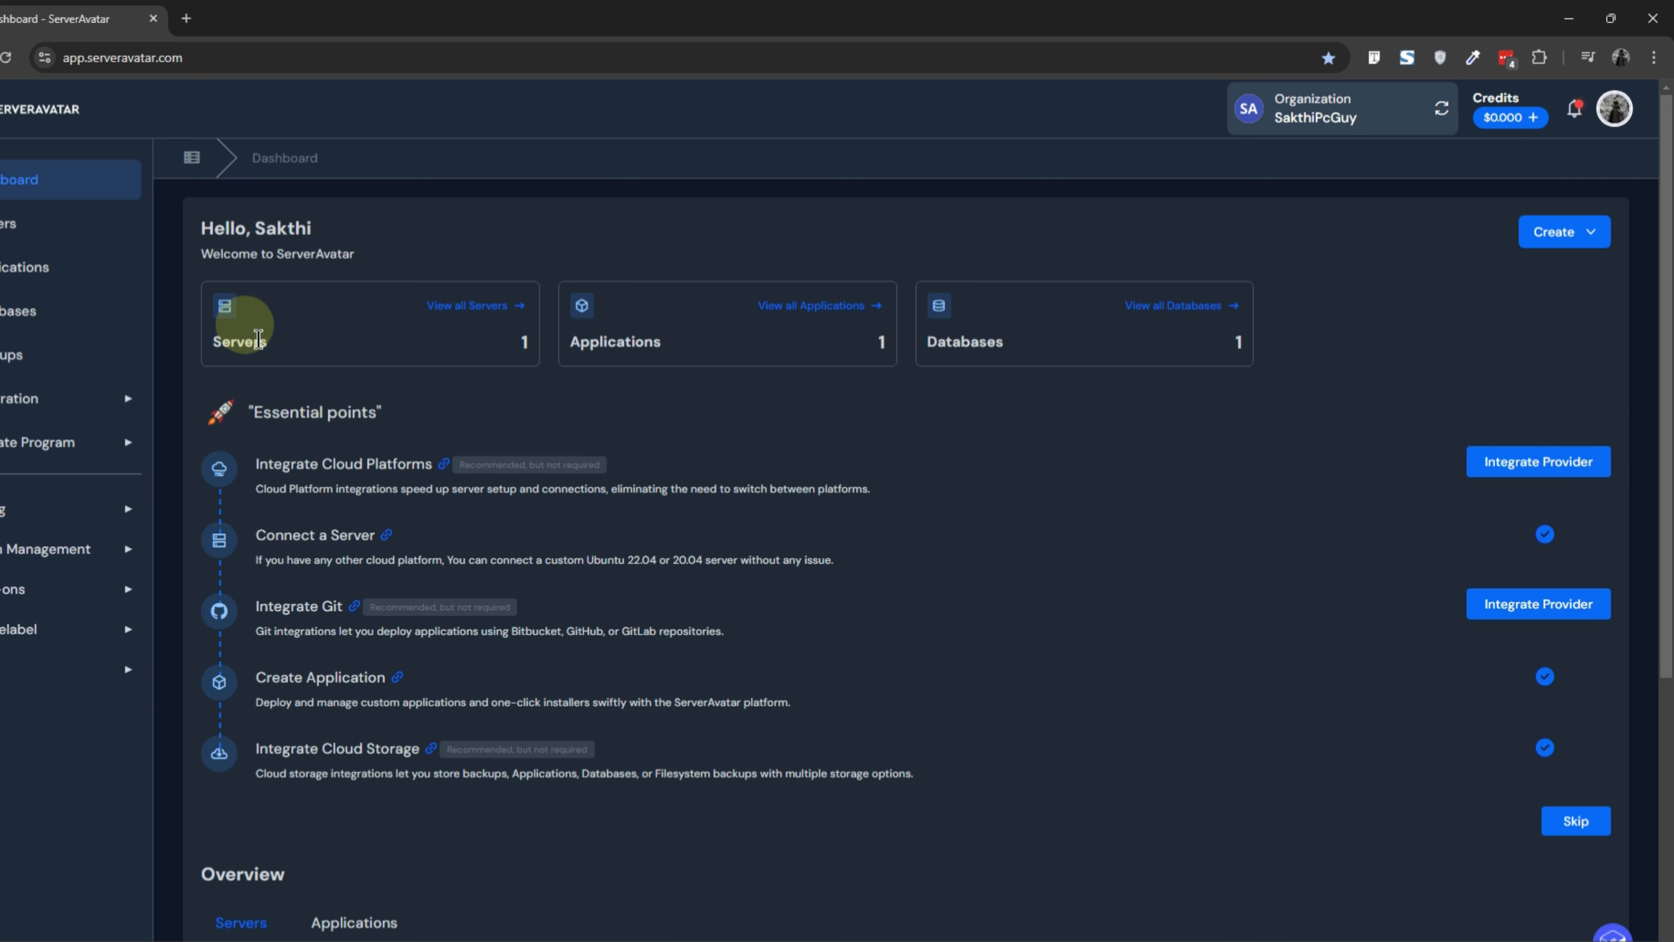
pyautogui.click(488, 307)
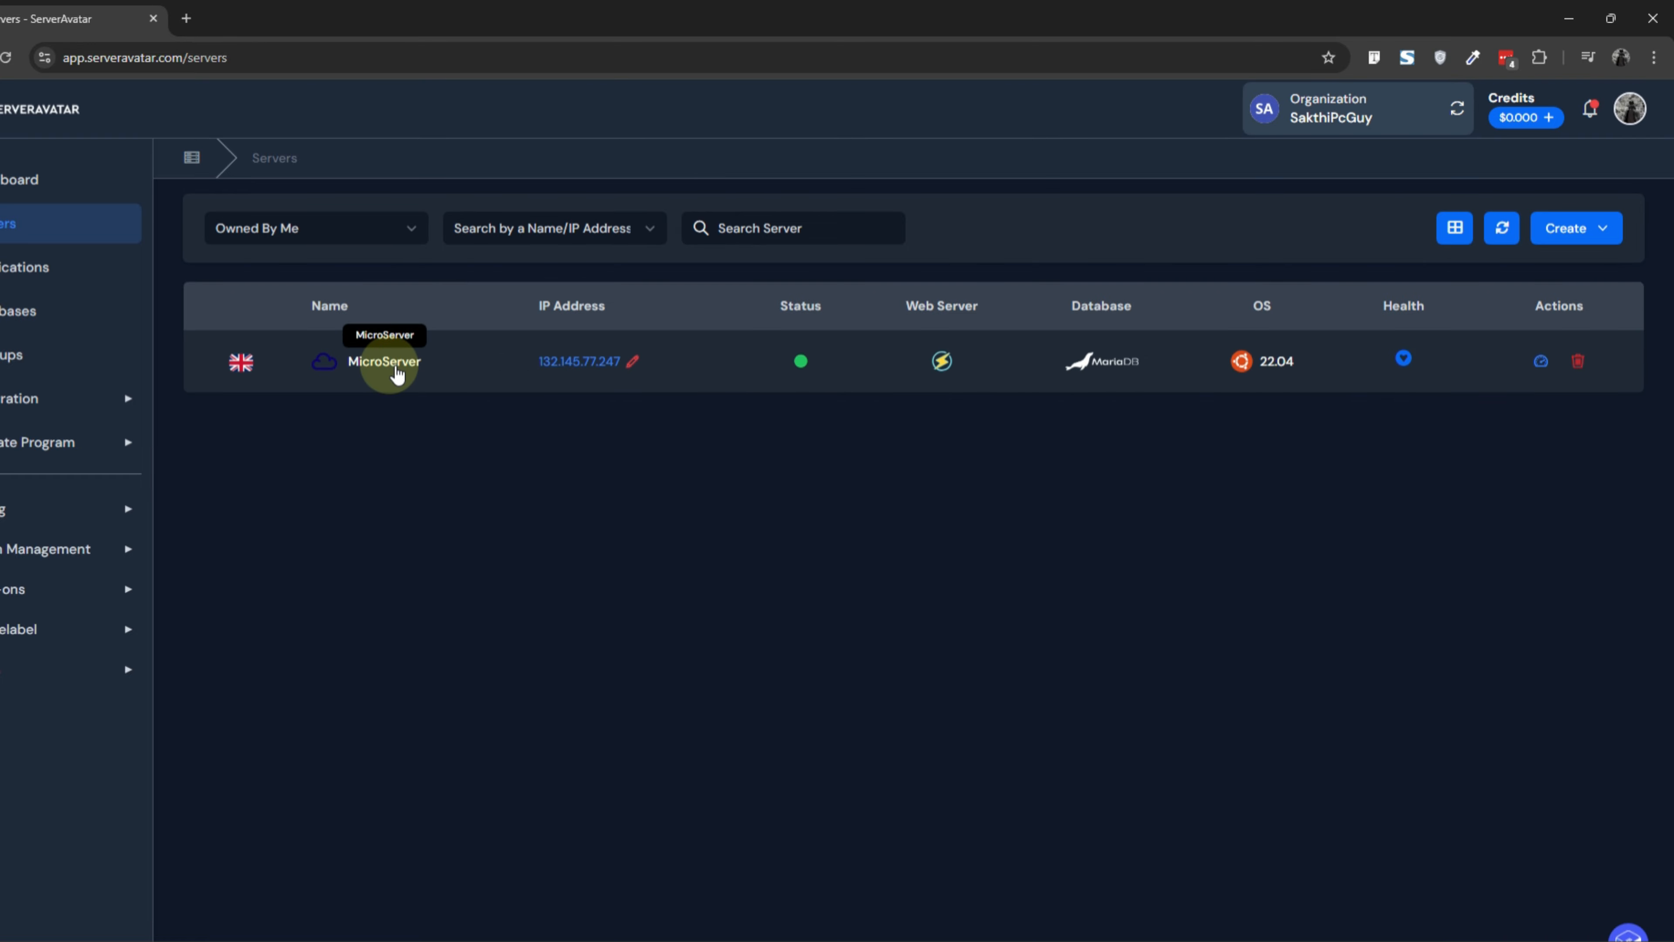
pyautogui.click(395, 363)
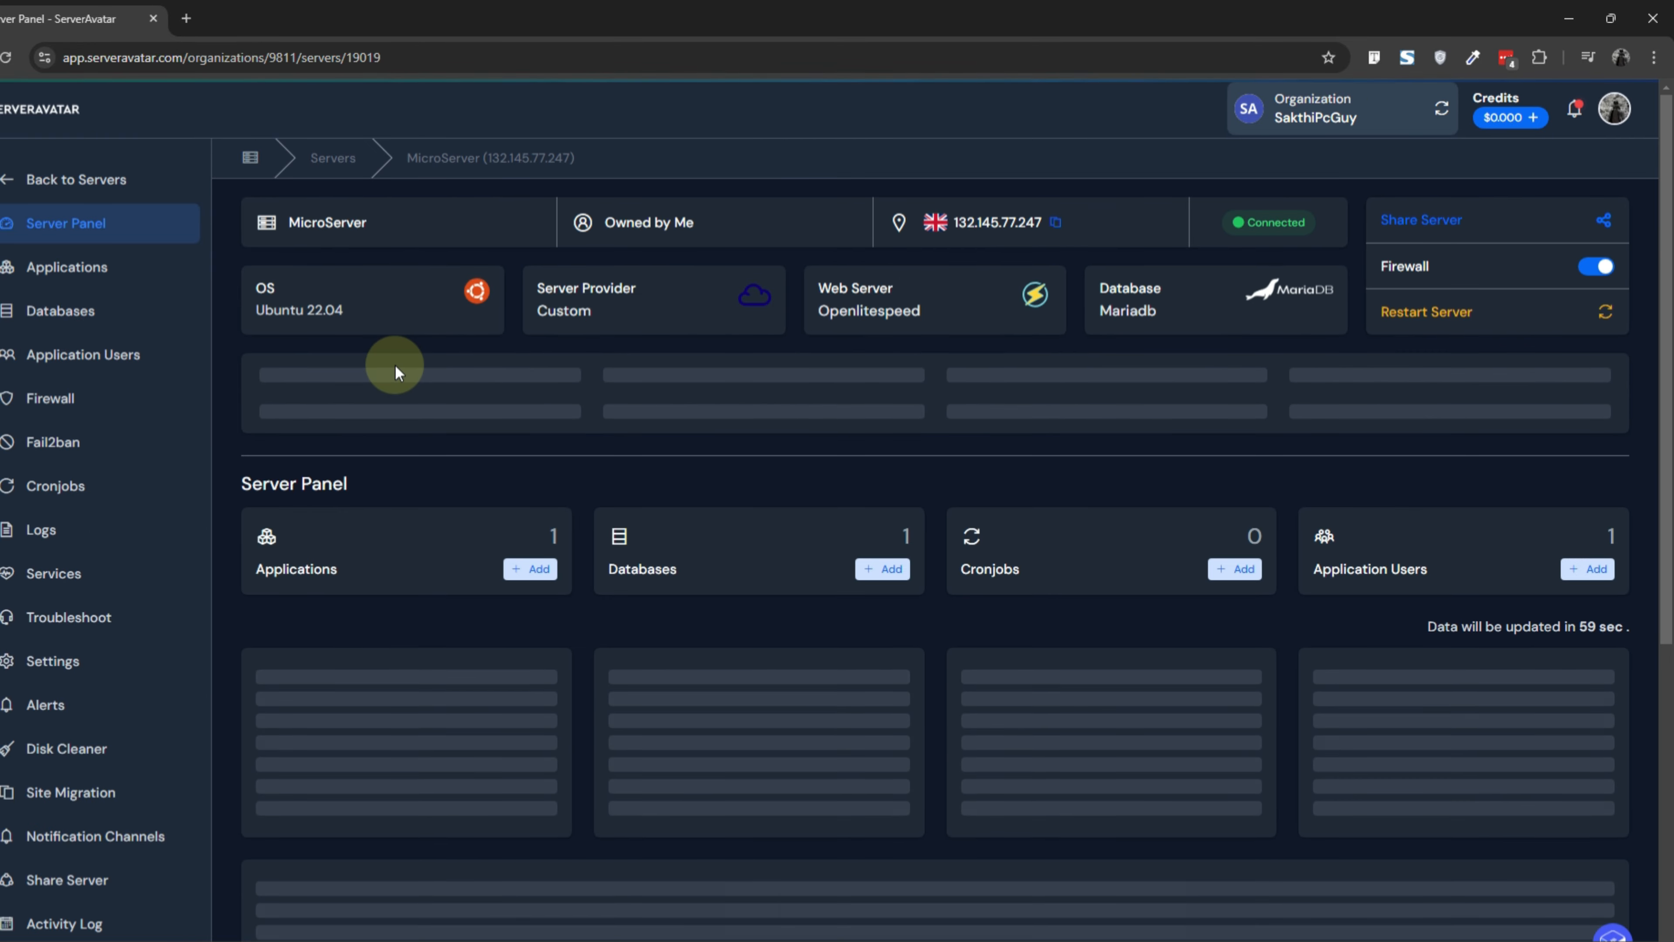
pyautogui.scroll(-2, 250, 381)
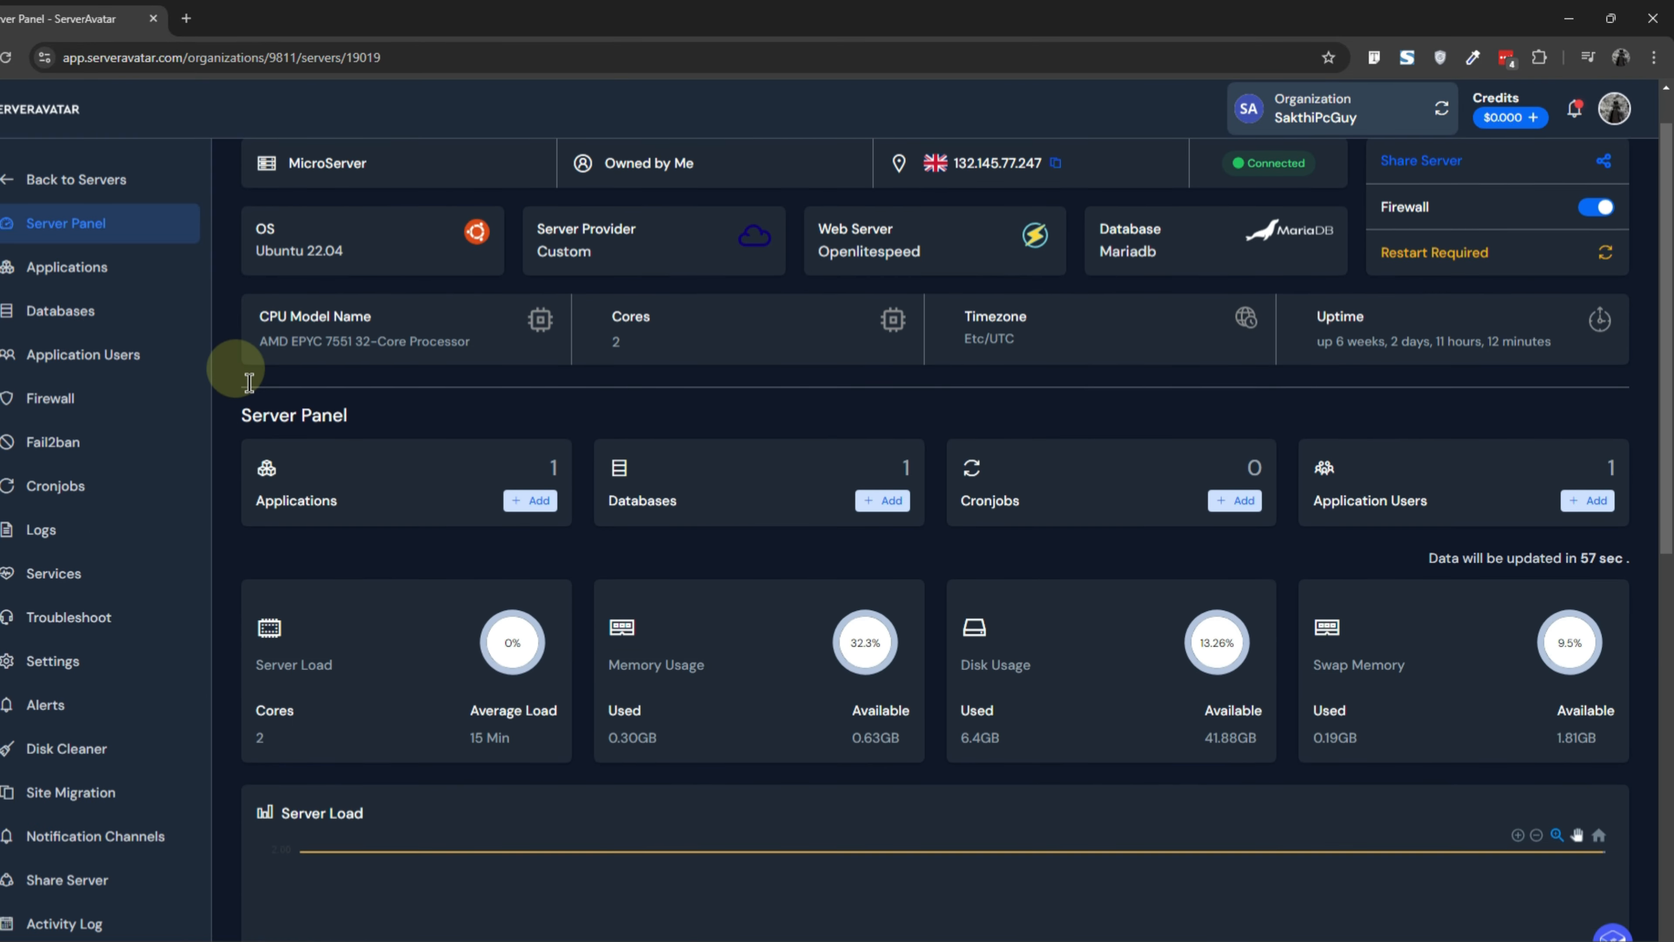
pyautogui.scroll(2, 250, 380)
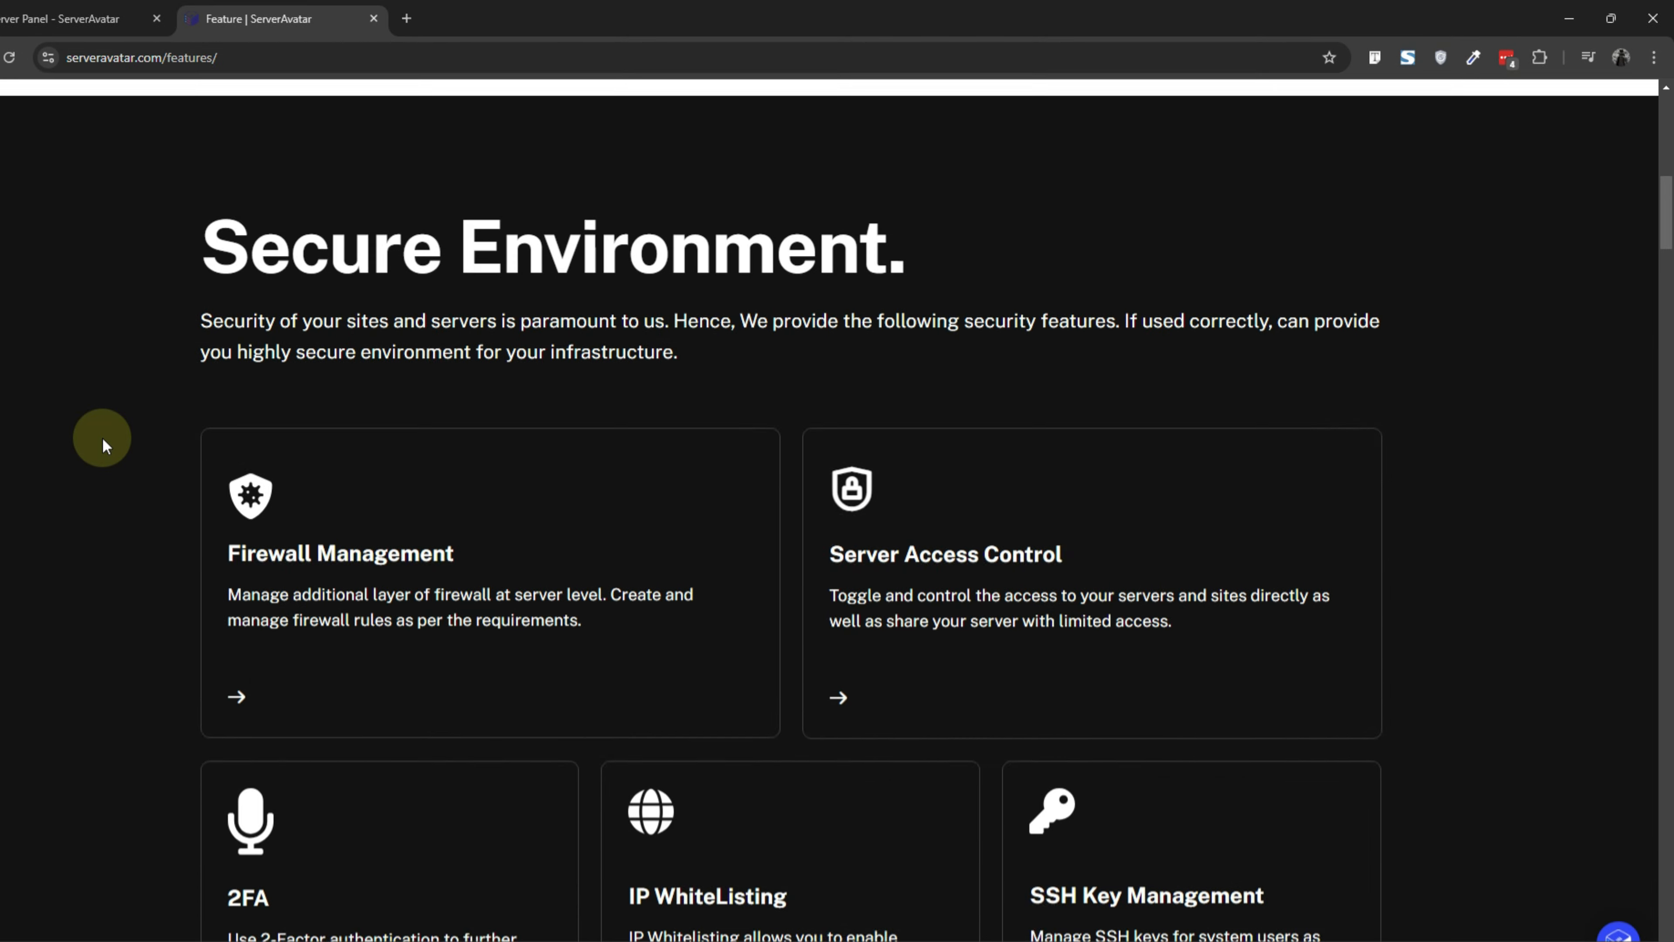
# - Review the security and server management features on the ServerAvatar features page
pyautogui.scroll(-6, 103, 446)
pyautogui.scroll(-10, 103, 446)
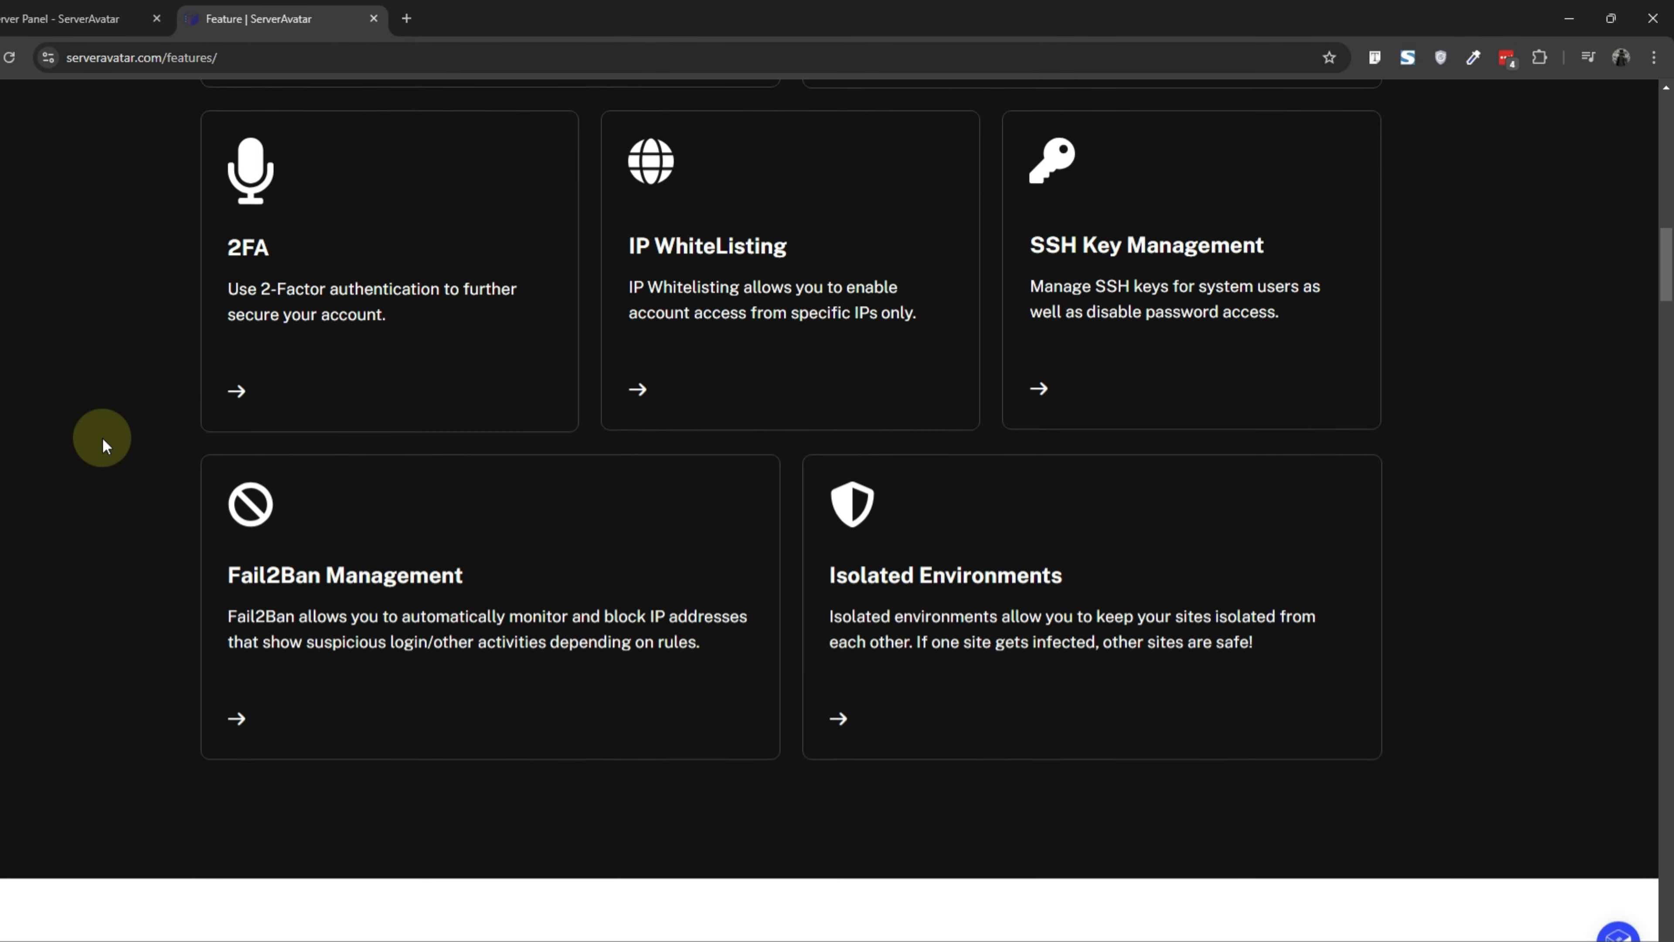
pyautogui.scroll(-8, 103, 439)
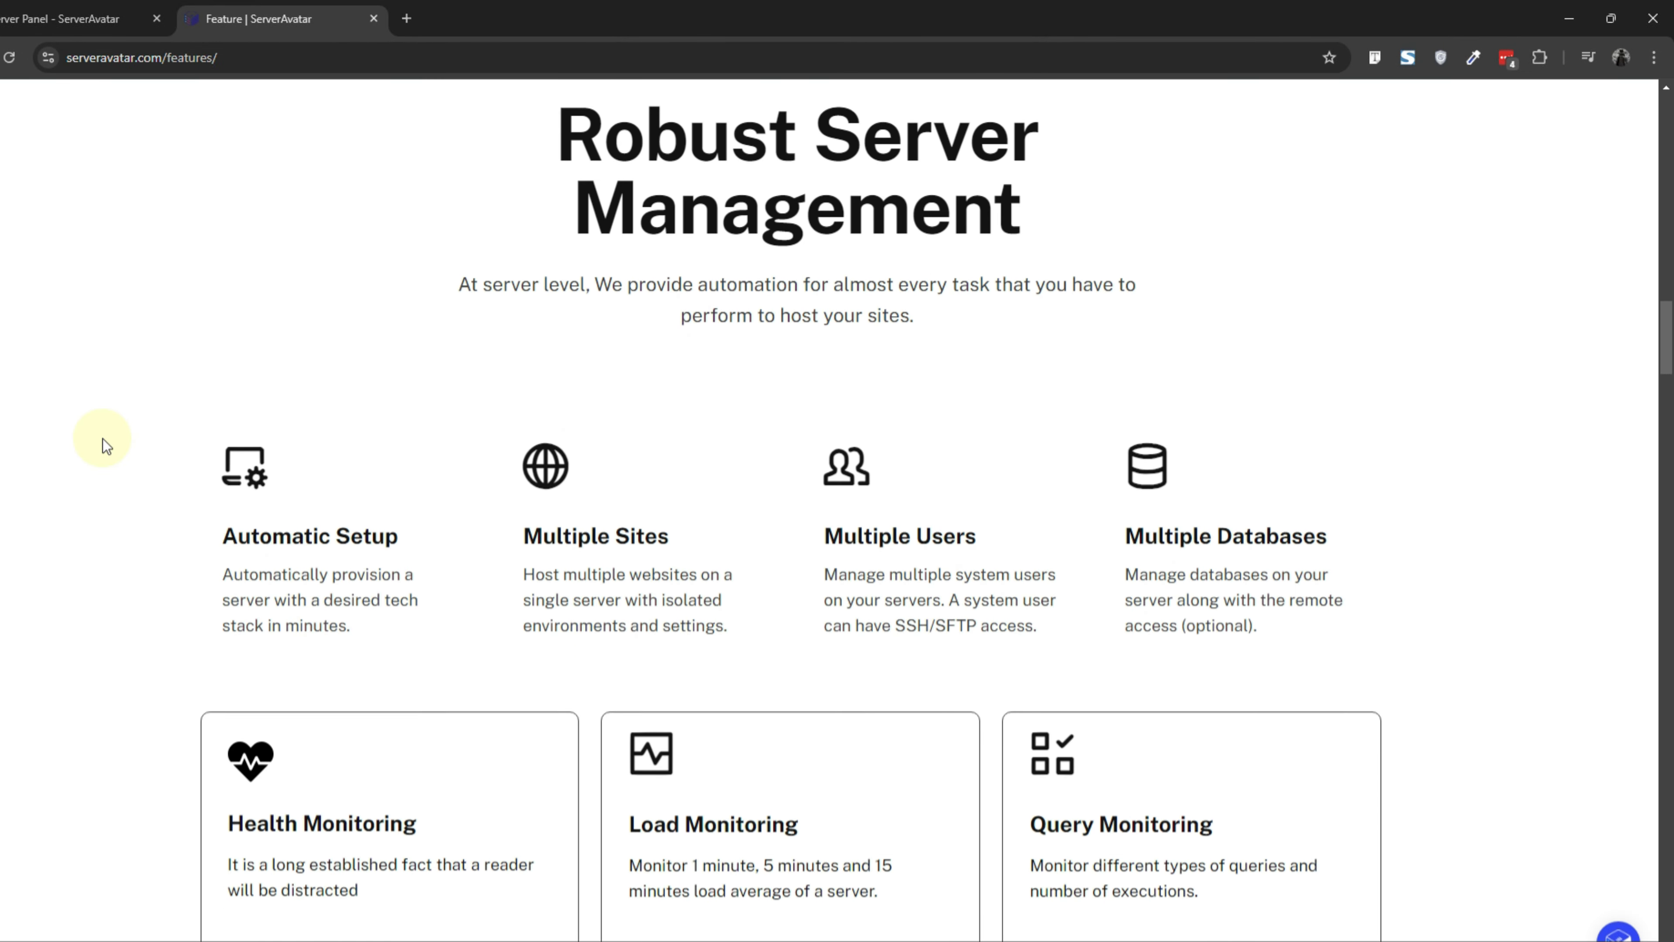
pyautogui.scroll(-4, 105, 446)
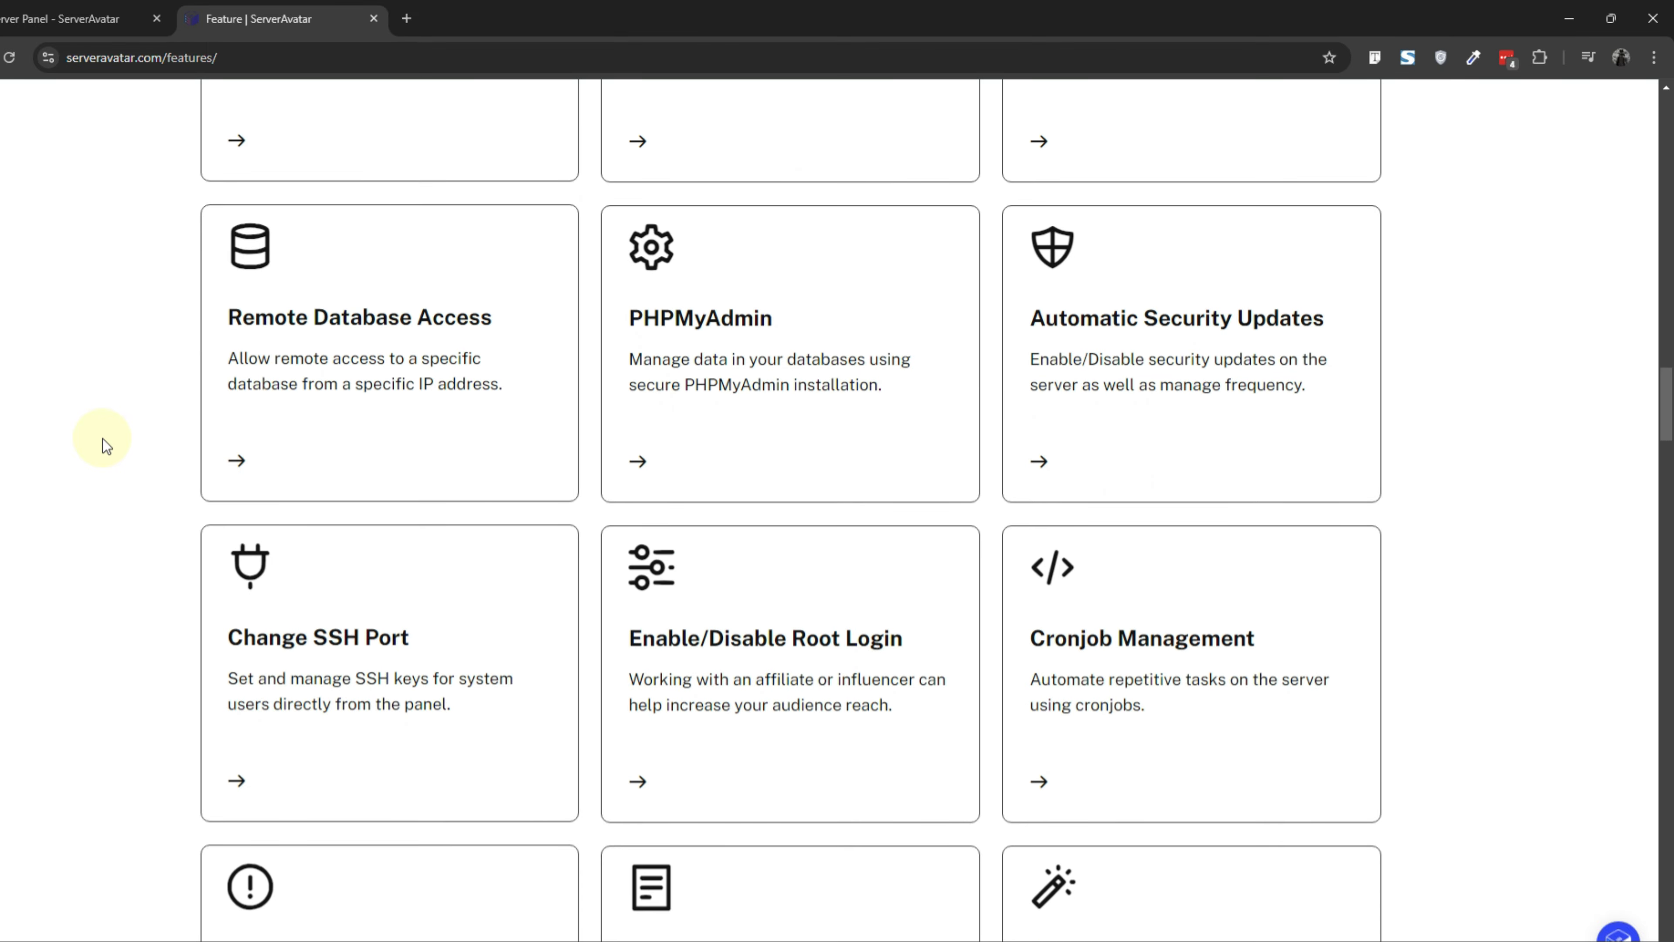
pyautogui.scroll(-5, 105, 446)
pyautogui.scroll(-10, 102, 439)
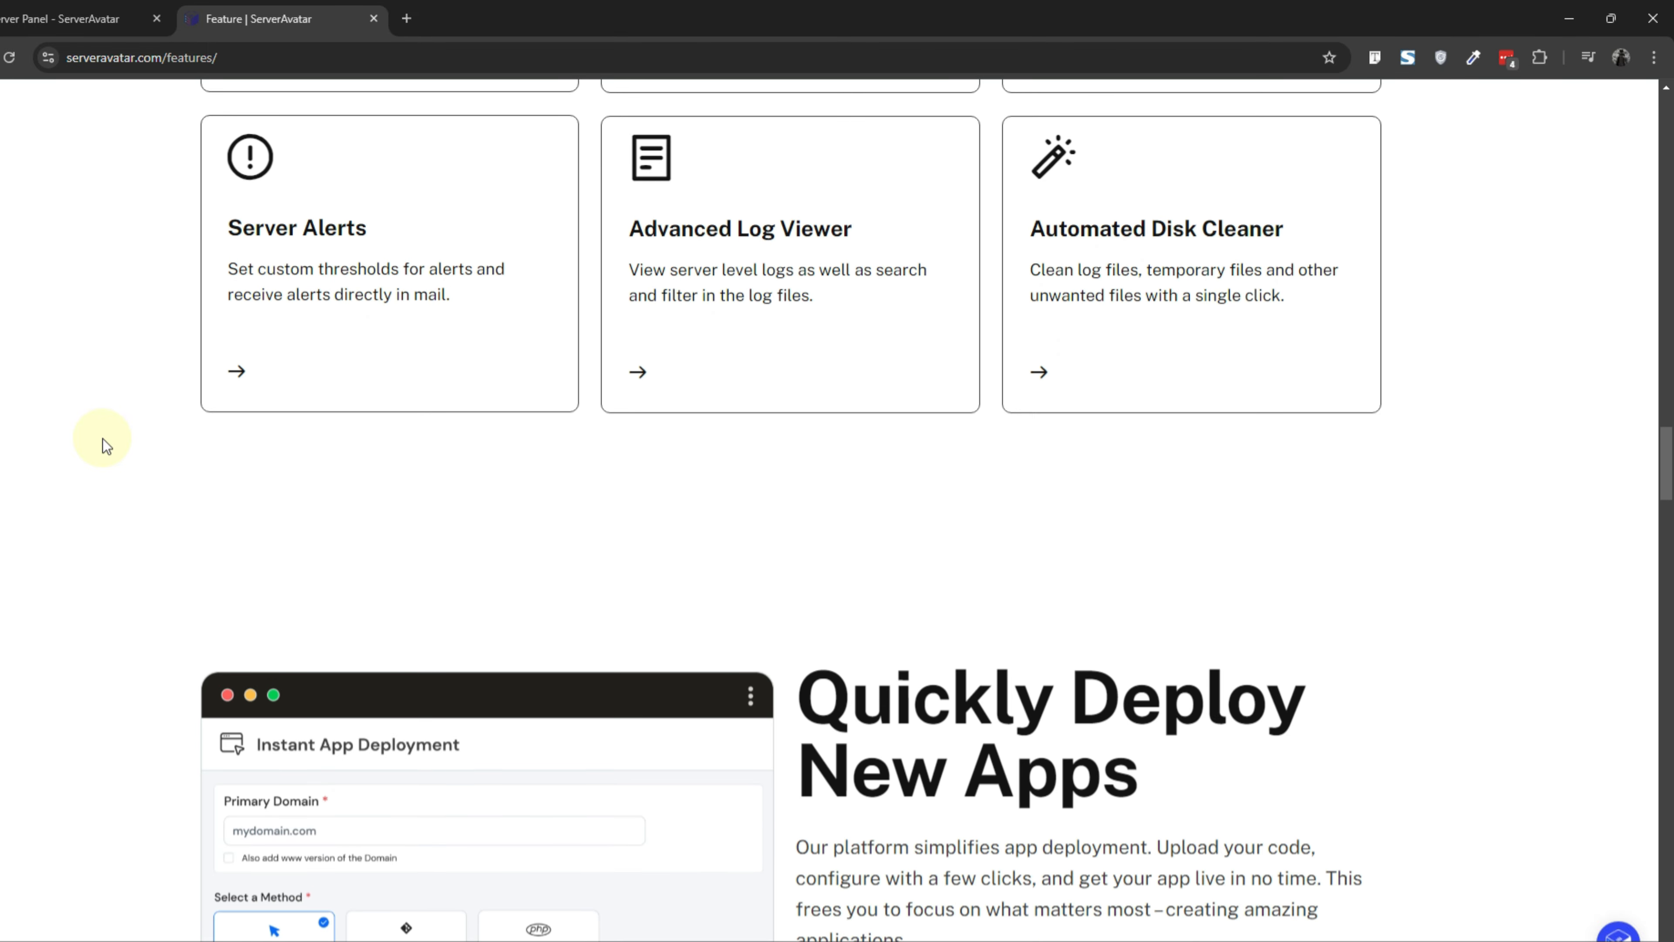
# - Examine the features page's sections on app deployment, staging, backup and restore, dedicated environments, site migration and domain management
pyautogui.scroll(-6, 102, 439)
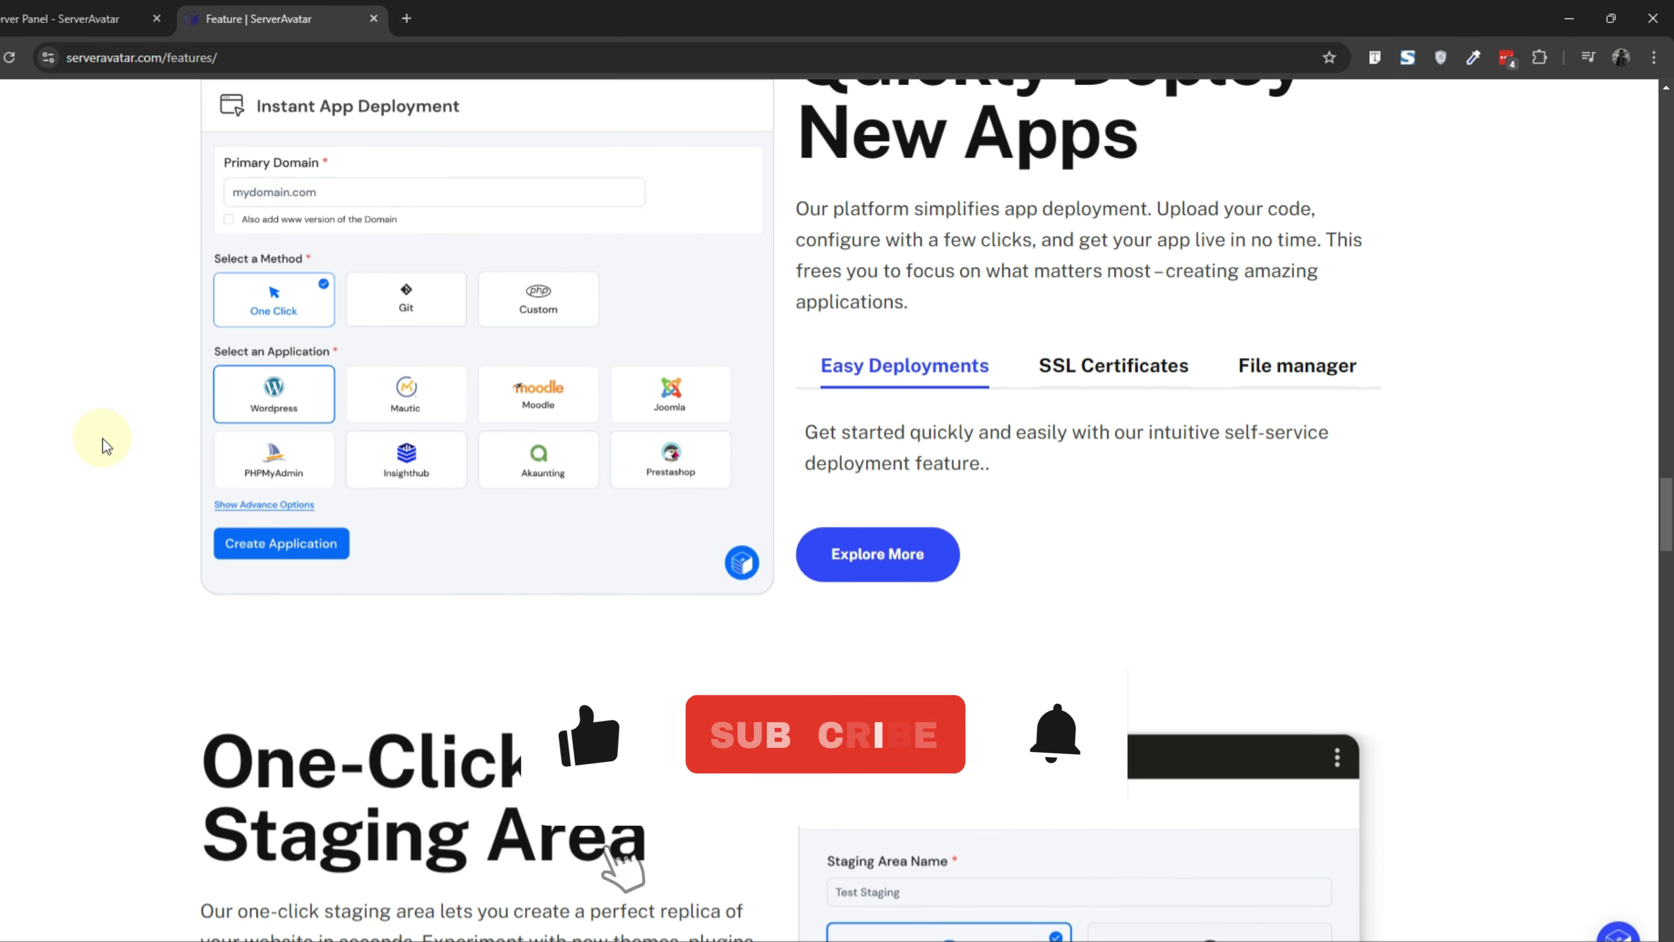
pyautogui.scroll(-9, 102, 438)
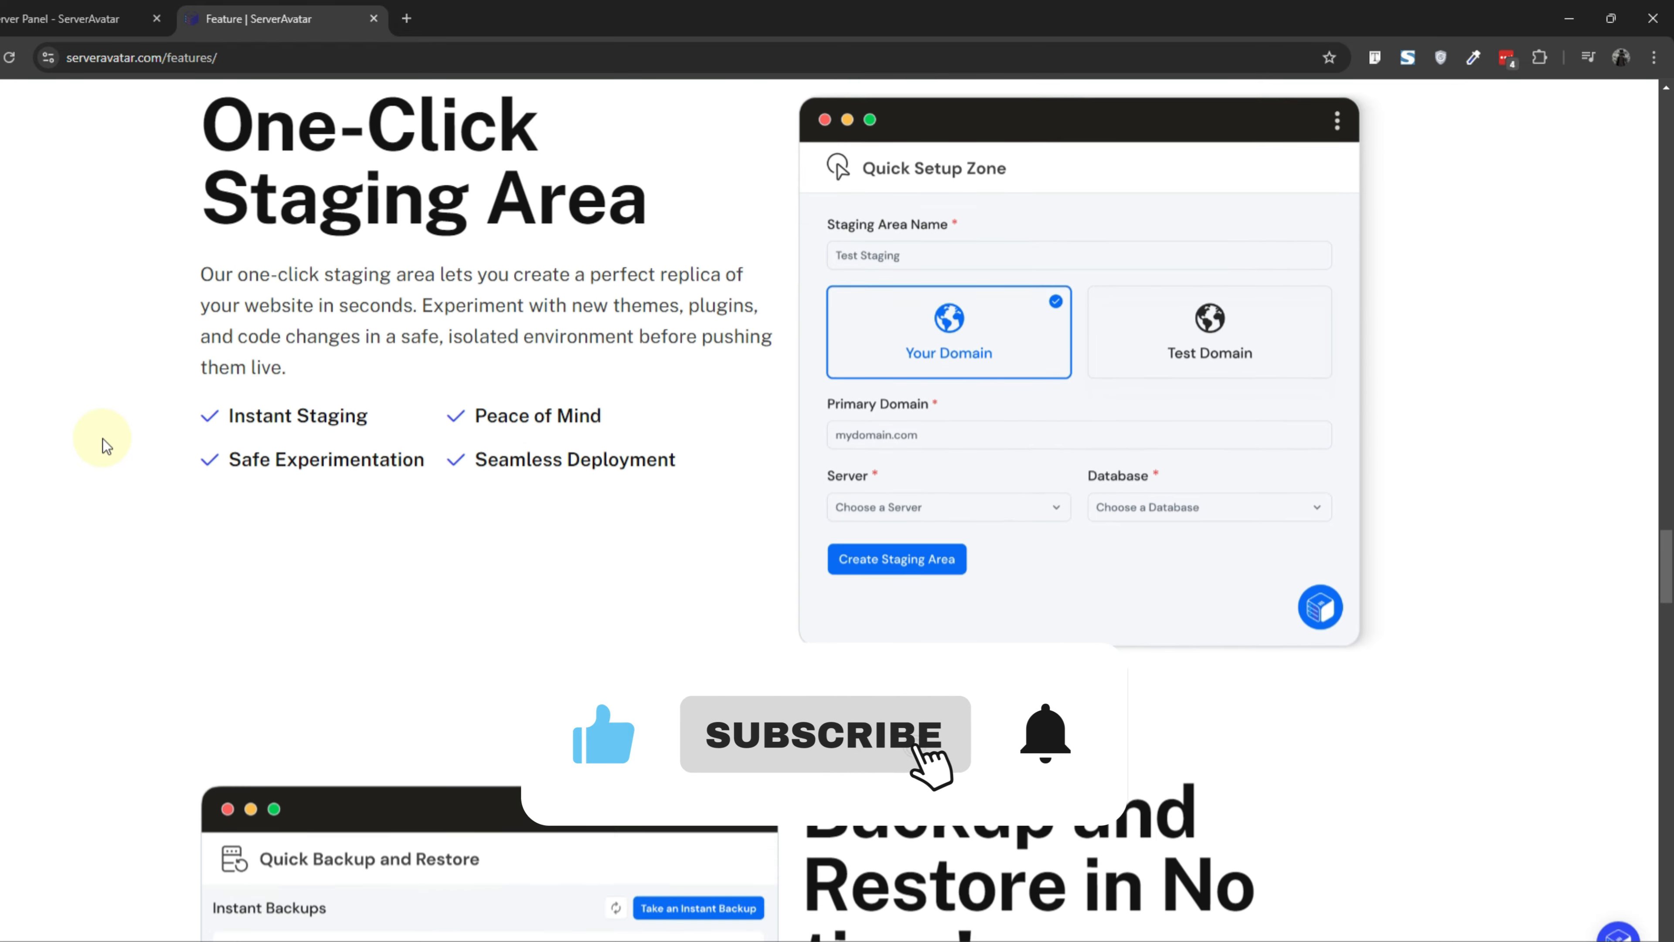
pyautogui.scroll(-8, 102, 439)
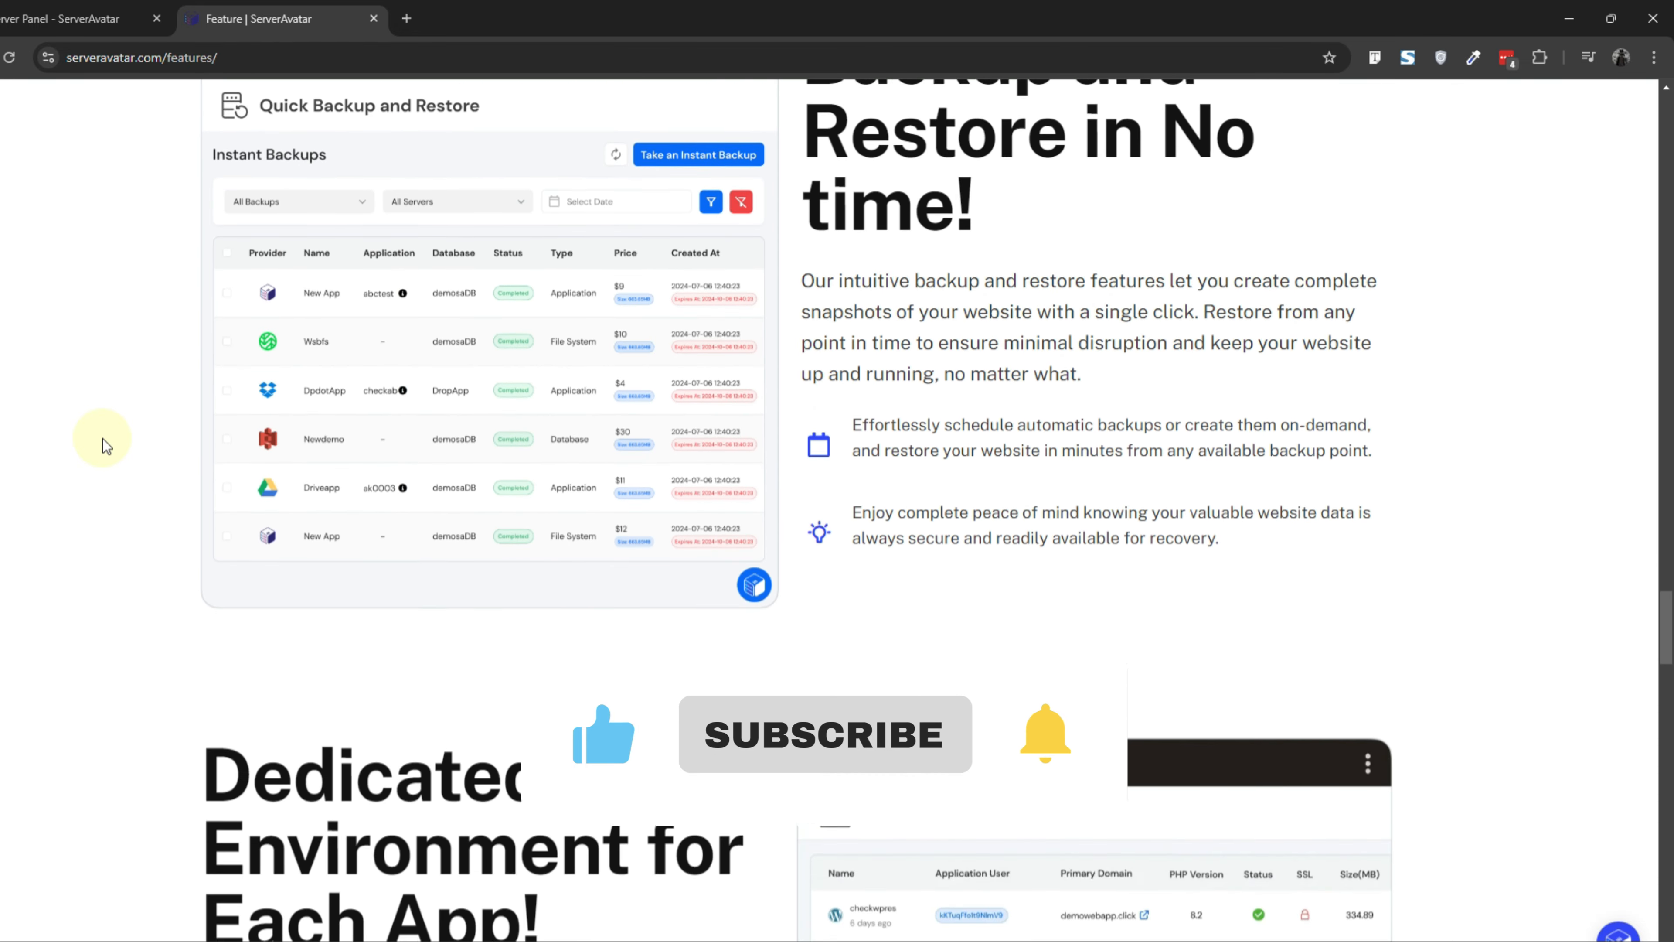
pyautogui.scroll(-9, 102, 439)
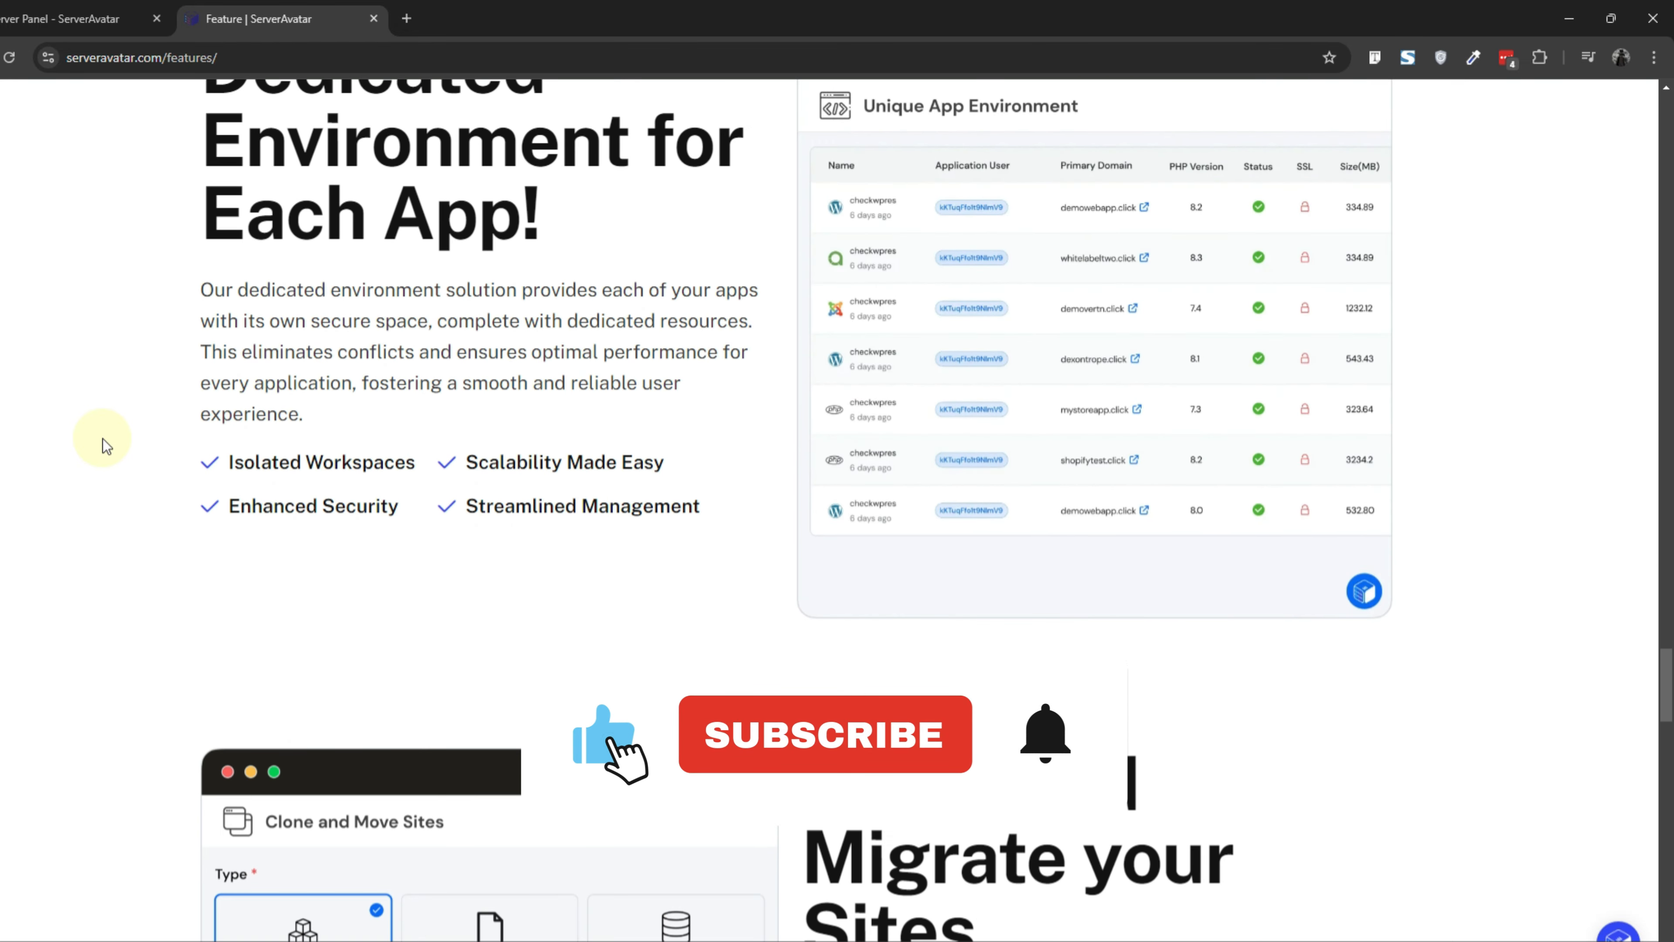
pyautogui.scroll(-8, 102, 438)
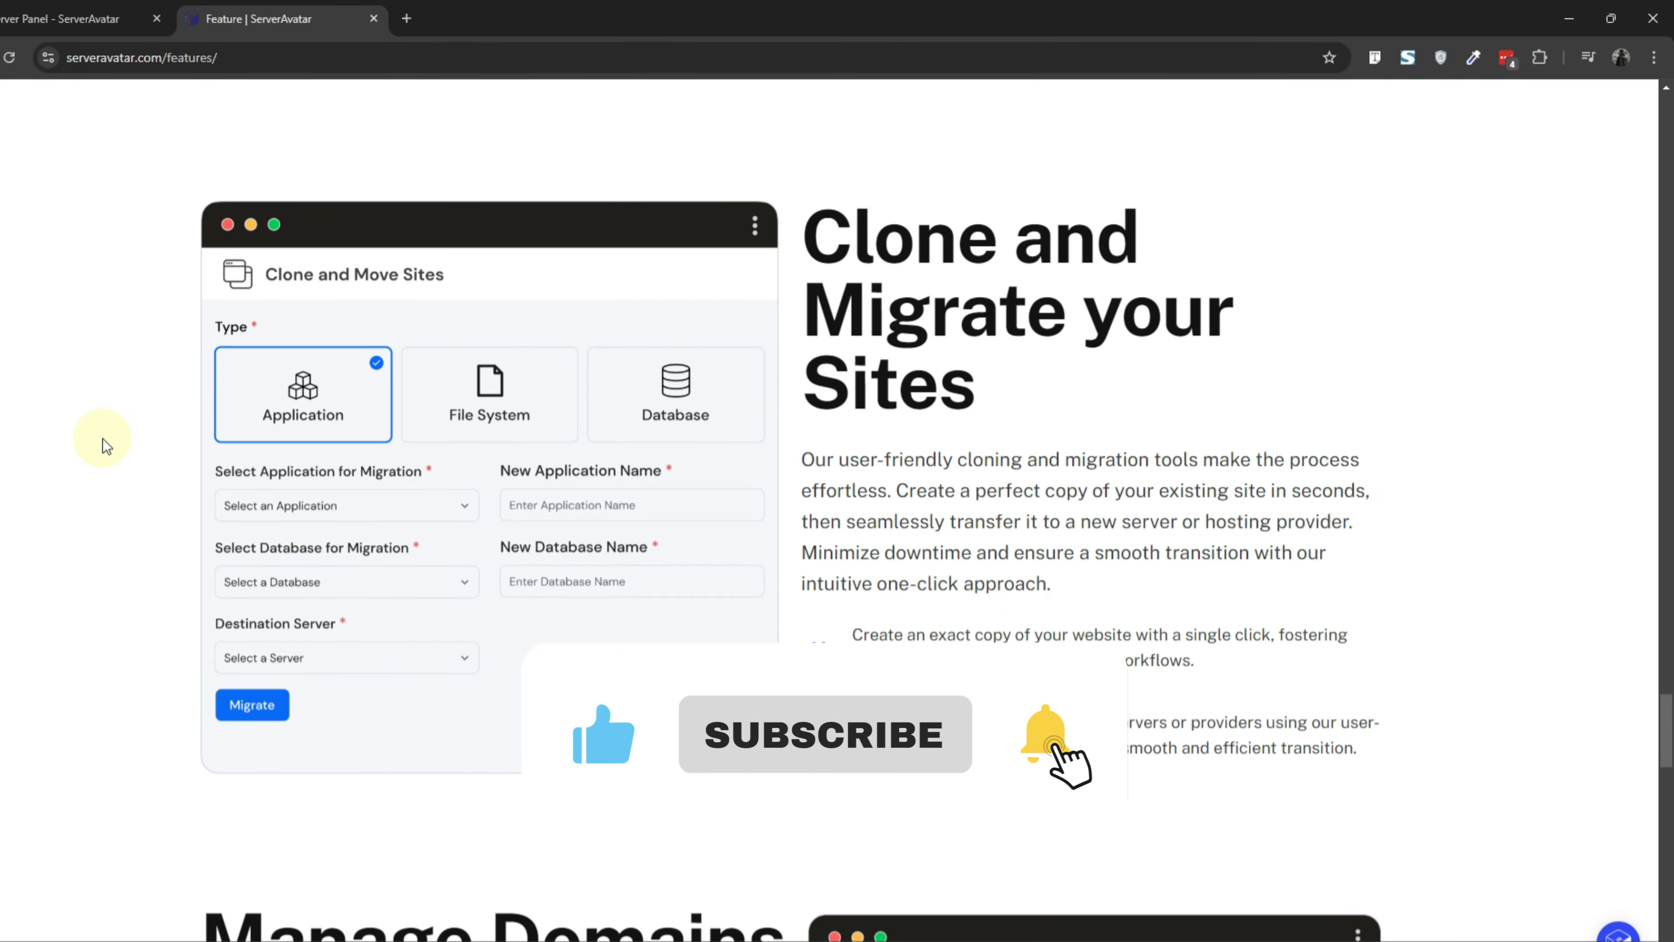
pyautogui.scroll(-7, 102, 439)
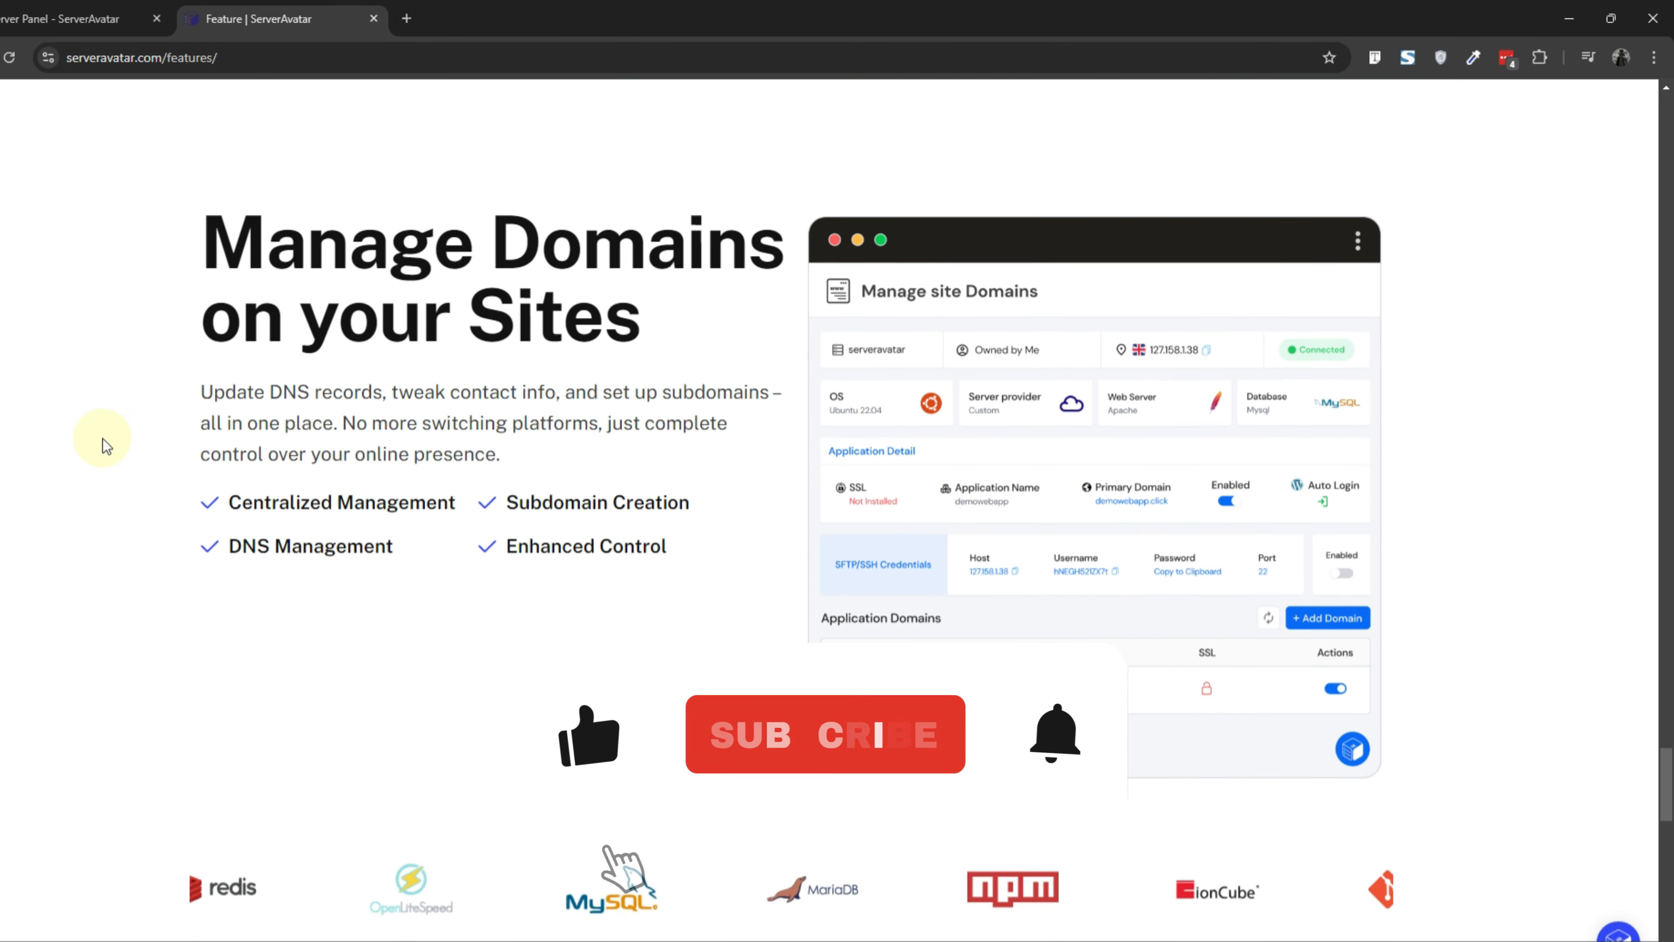